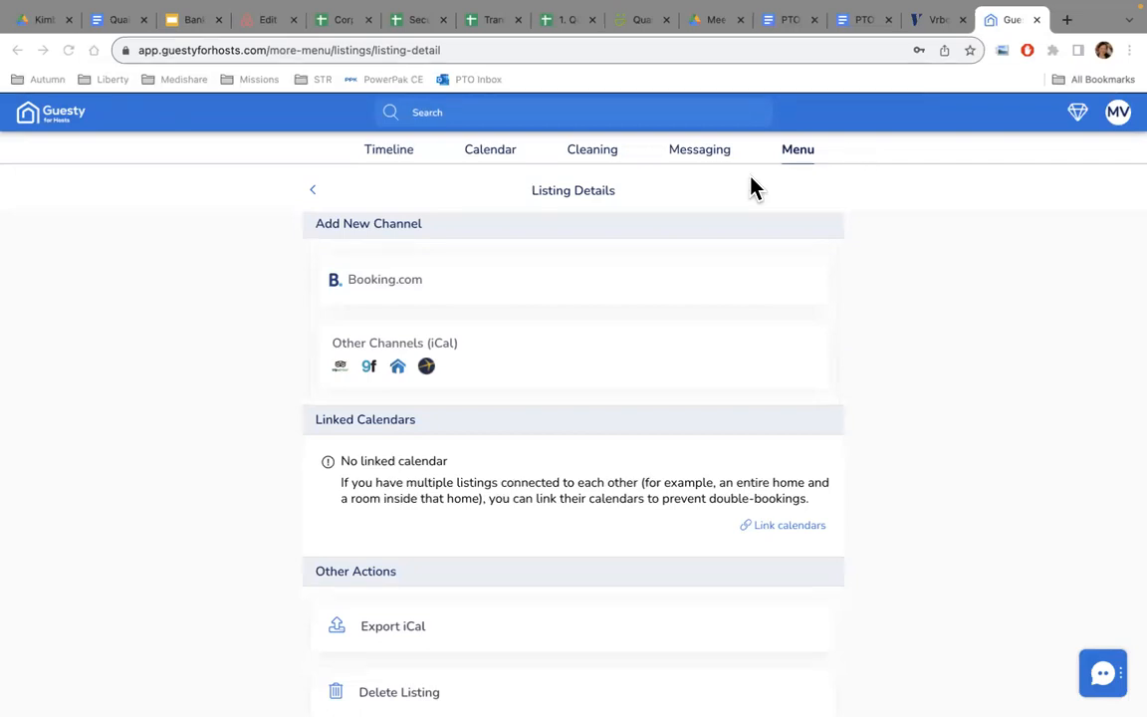
Look over My Listings and the Add New Listing page, then return to the main Menu.
click(800, 151)
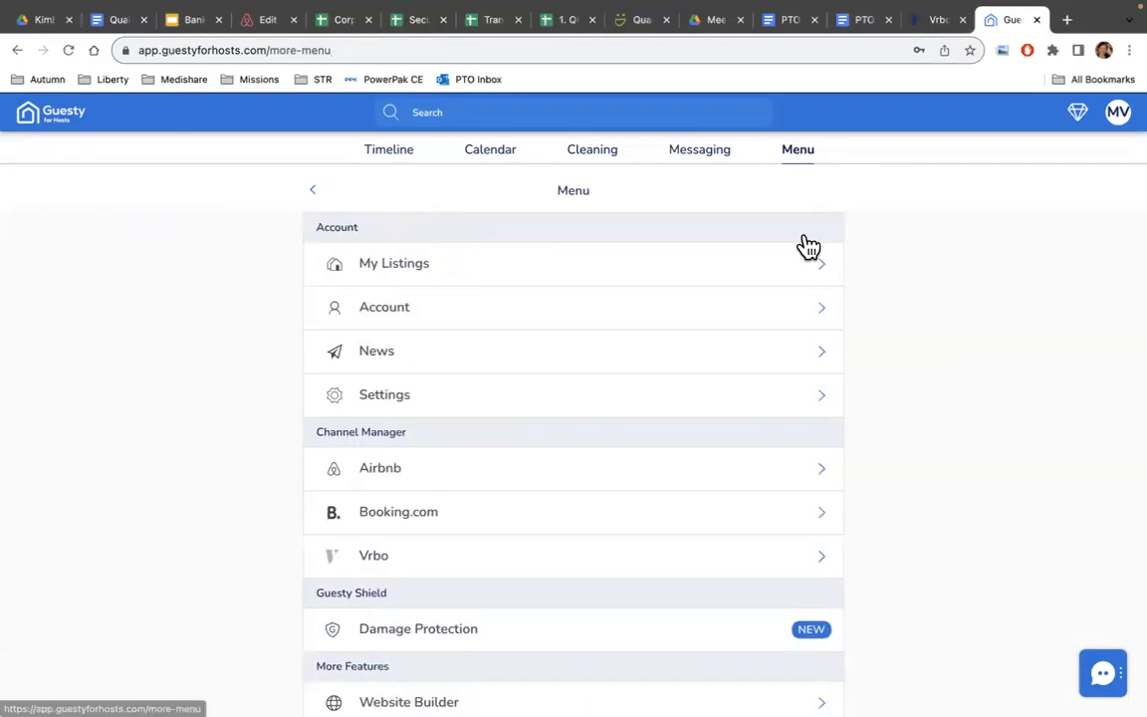
click(809, 280)
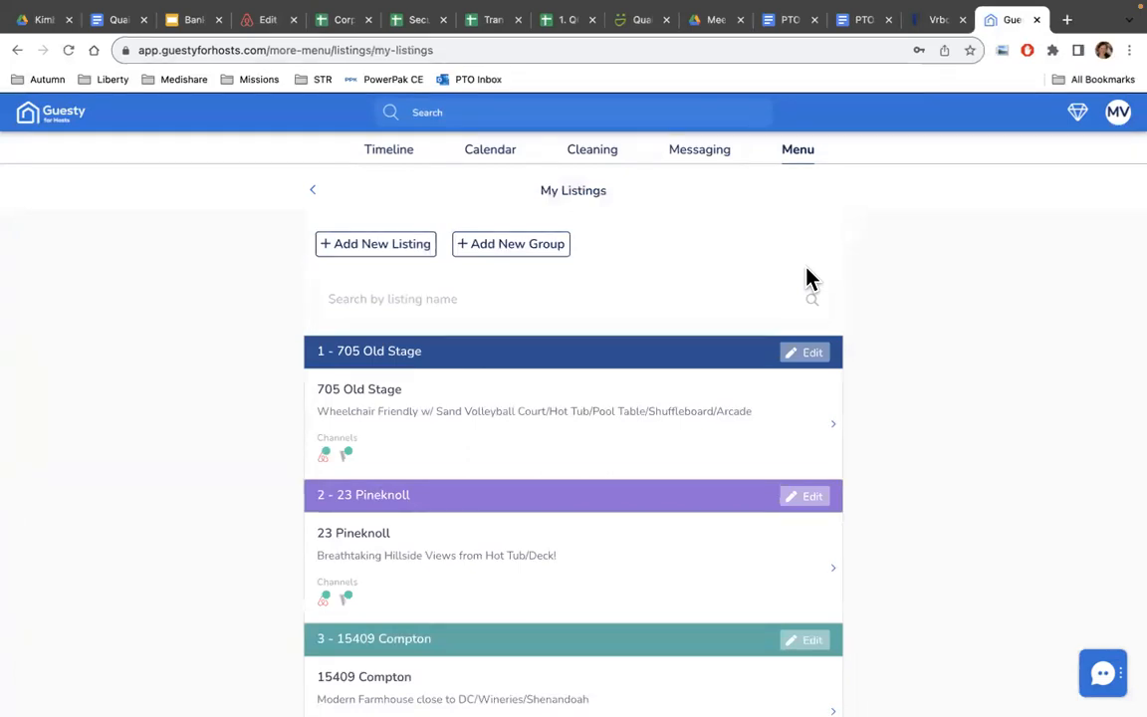
click(361, 251)
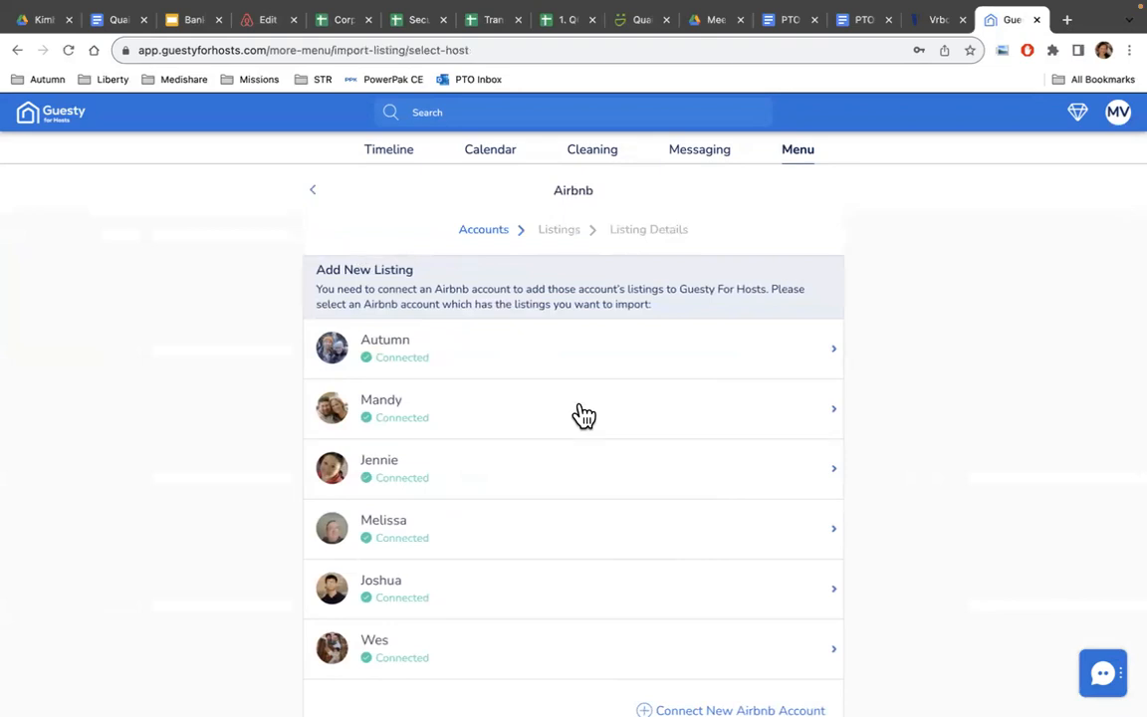
scroll(583, 416, down, 1)
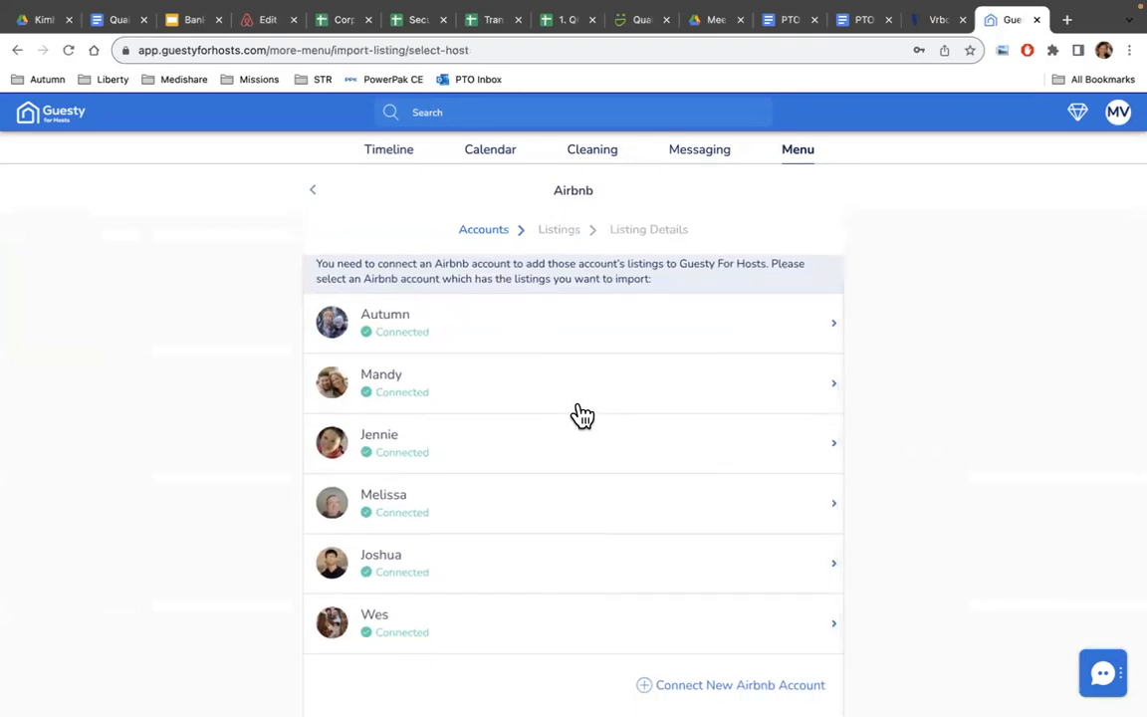
scroll(583, 416, up, 1)
click(313, 191)
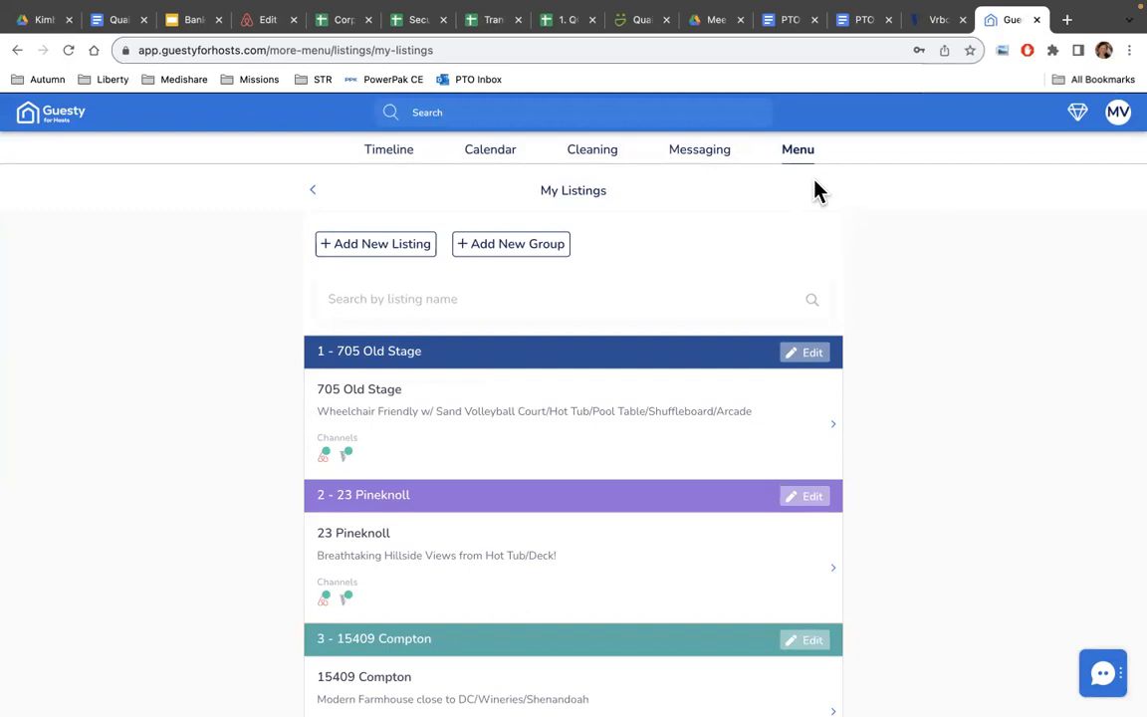
click(796, 154)
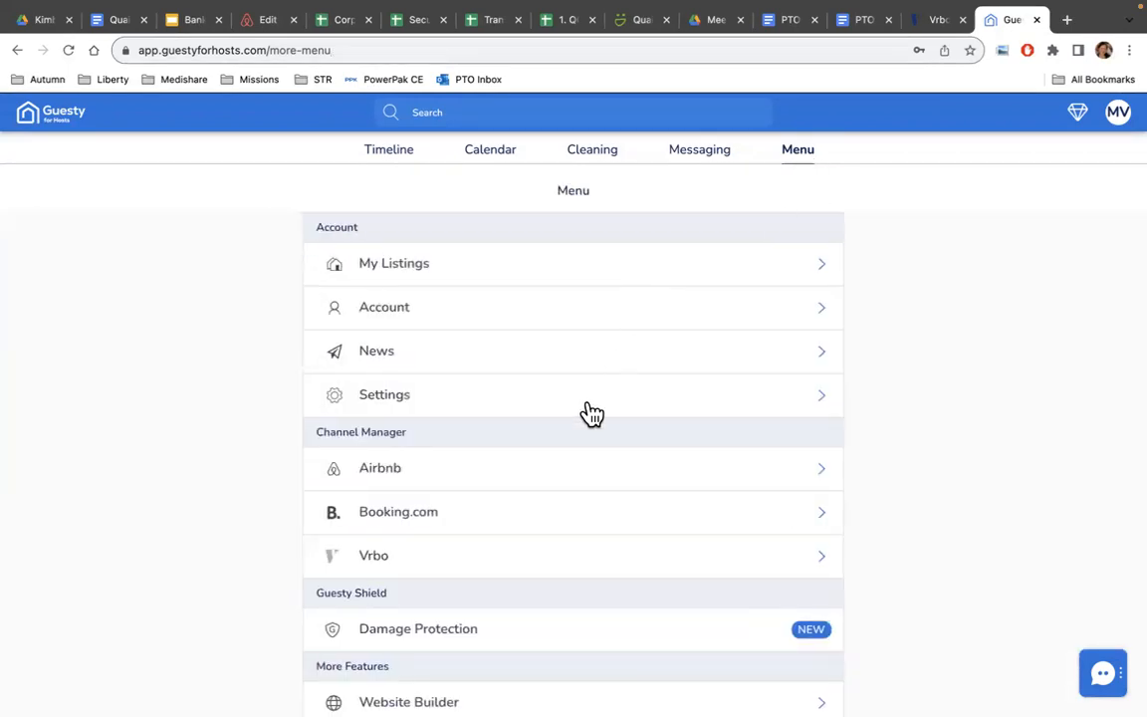
click(579, 478)
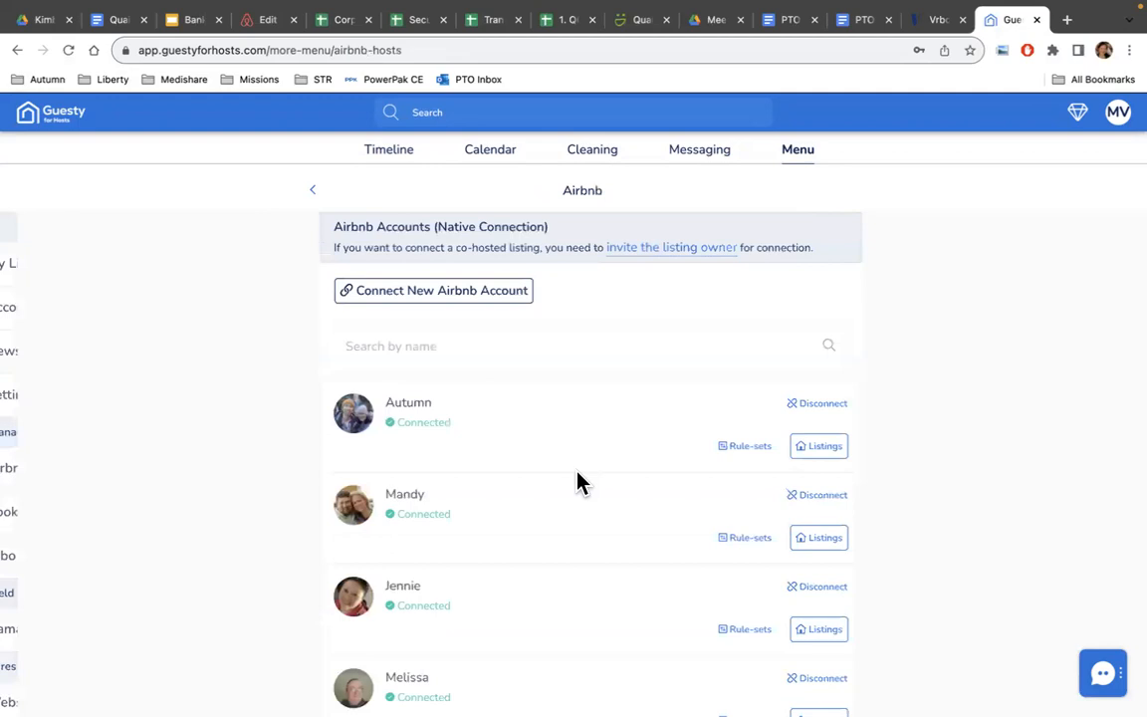
click(437, 304)
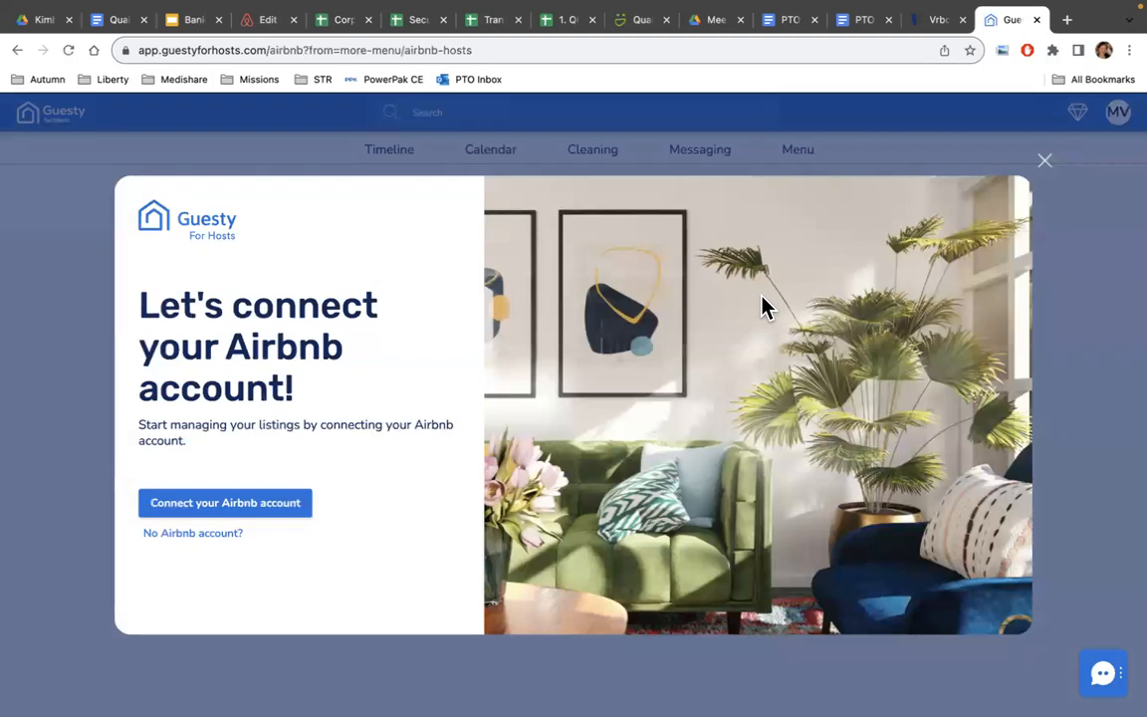
click(292, 517)
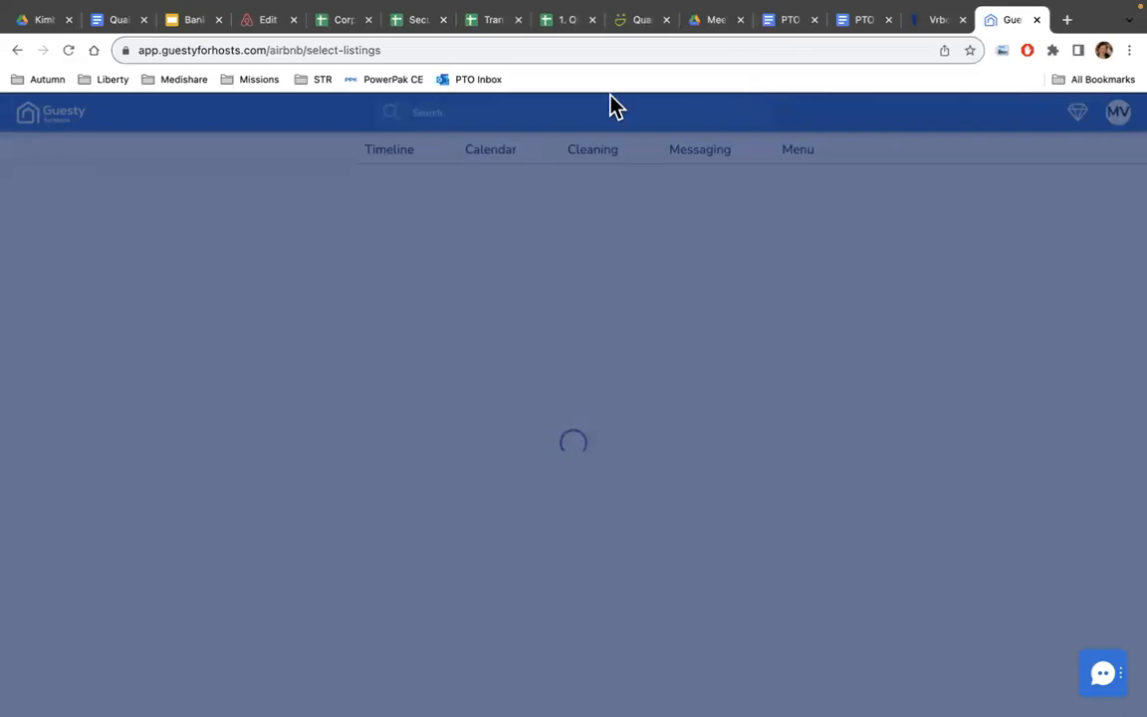
click(66, 50)
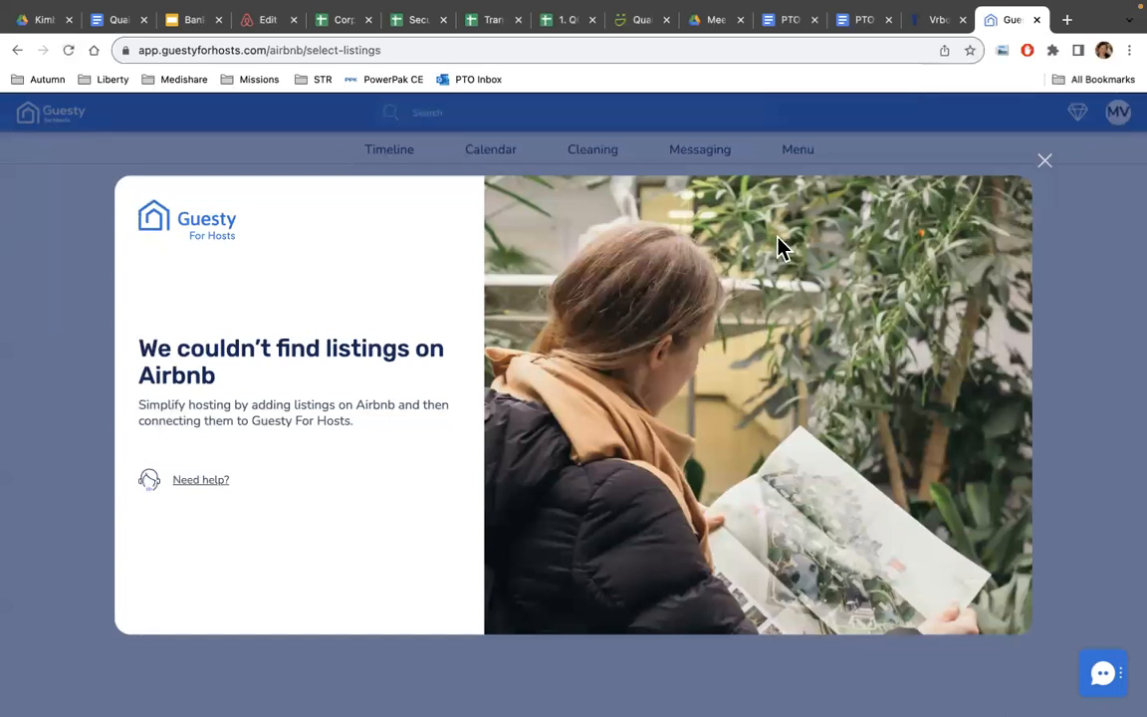
click(1045, 162)
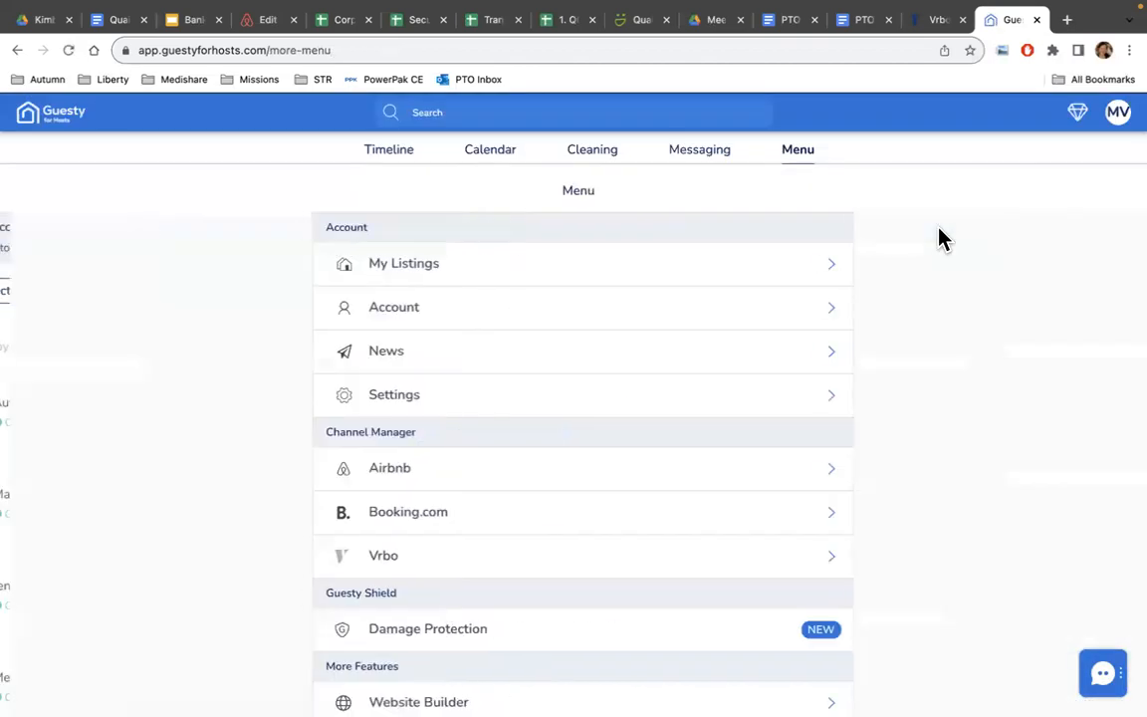
click(800, 481)
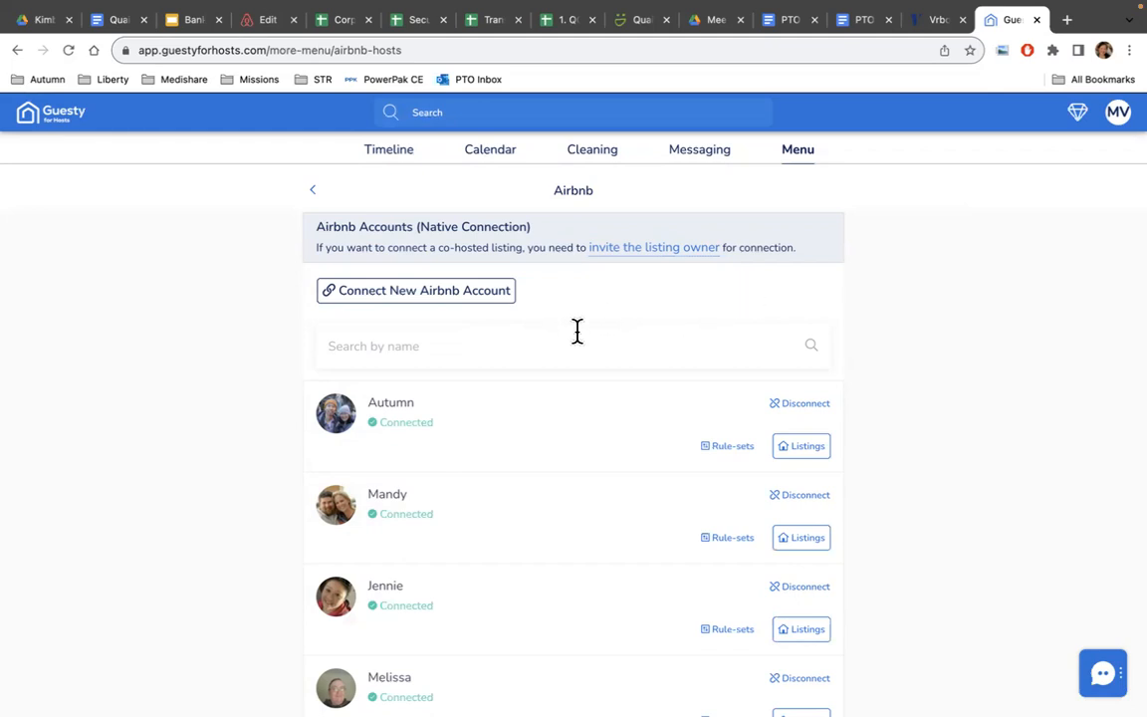
Scroll through Airbnb's native and extended accounts, most of which show Credentials required.
scroll(580, 344, down, 4)
scroll(580, 344, down, 6)
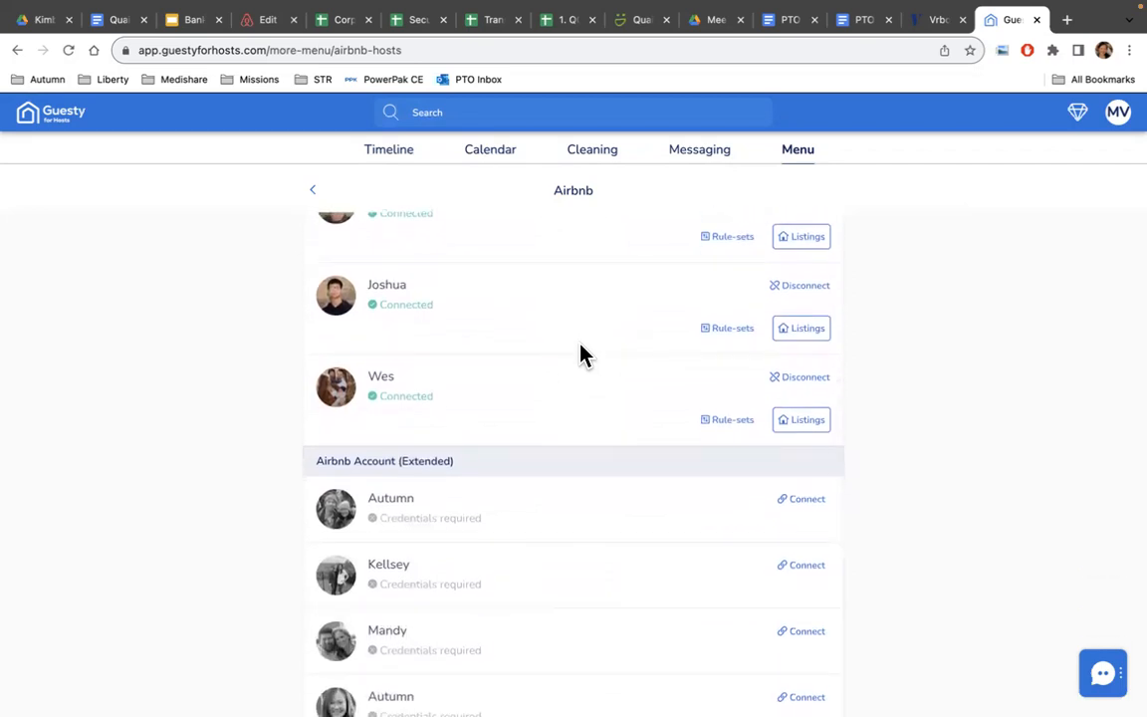
scroll(581, 354, down, 1)
scroll(582, 356, down, 3)
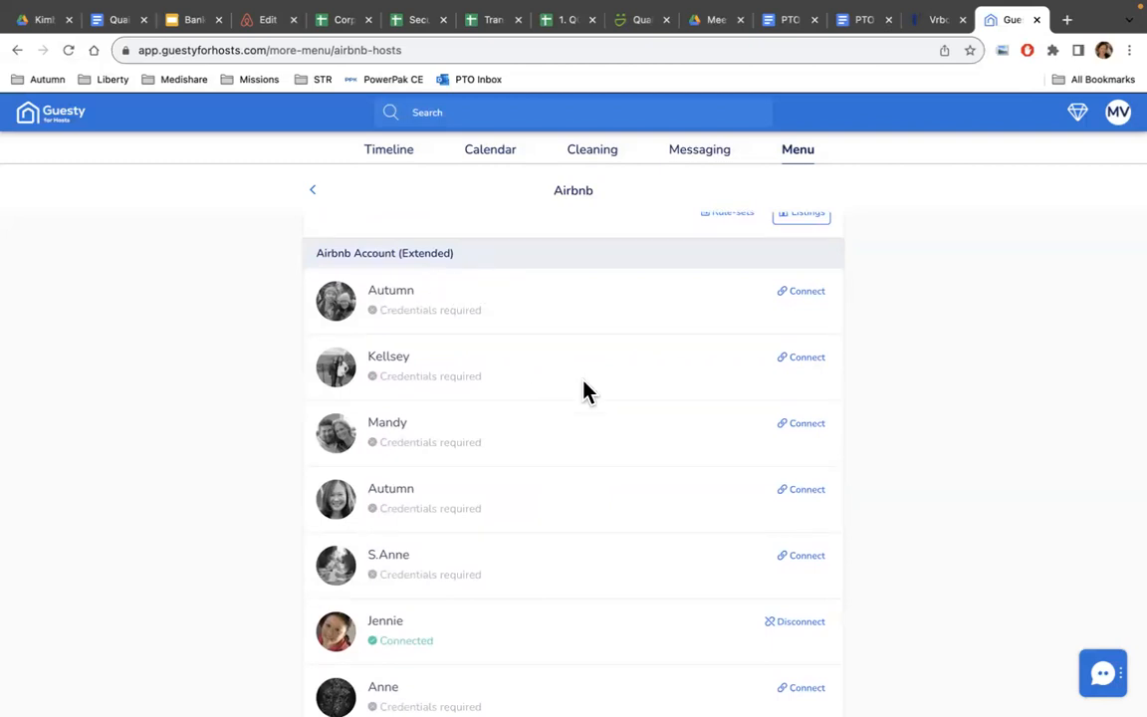
scroll(533, 512, down, 2)
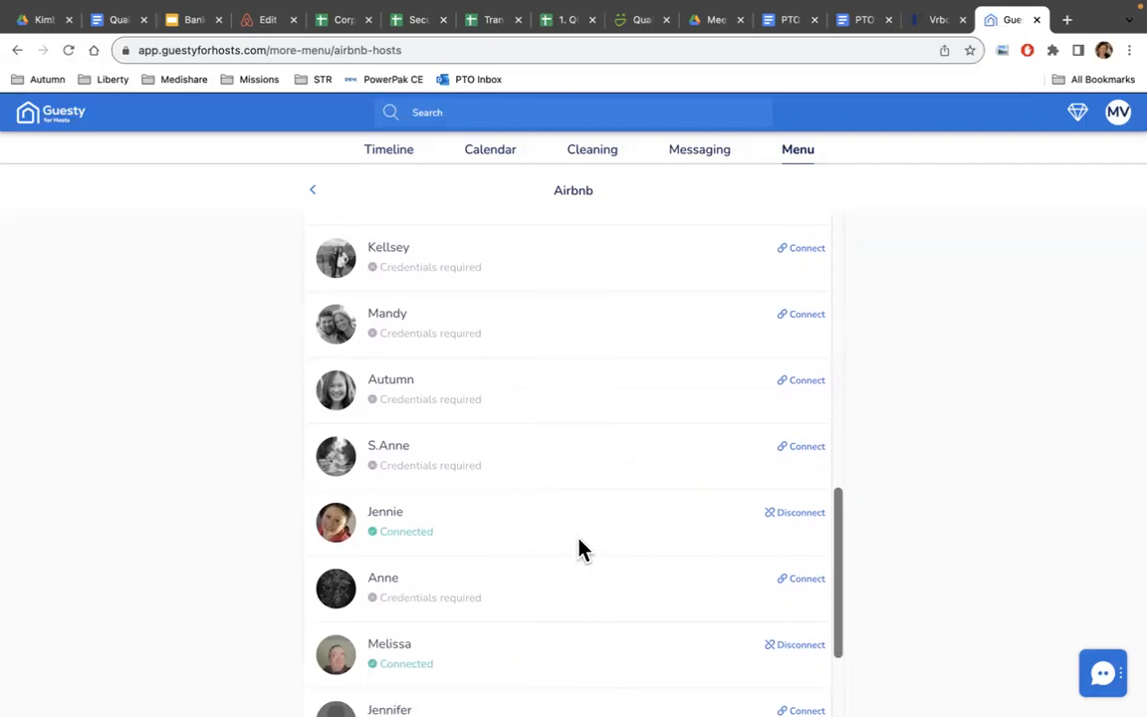
scroll(581, 548, up, 2)
scroll(580, 548, down, 1)
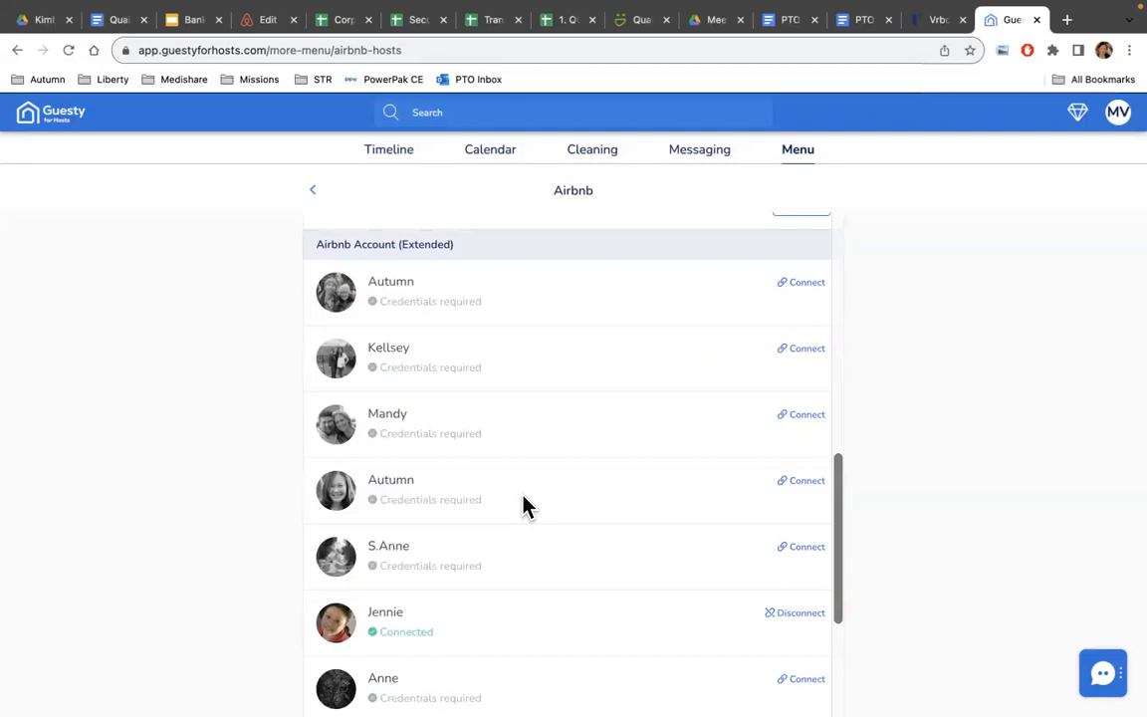
scroll(525, 502, up, 6)
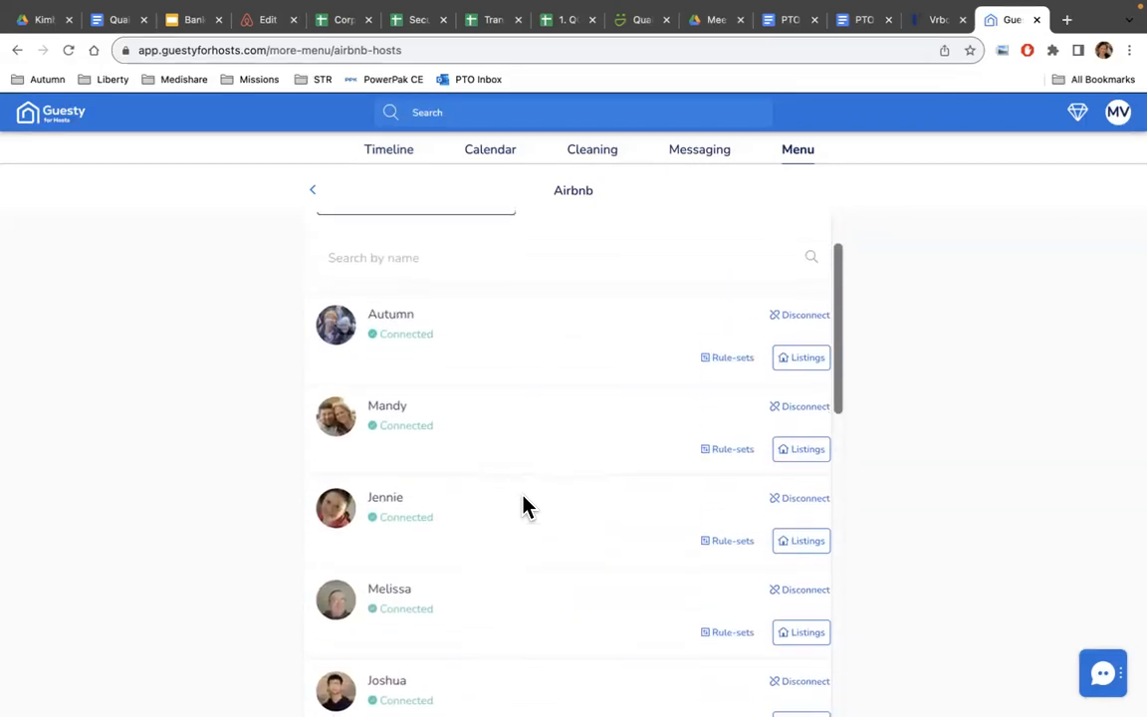
scroll(525, 503, down, 4)
scroll(524, 505, down, 3)
scroll(524, 504, up, 1)
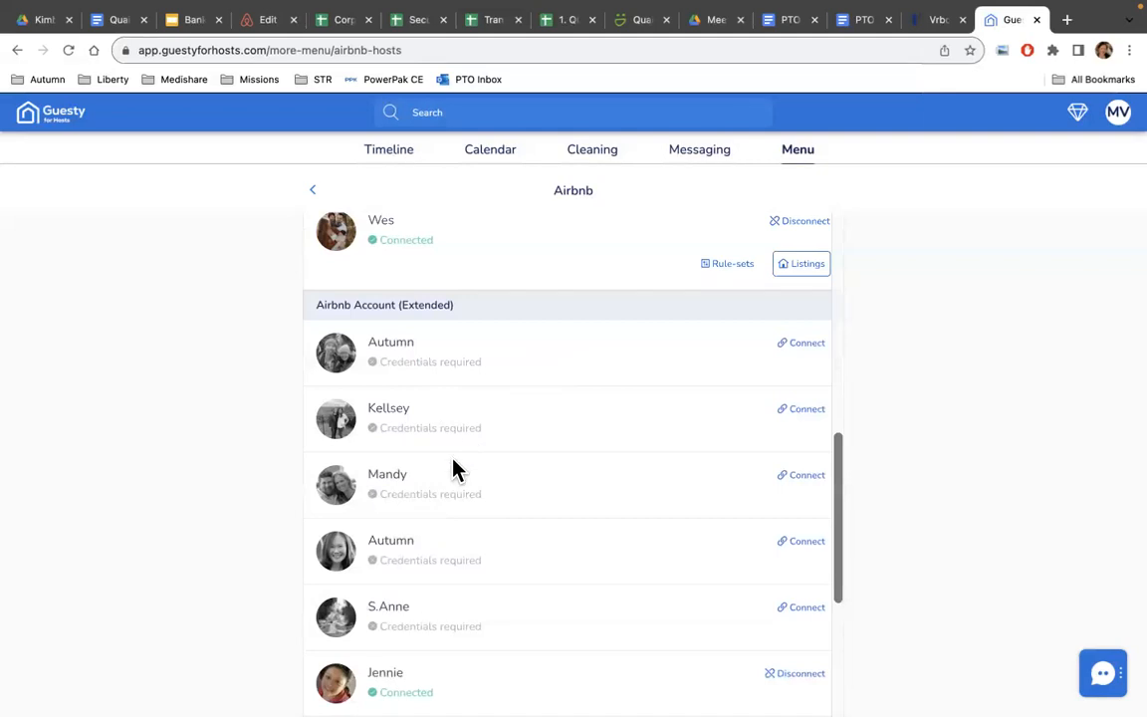
scroll(527, 599, down, 1)
scroll(527, 609, down, 3)
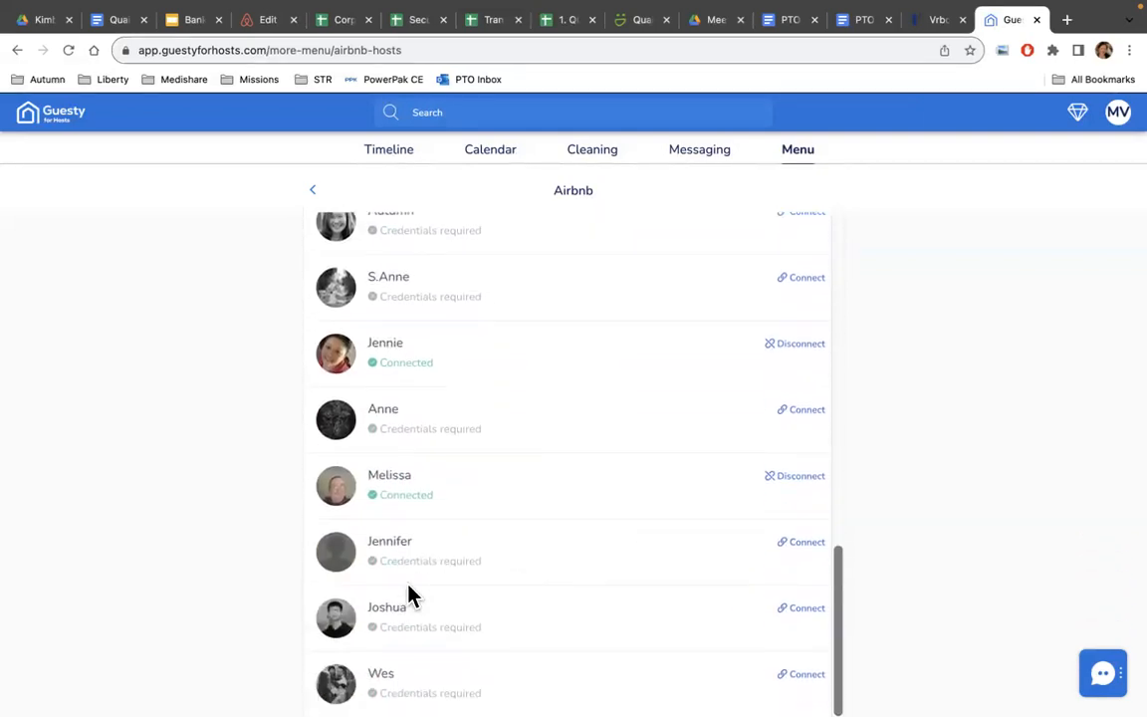
click(808, 611)
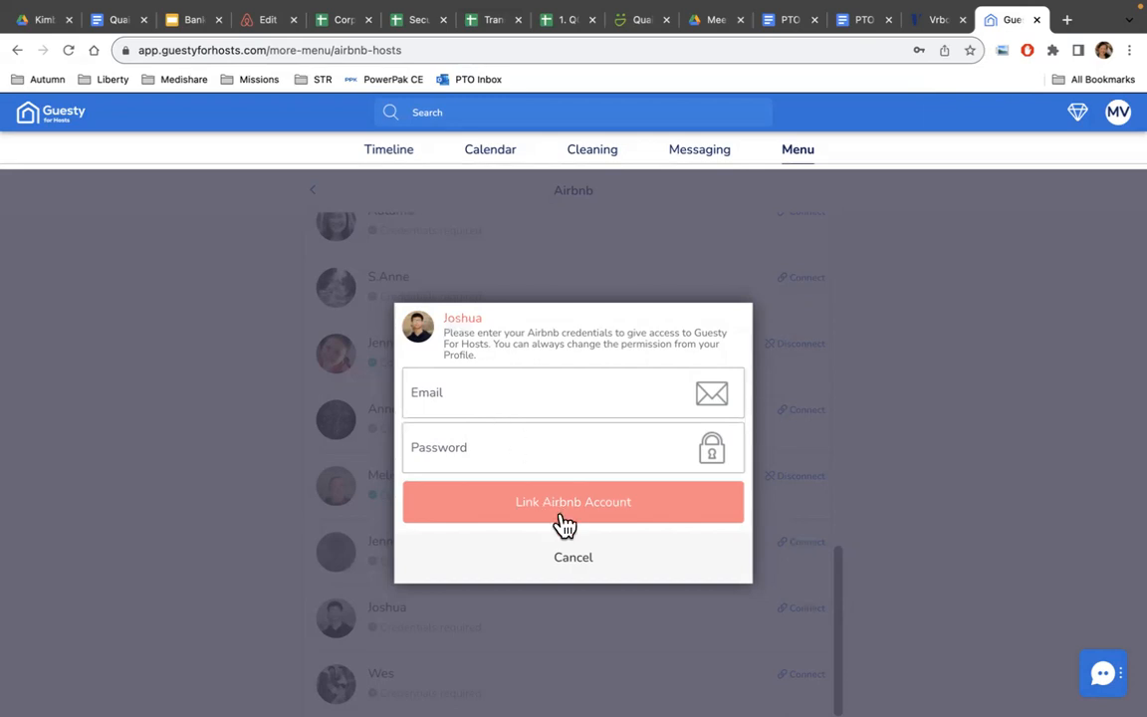
click(578, 569)
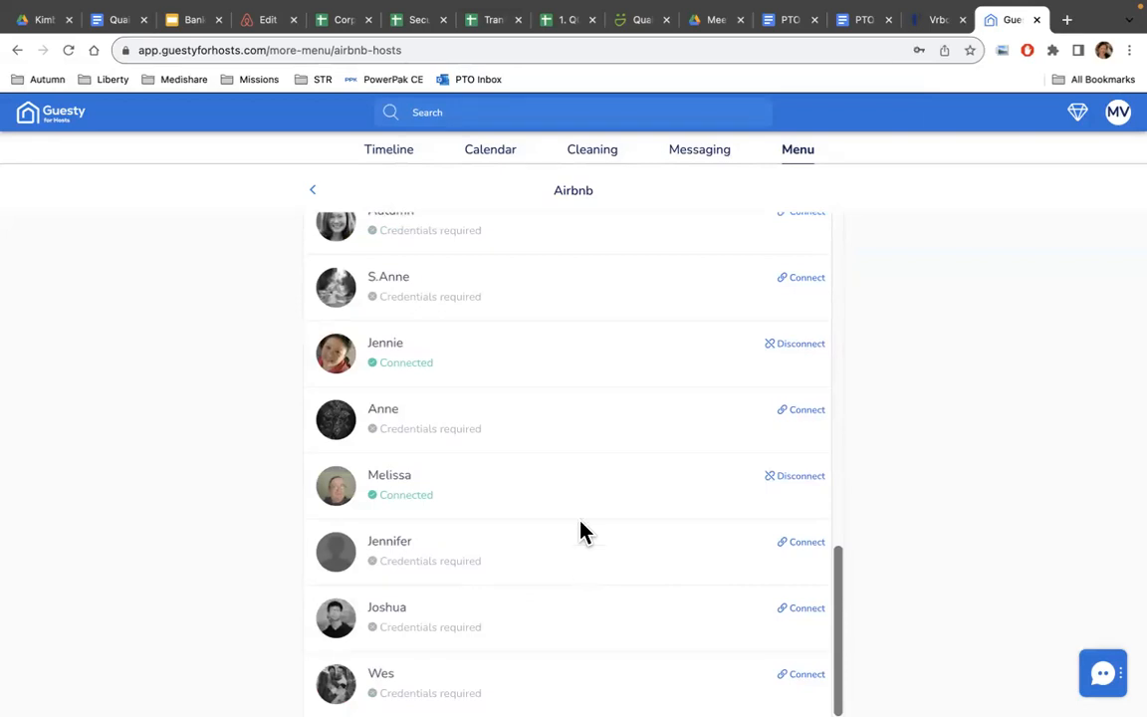
scroll(584, 528, up, 5)
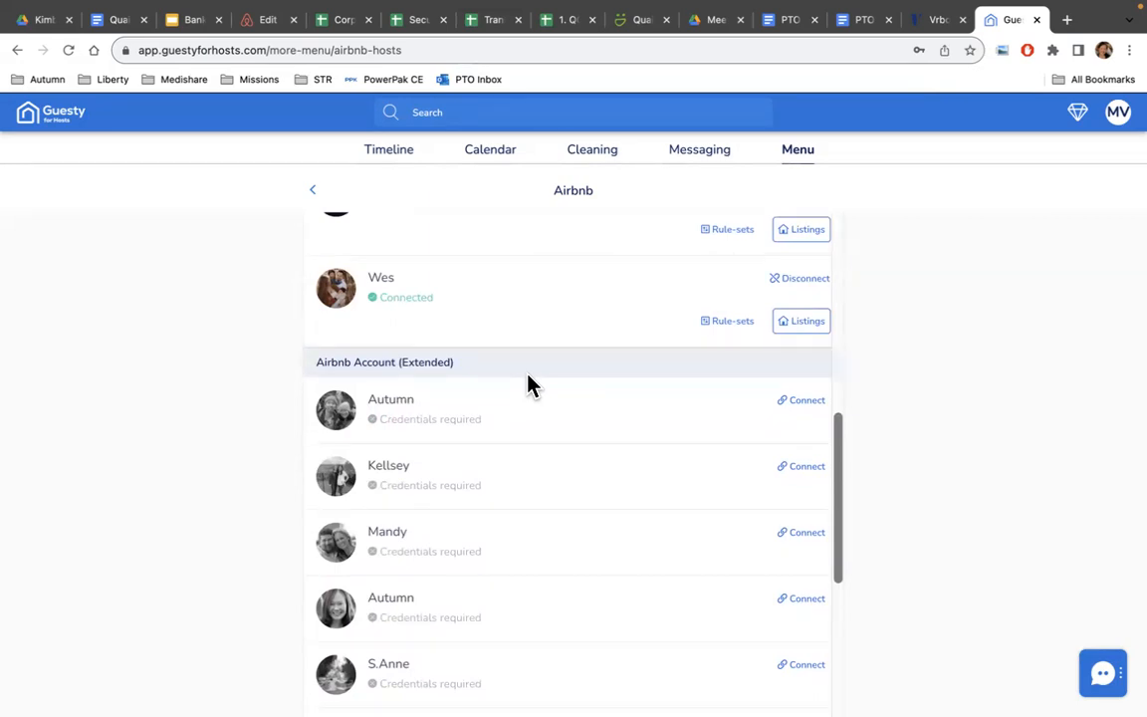
scroll(529, 385, down, 7)
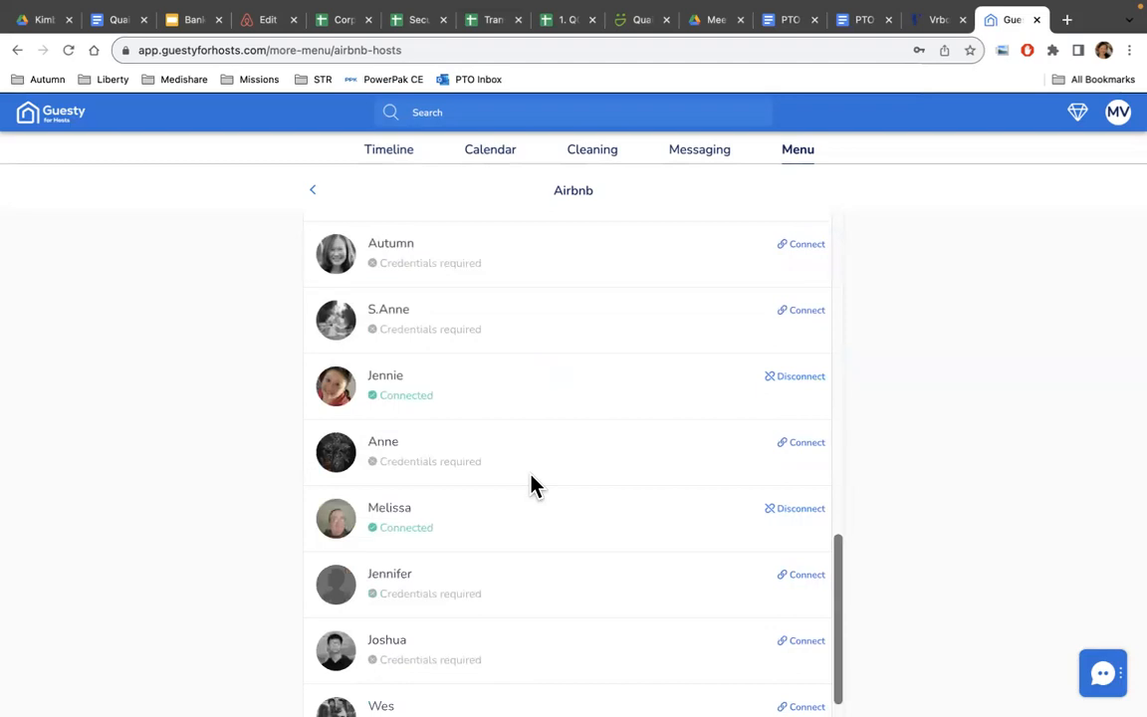
scroll(530, 485, up, 3)
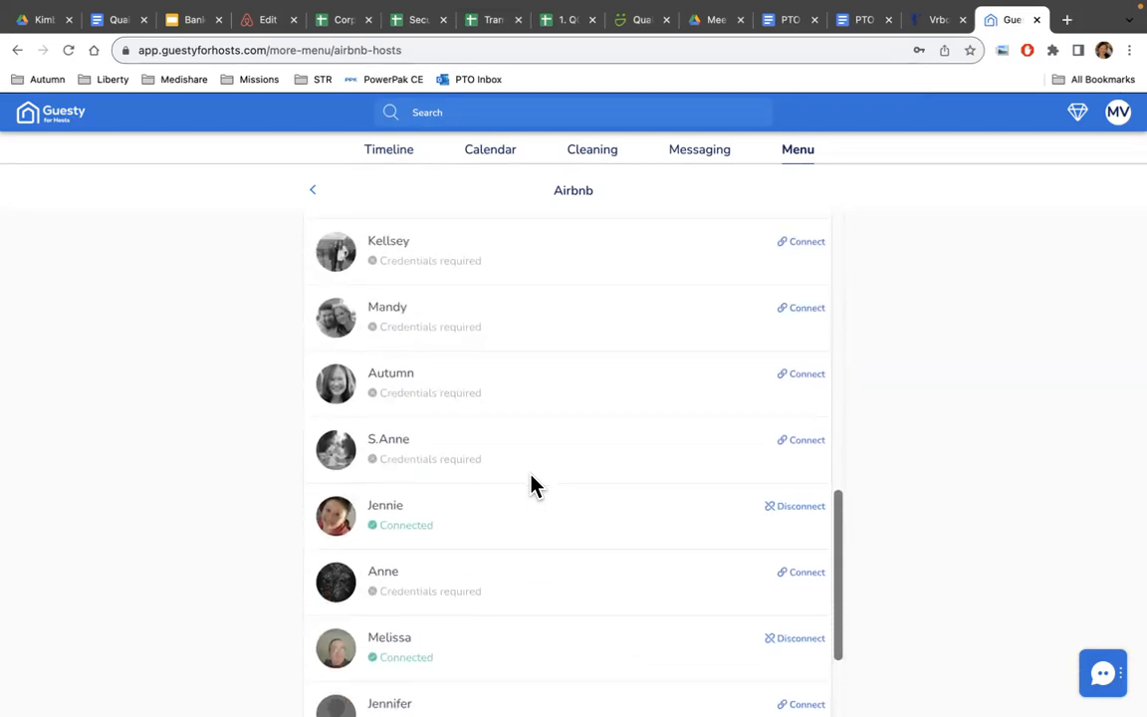
scroll(531, 484, up, 5)
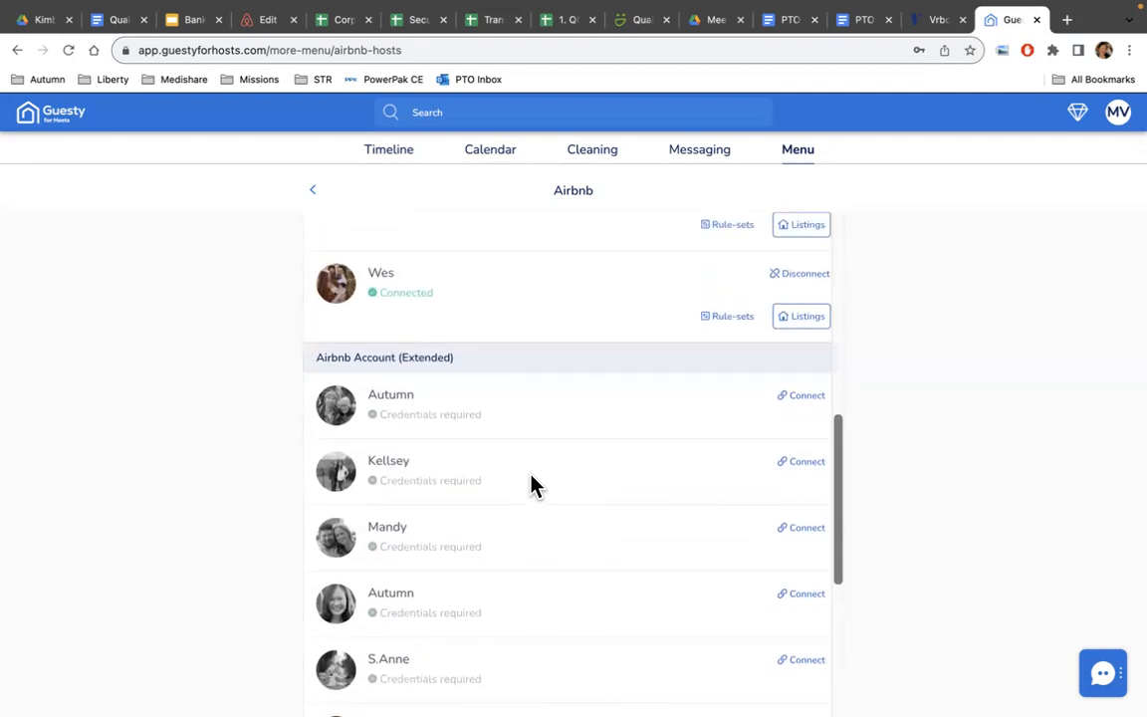
scroll(531, 484, down, 9)
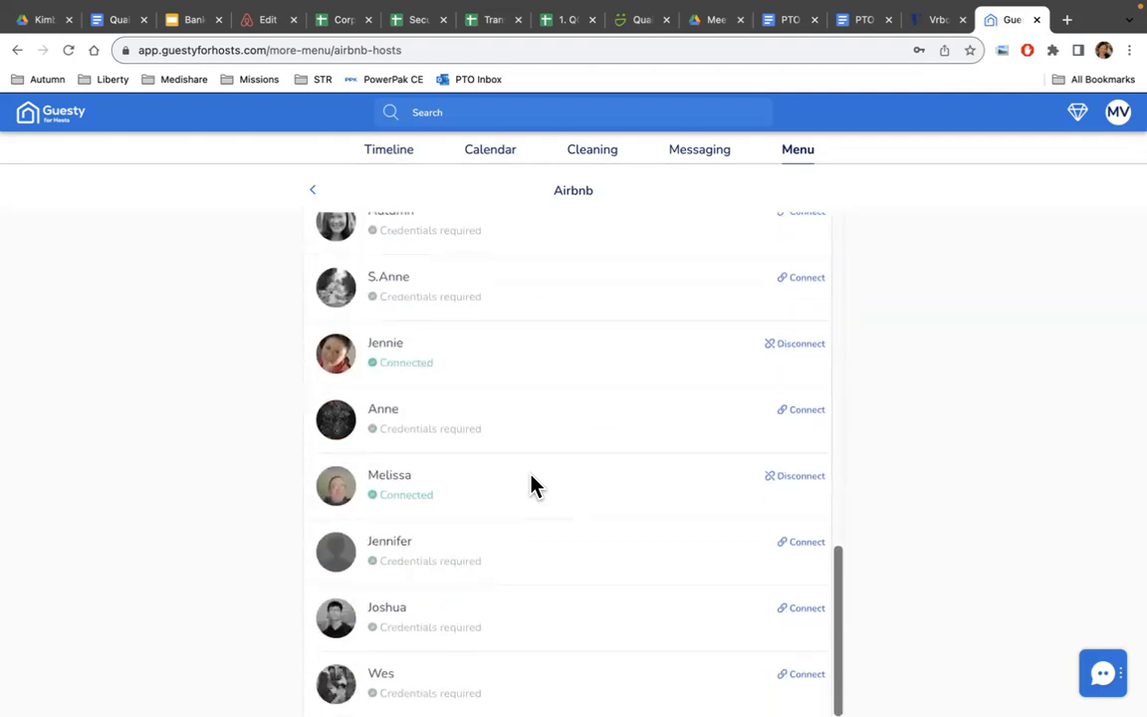
scroll(530, 485, up, 12)
scroll(531, 485, up, 10)
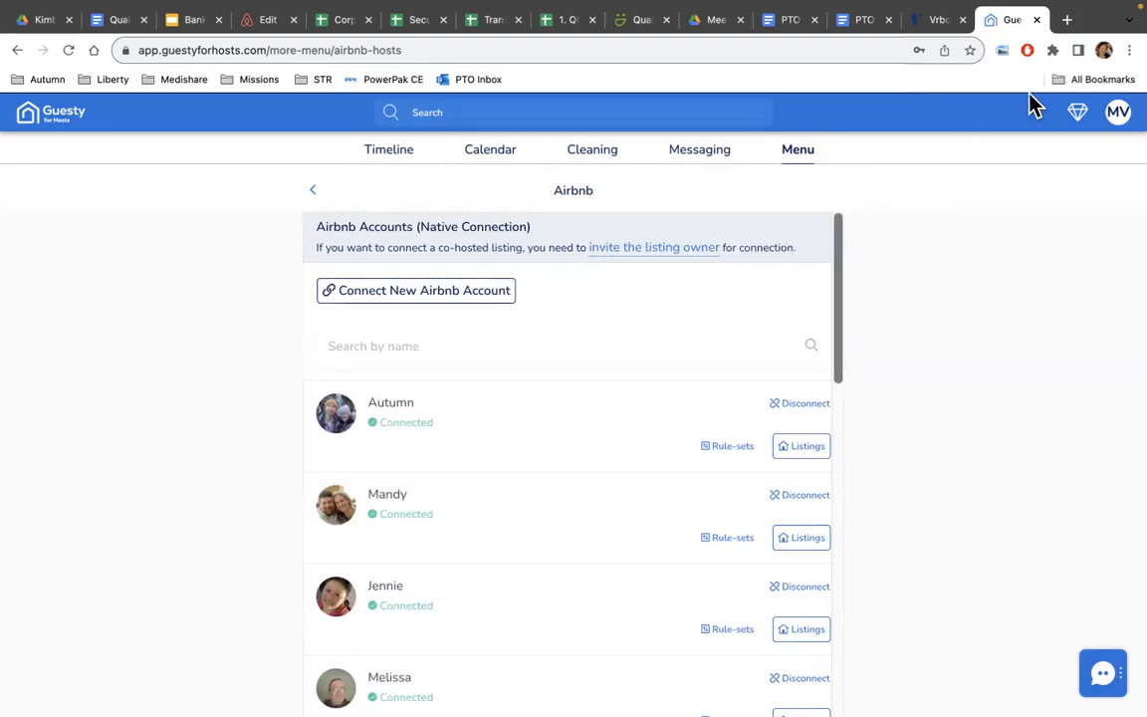
In Airbnb, start a co-host invitation from Historic Georgetown Hideaway's Co-Hosts tab.
click(248, 26)
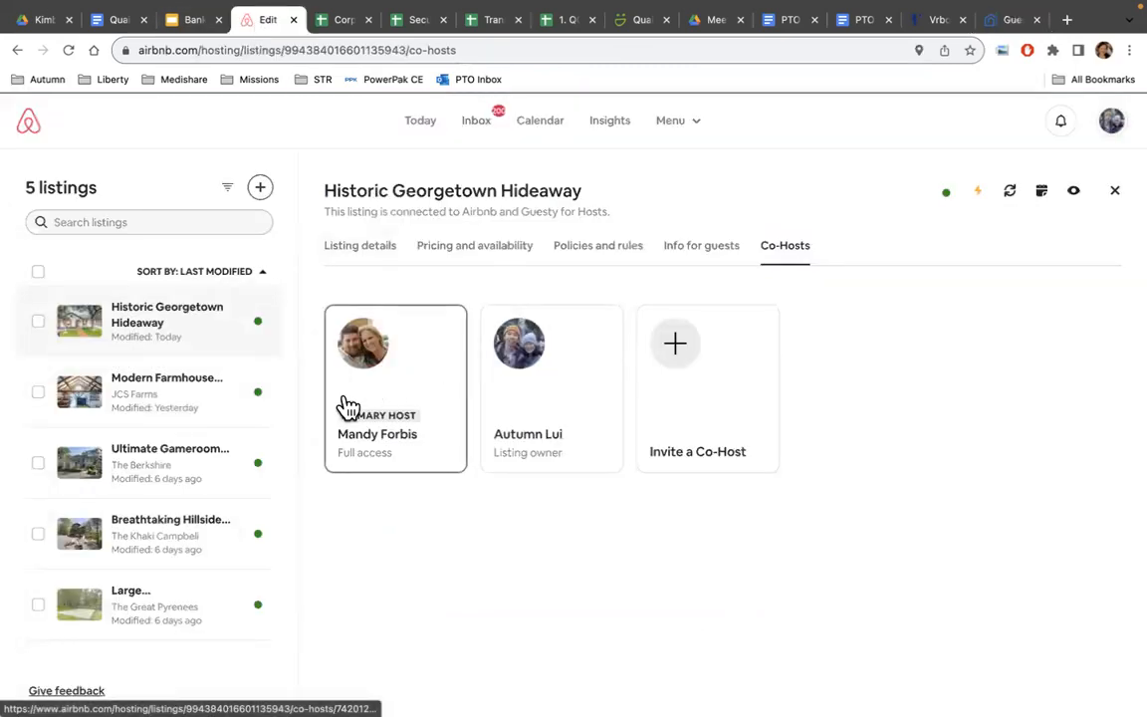
click(171, 326)
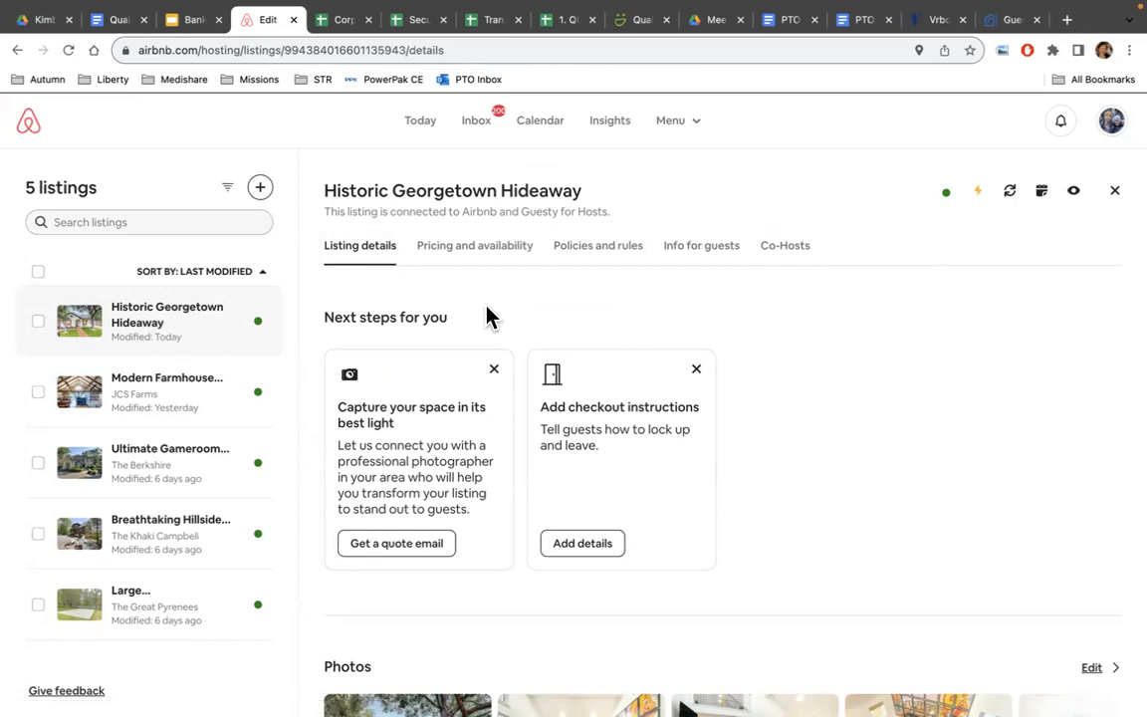
click(787, 249)
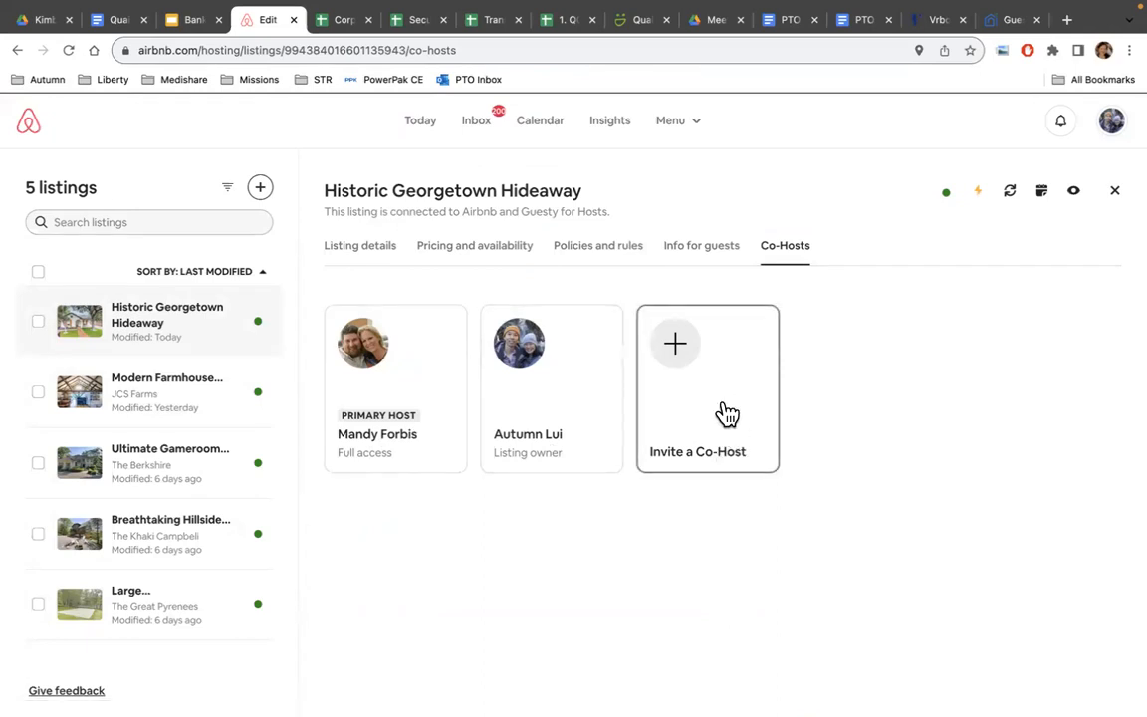
click(688, 373)
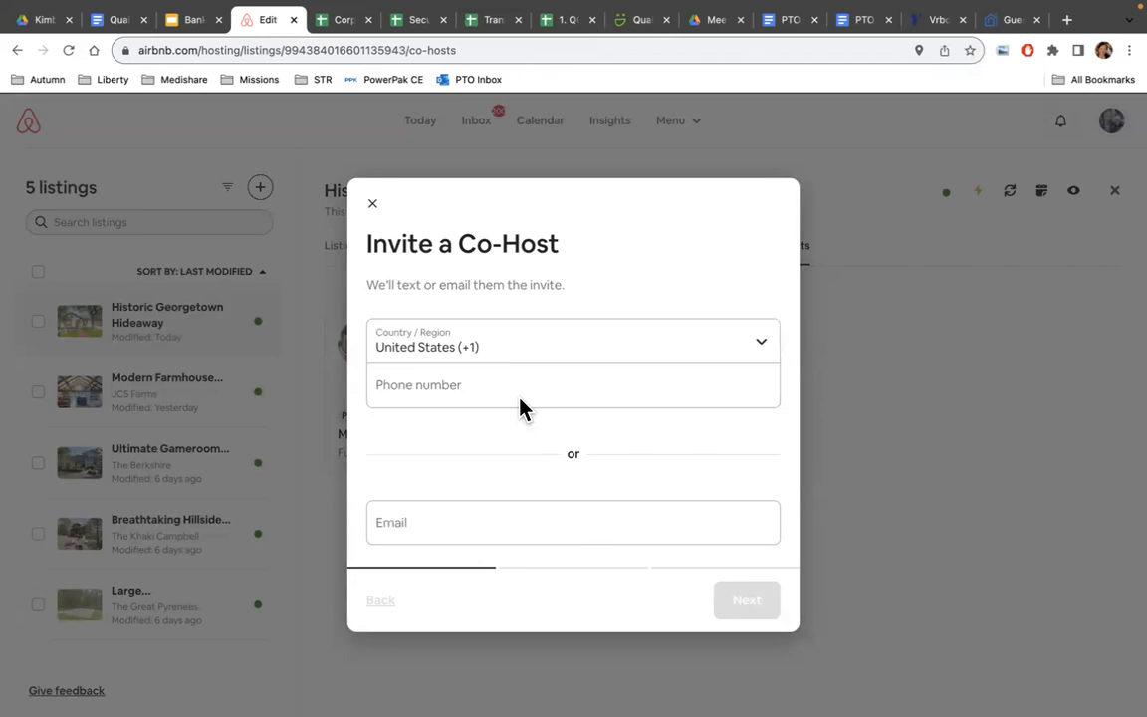
Dismiss the Invite a Co-Host dialog without entering a phone number or sending an invite.
click(521, 402)
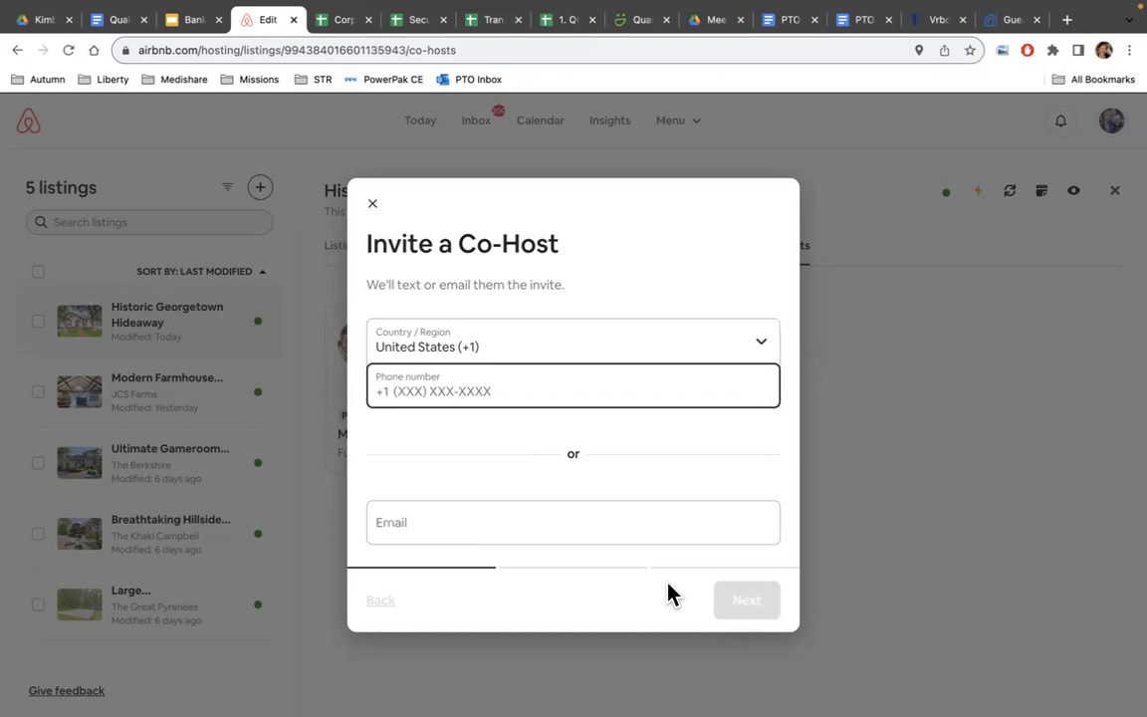
click(375, 207)
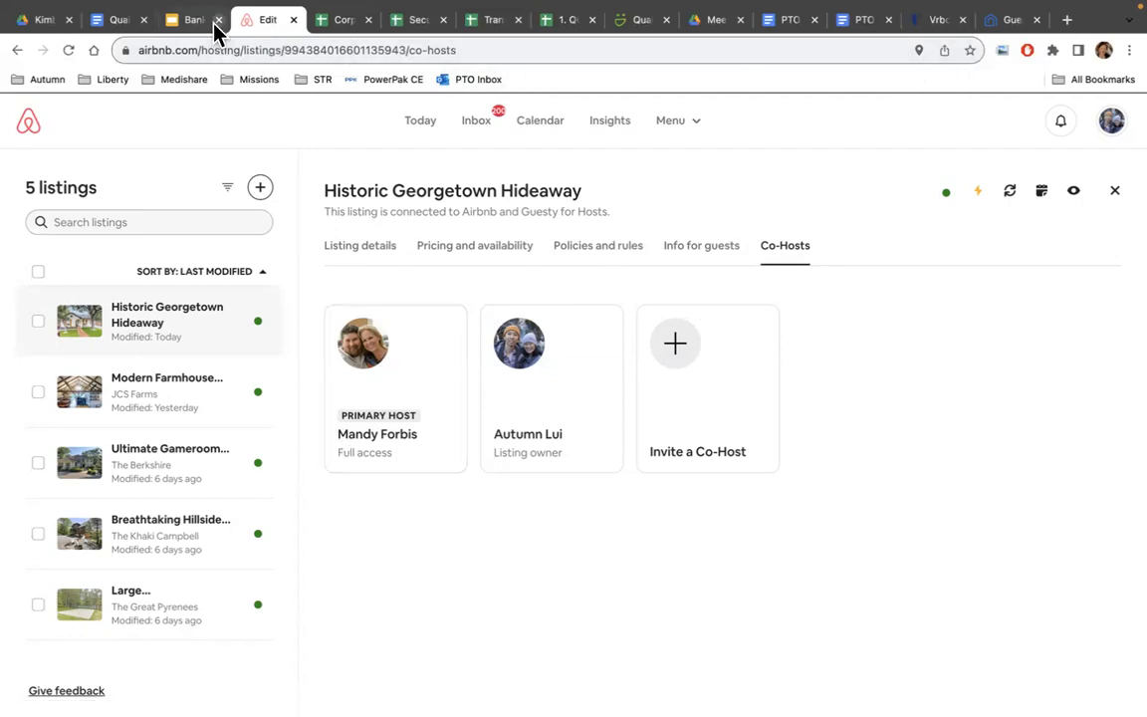
Return to Guesty For Hosts and open My Listings from the Menu.
click(1010, 22)
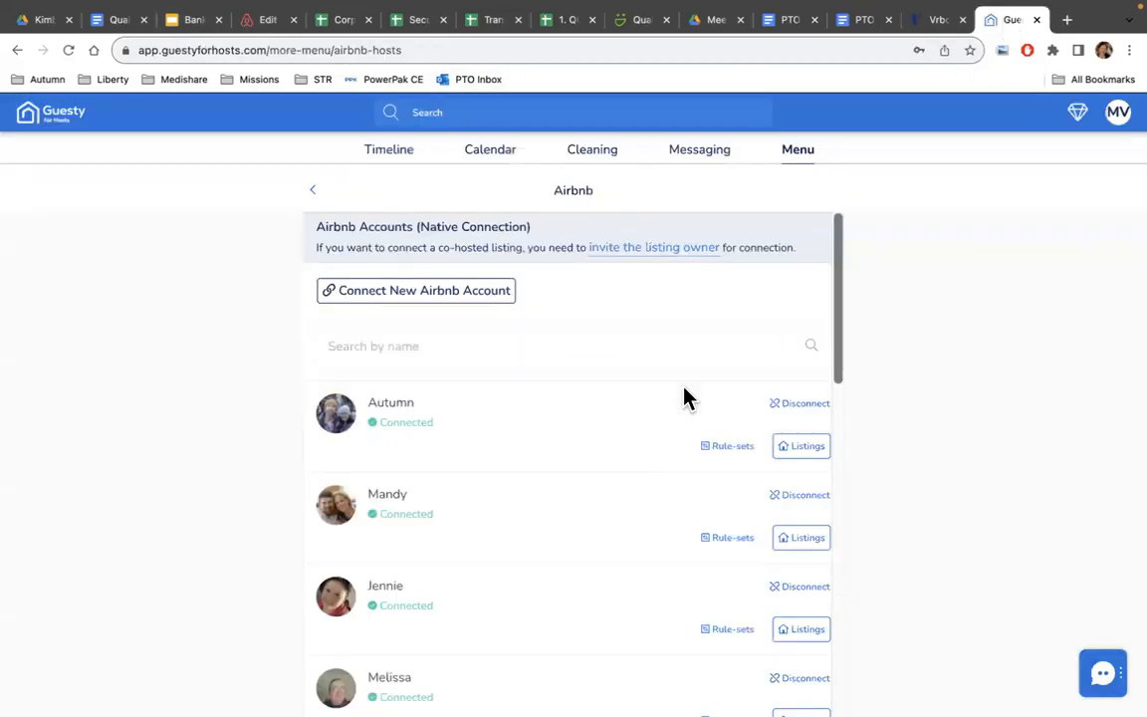
click(314, 196)
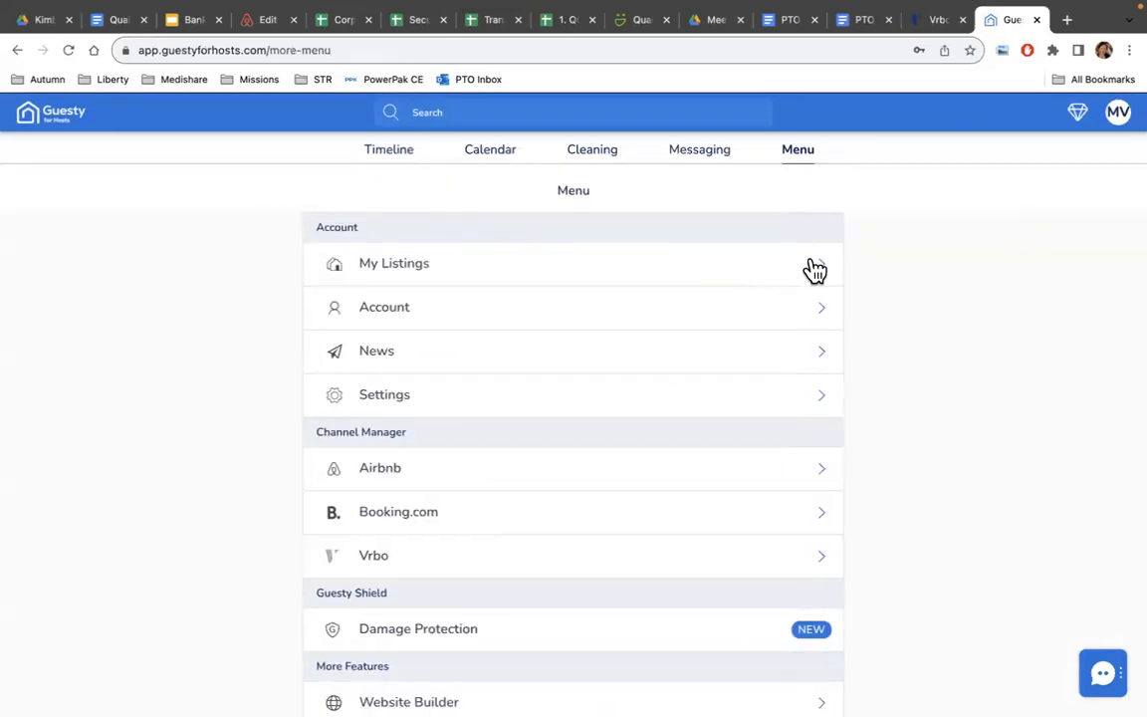
click(813, 267)
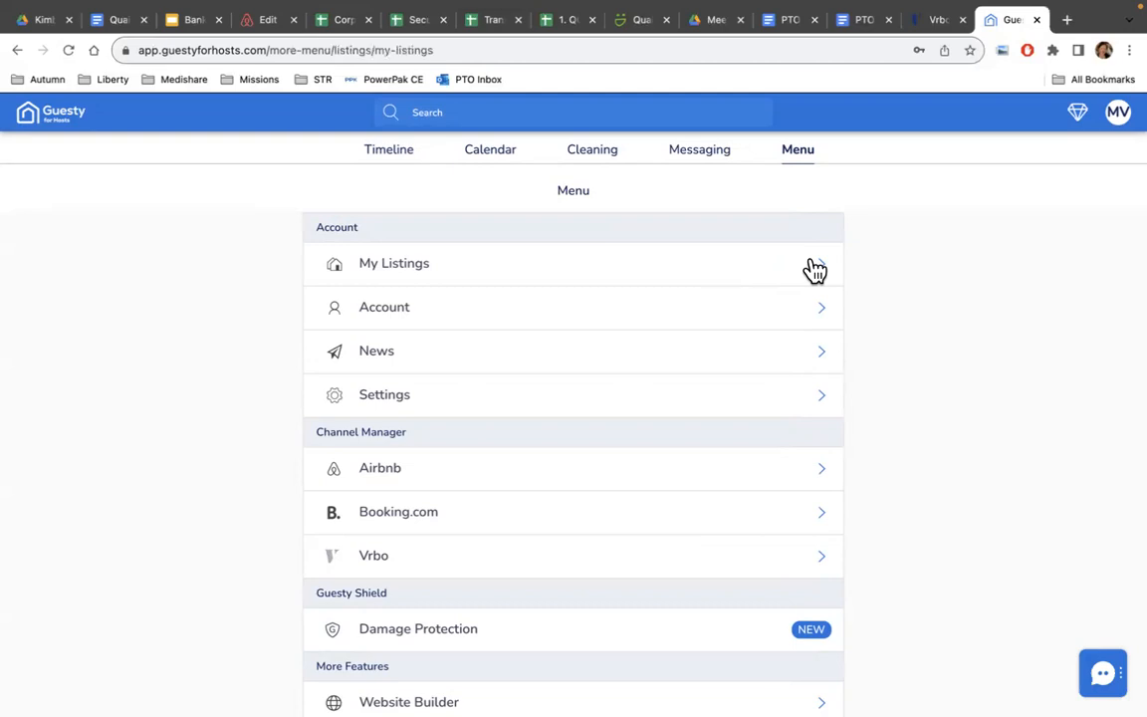
scroll(833, 607, down, 5)
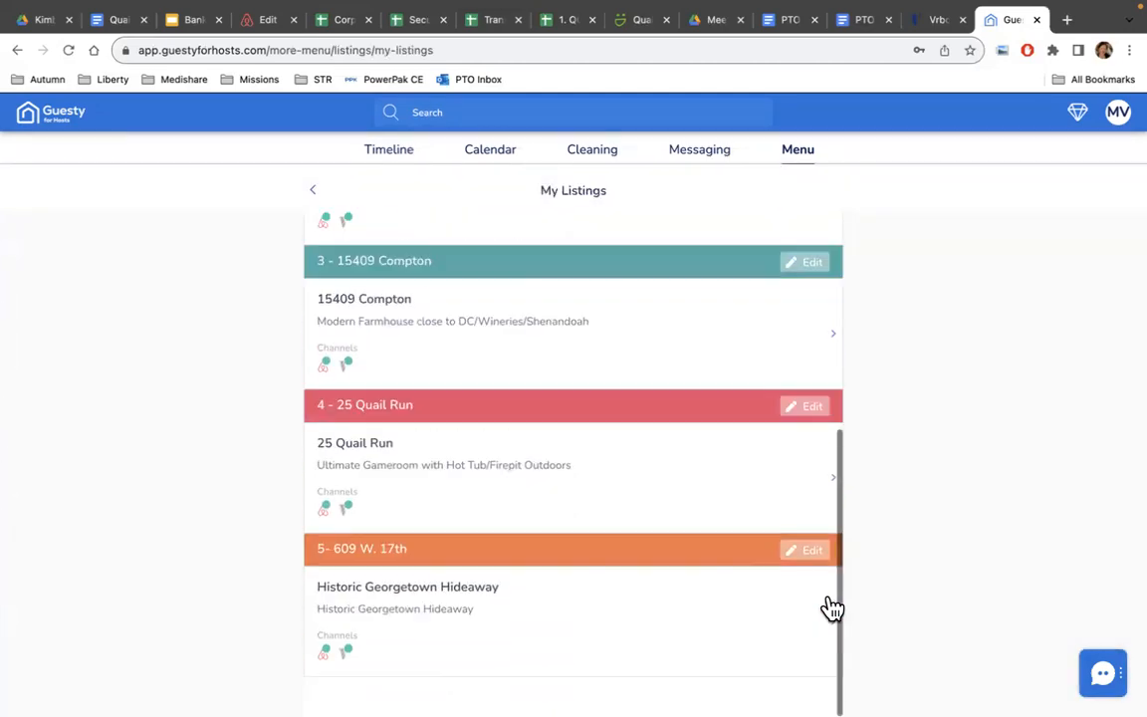
scroll(699, 642, up, 5)
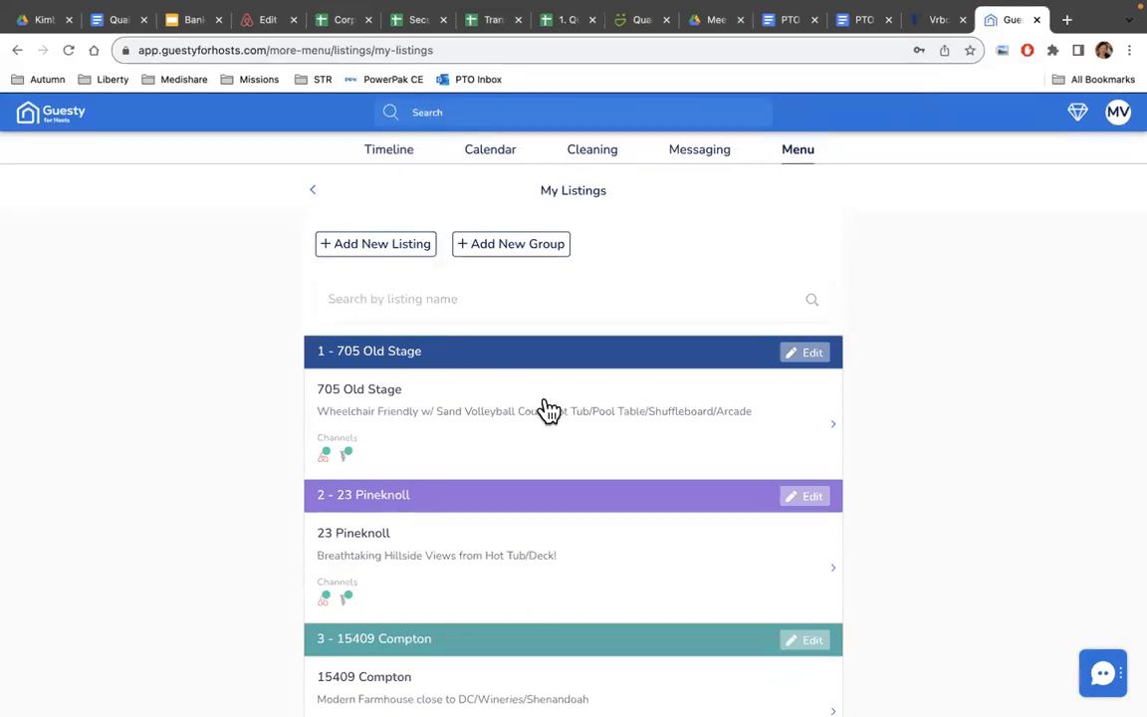
scroll(650, 512, down, 1)
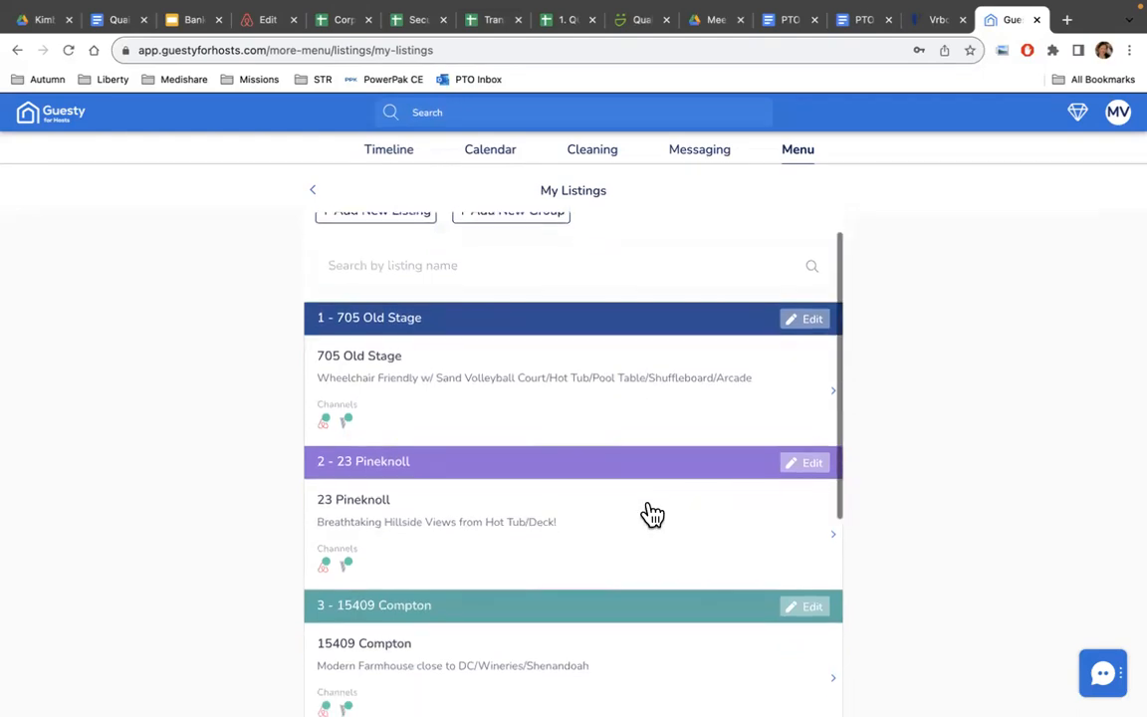
scroll(650, 513, up, 1)
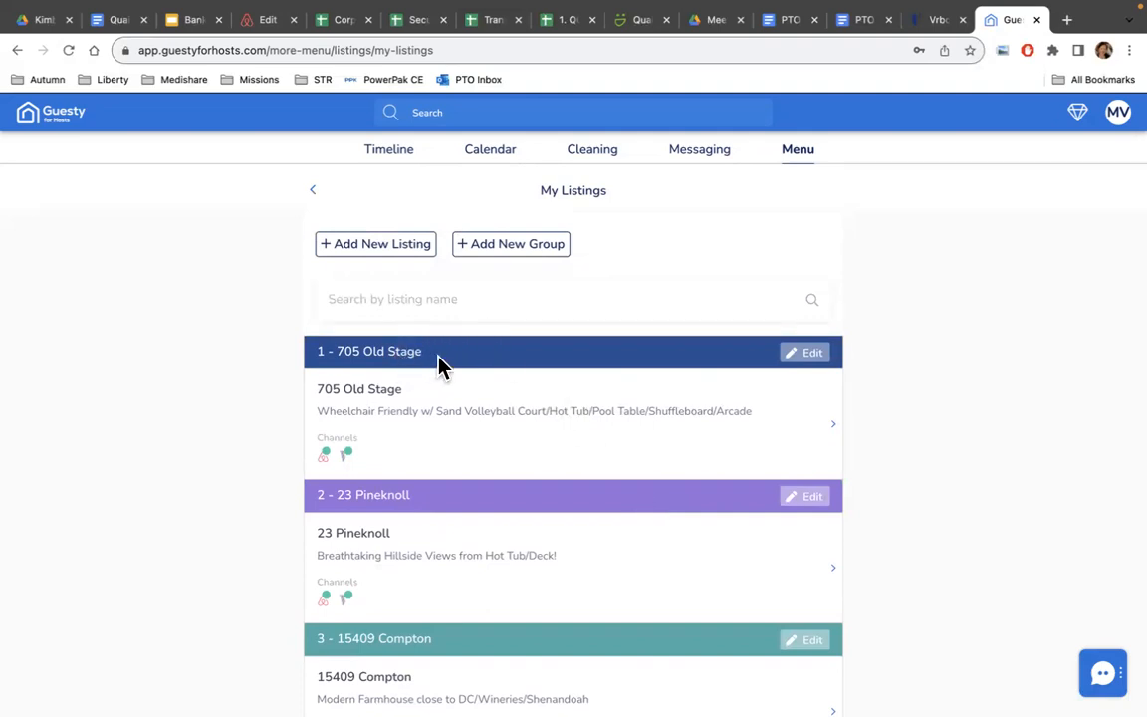
scroll(441, 367, down, 2)
scroll(442, 368, up, 1)
scroll(441, 367, up, 1)
scroll(325, 548, down, 5)
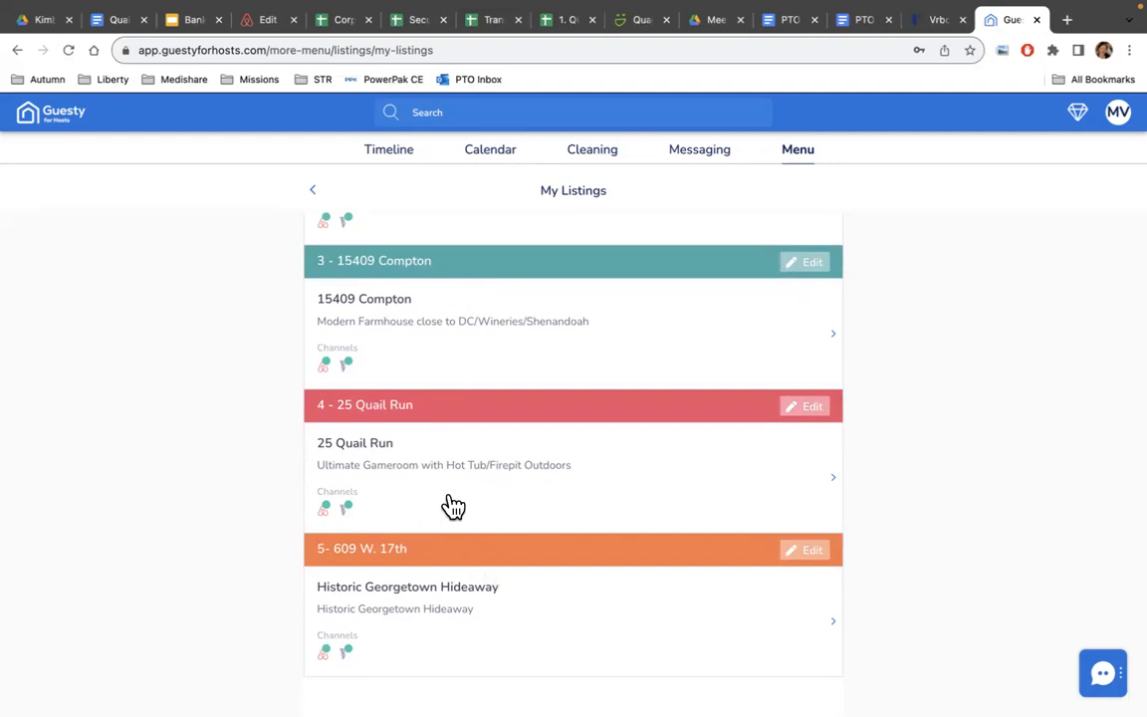
scroll(450, 505, up, 5)
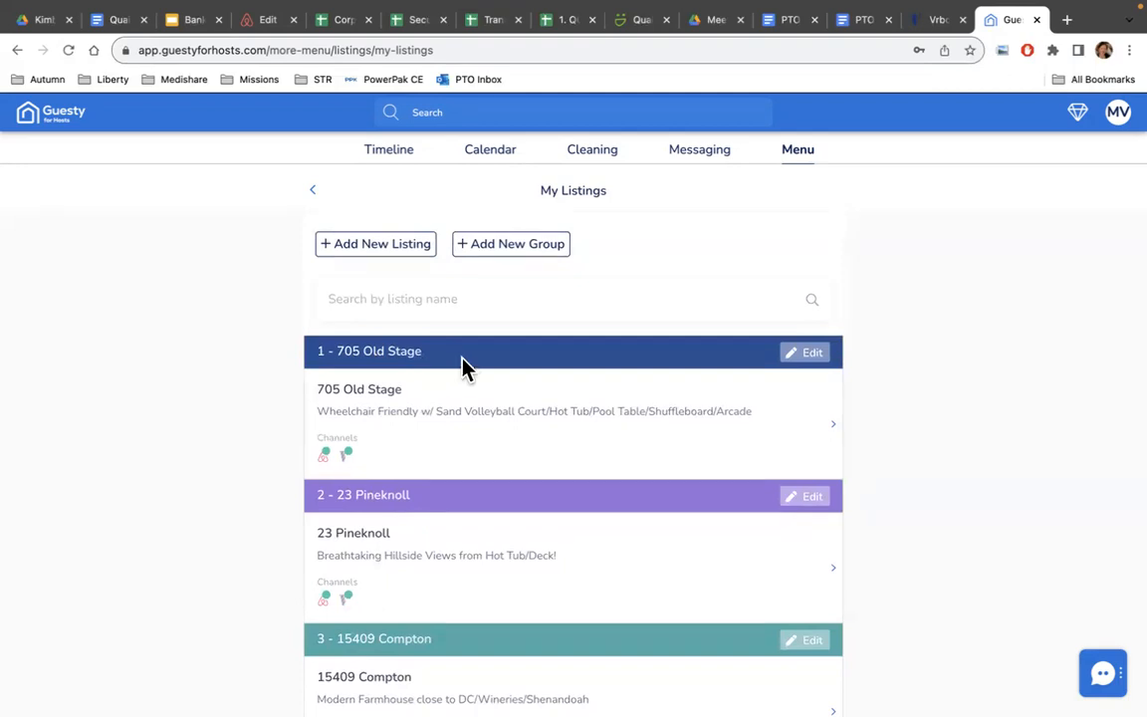
scroll(446, 505, down, 2)
scroll(446, 505, down, 4)
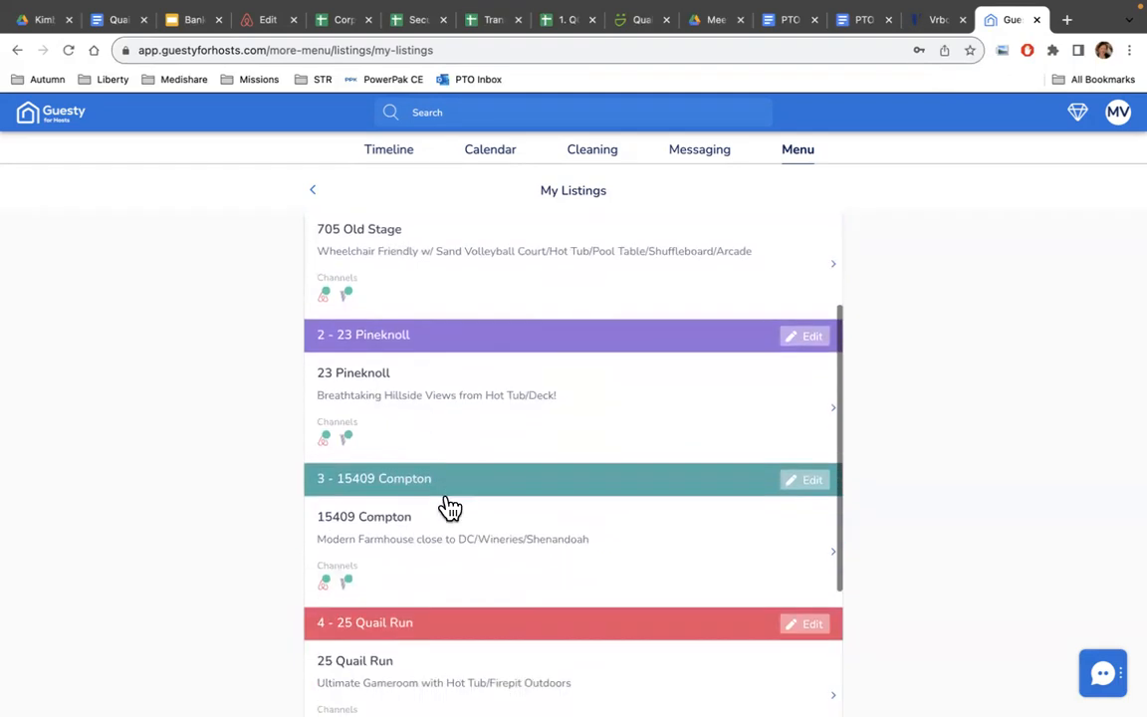
scroll(440, 494, up, 5)
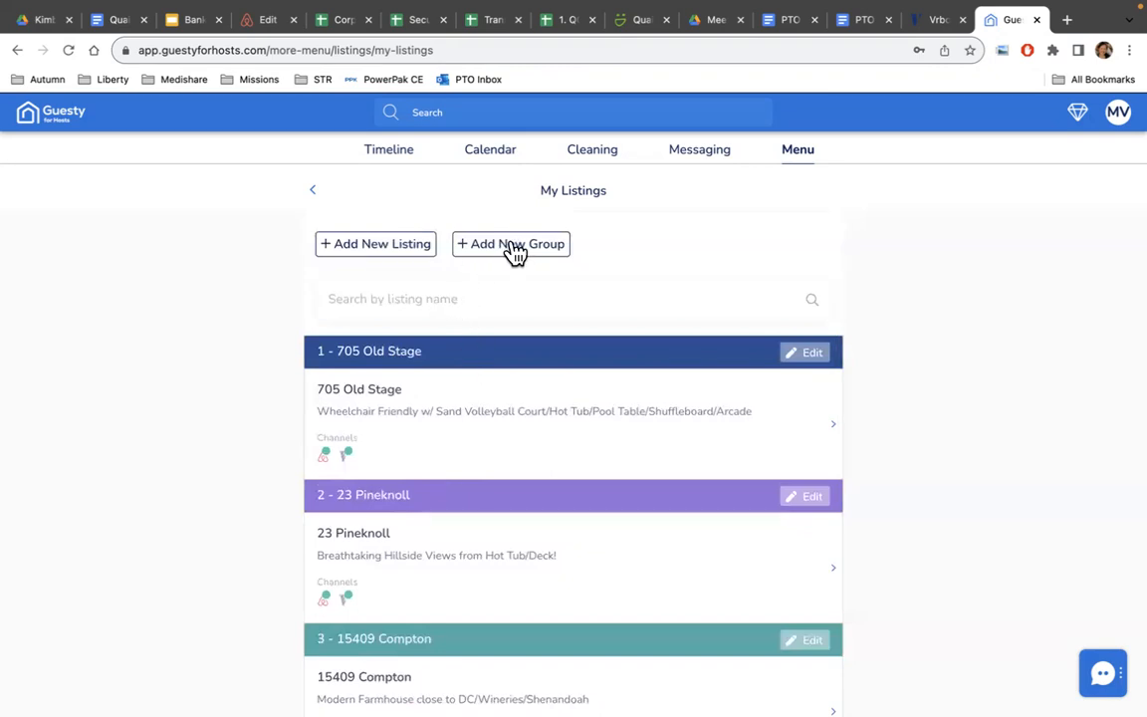
Create an empty Olive Green listing group named 'Test 123'.
click(519, 251)
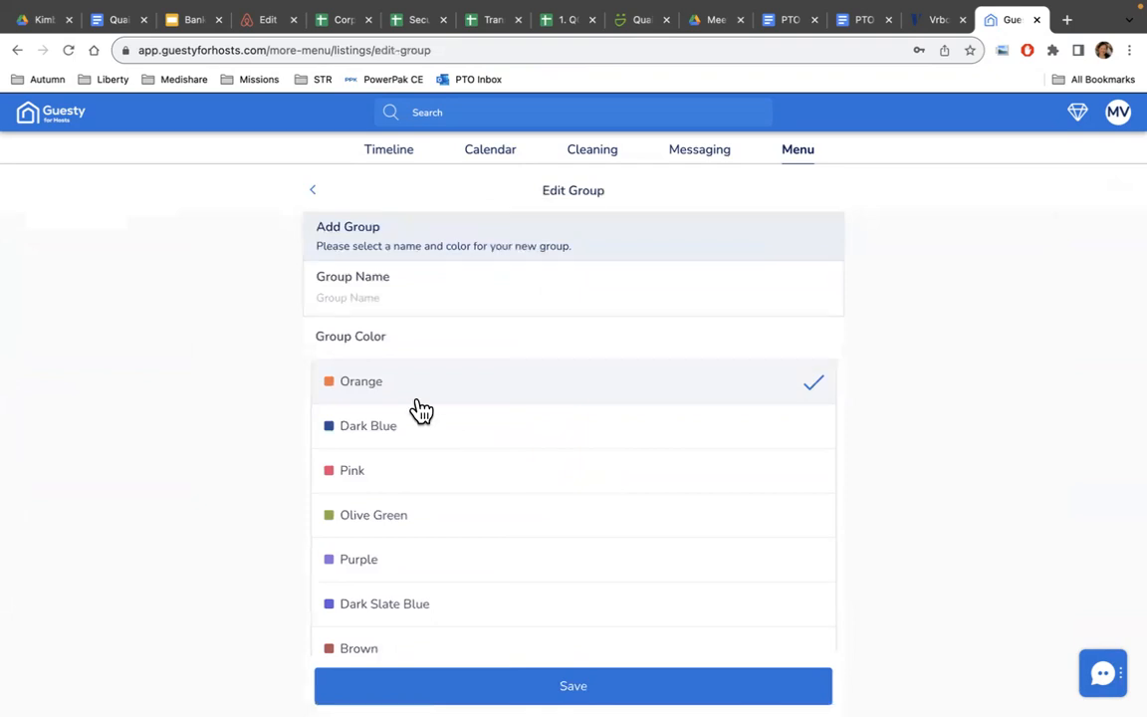
click(370, 292)
text(Test)
text(123)
scroll(425, 530, down, 1)
click(414, 495)
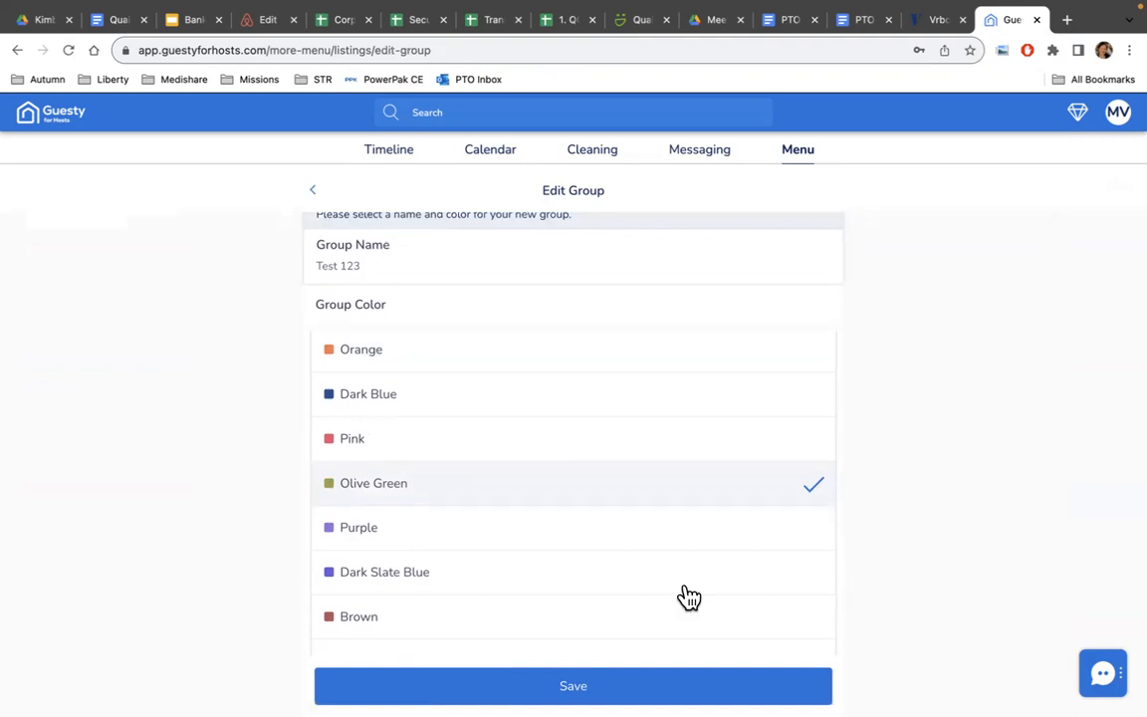
scroll(686, 596, down, 3)
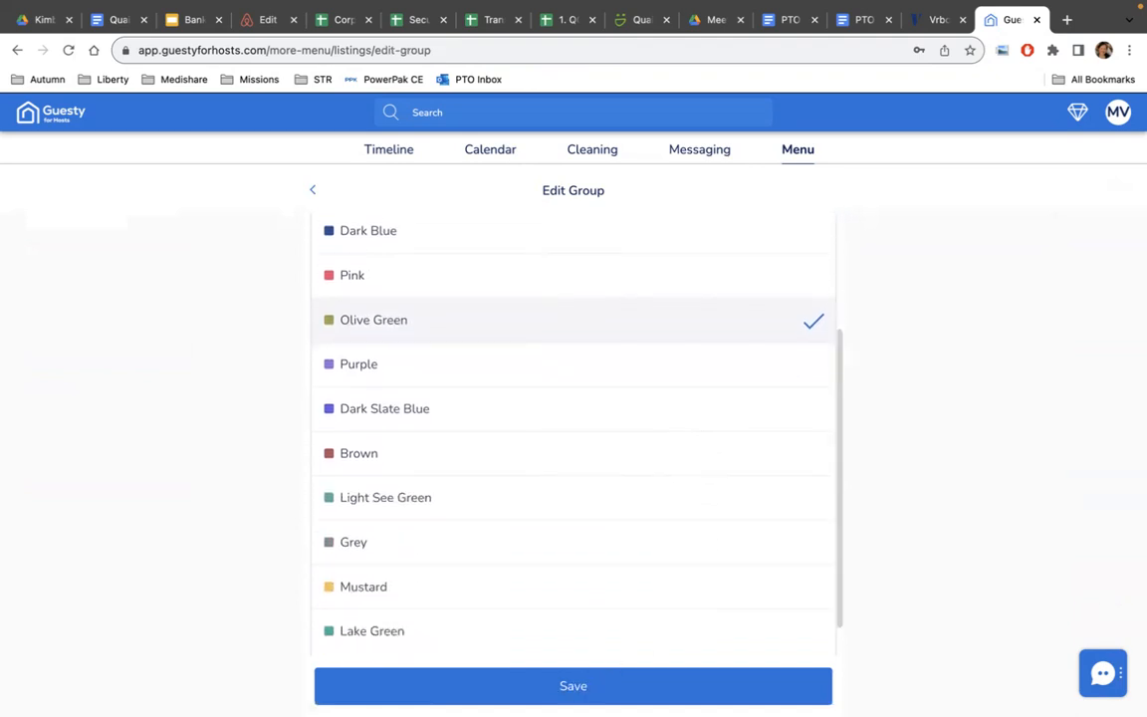
click(597, 685)
scroll(691, 458, down, 5)
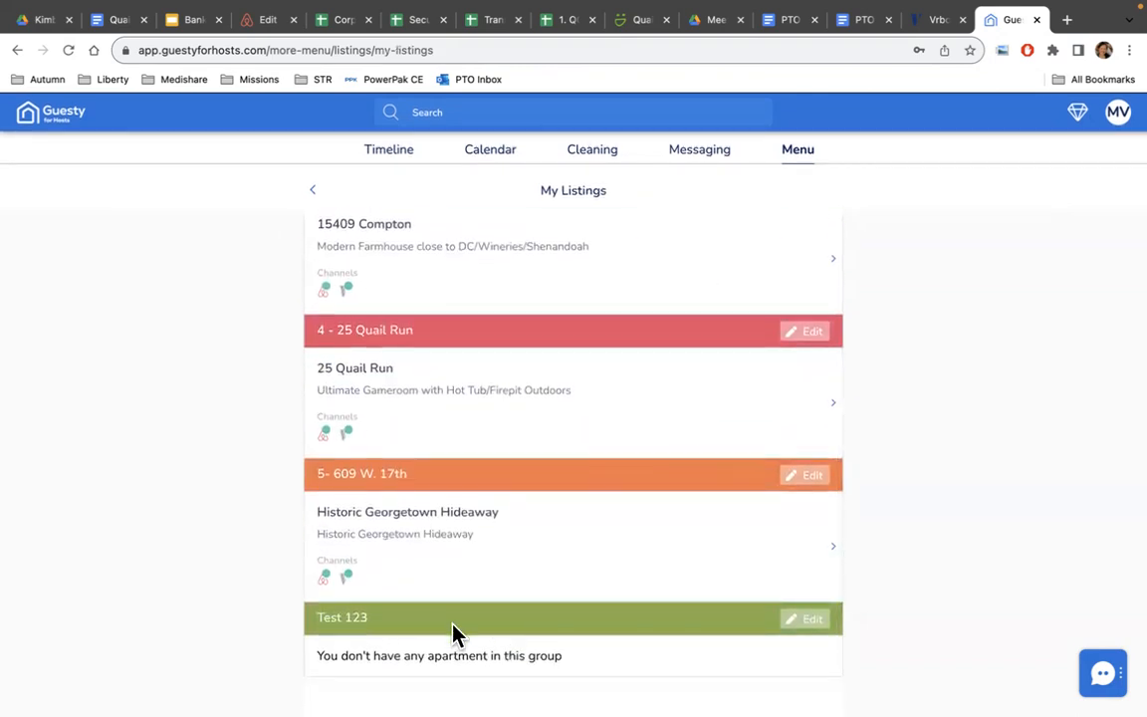
scroll(569, 471, up, 5)
scroll(569, 476, down, 4)
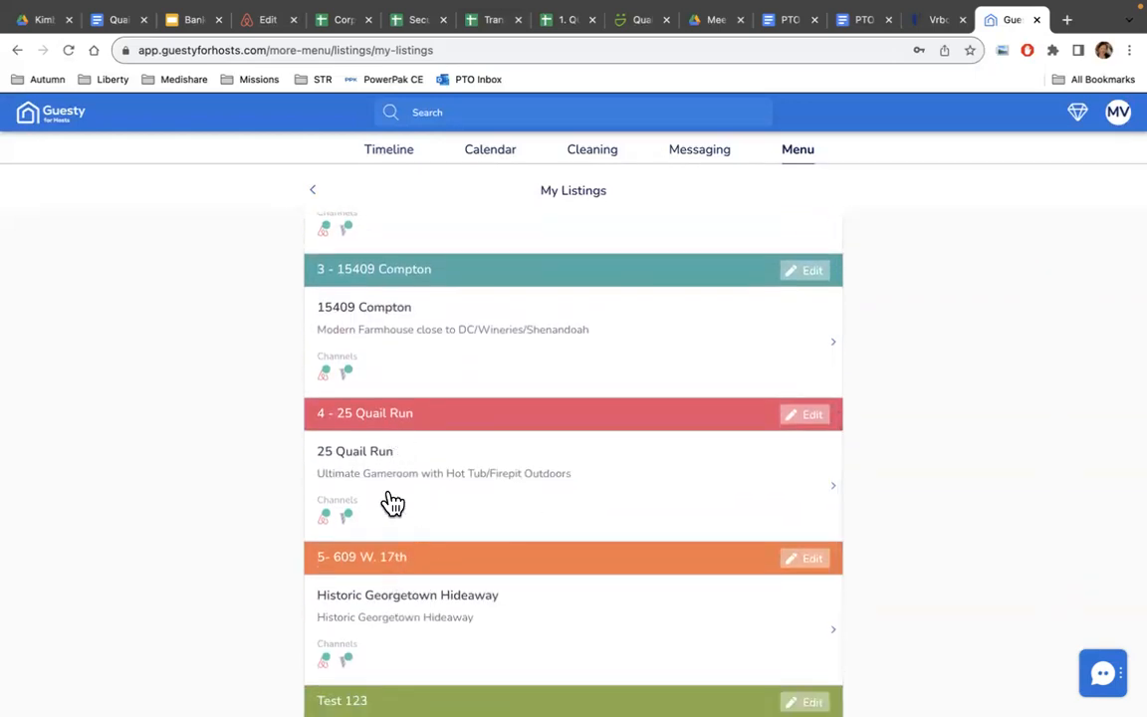
click(390, 607)
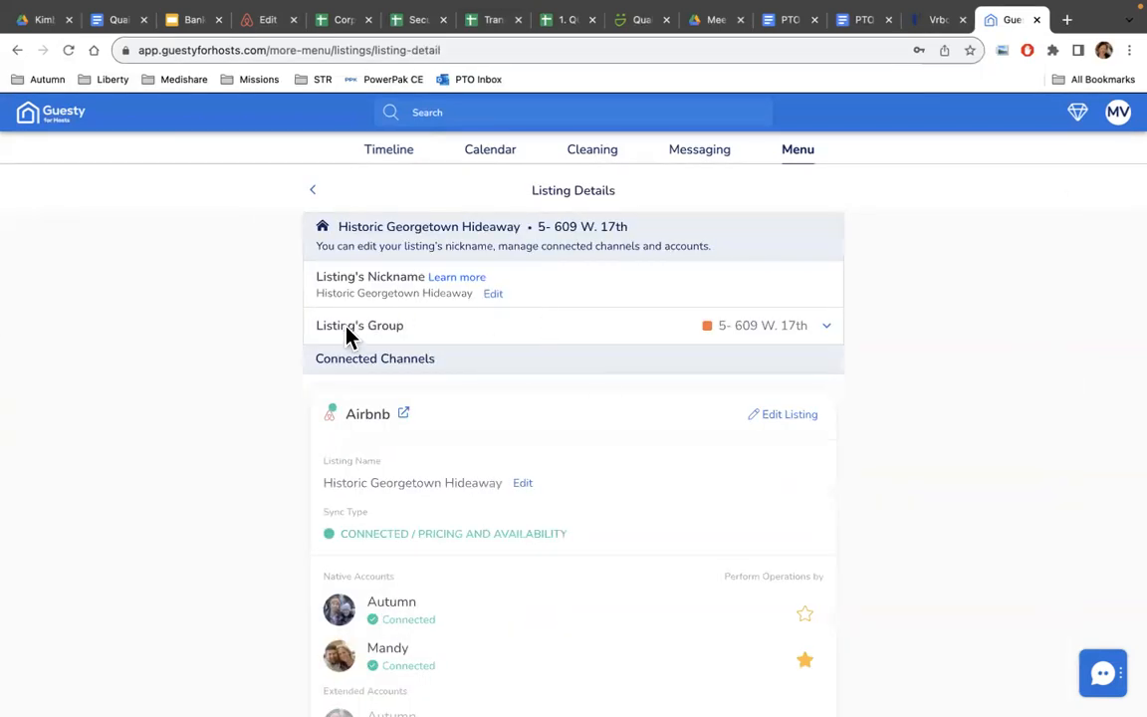
click(828, 338)
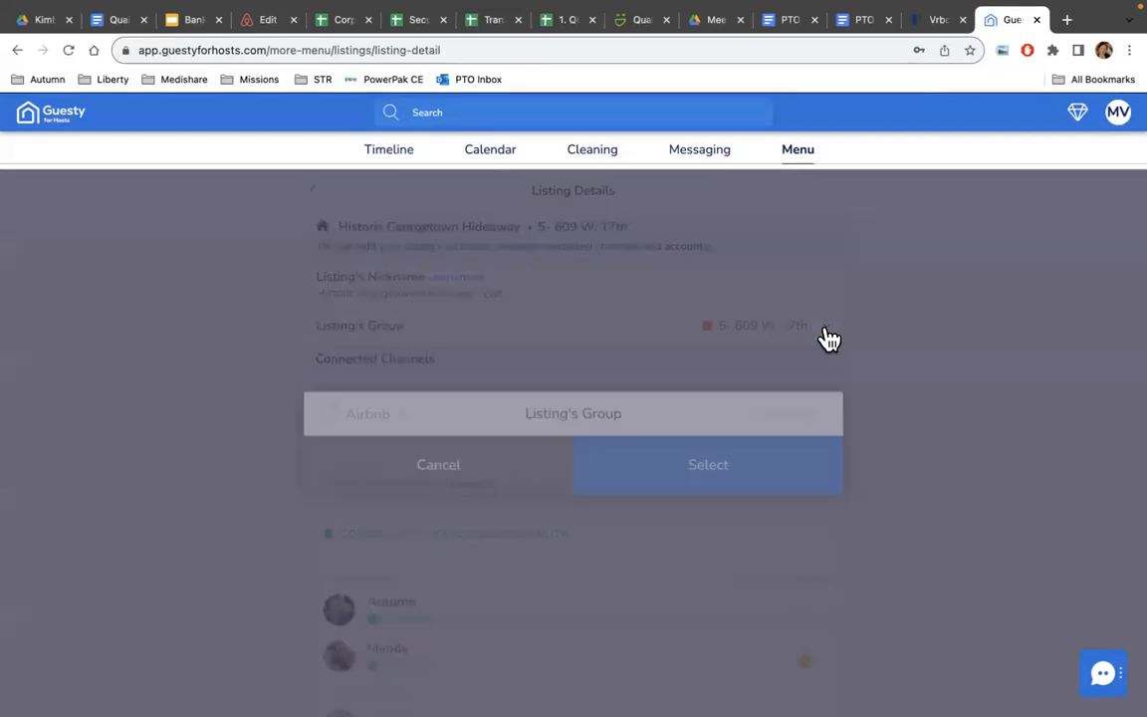
click(383, 557)
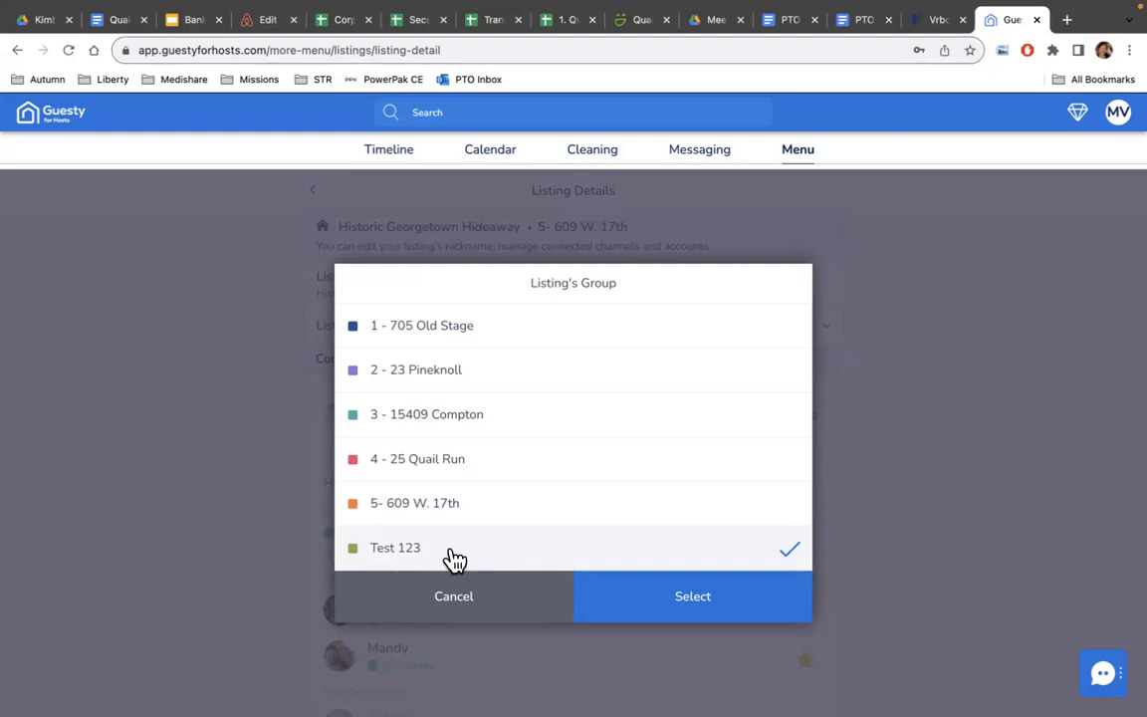
click(443, 510)
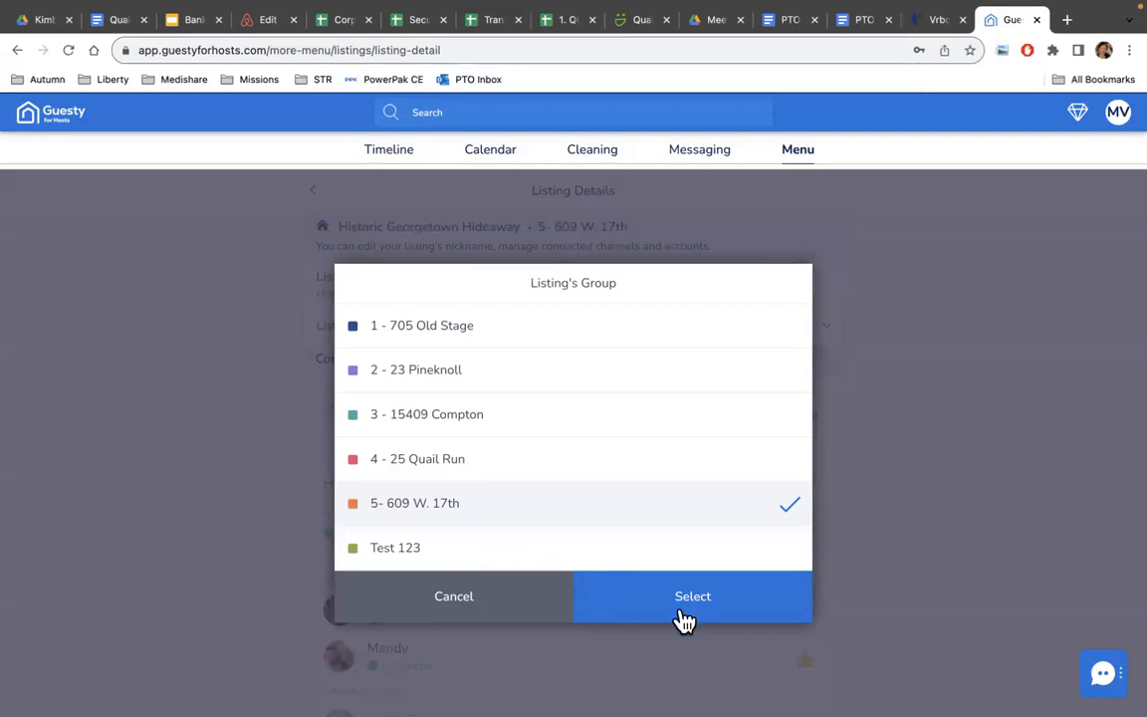
click(493, 606)
scroll(578, 525, down, 2)
scroll(611, 497, down, 5)
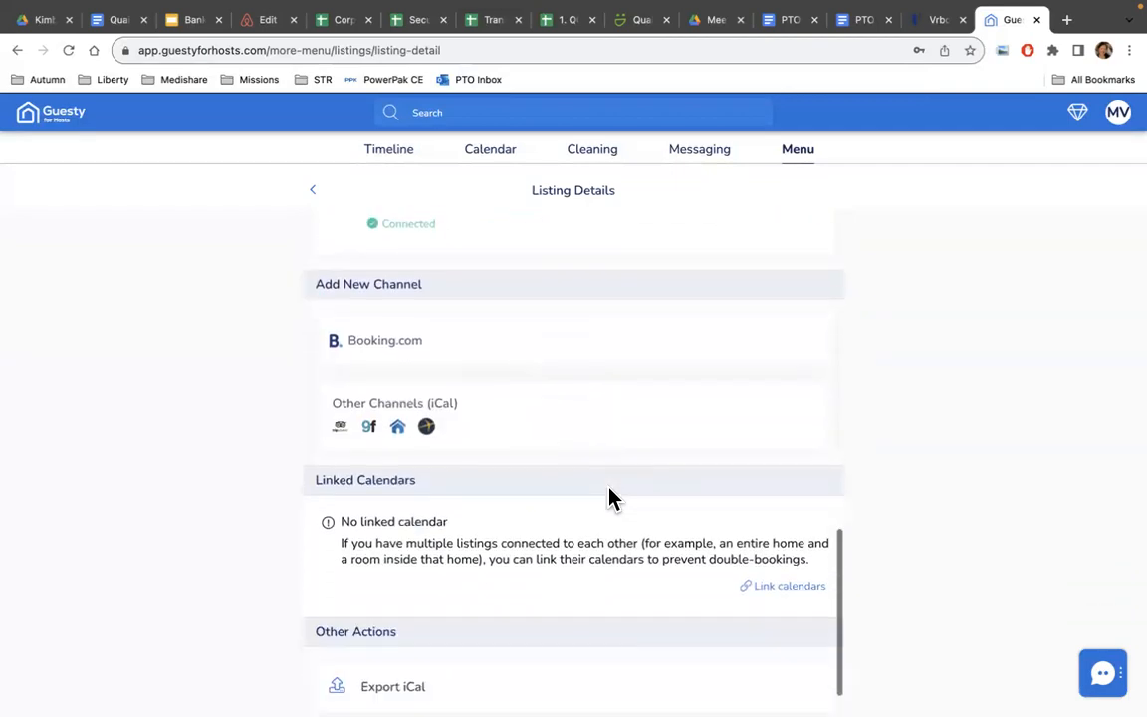
scroll(611, 498, up, 9)
Delete the empty Test 123 group from its Edit Group page and confirm.
click(313, 190)
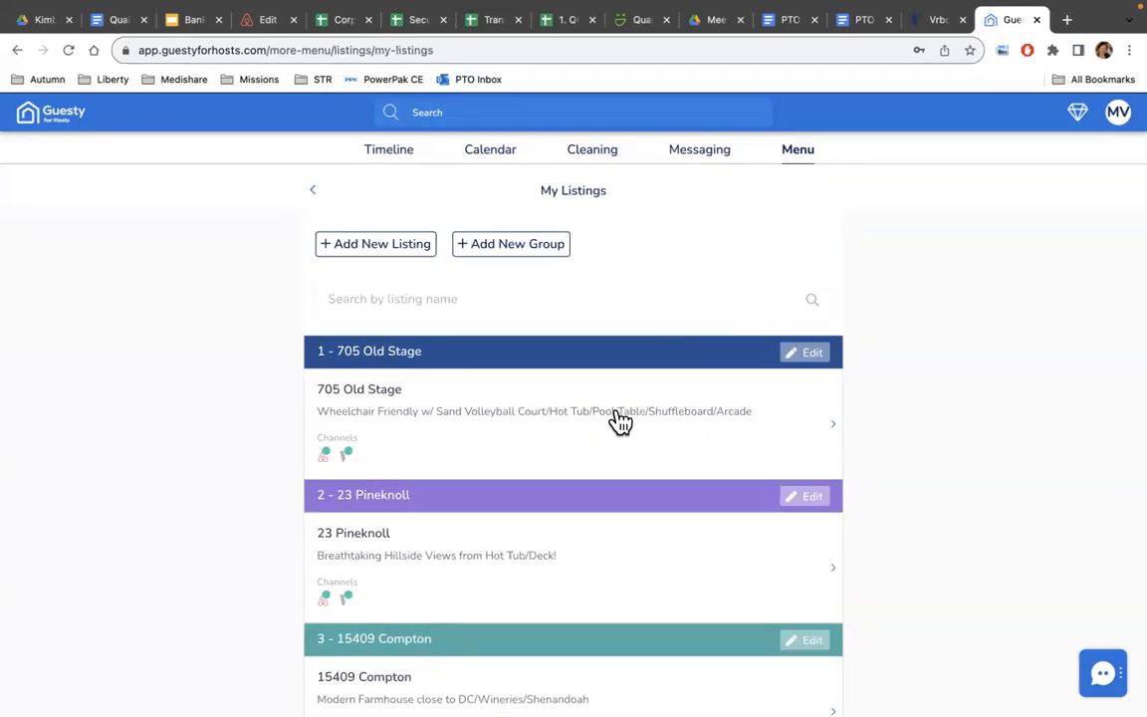
scroll(617, 422, down, 5)
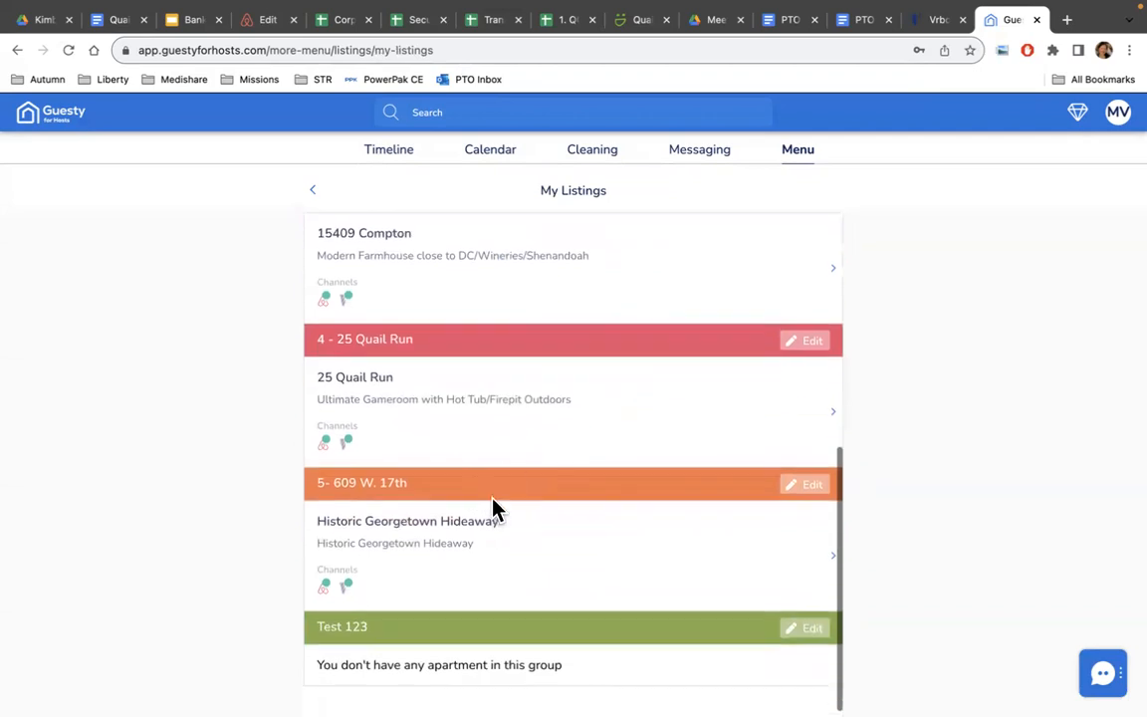
click(818, 629)
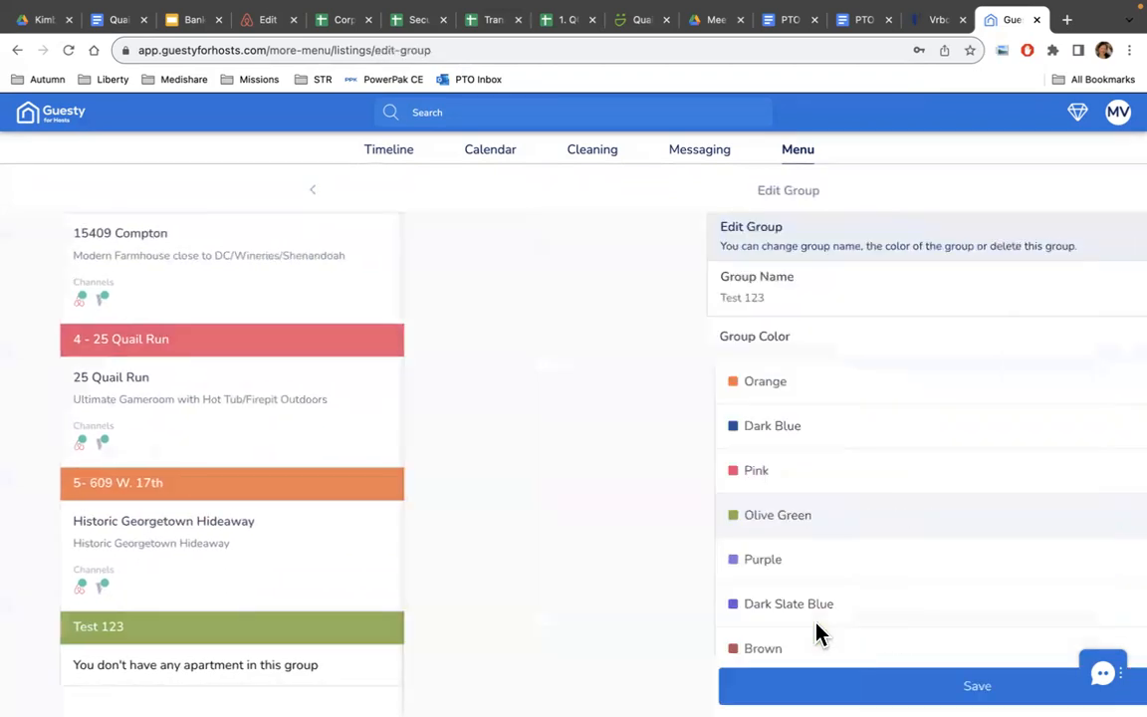
scroll(662, 507, down, 4)
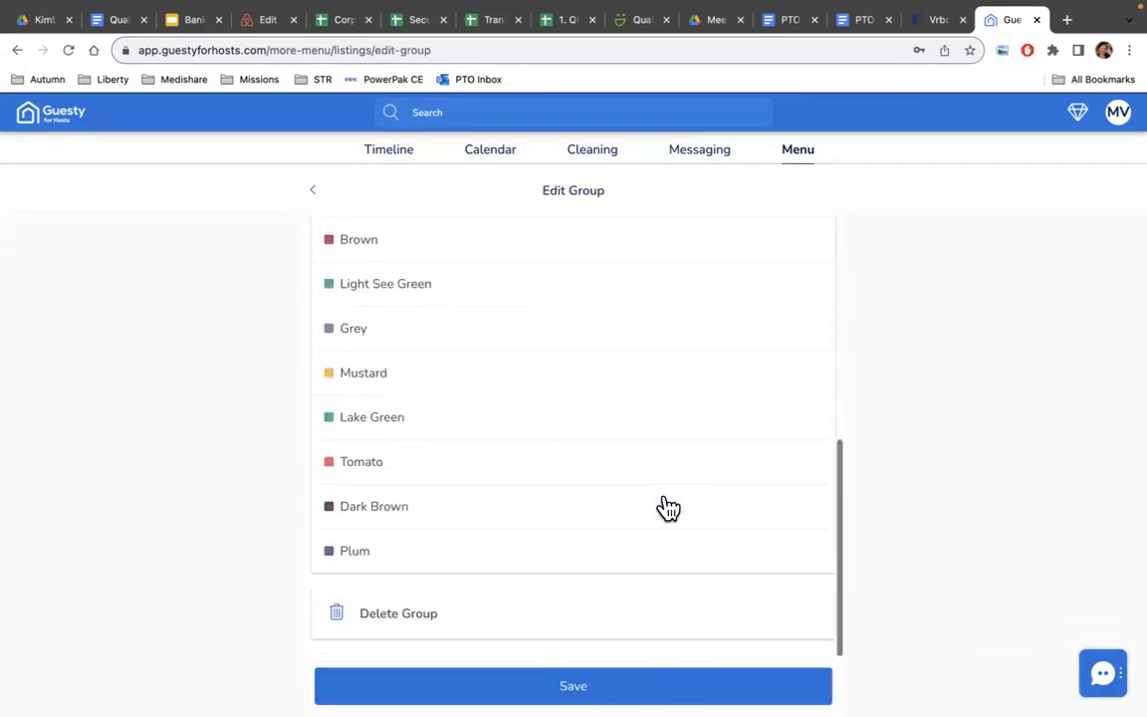
click(456, 623)
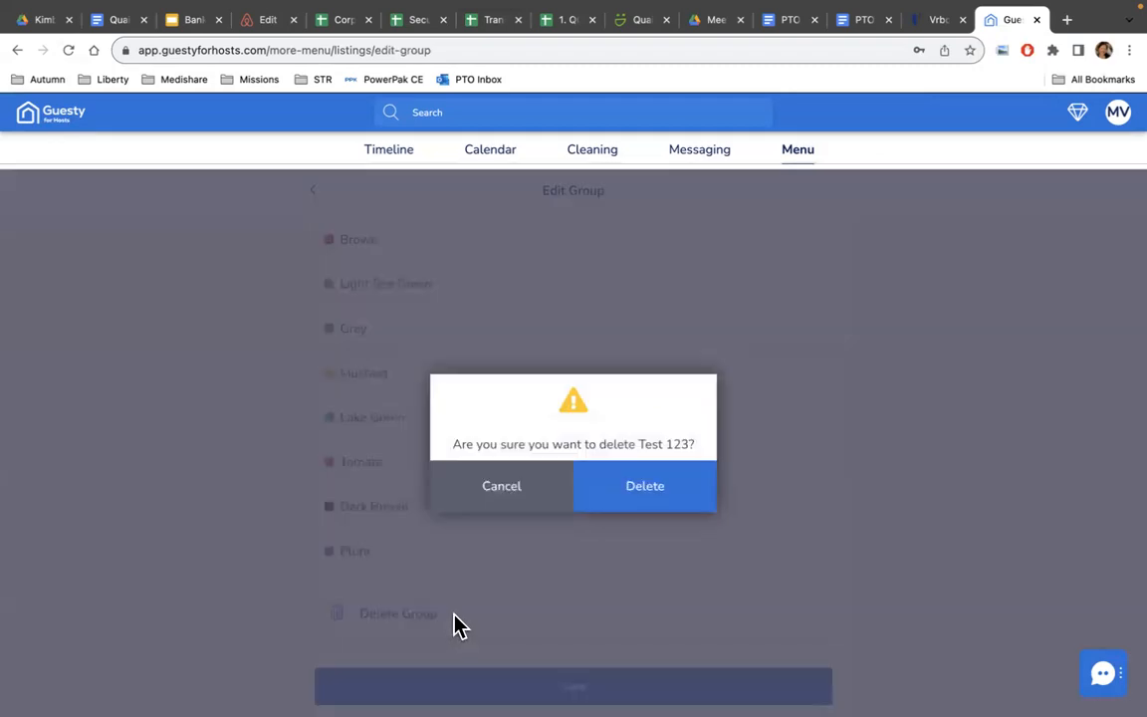
click(669, 499)
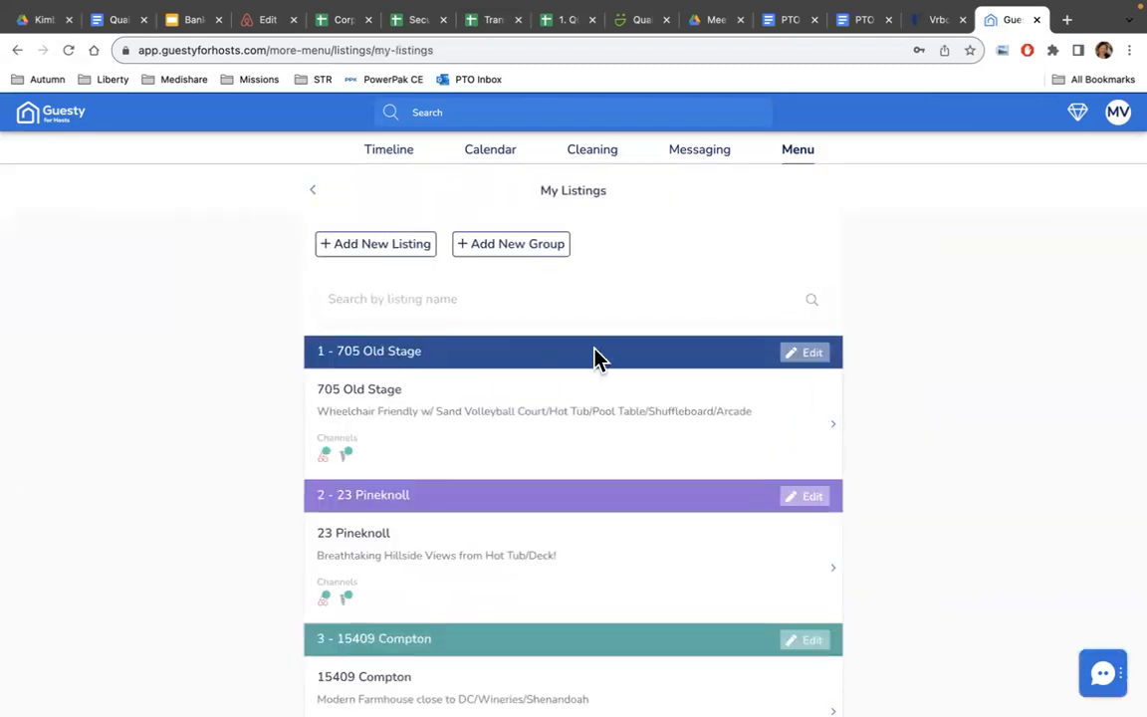
scroll(420, 538, down, 5)
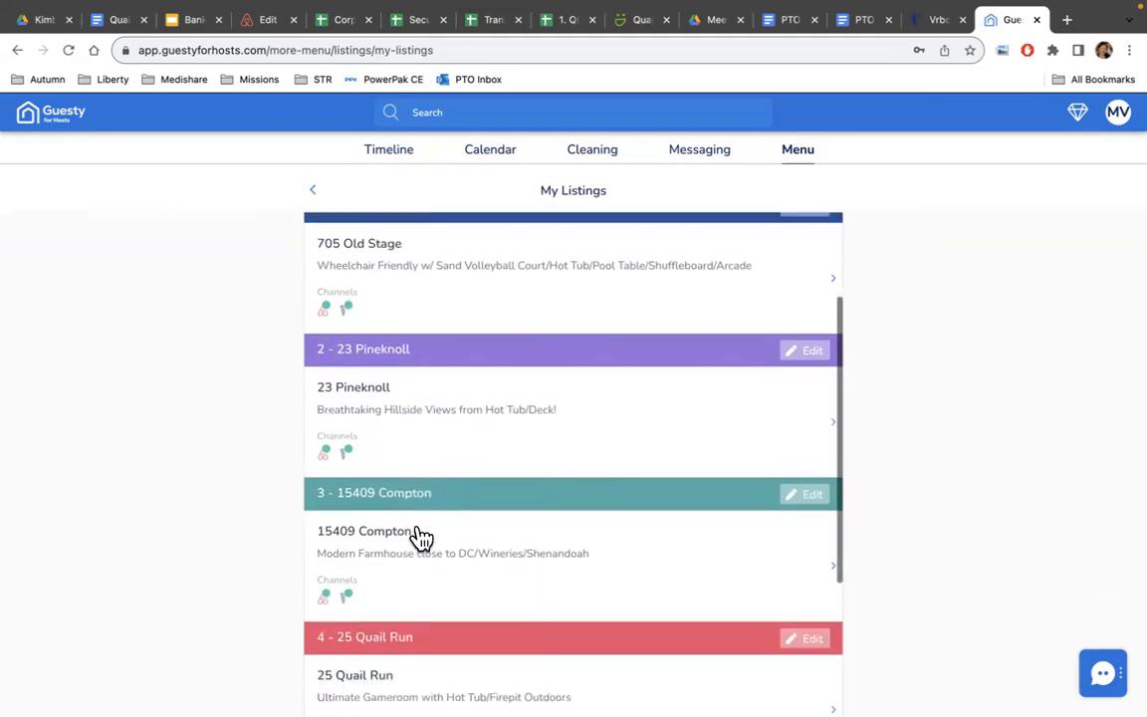
scroll(420, 535, down, 3)
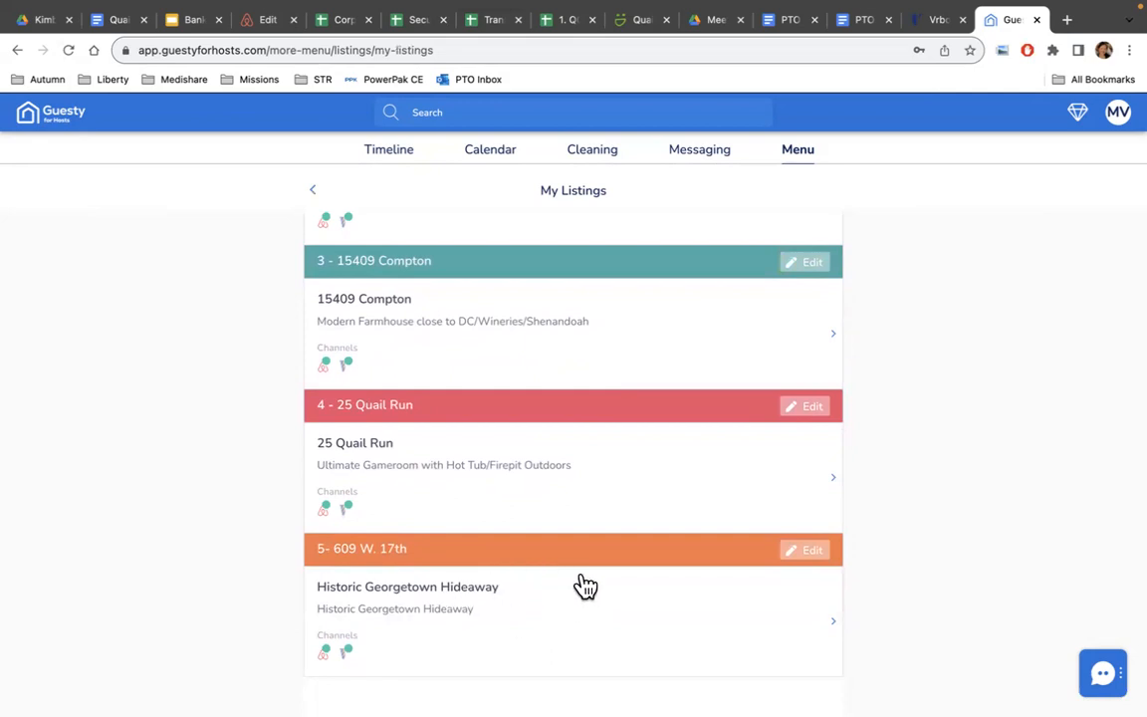
scroll(584, 586, up, 1)
scroll(584, 587, down, 1)
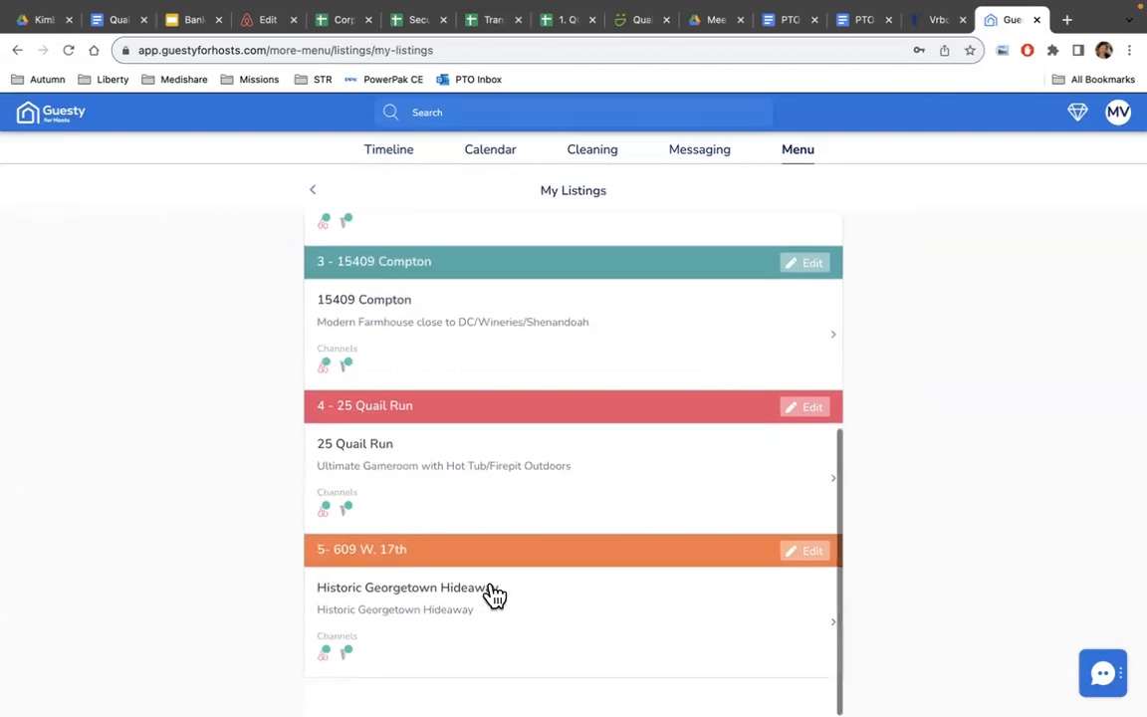
scroll(488, 596, up, 5)
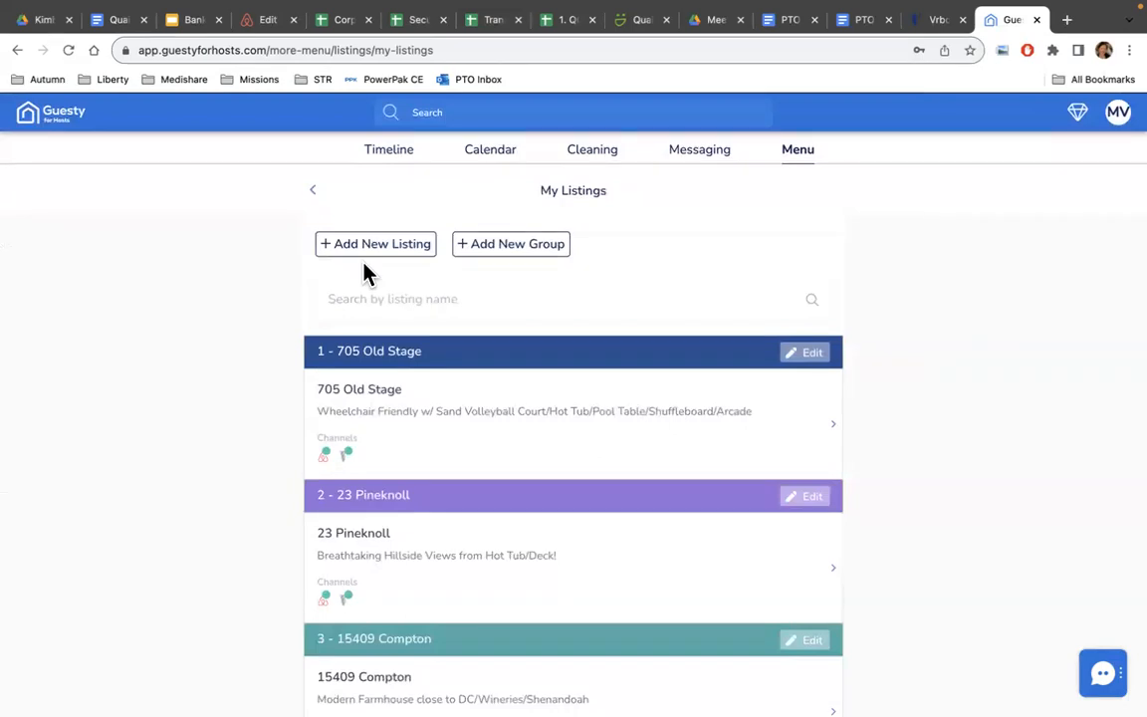
Open Match Listings for the connected Vrbo account, pairing JCS Farms and The Lone Star Bungalow.
click(313, 194)
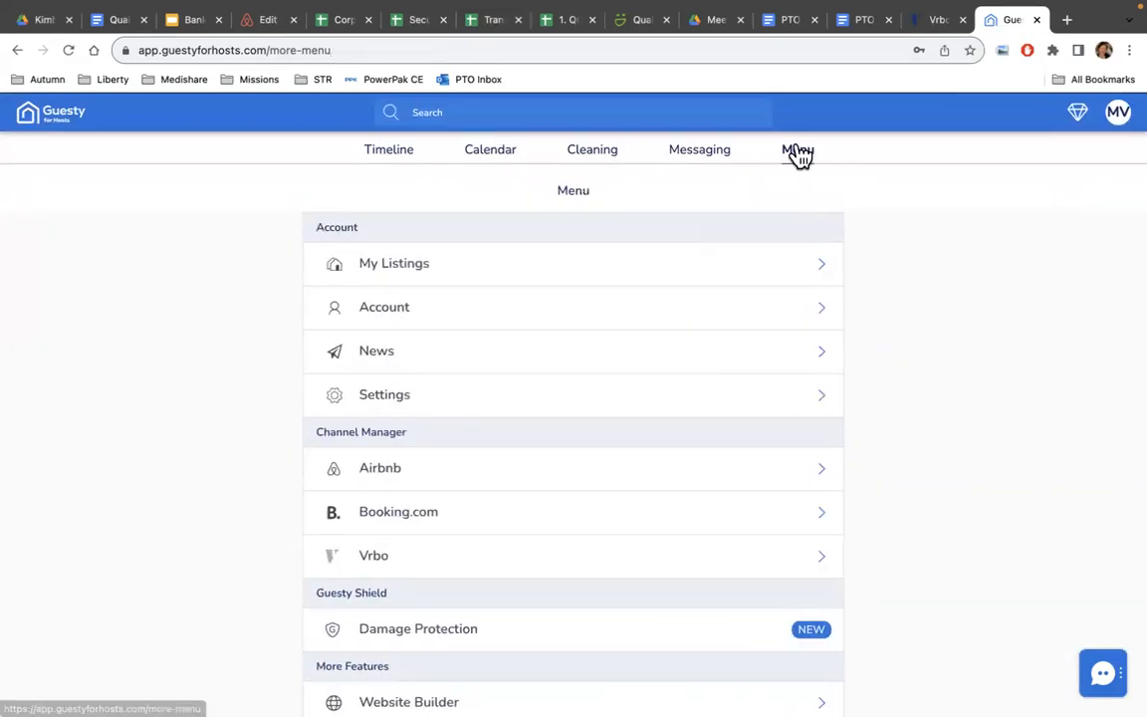
click(447, 568)
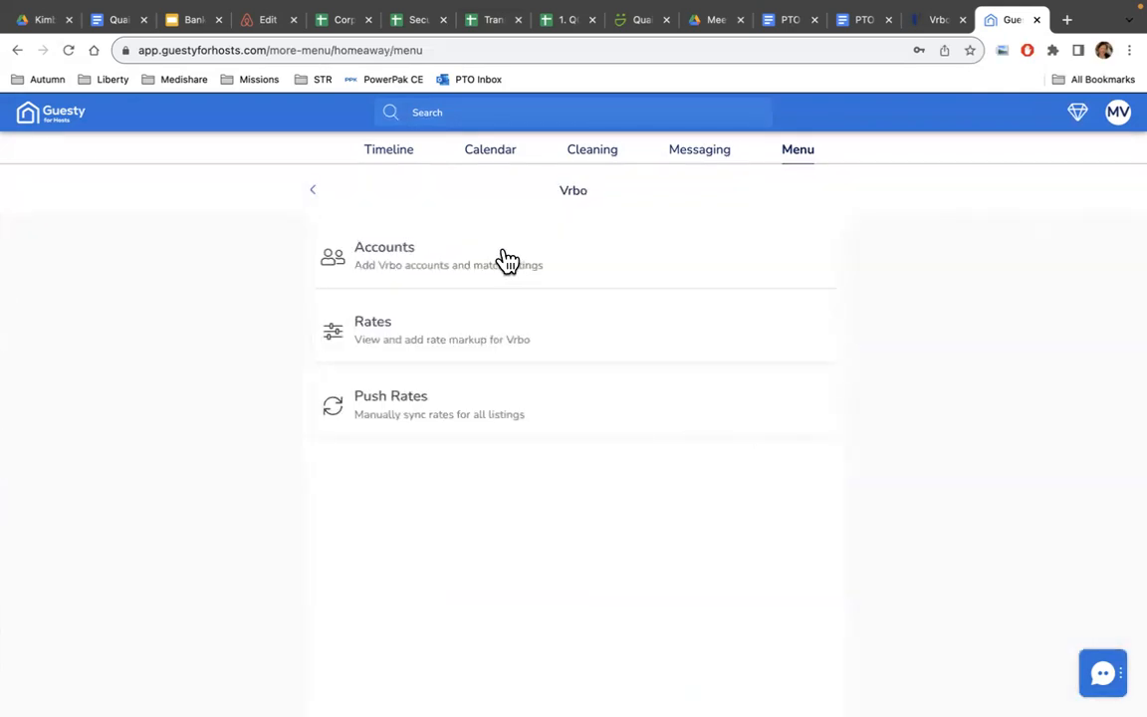
click(484, 274)
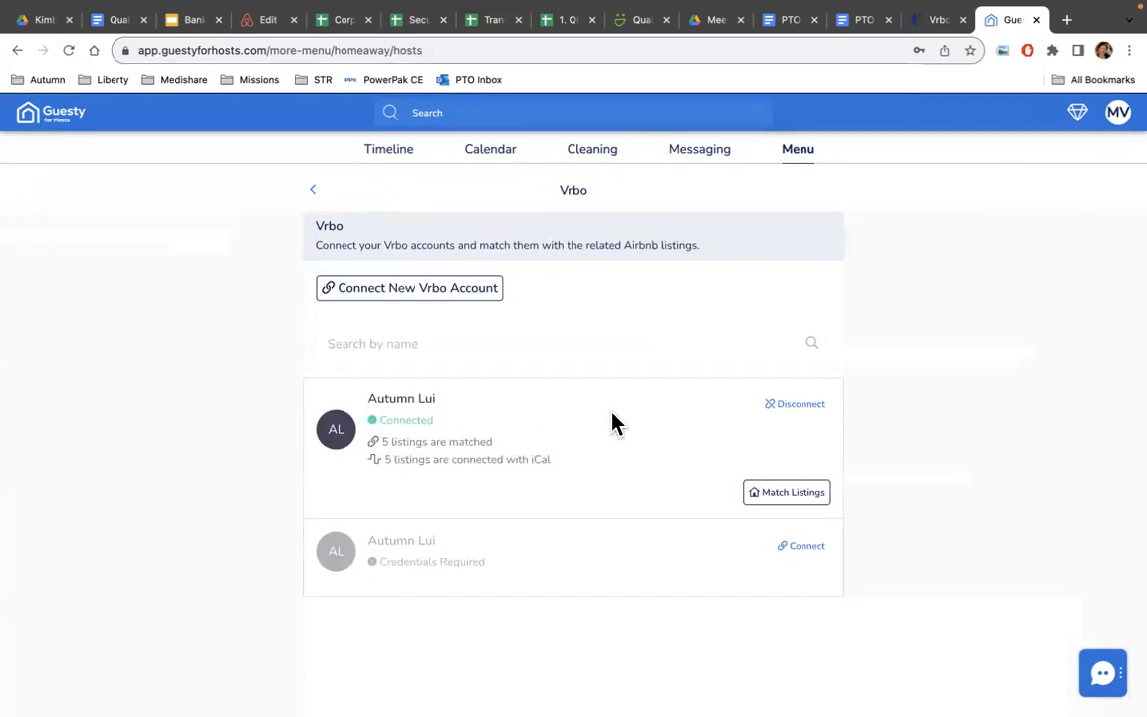
click(787, 492)
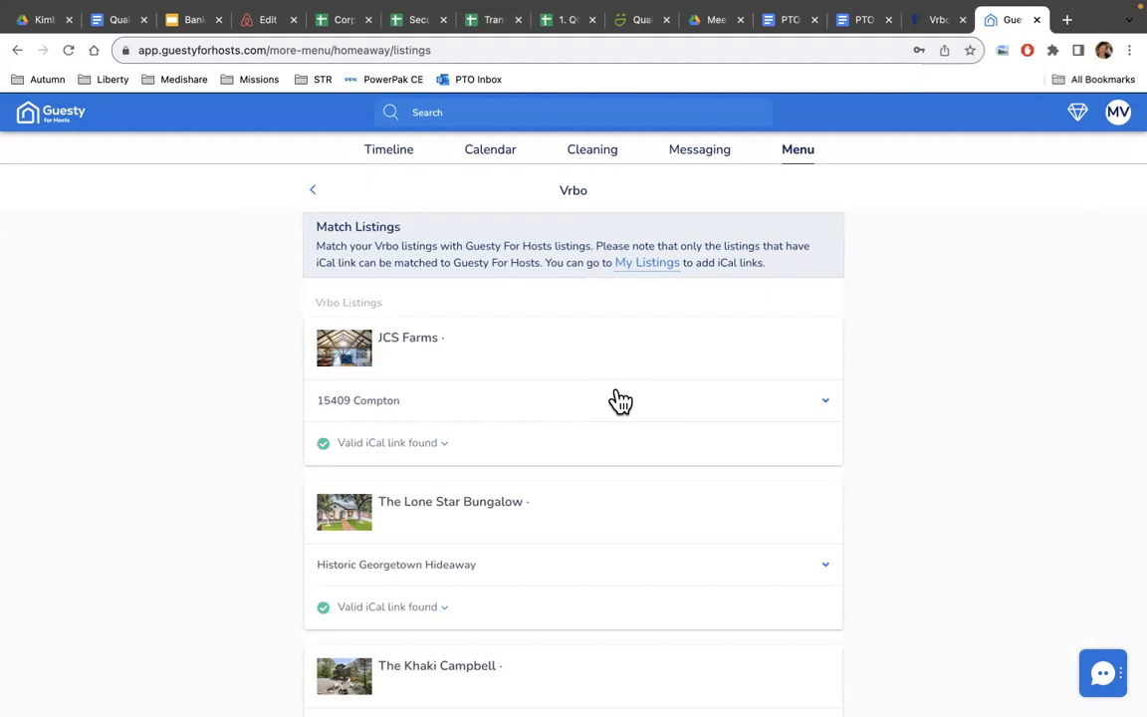
Check each listing's iCal link in Match Listings, then go back to the Vrbo accounts overview.
scroll(618, 393, down, 8)
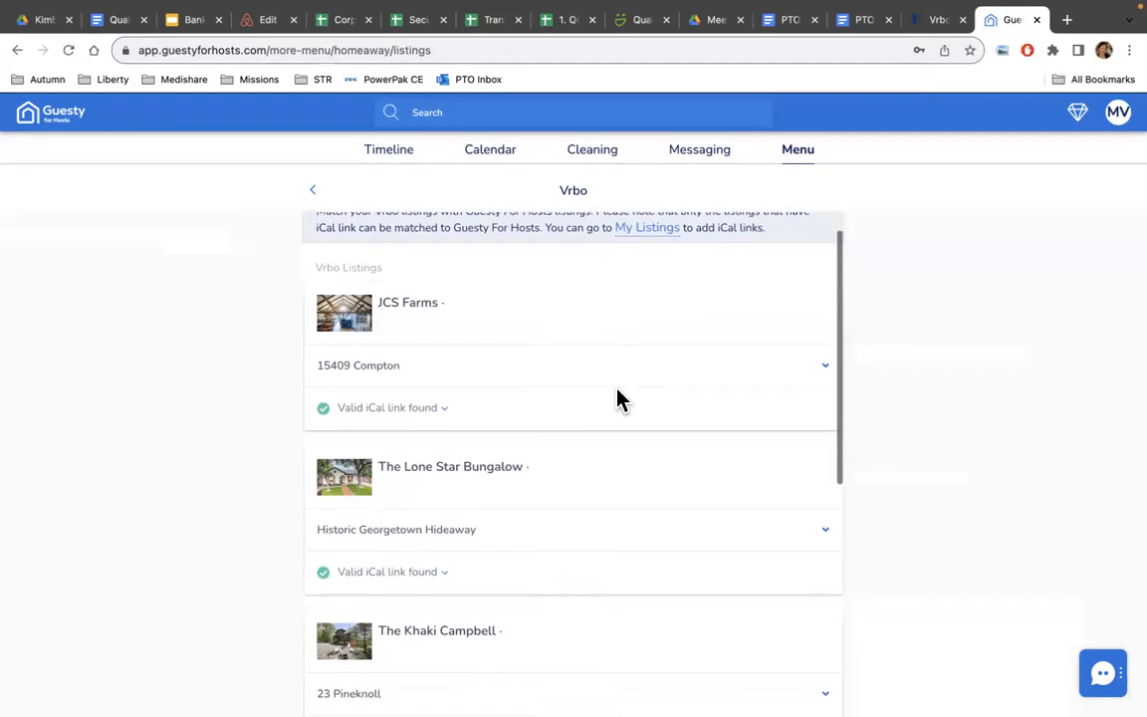
scroll(617, 399, down, 2)
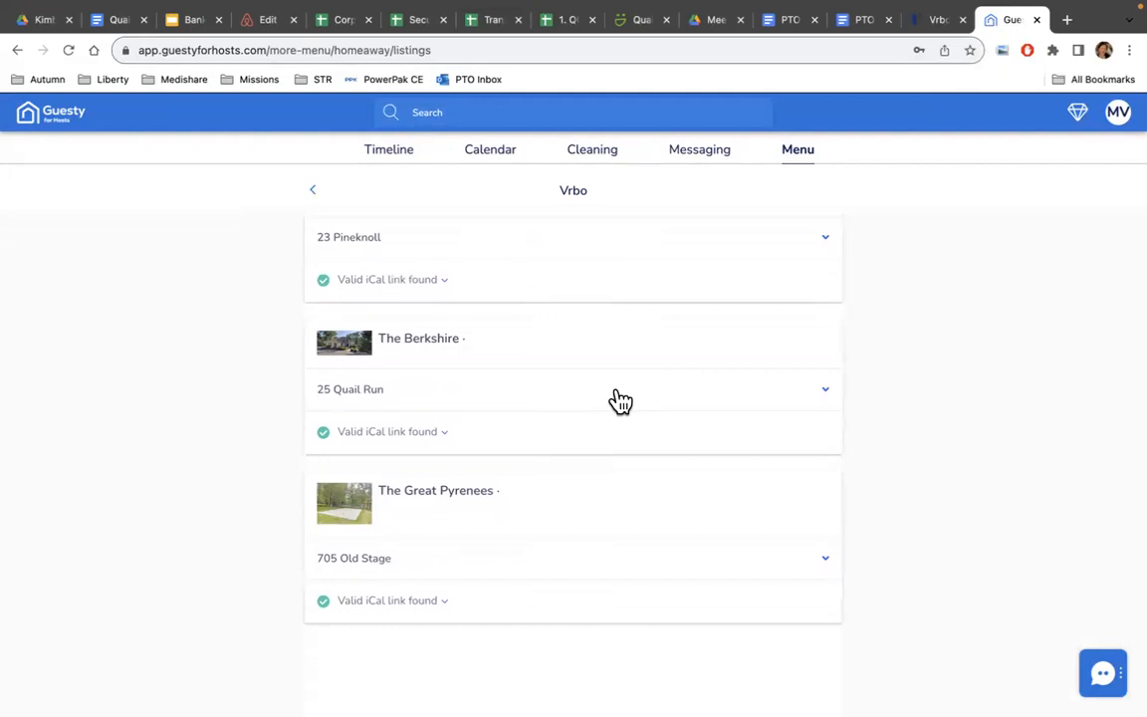
scroll(617, 399, up, 4)
scroll(620, 400, up, 3)
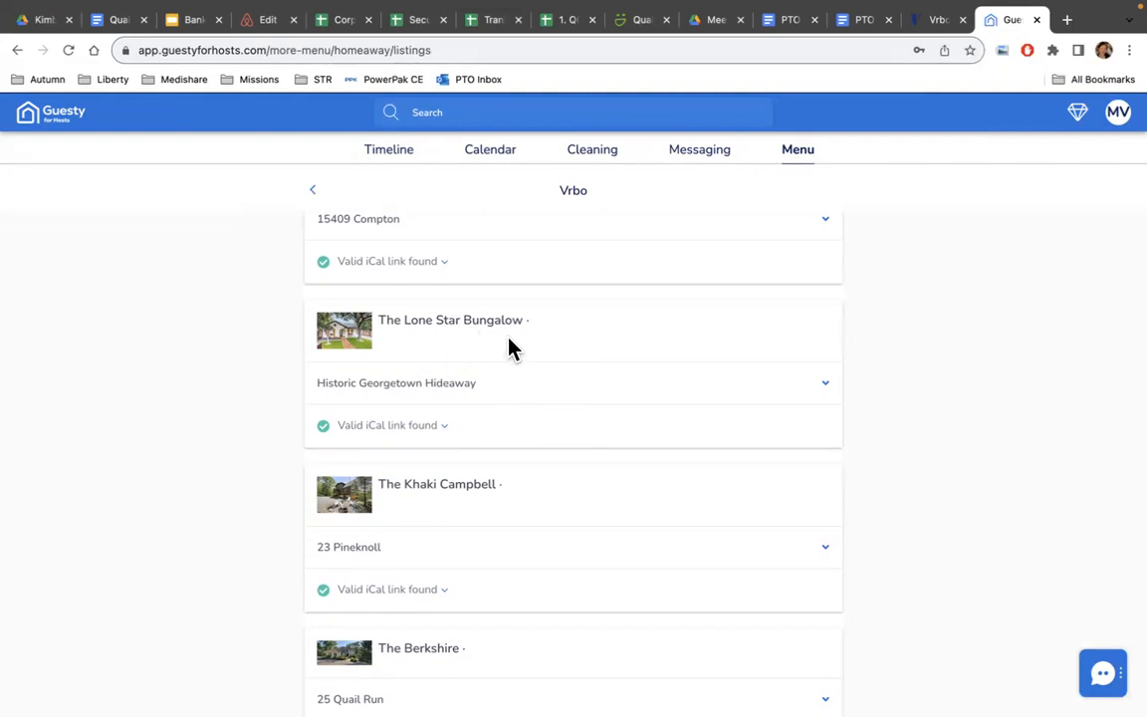
scroll(508, 344, up, 3)
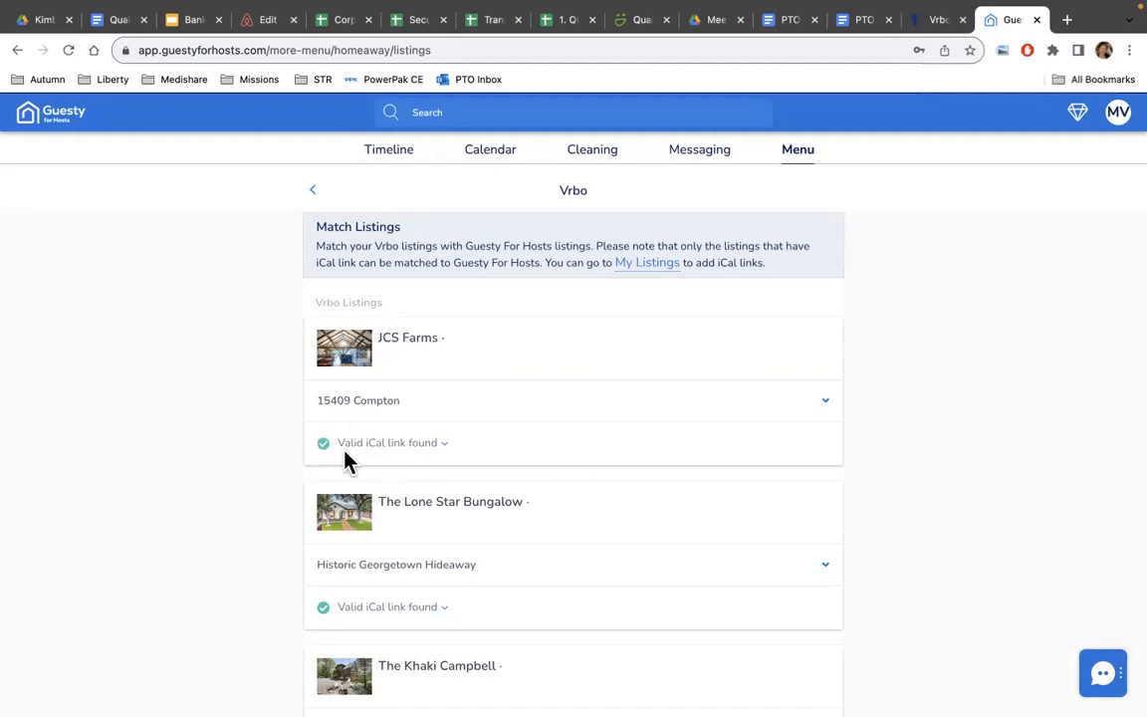
scroll(482, 517, down, 3)
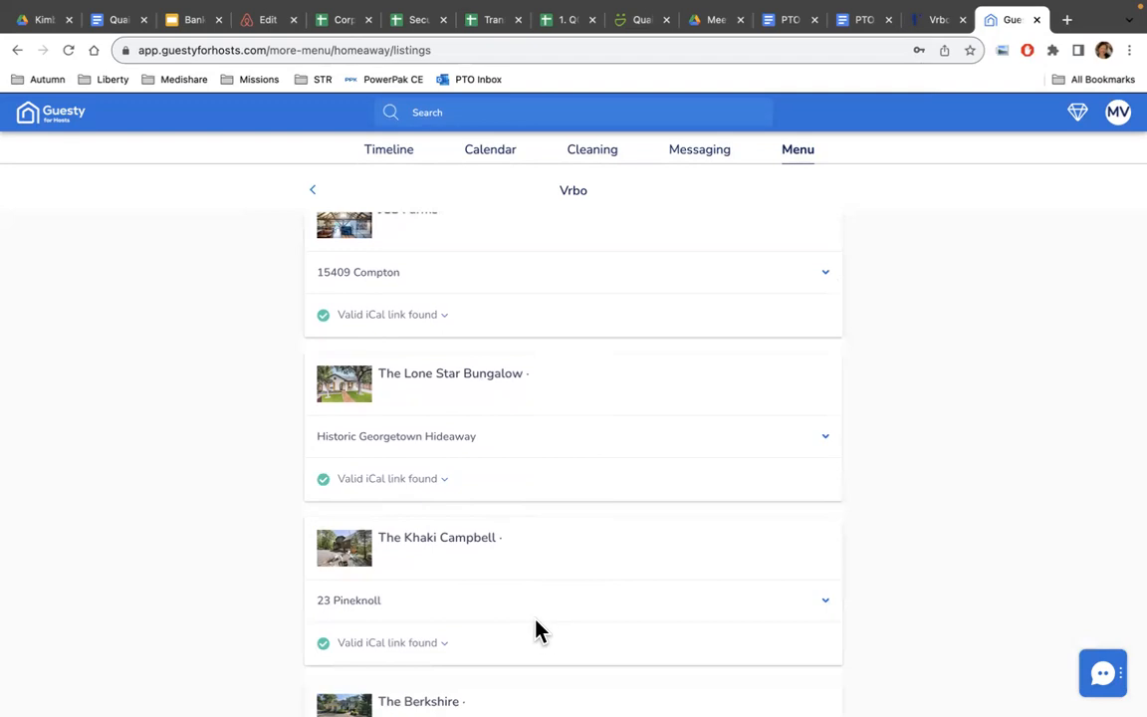
scroll(538, 631, down, 5)
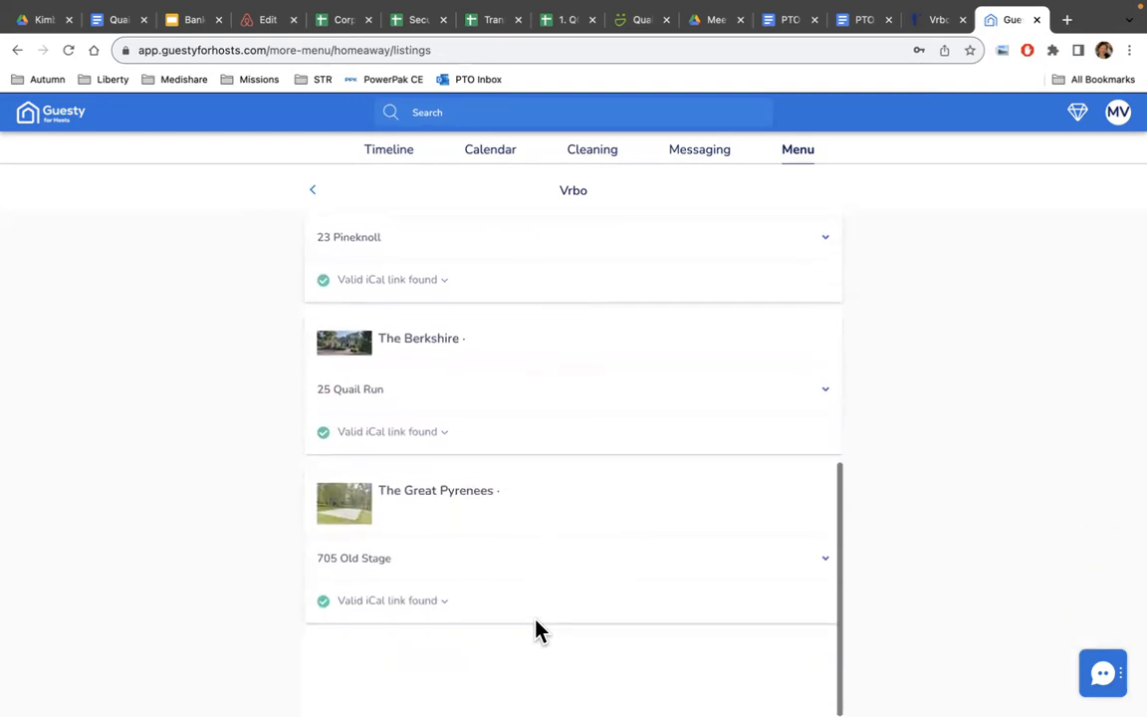
scroll(538, 632, up, 6)
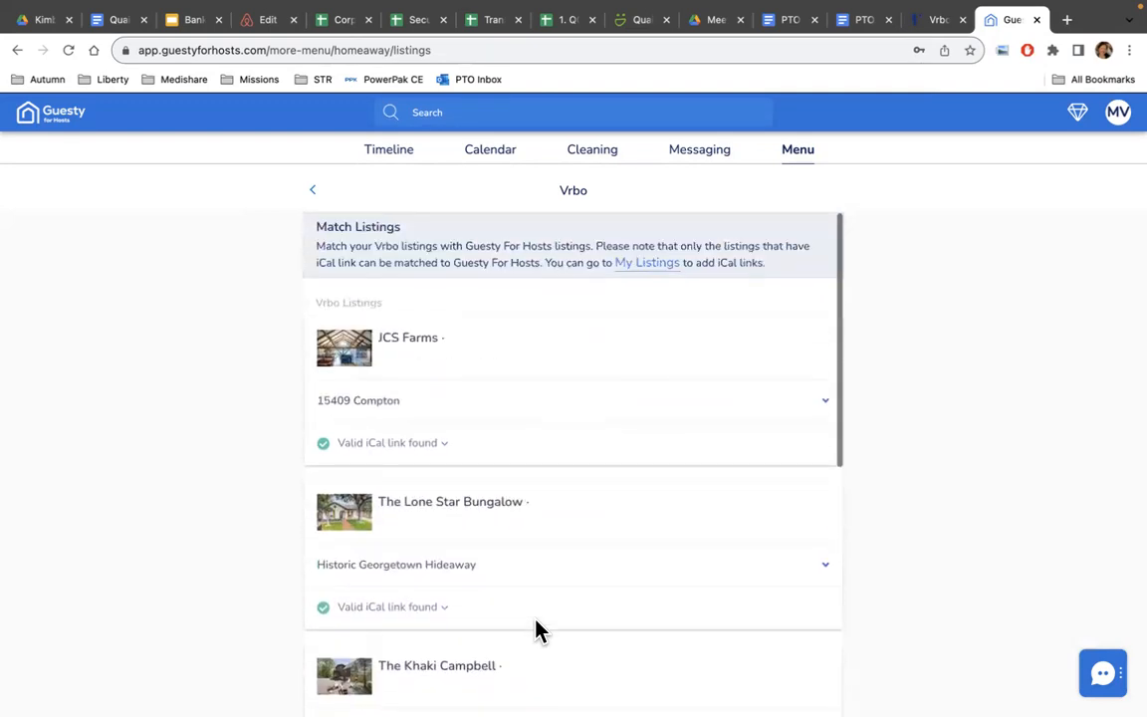
click(313, 194)
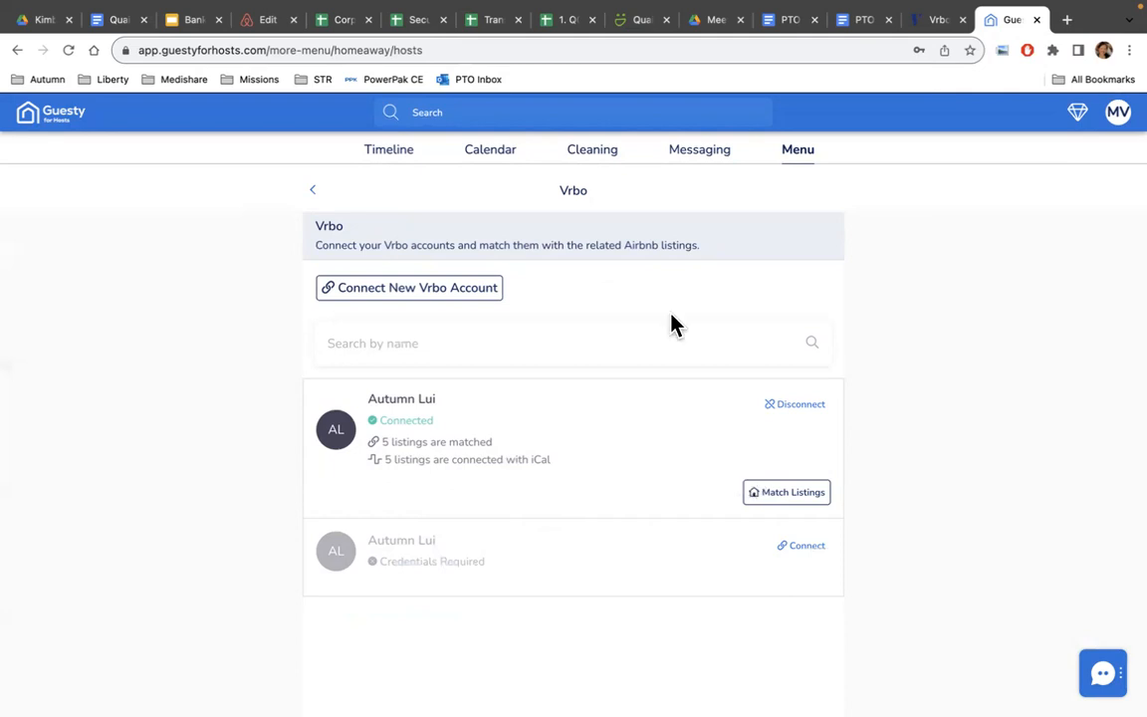
Go back to the Vrbo channel menu with Accounts, Rates and Push Rates.
click(313, 191)
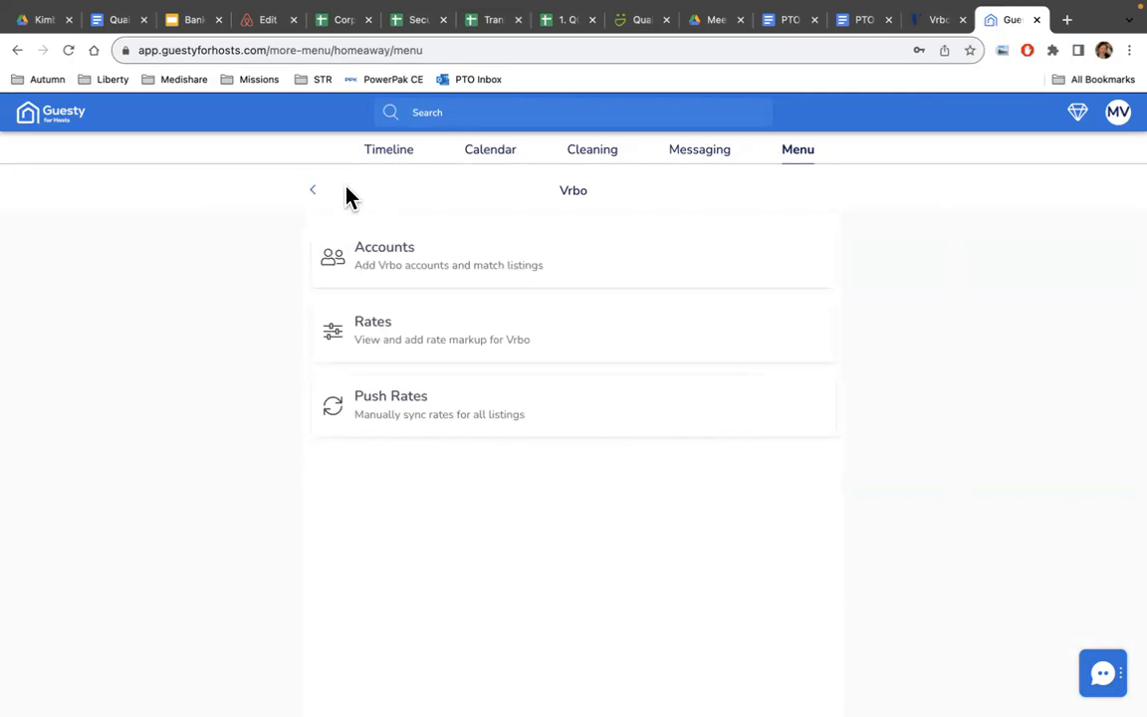
click(788, 153)
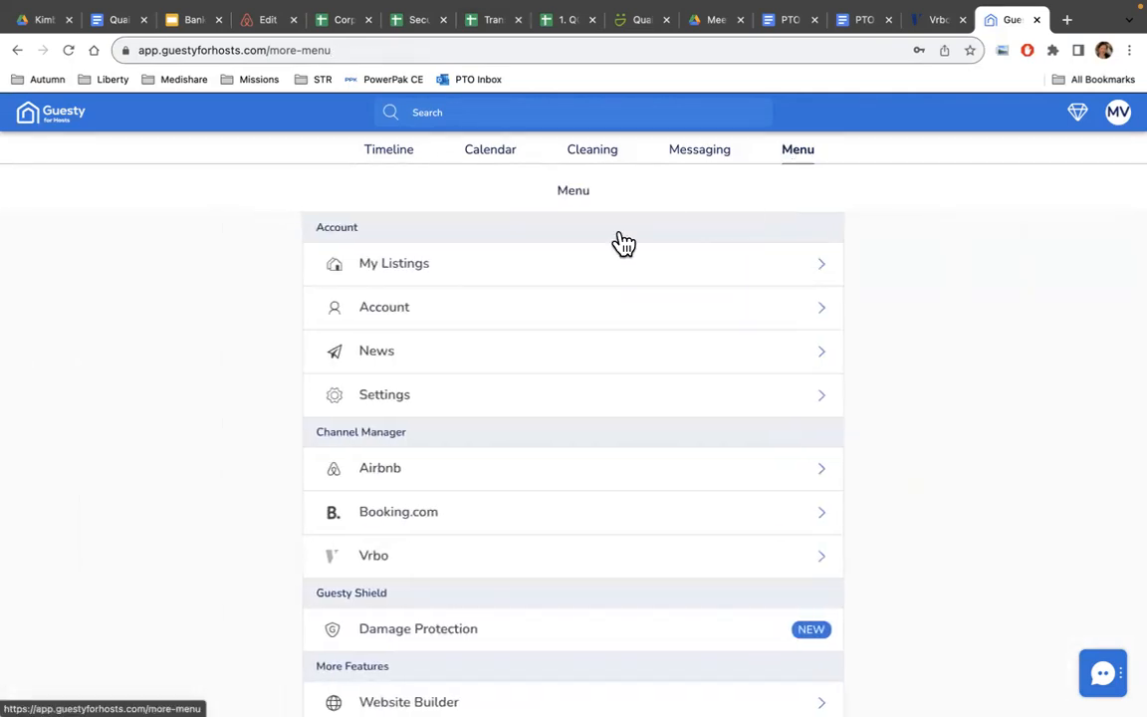
click(530, 267)
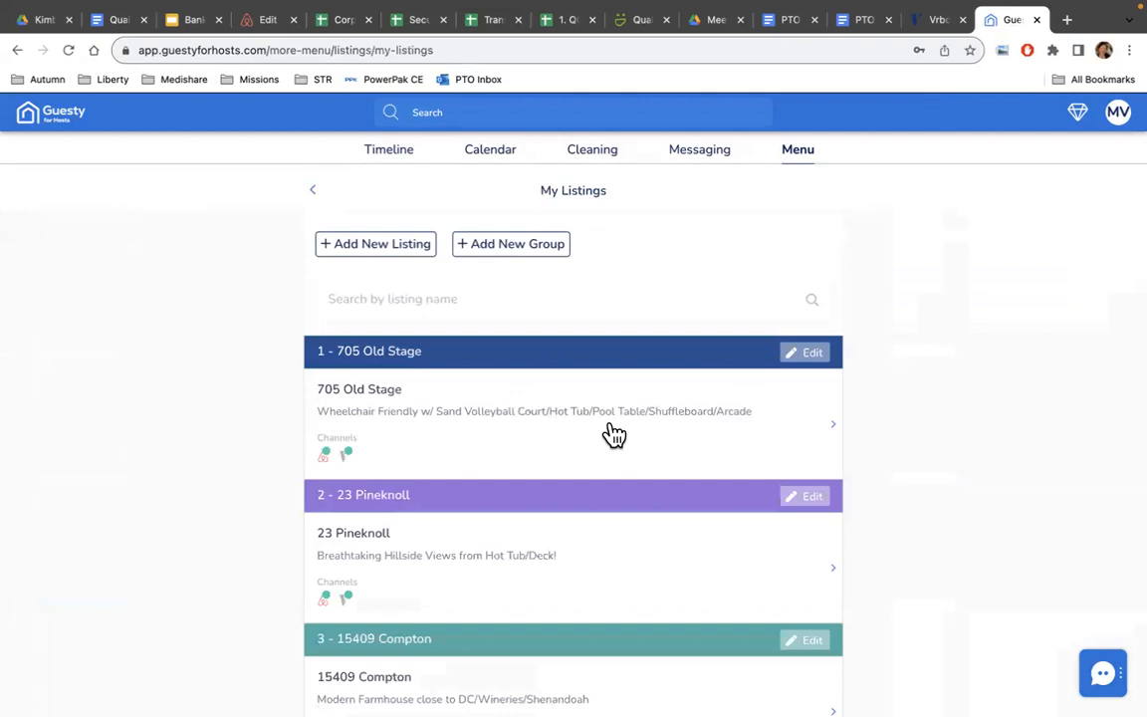
scroll(612, 434, down, 1)
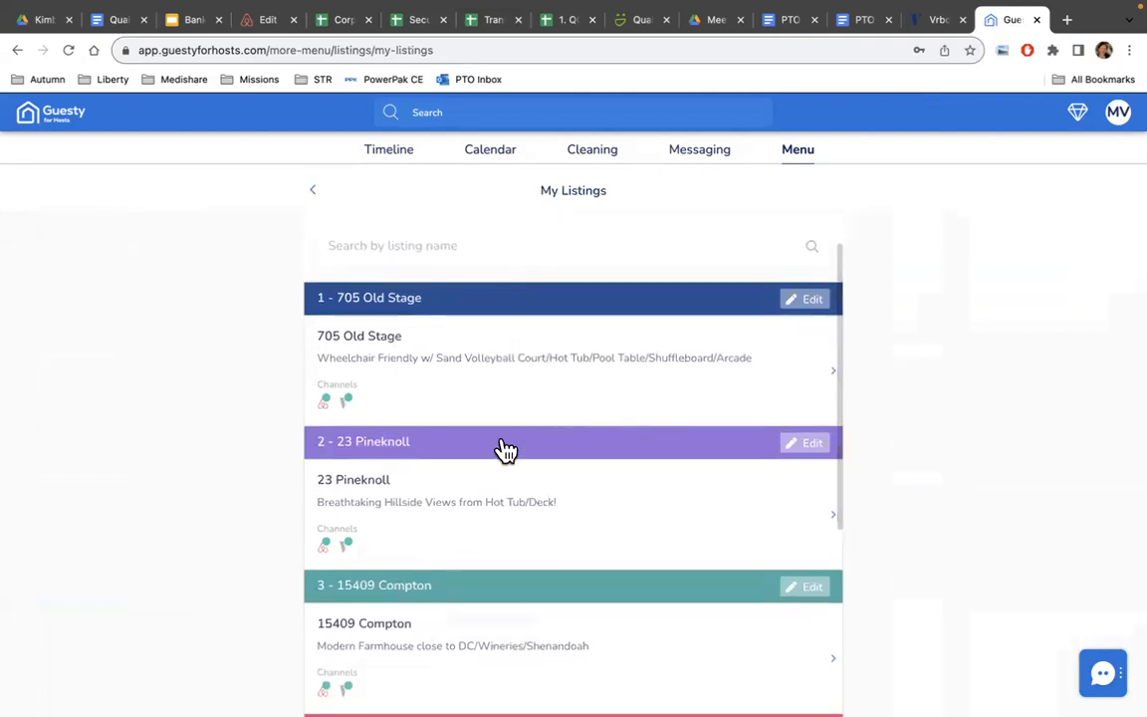
scroll(428, 557, down, 6)
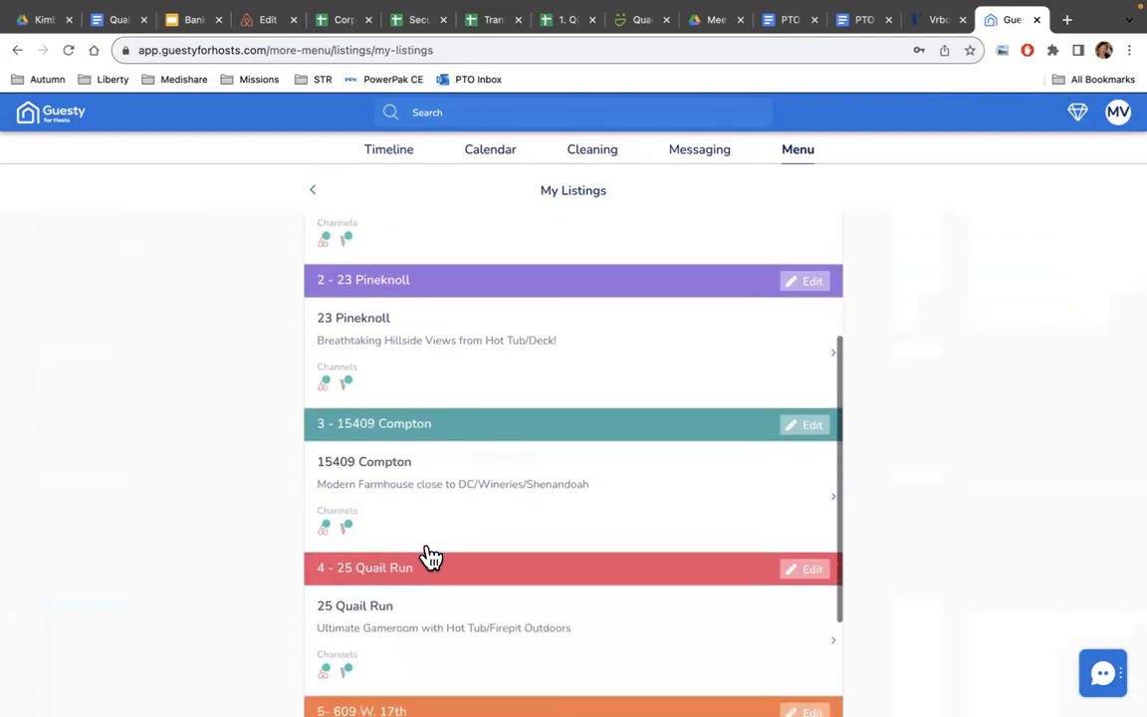
click(408, 595)
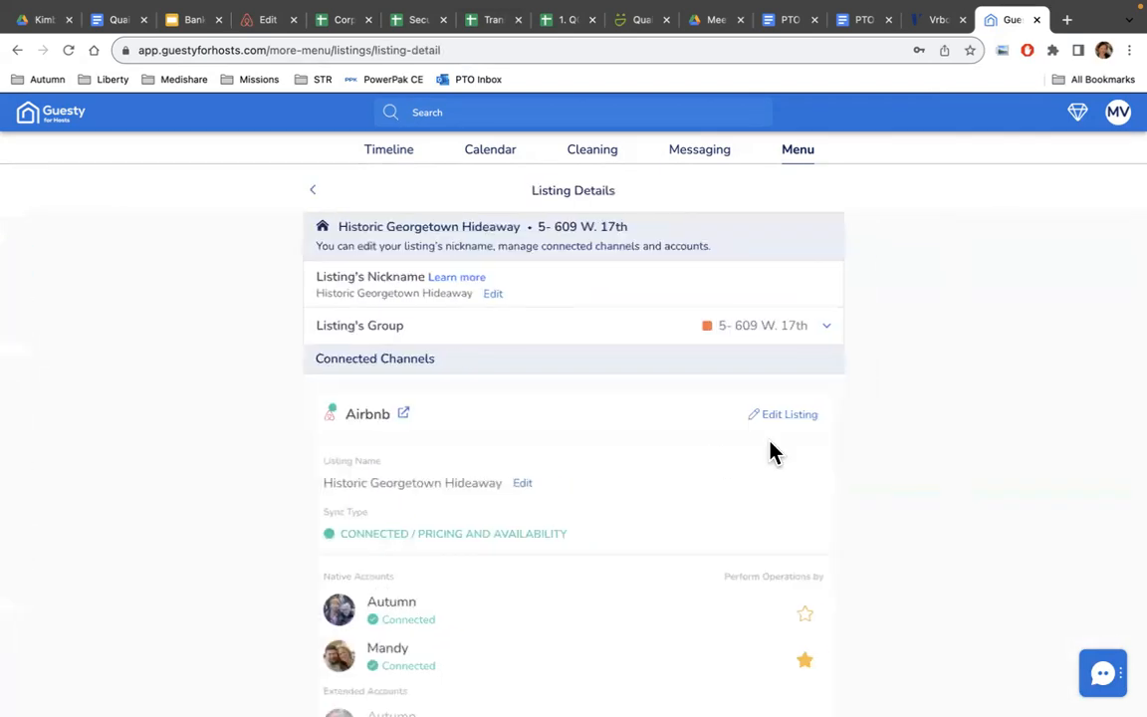
Scroll to the listing's Vrbo channel, The Lone Star Bungalow, shown as Connected / Extended.
scroll(695, 486, down, 4)
scroll(695, 486, up, 2)
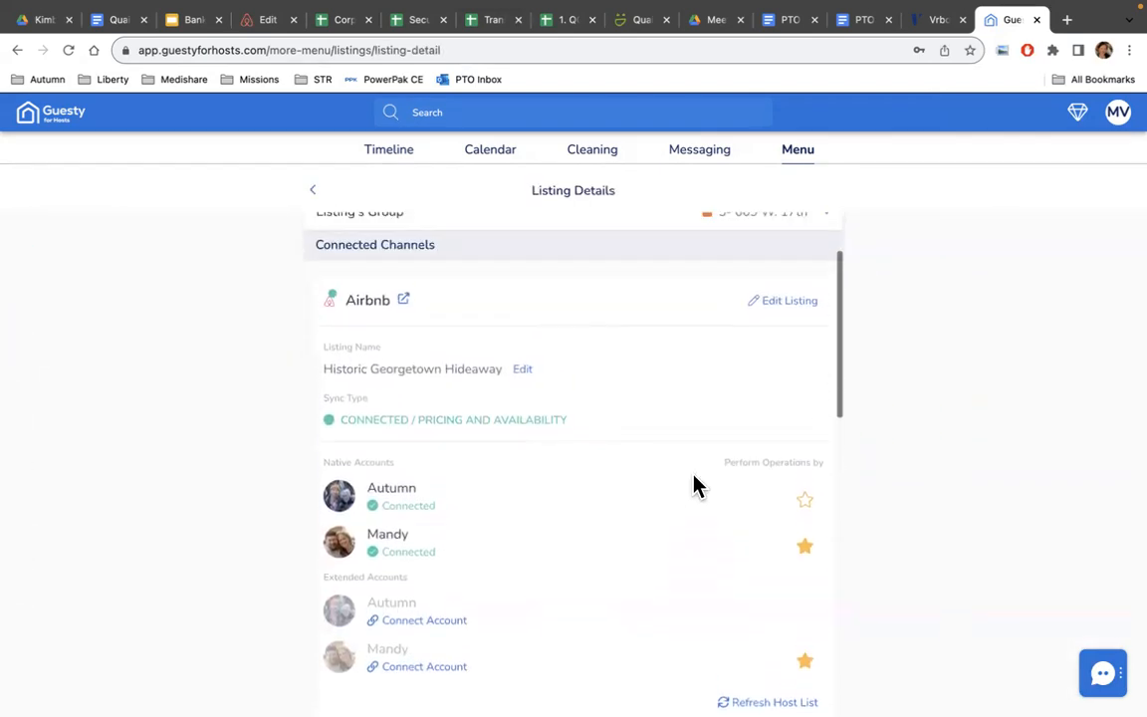
scroll(695, 486, down, 3)
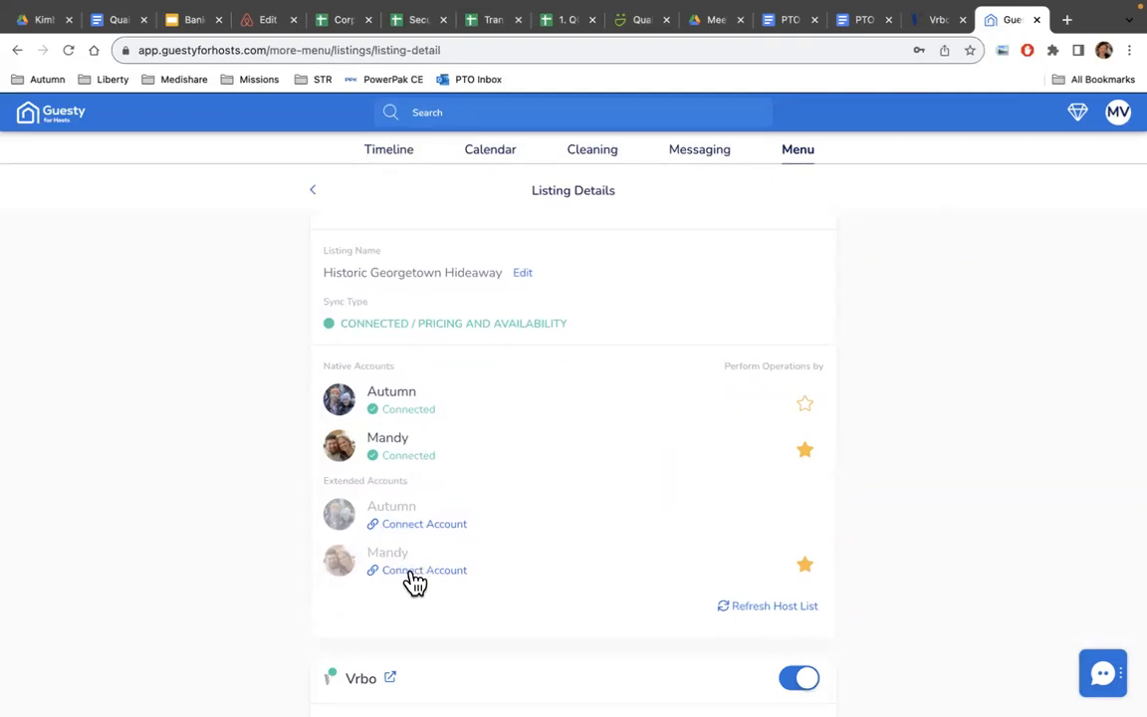
scroll(601, 528, down, 1)
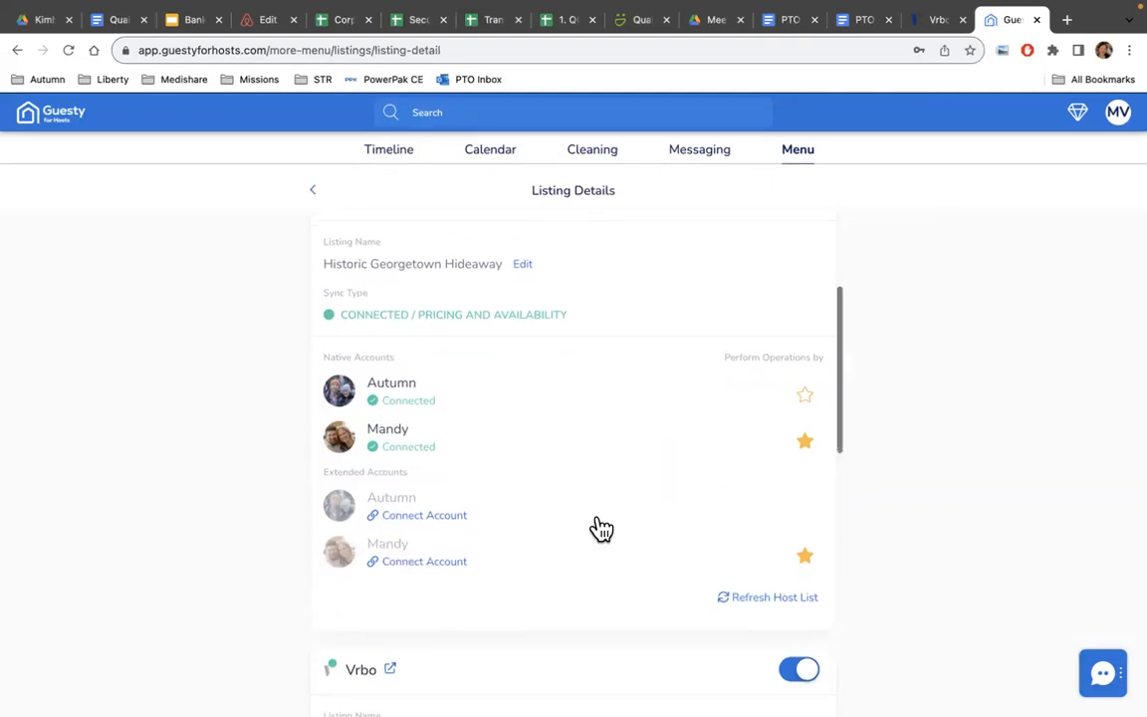
scroll(601, 528, down, 1)
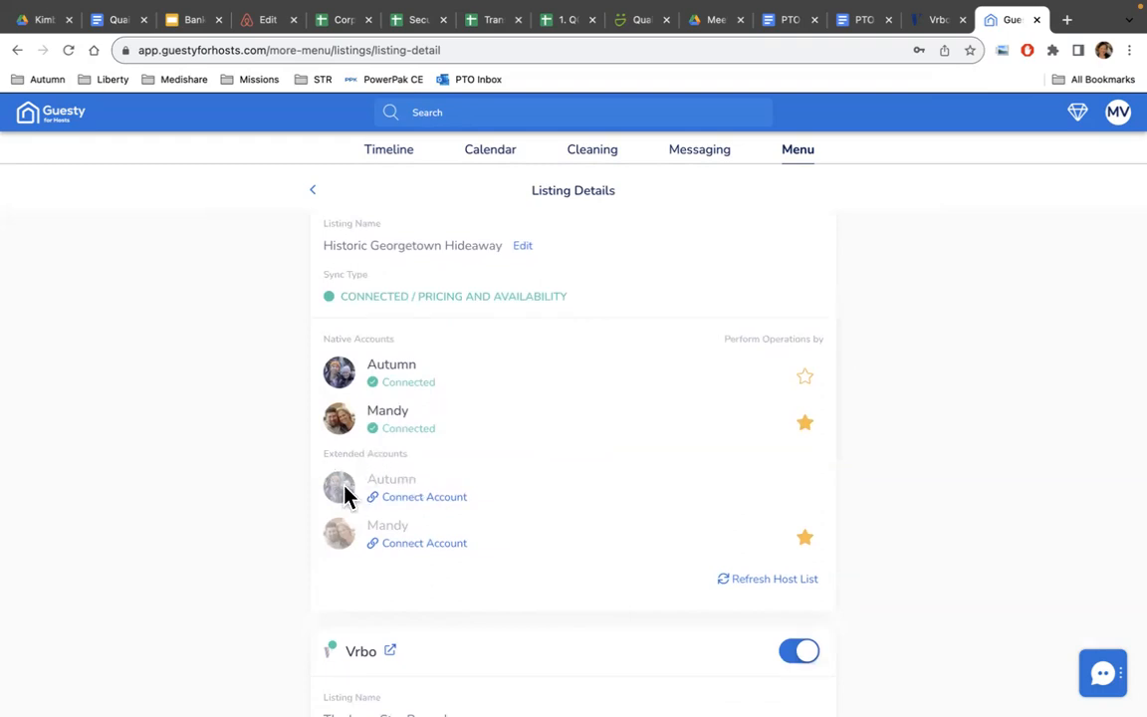
scroll(567, 517, down, 2)
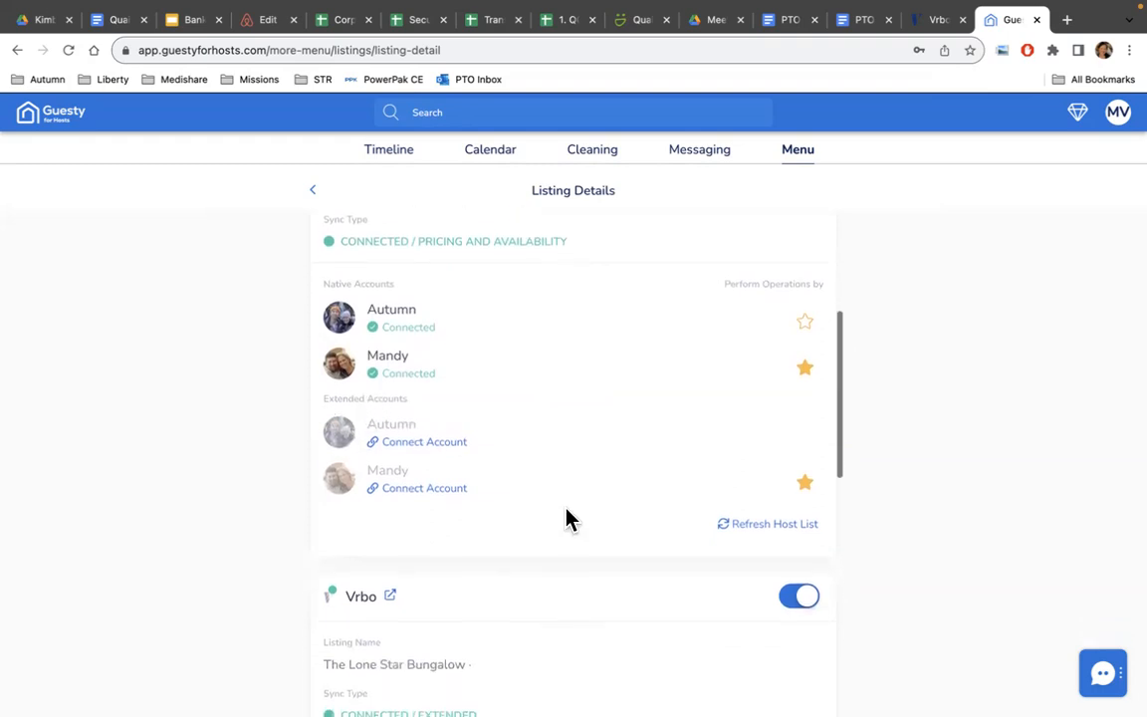
scroll(567, 517, down, 3)
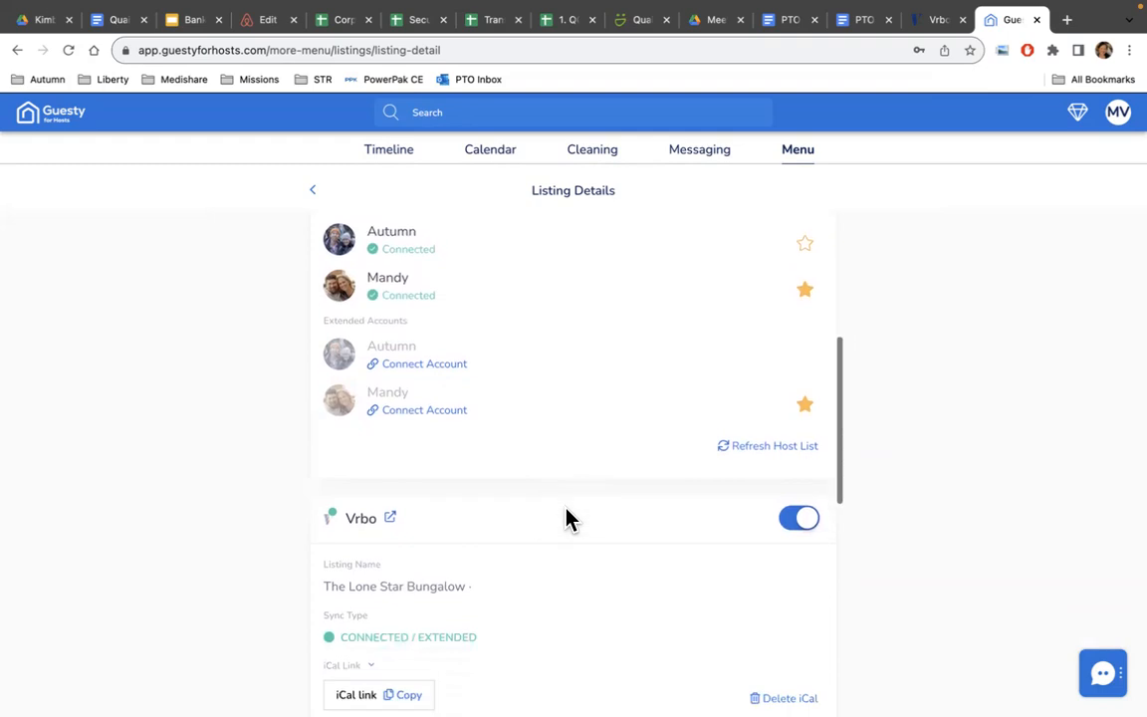
scroll(568, 518, down, 3)
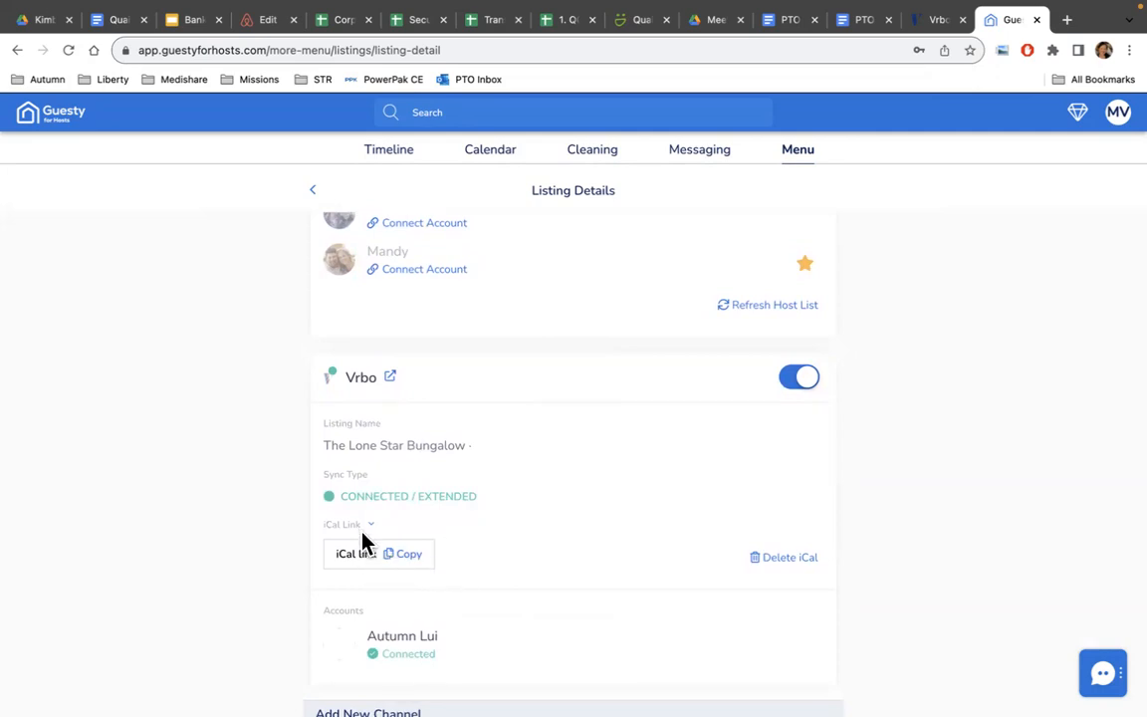
Reveal the listing's full Vrbo iCal link and copy it.
click(368, 528)
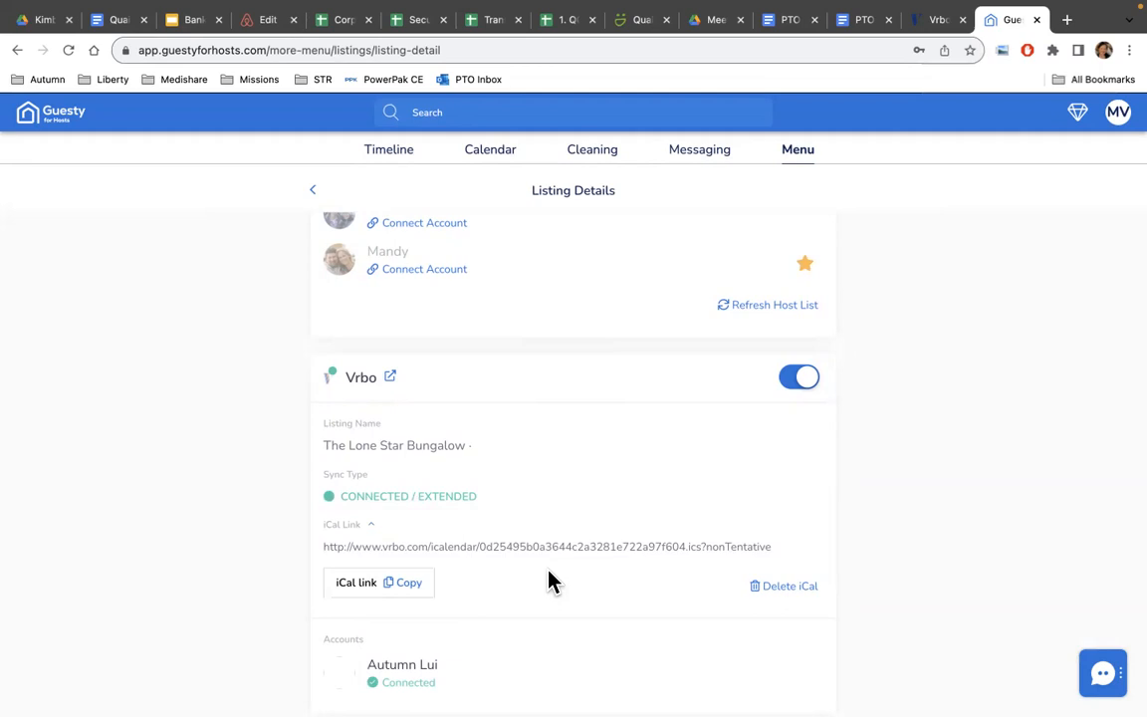
scroll(537, 583, down, 3)
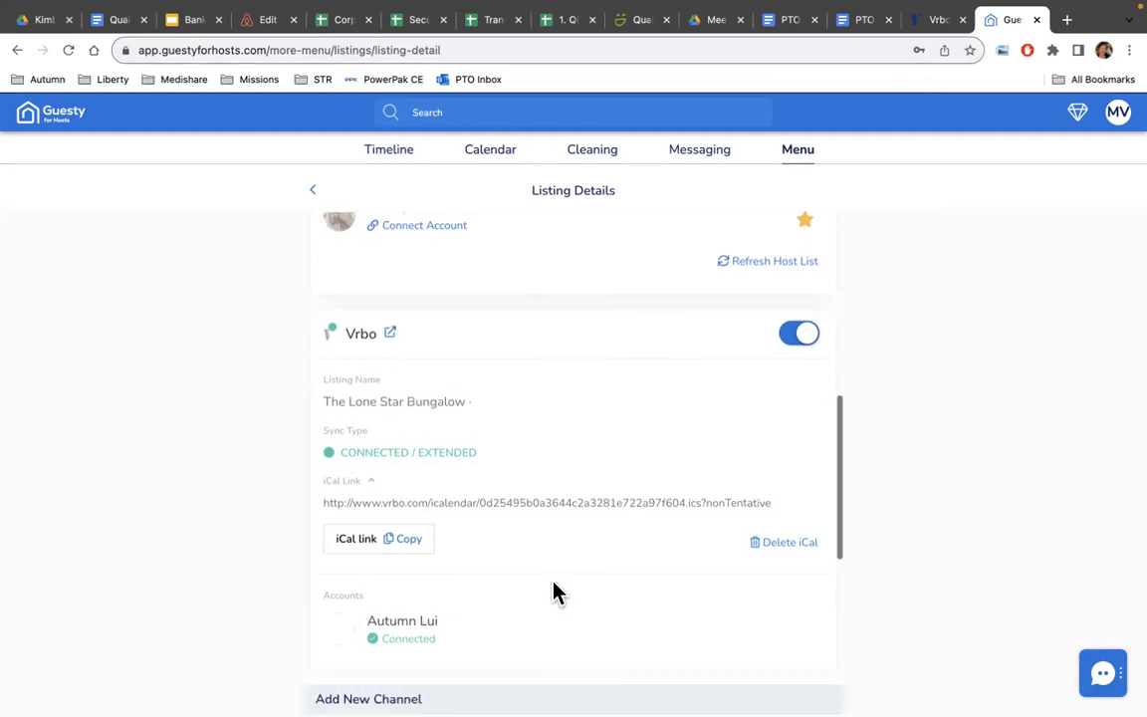
scroll(556, 594, up, 1)
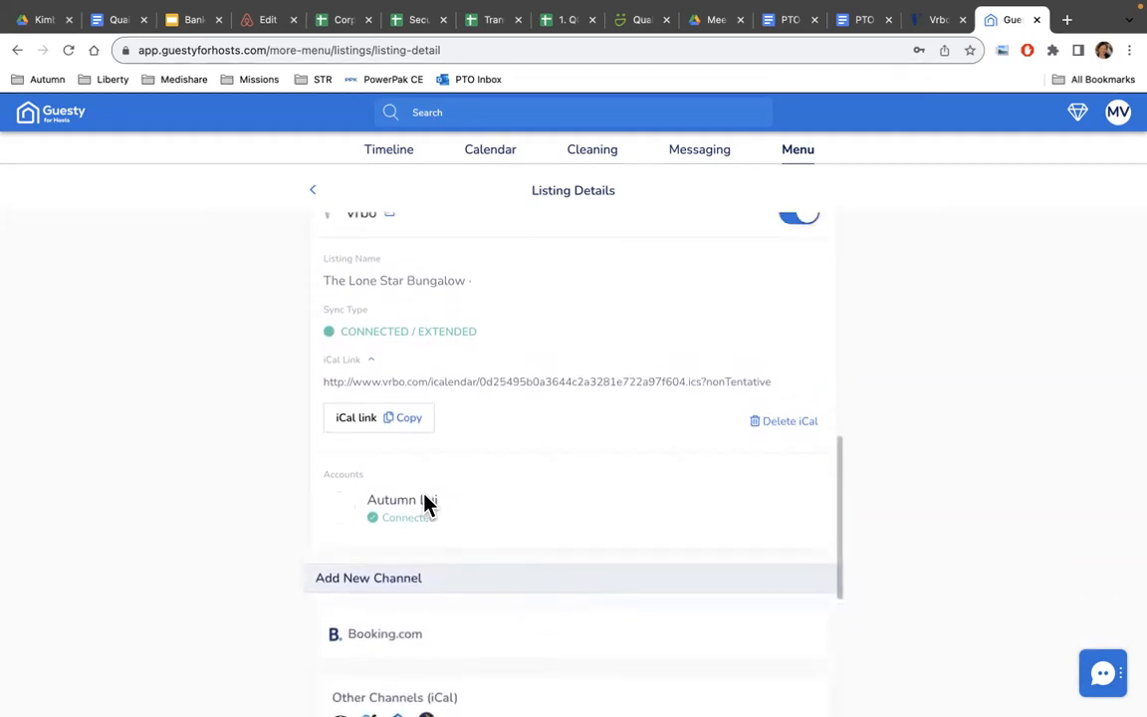
click(405, 426)
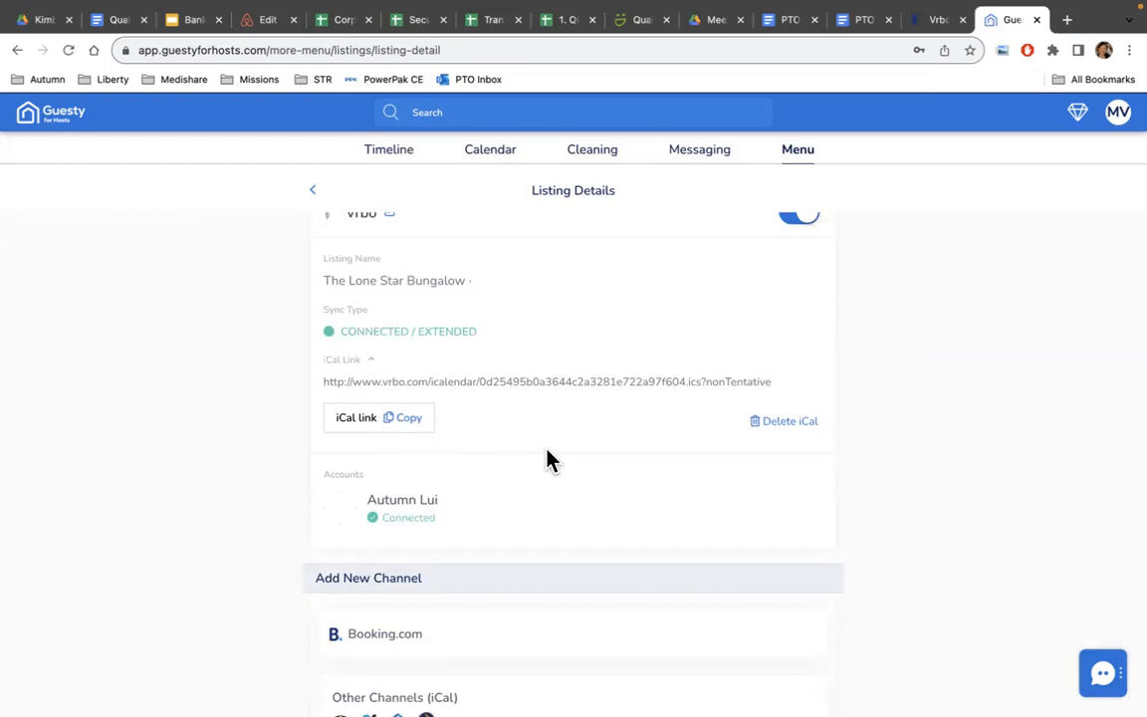
scroll(551, 460, down, 5)
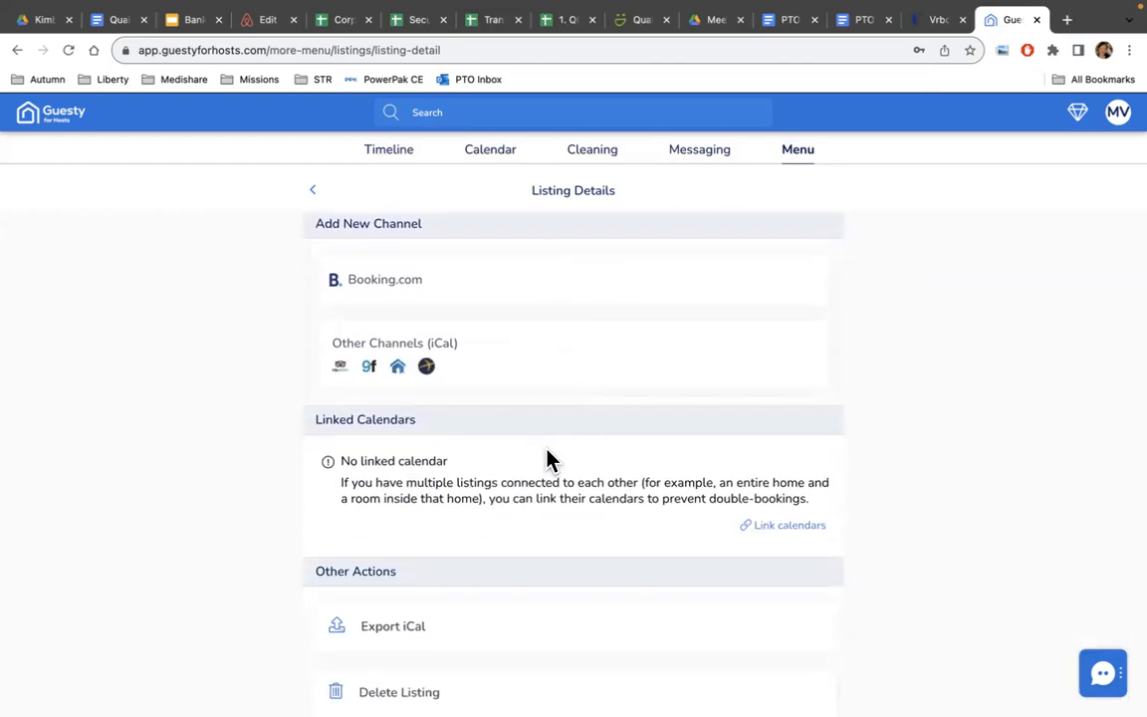
Preview the listing's exported iCal sync link, close it, and return to the Vrbo card.
click(391, 644)
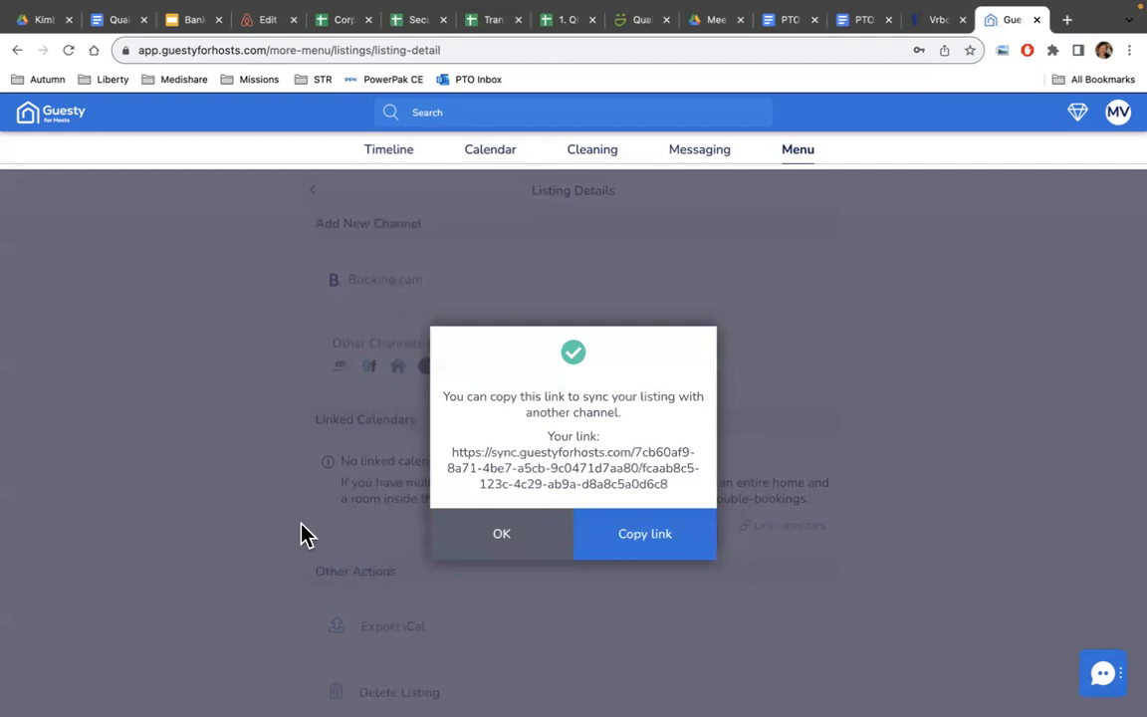
click(505, 547)
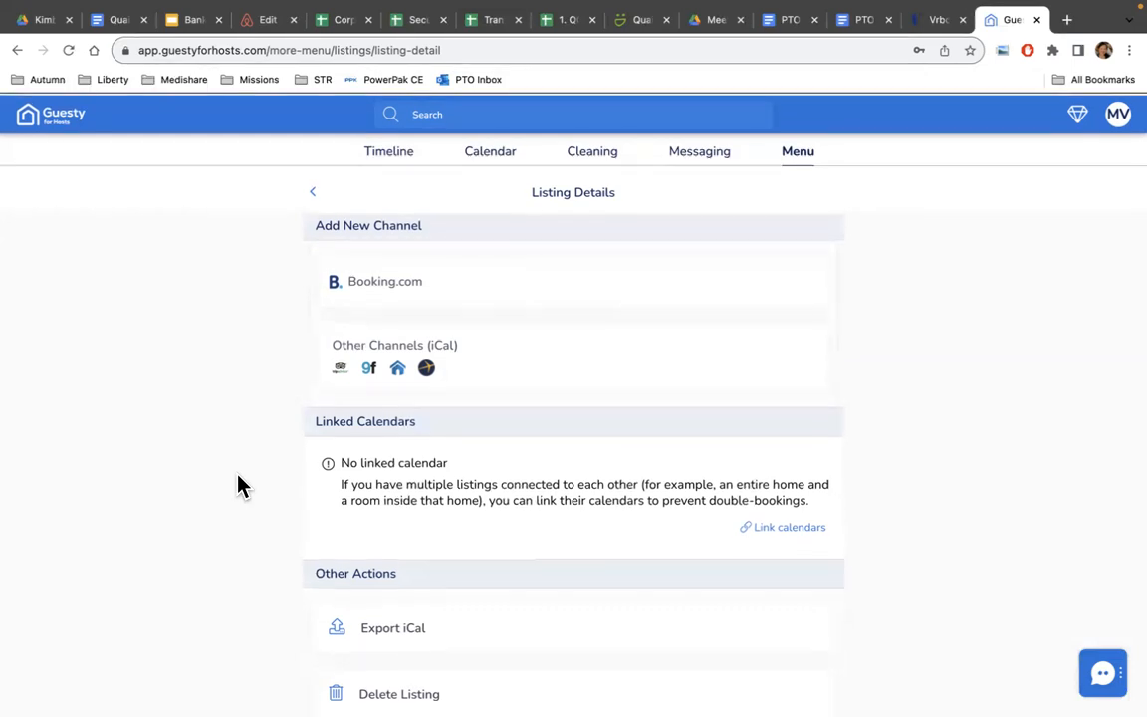
scroll(404, 515, up, 5)
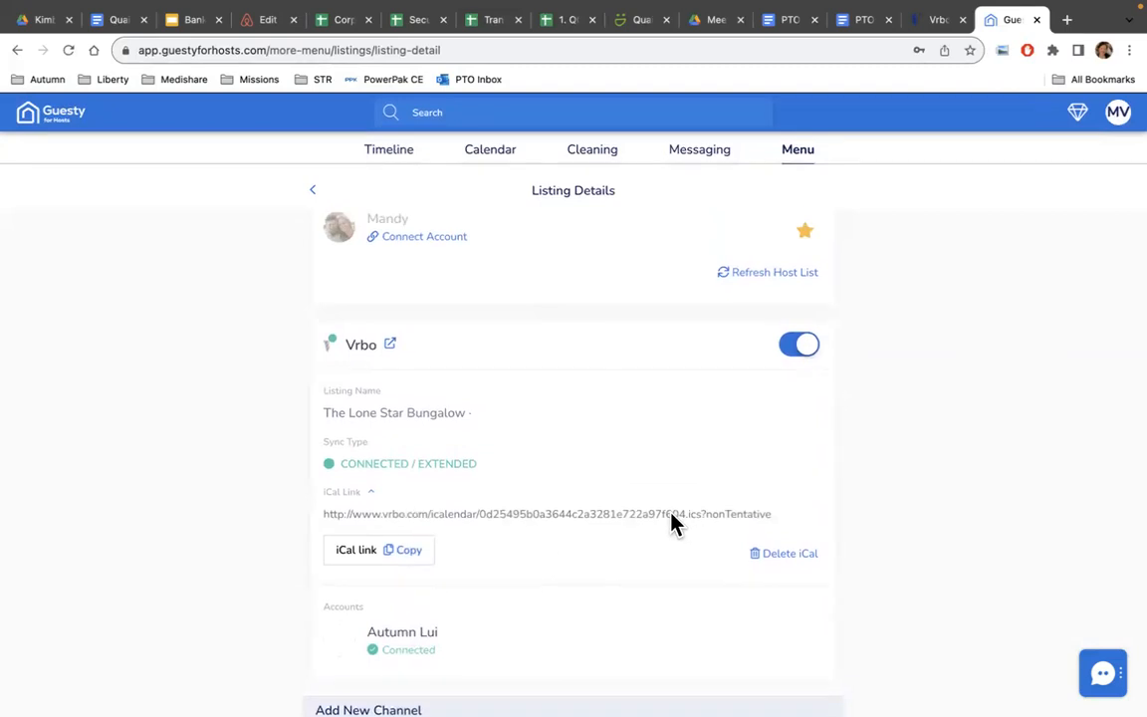
Delete the Vrbo iCal link from The Lone Star Bungalow channel.
click(808, 560)
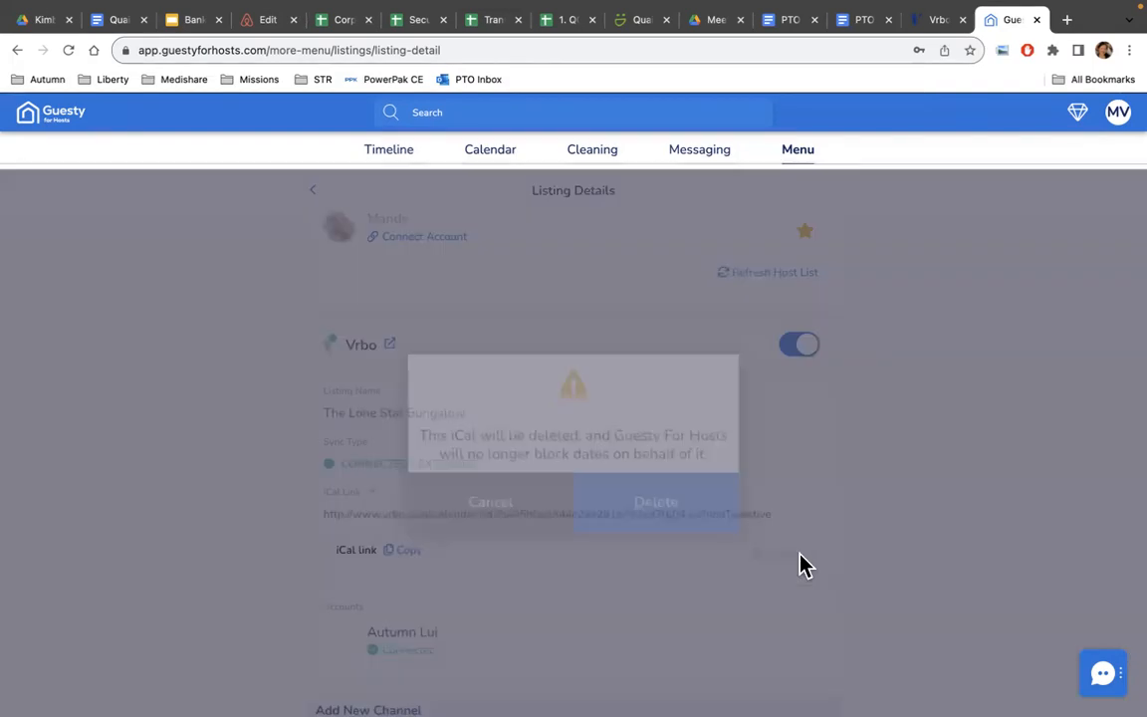
click(630, 509)
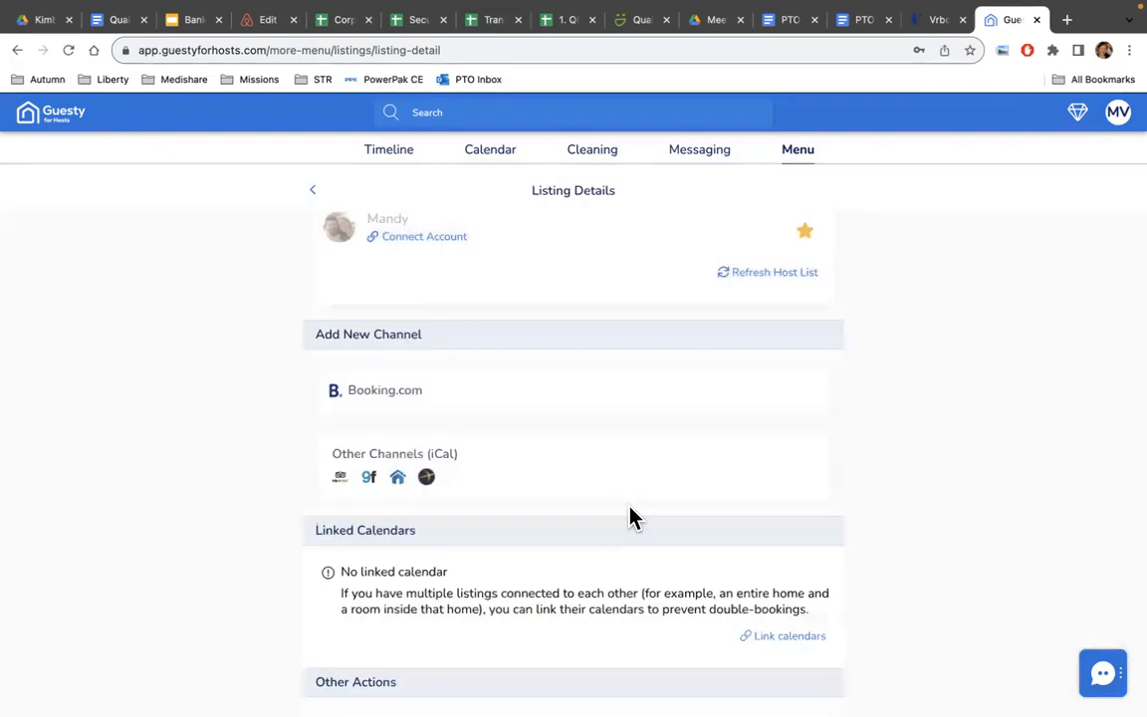
scroll(579, 503, up, 5)
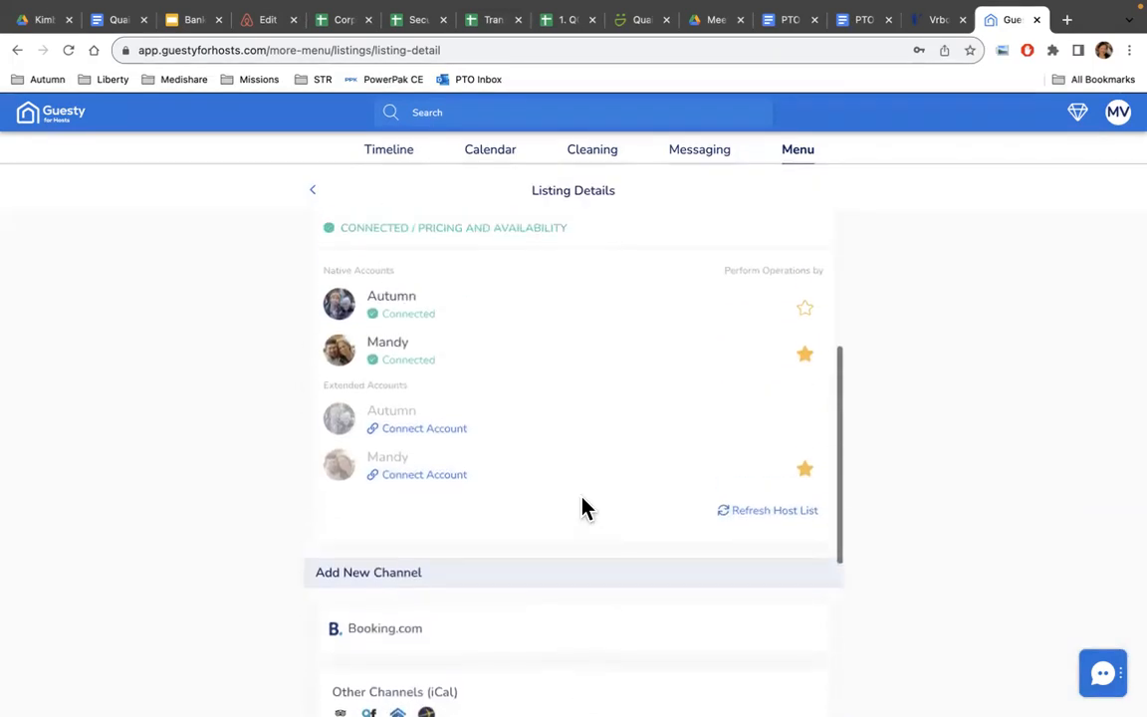
scroll(582, 508, down, 5)
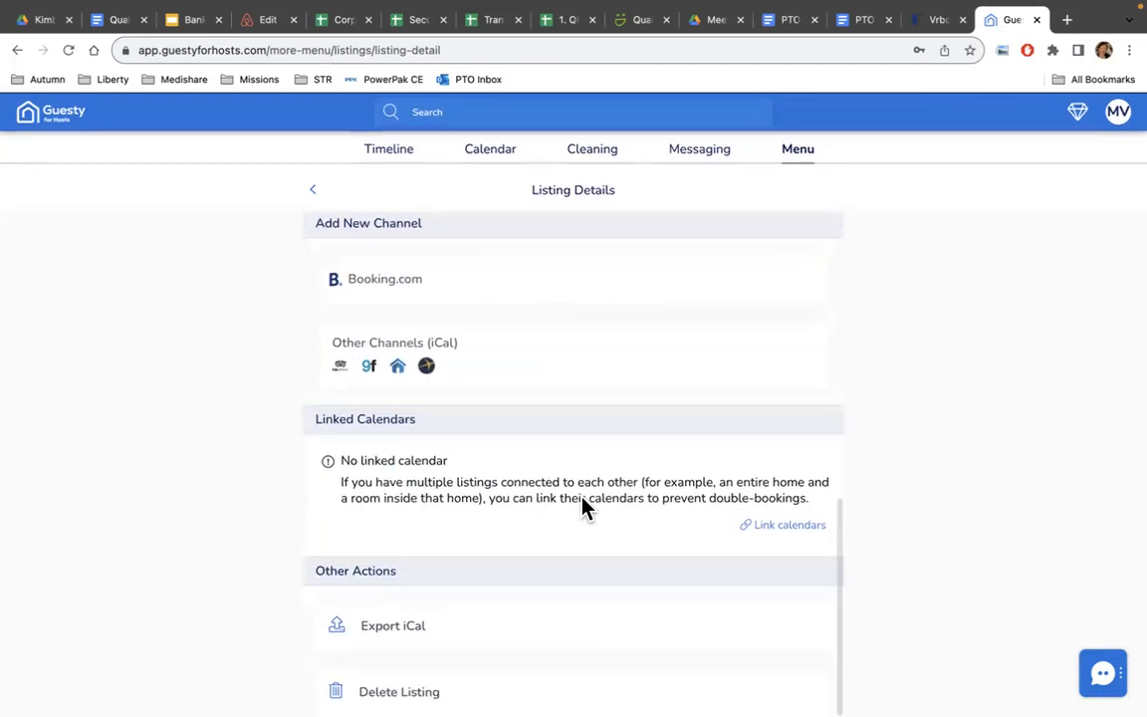
scroll(582, 508, up, 3)
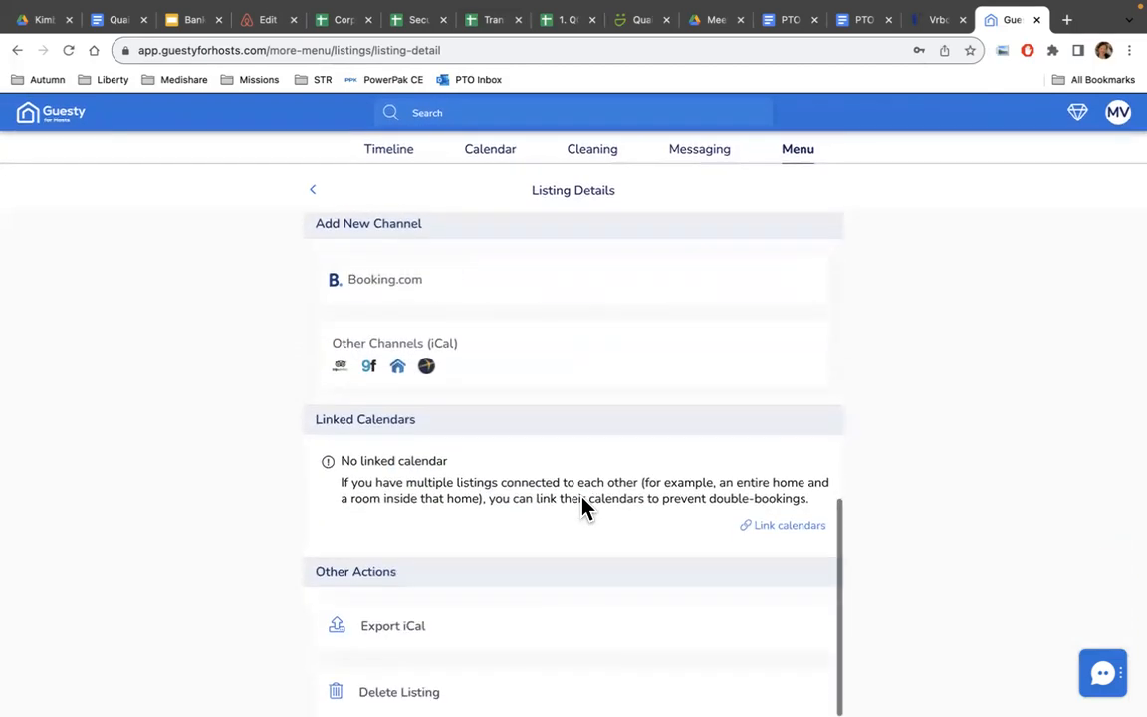
Export the listing's Guesty iCal sync link and copy it to the clipboard.
scroll(583, 508, up, 5)
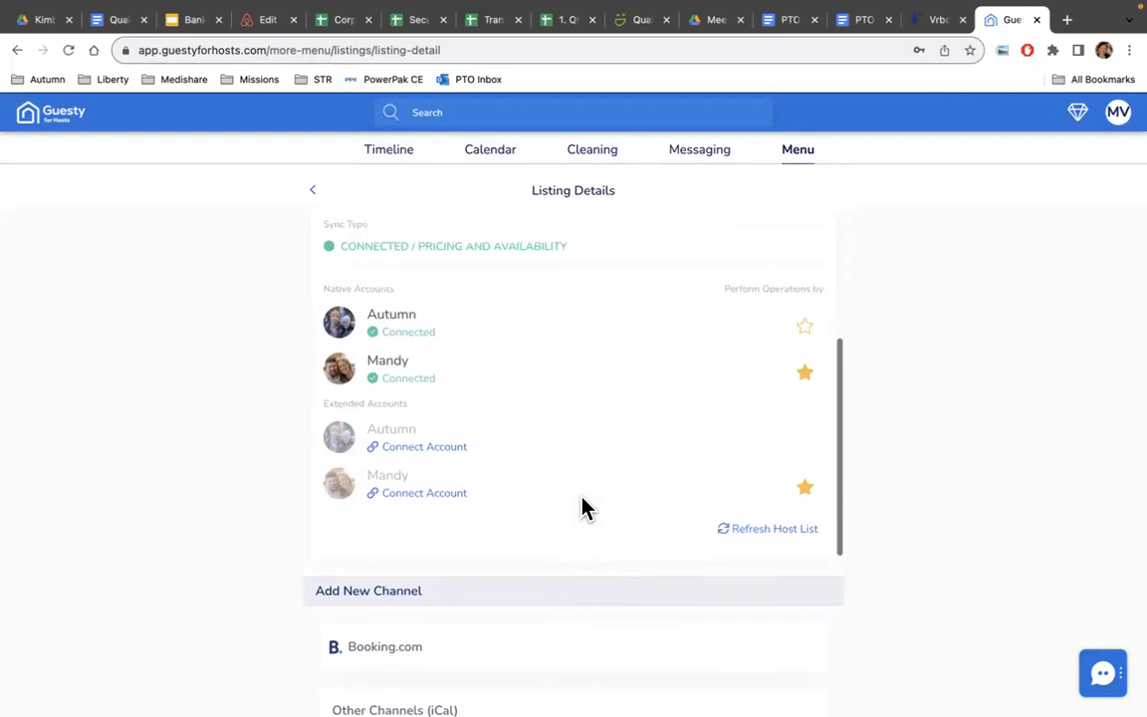
scroll(583, 508, down, 5)
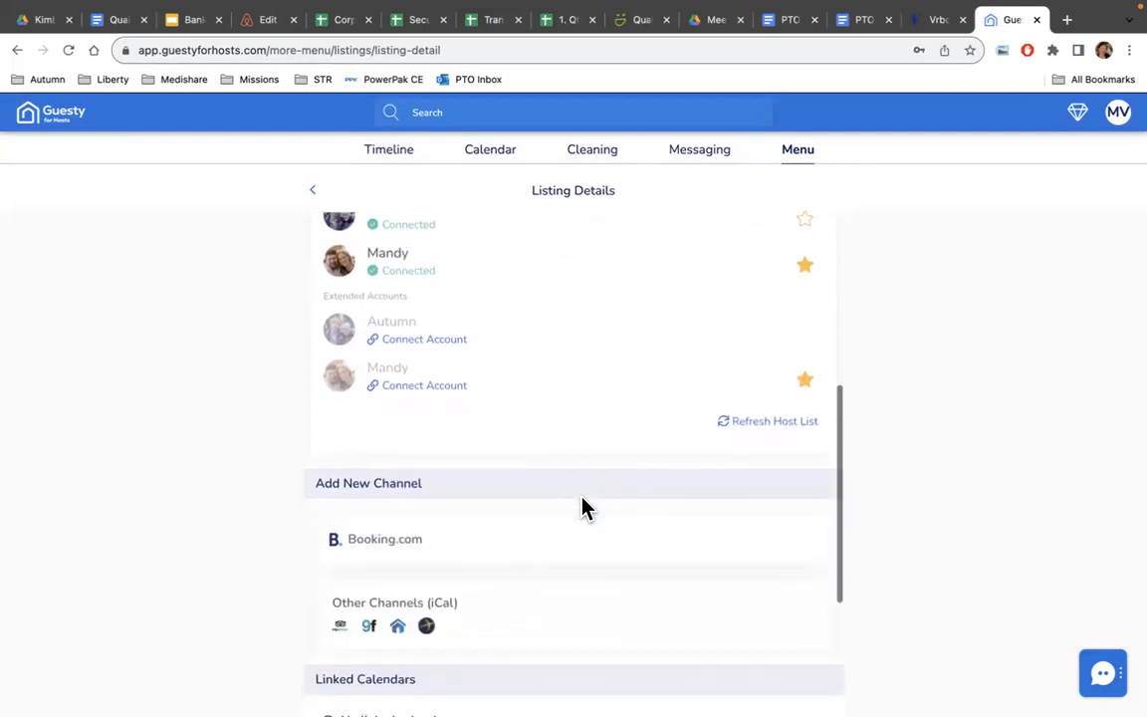
scroll(582, 508, down, 3)
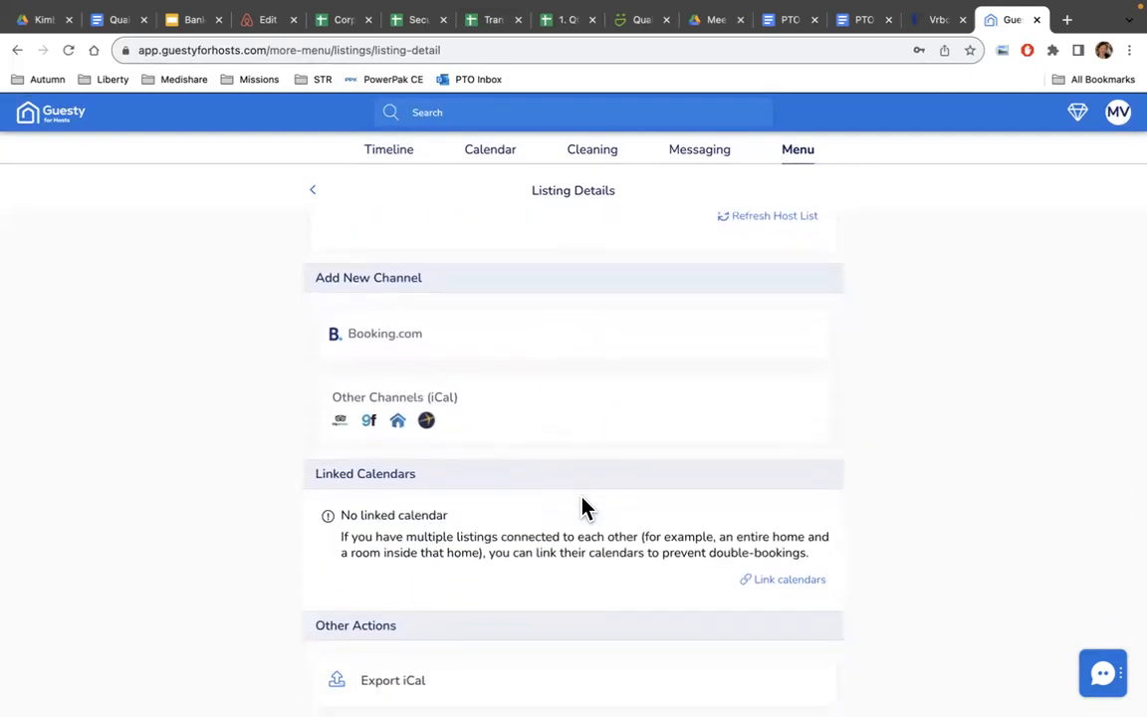
scroll(582, 507, up, 10)
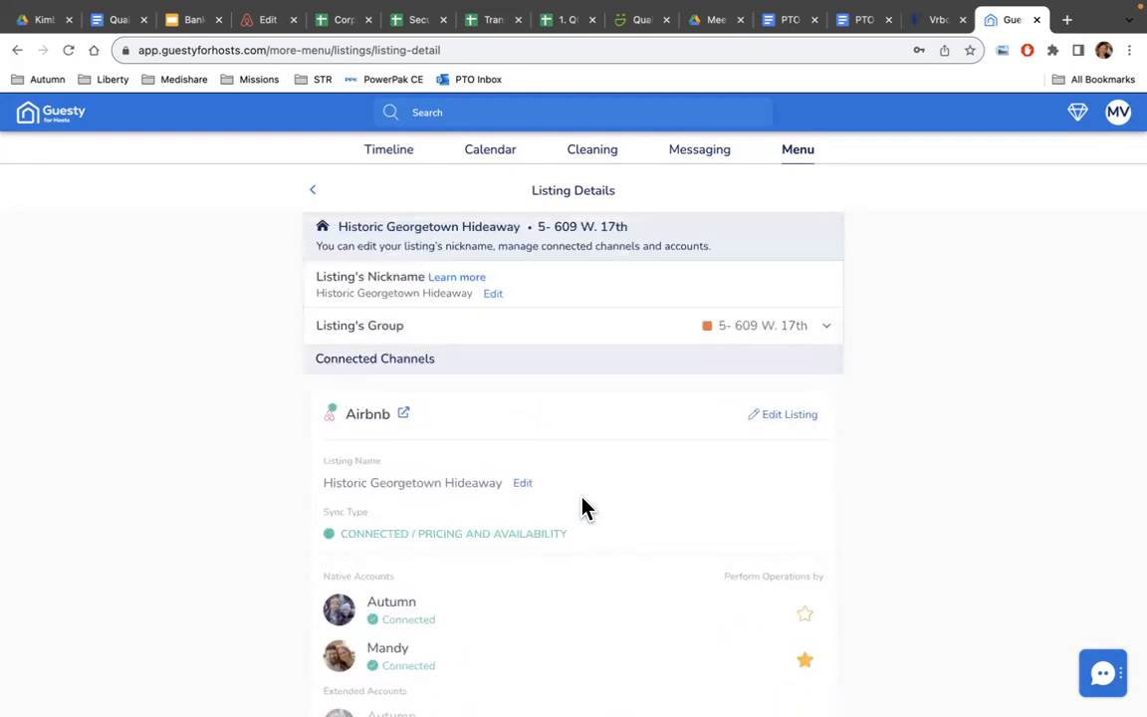
scroll(583, 507, down, 5)
scroll(582, 508, down, 4)
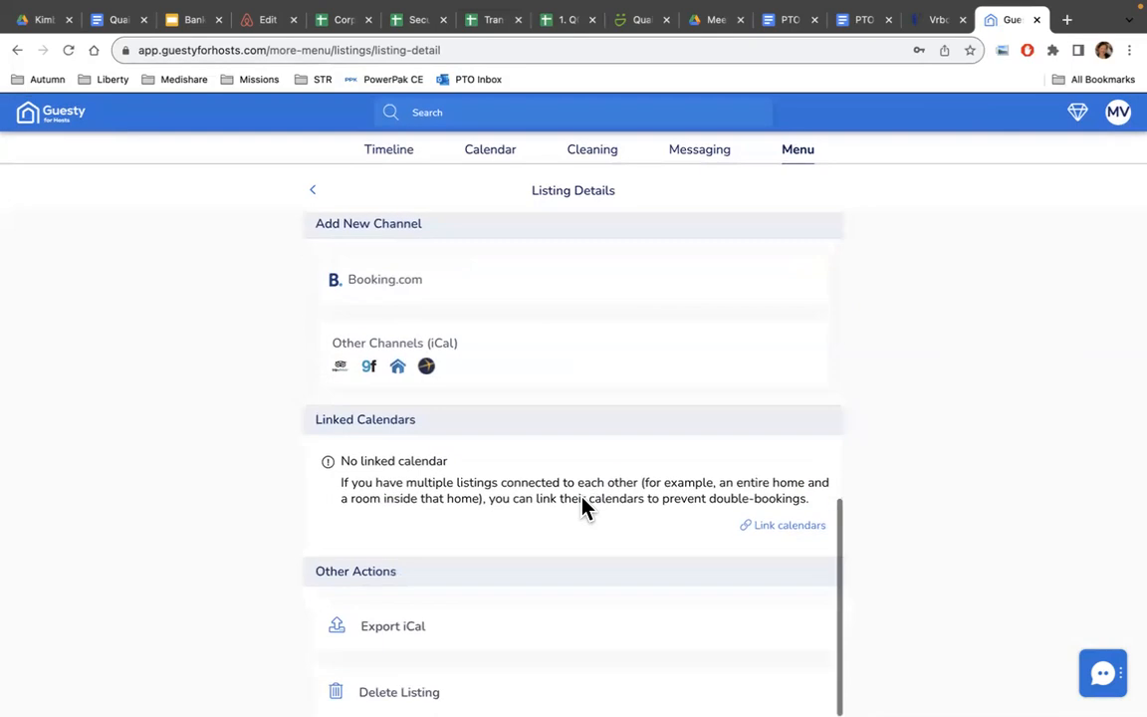
click(471, 640)
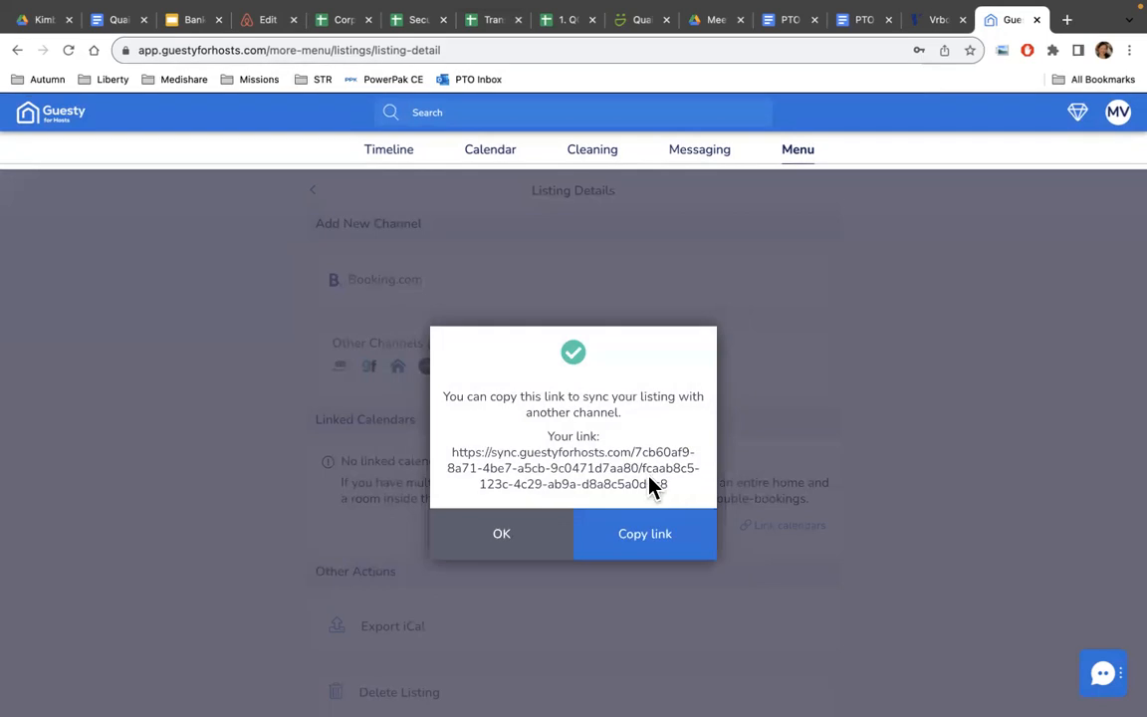
click(647, 546)
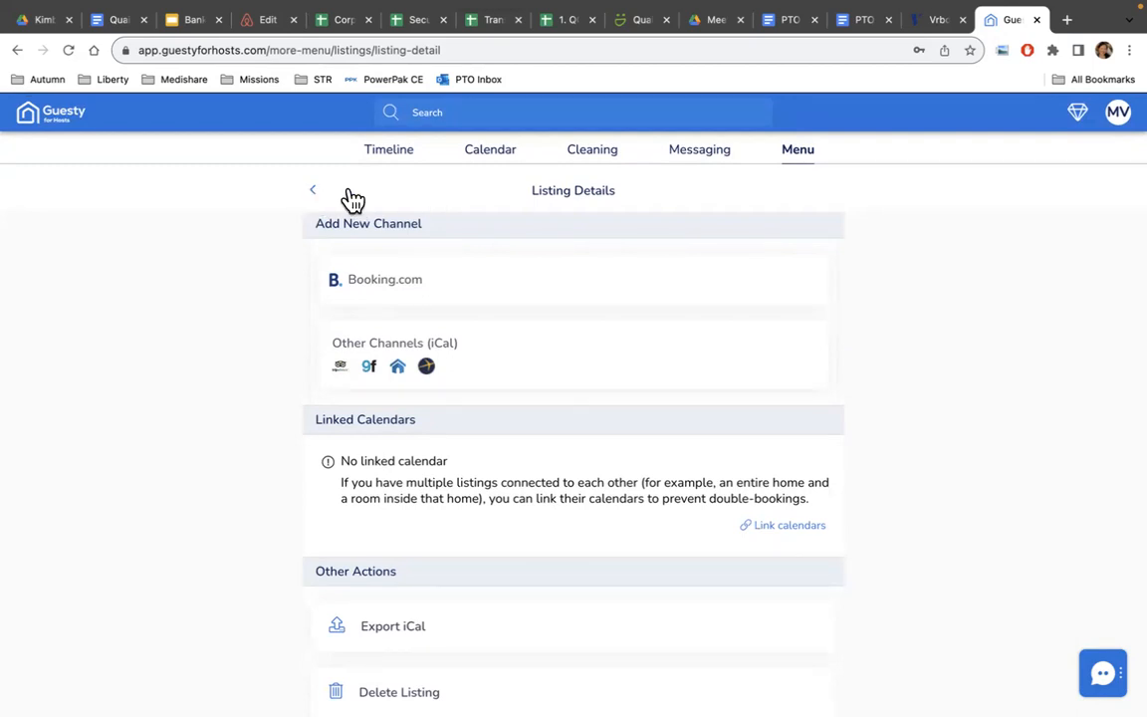
Check the Vrbo account, now with 4 matched listings, and return to the Vrbo channel menu.
click(797, 157)
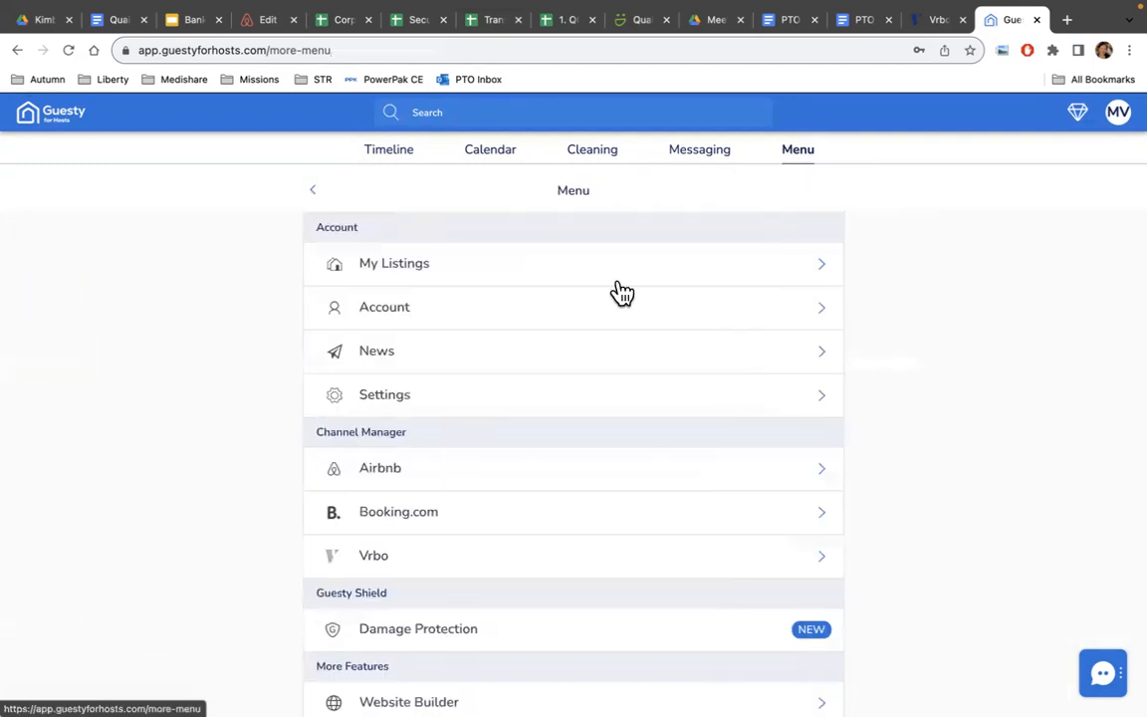
click(382, 566)
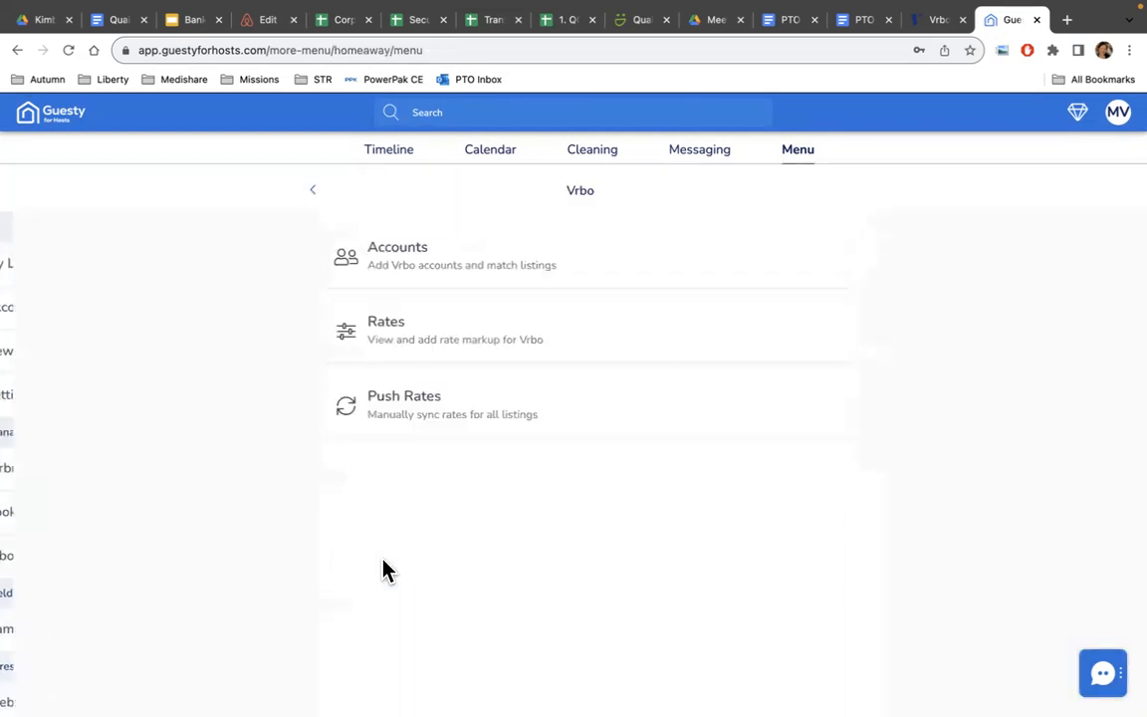
click(512, 267)
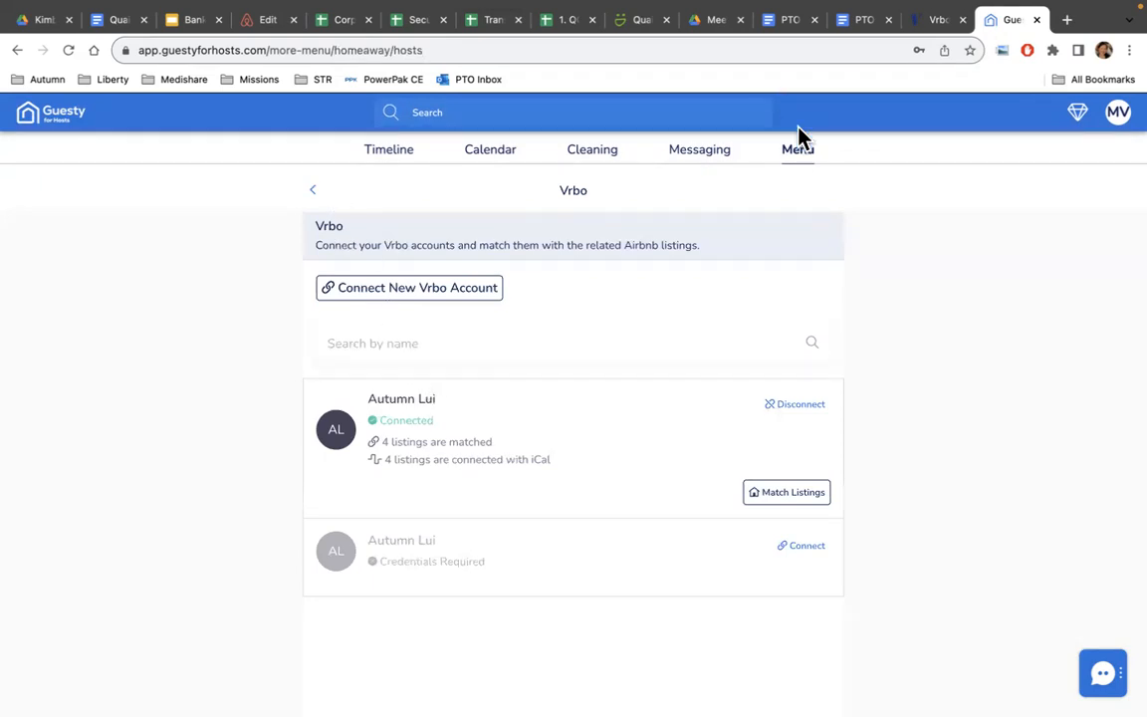
click(798, 157)
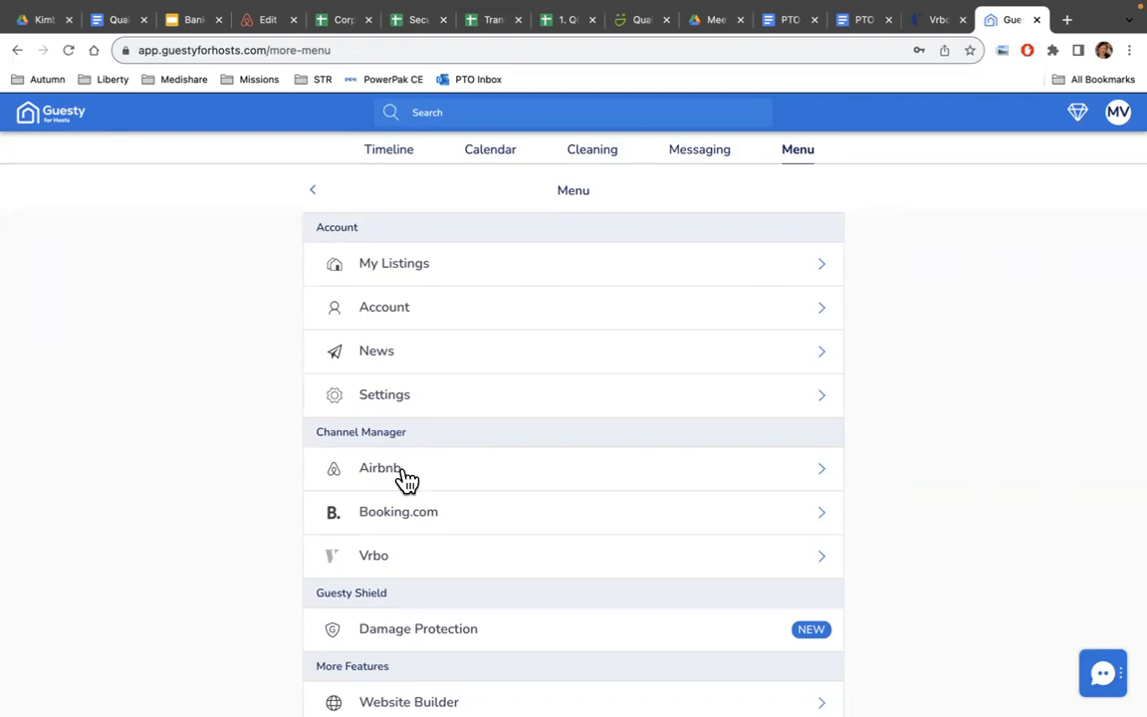
click(381, 563)
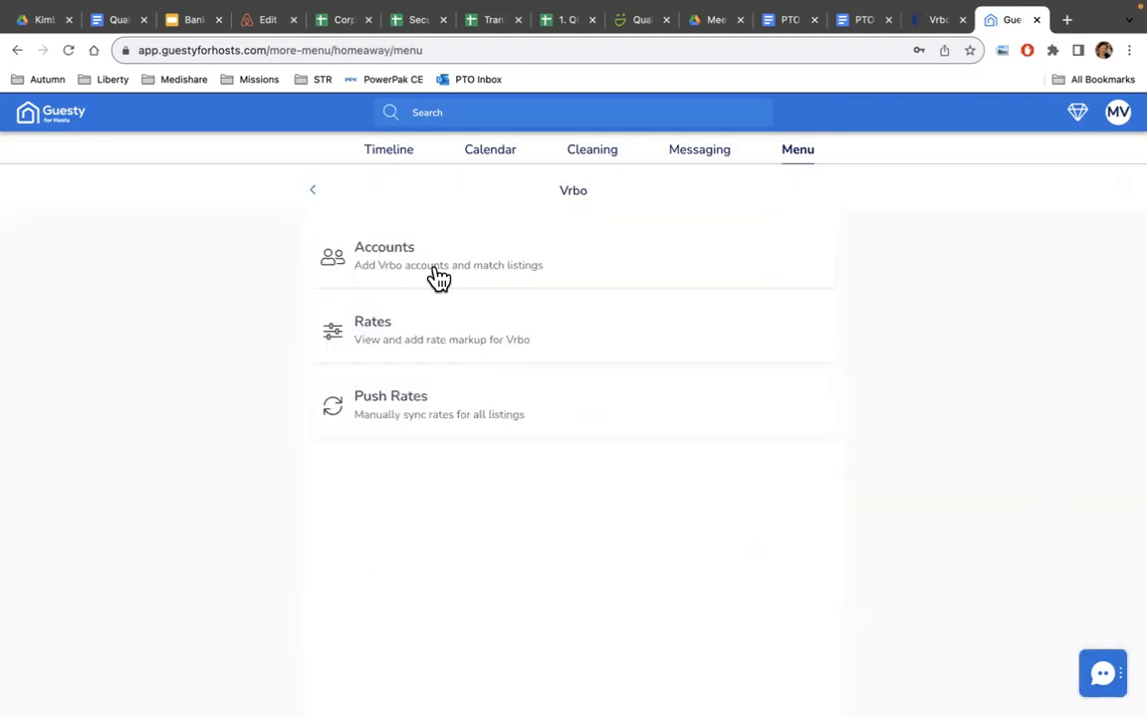
Match Vrbo's The Lone Star Bungalow to Historic Georgetown Hideaway in Match Listings and save.
click(423, 262)
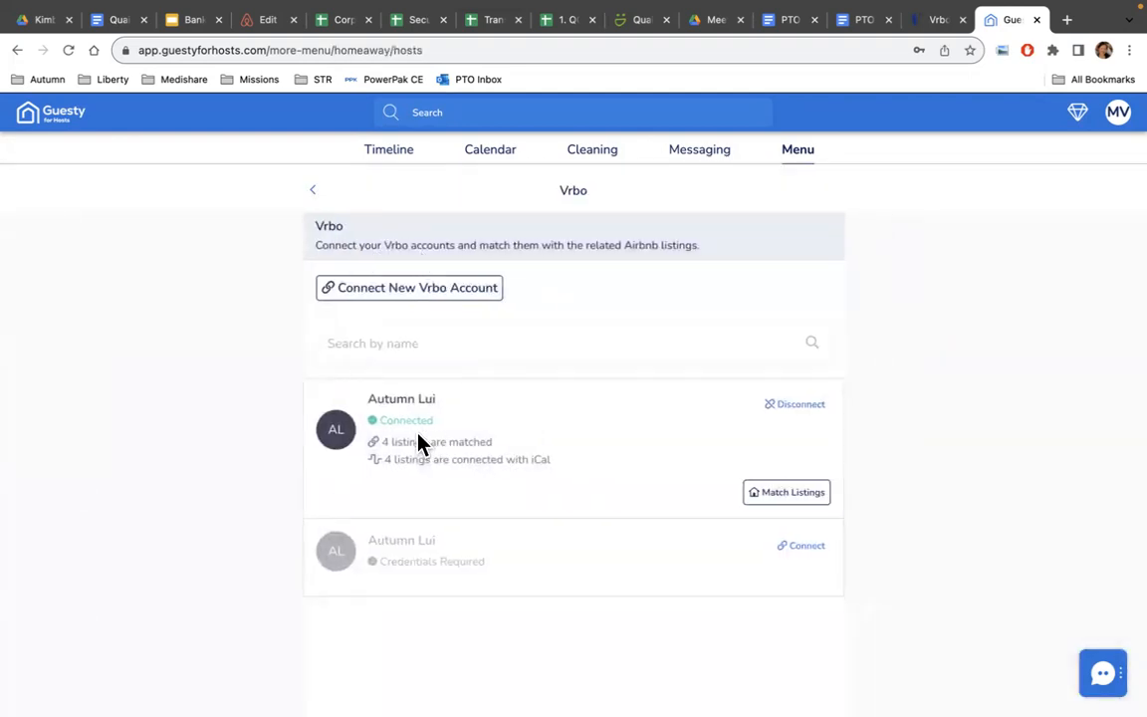
click(801, 500)
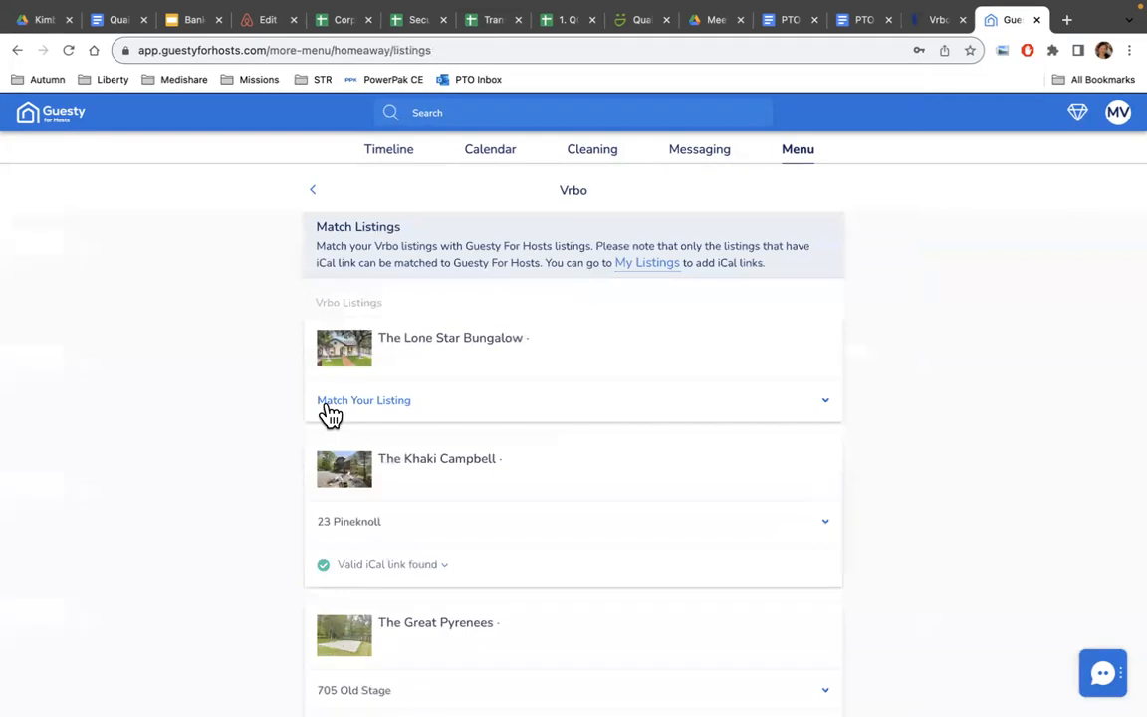
scroll(344, 550, down, 3)
scroll(340, 547, down, 3)
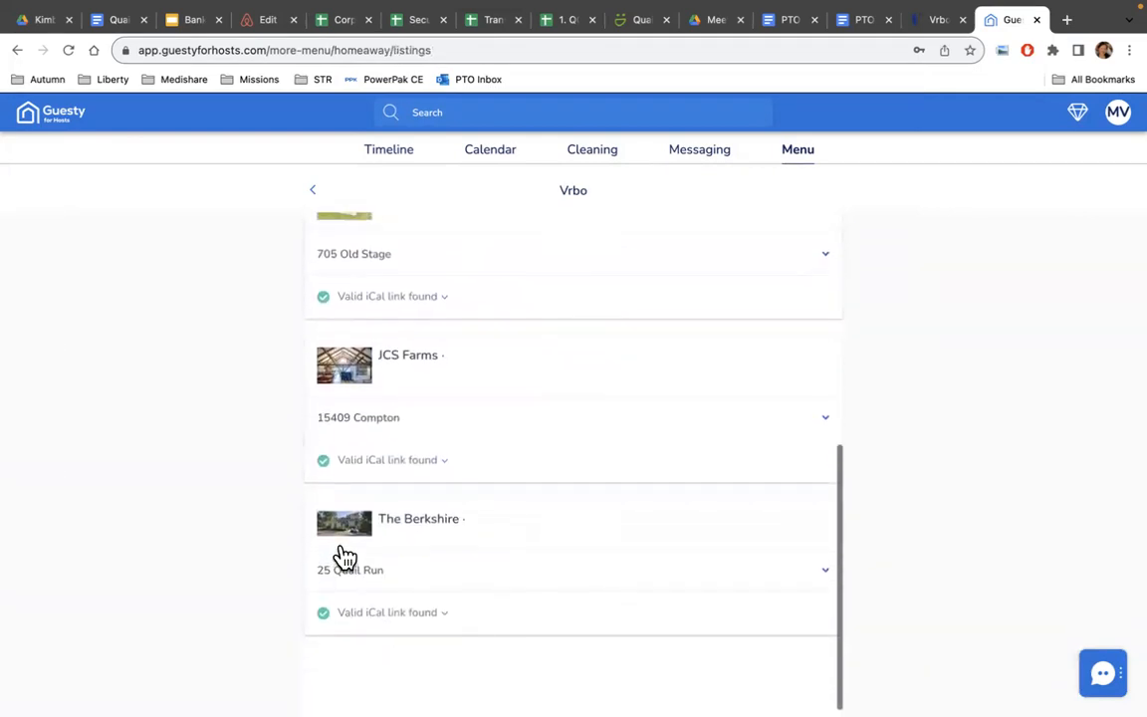
scroll(340, 554, up, 5)
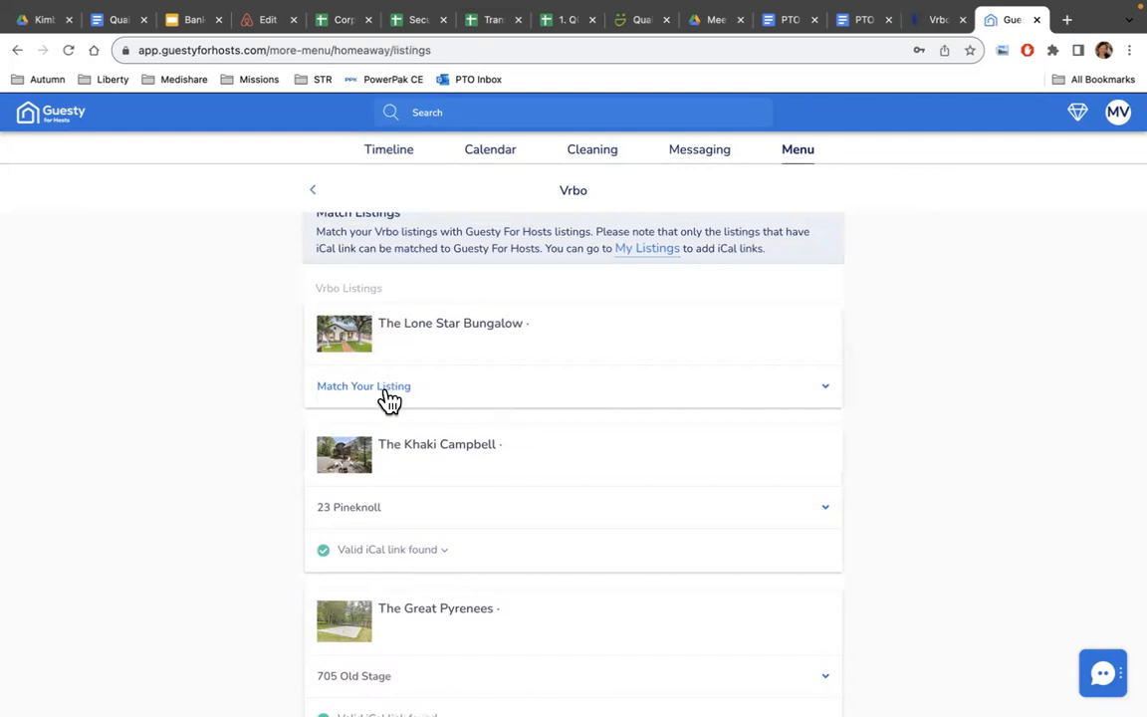
click(828, 390)
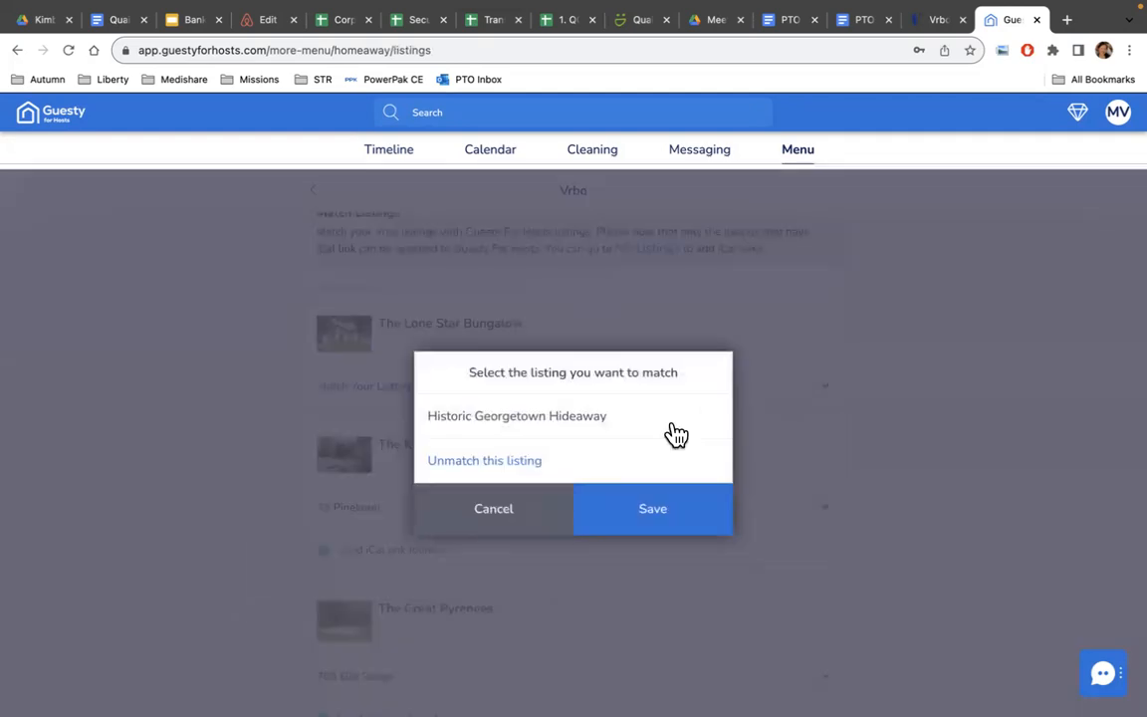
click(558, 427)
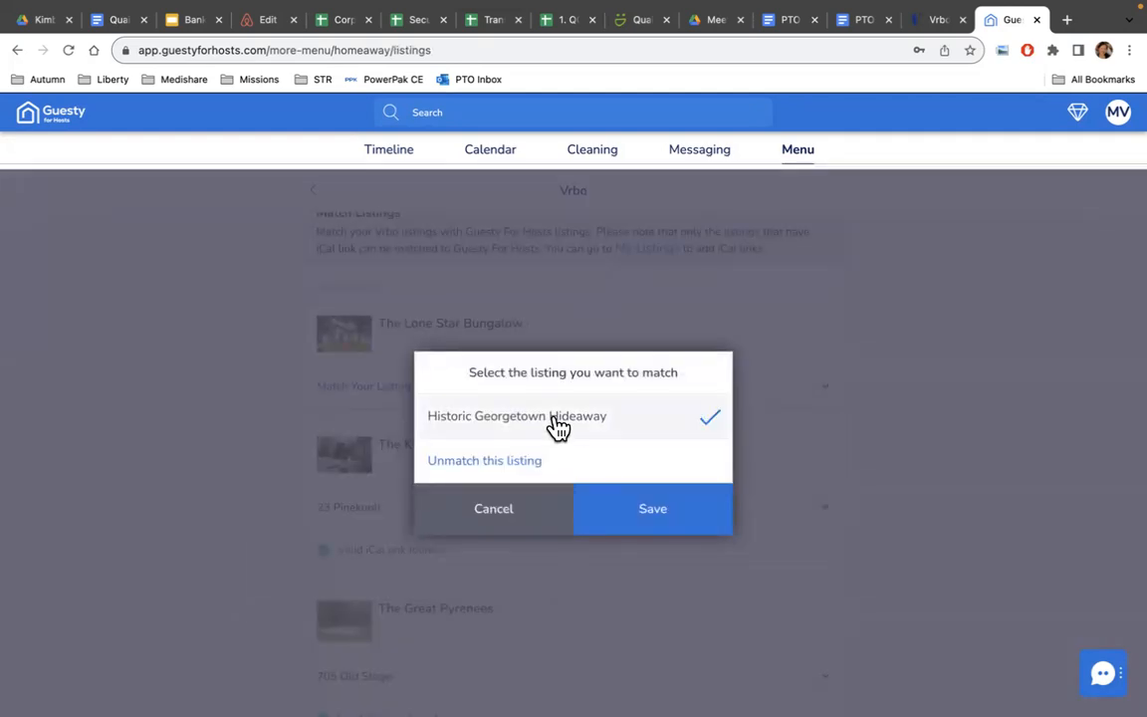
click(644, 518)
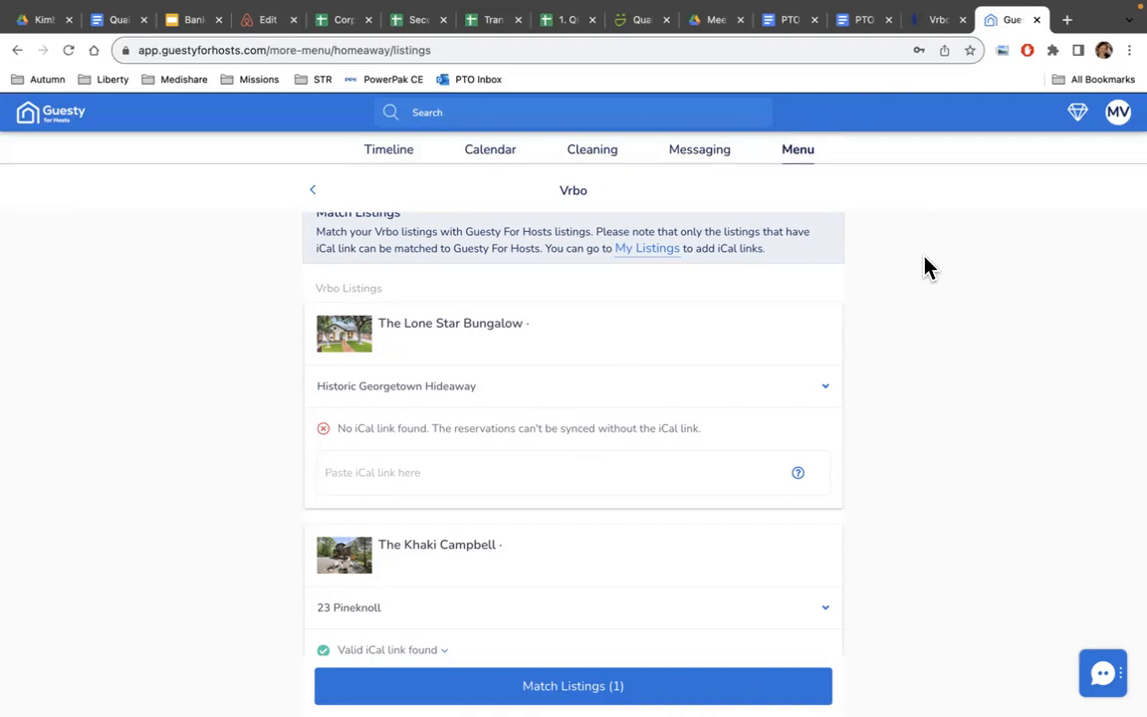
click(934, 24)
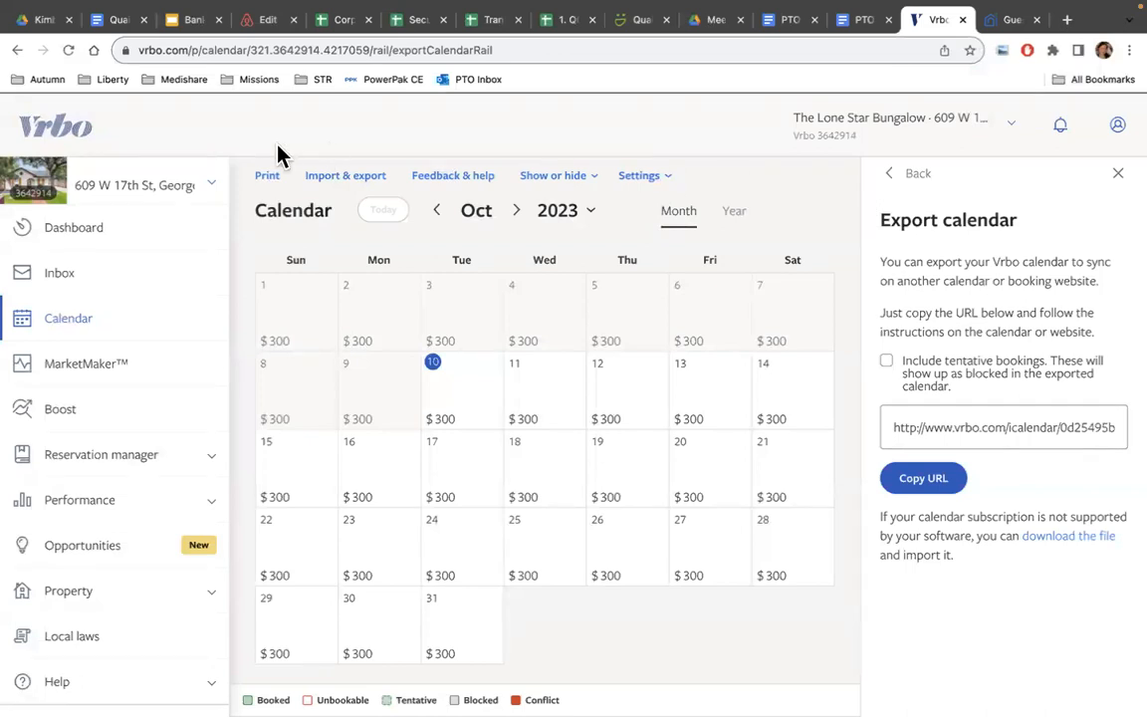
Copy The Lone Star Bungalow's Vrbo calendar export URL from Import & export > Export calendar.
click(80, 323)
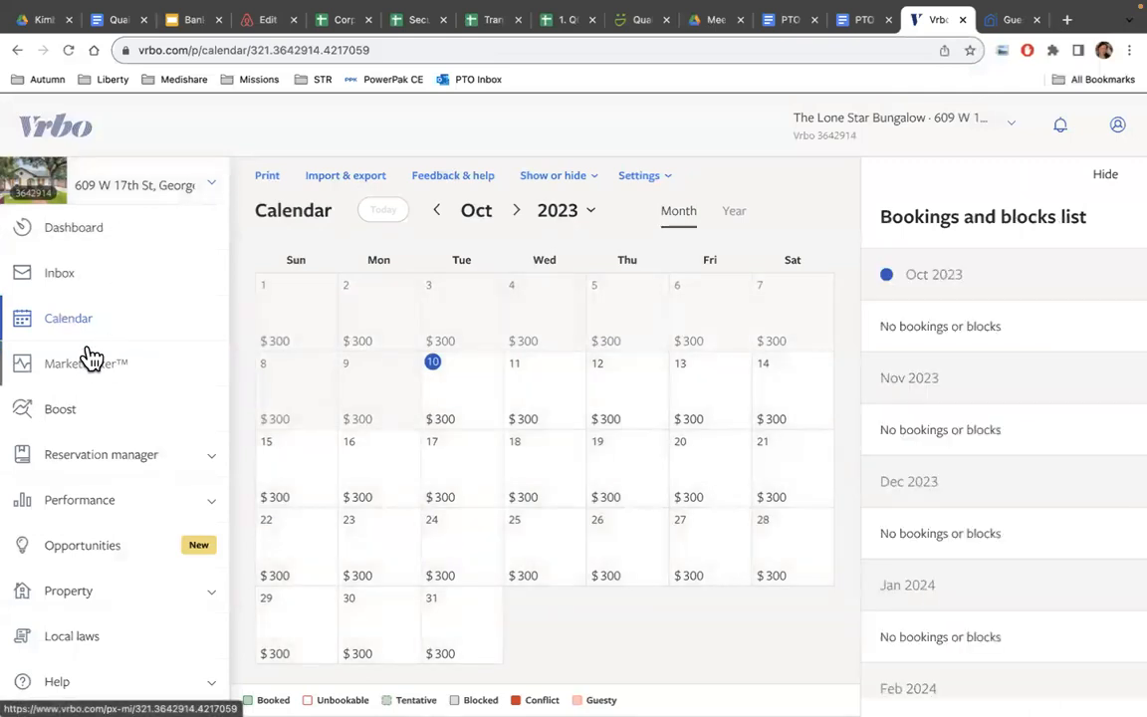
click(336, 185)
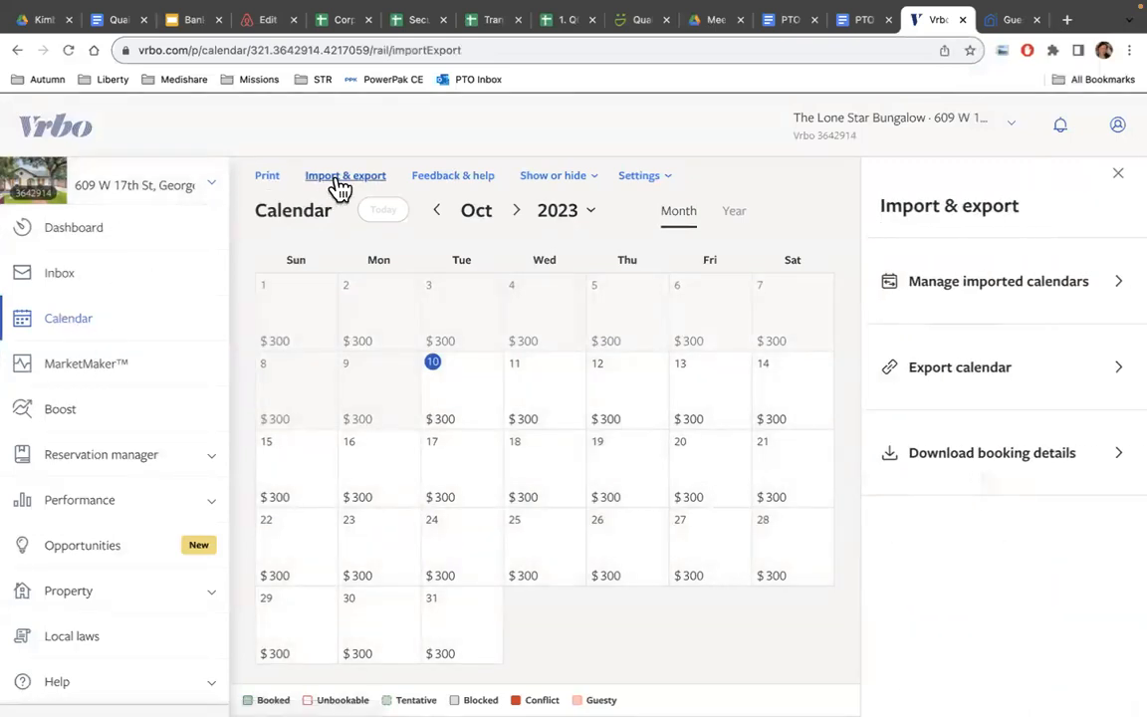
click(1005, 383)
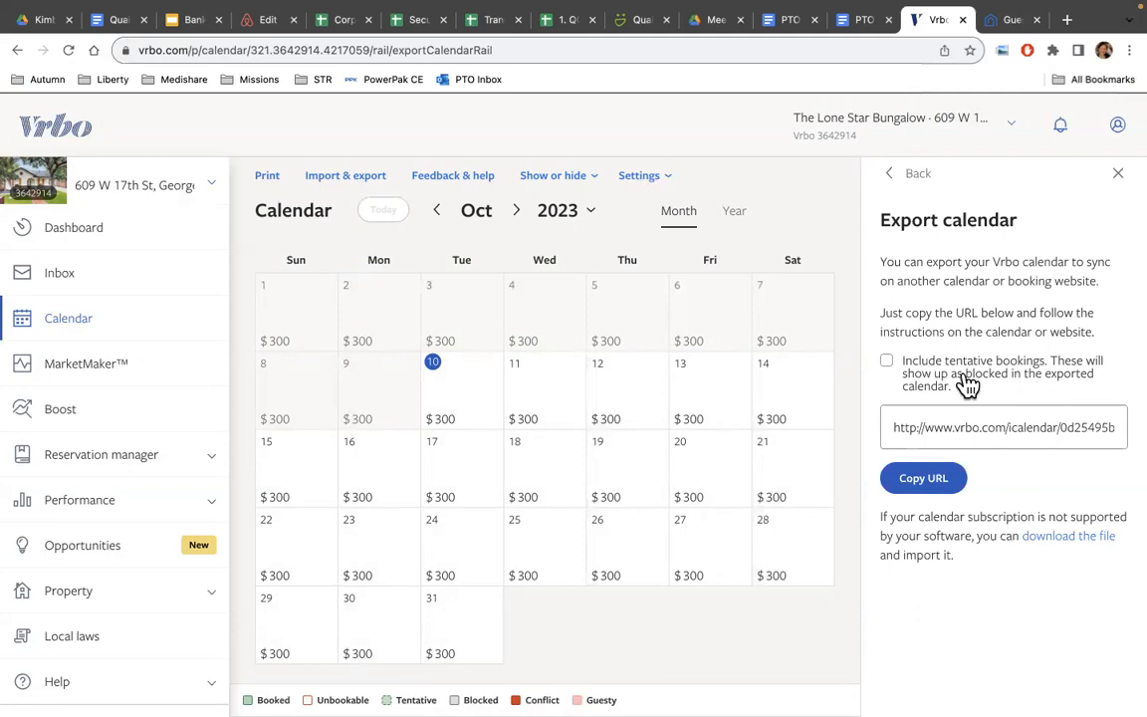
click(918, 480)
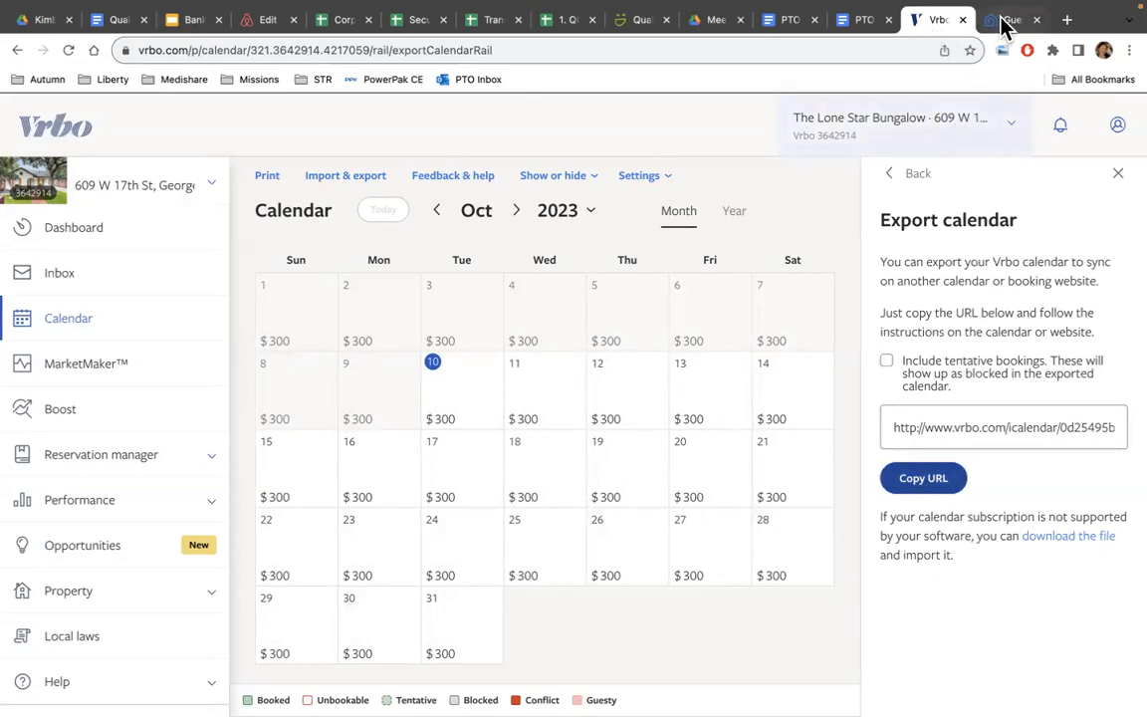
click(1006, 22)
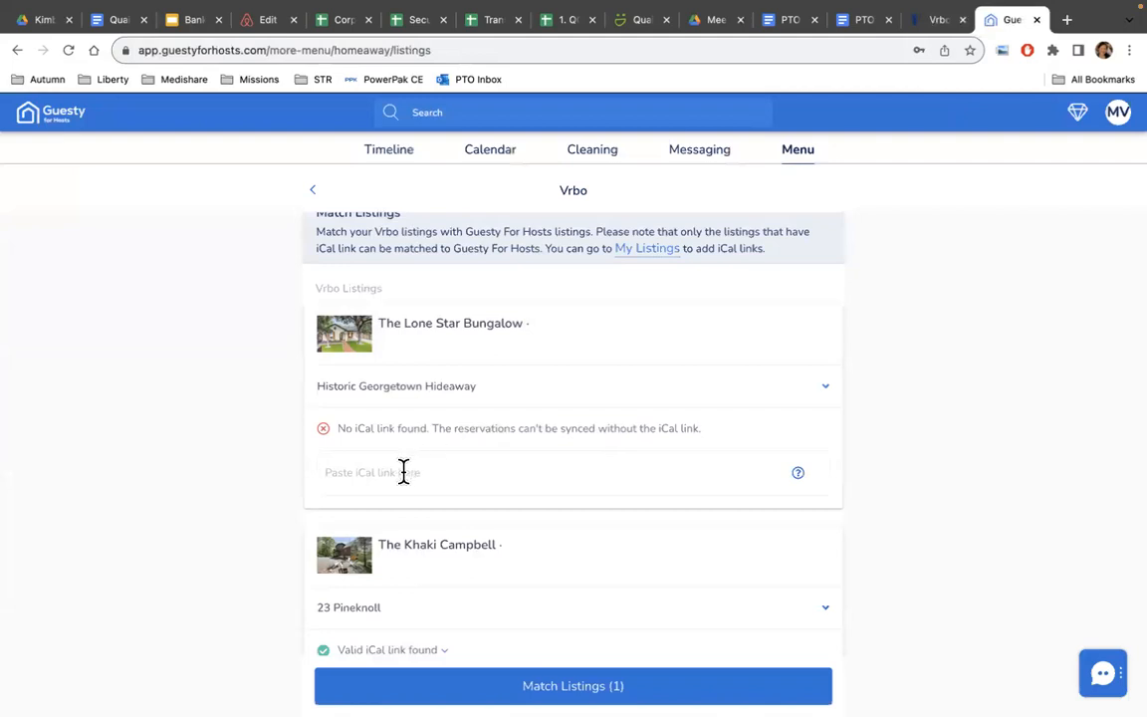
Paste the Vrbo export URL and save The Lone Star Bungalow's match to Historic Georgetown Hideaway.
key(ctrl+v)
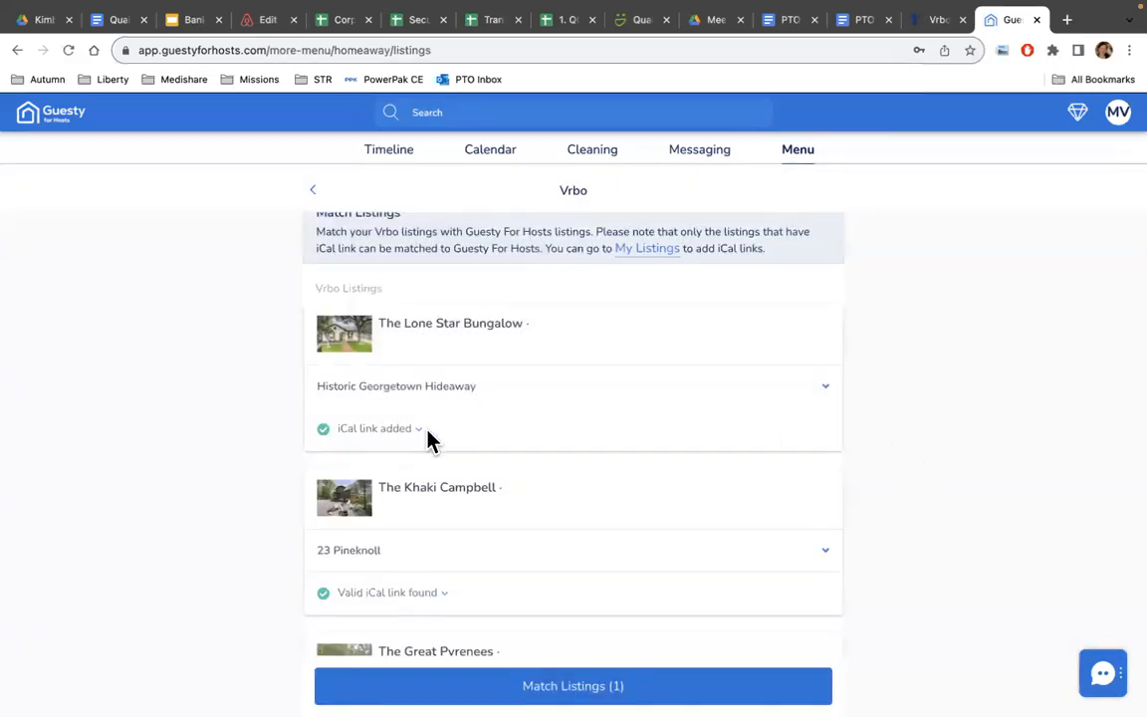
click(826, 386)
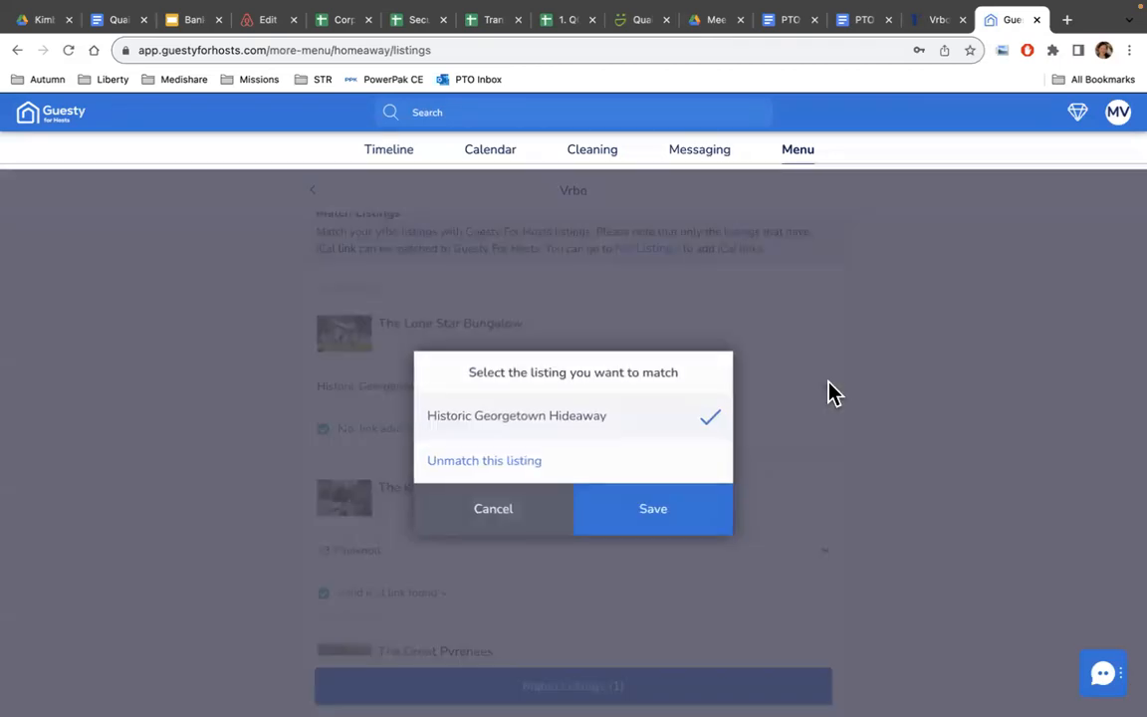
click(630, 518)
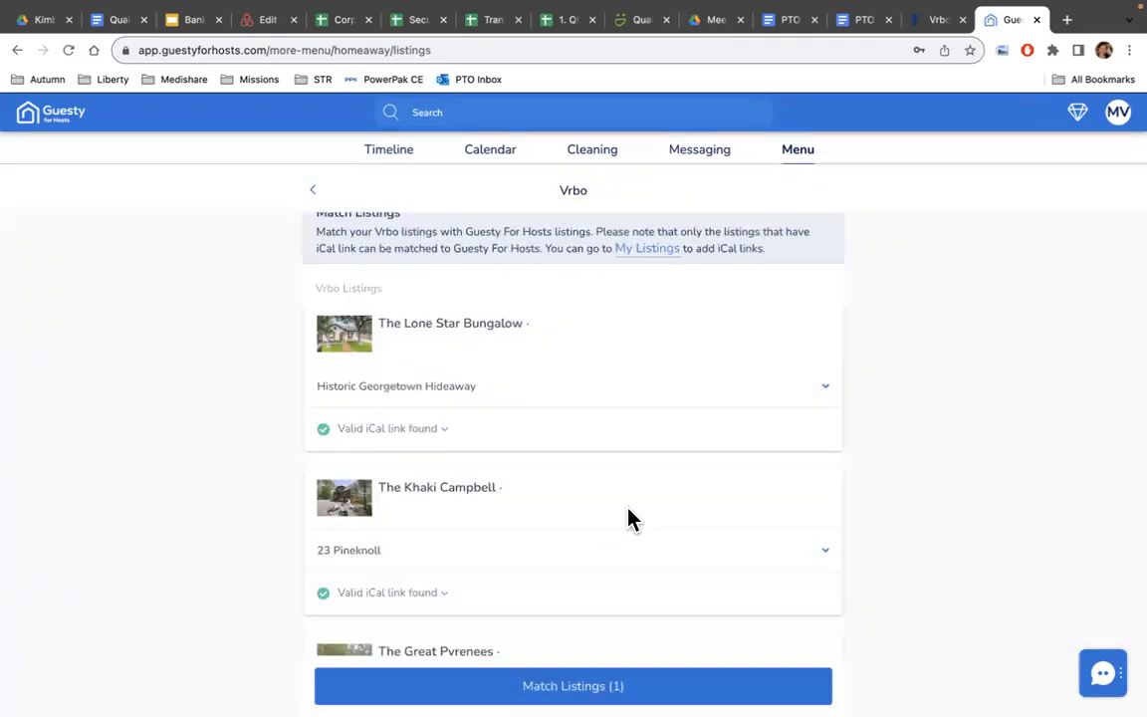
click(572, 686)
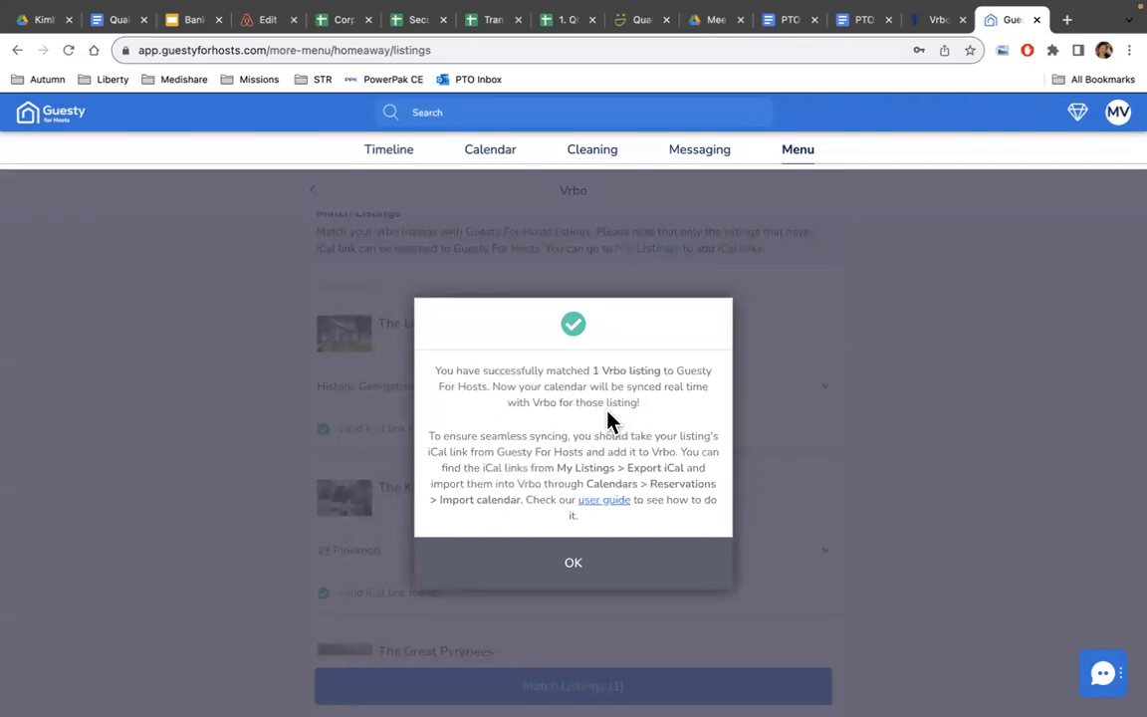
click(574, 568)
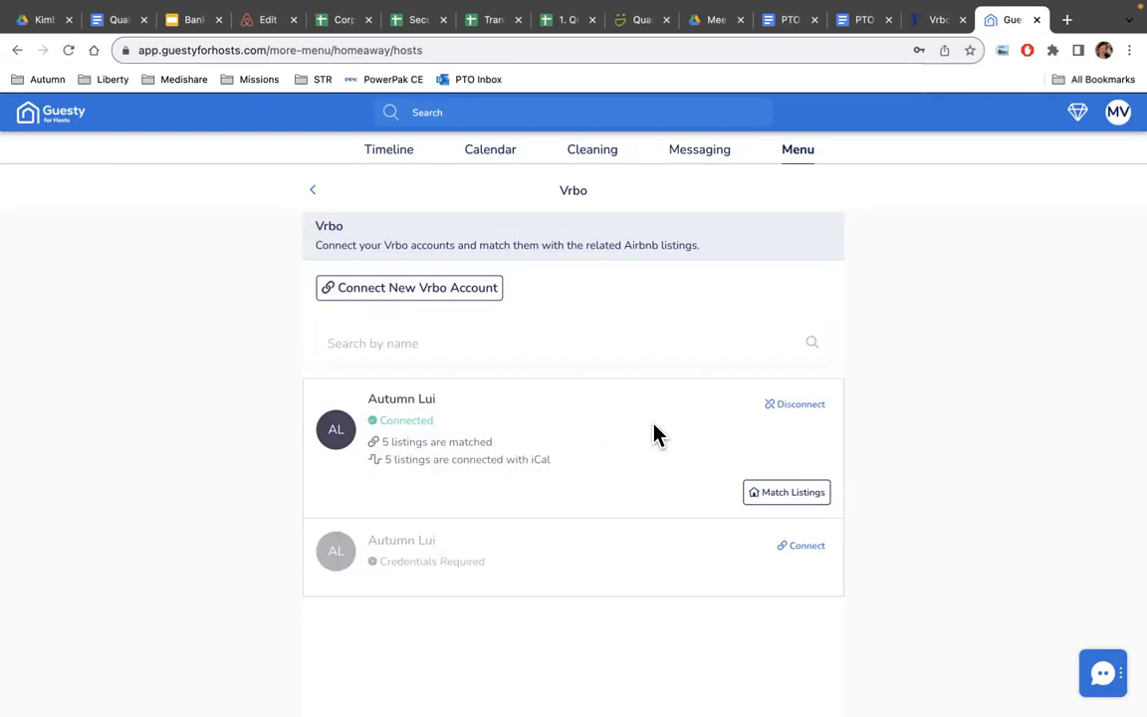
Open the Historic Georgetown Hideaway listing from My Listings.
click(801, 159)
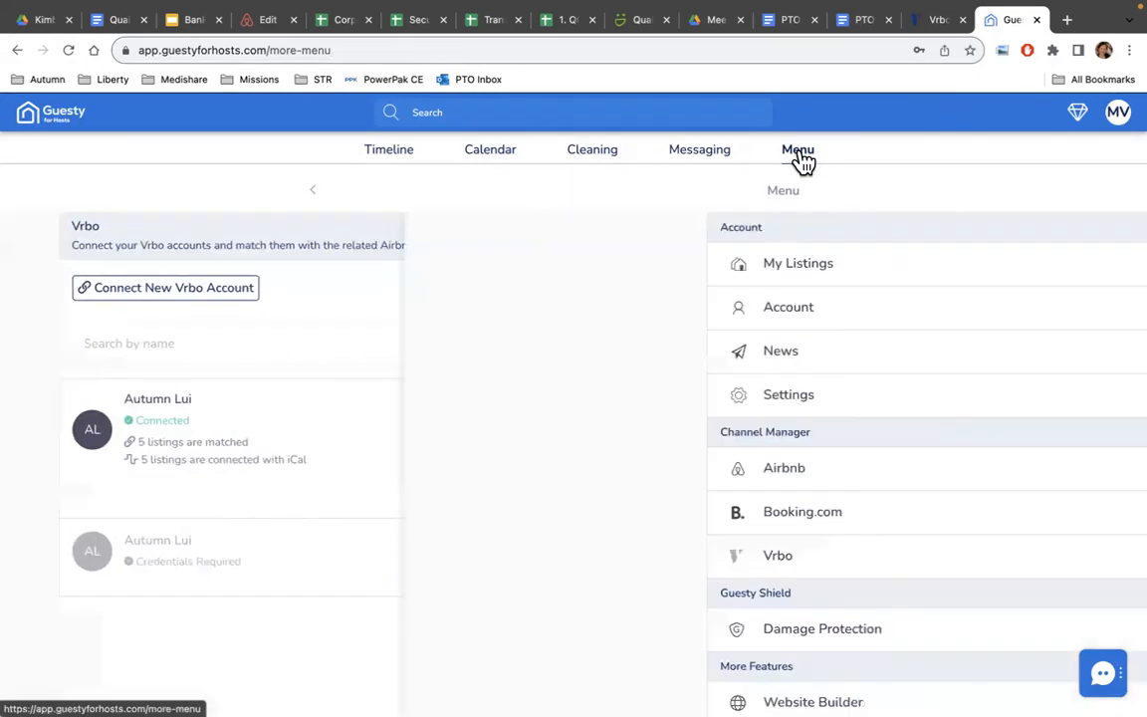
click(562, 277)
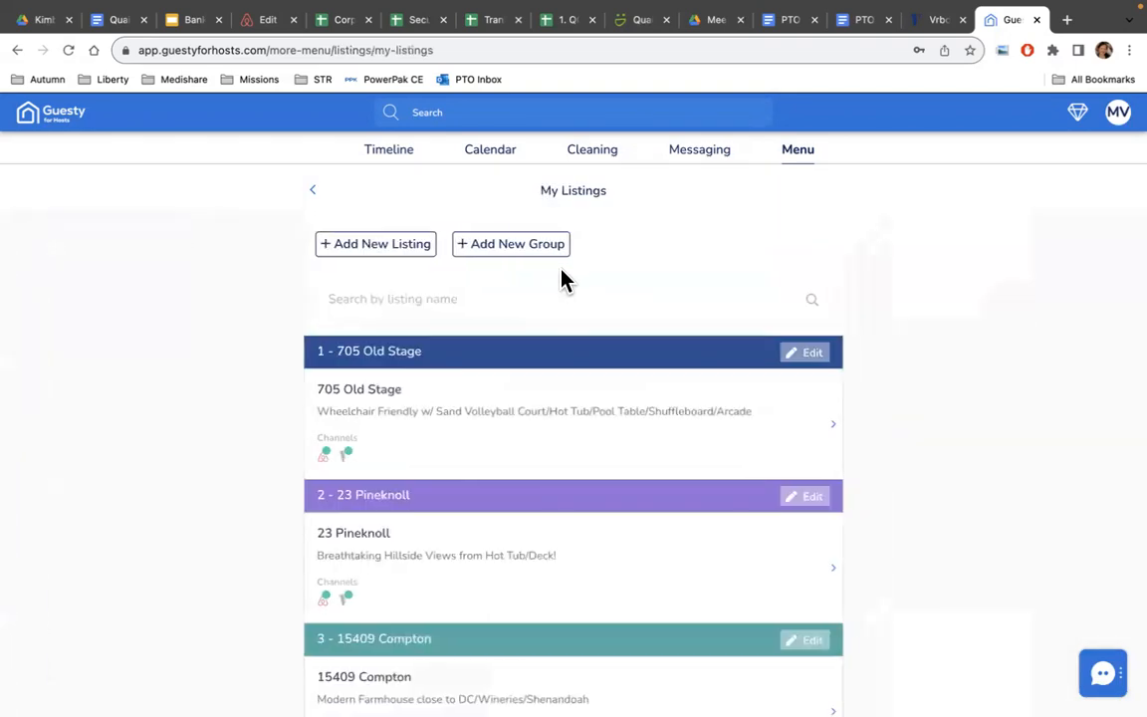
scroll(560, 499, down, 5)
click(371, 602)
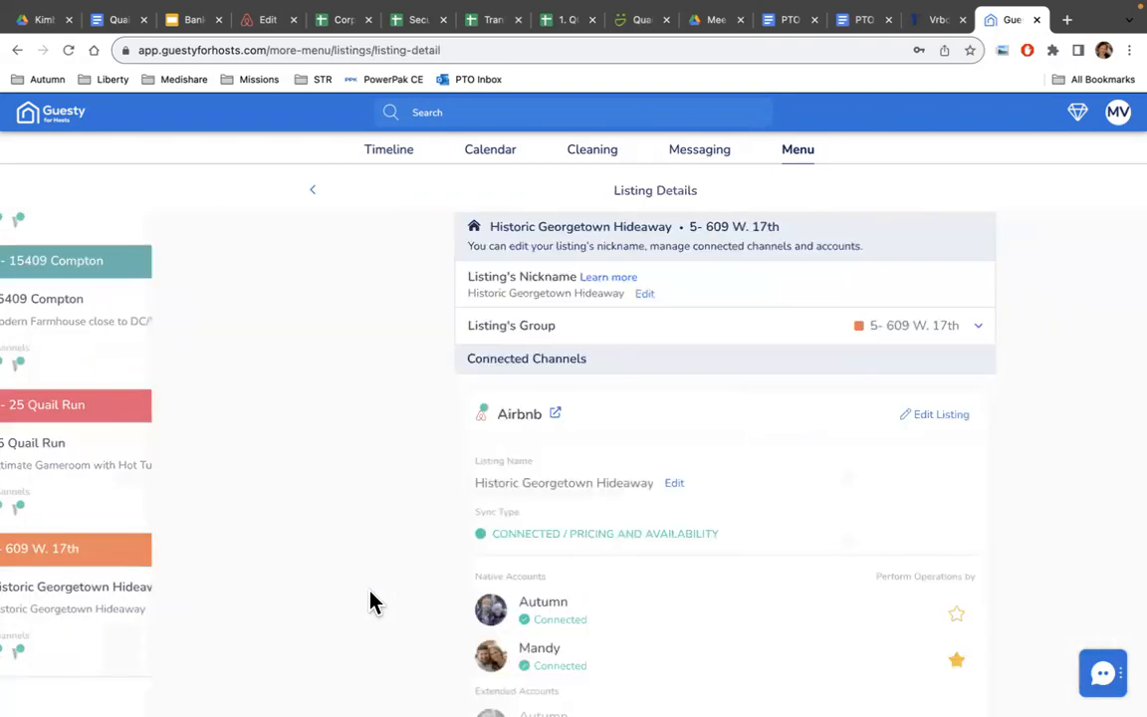
Export the listing's iCal and copy its Guesty sync link.
scroll(657, 460, down, 5)
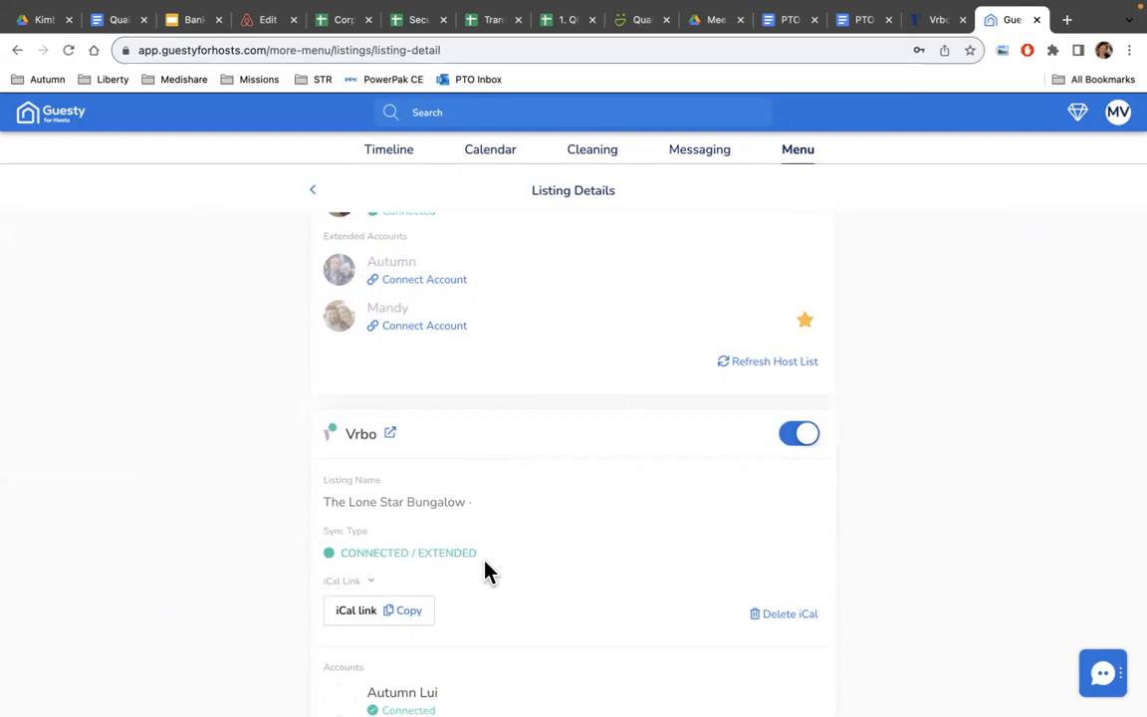
scroll(488, 571, down, 2)
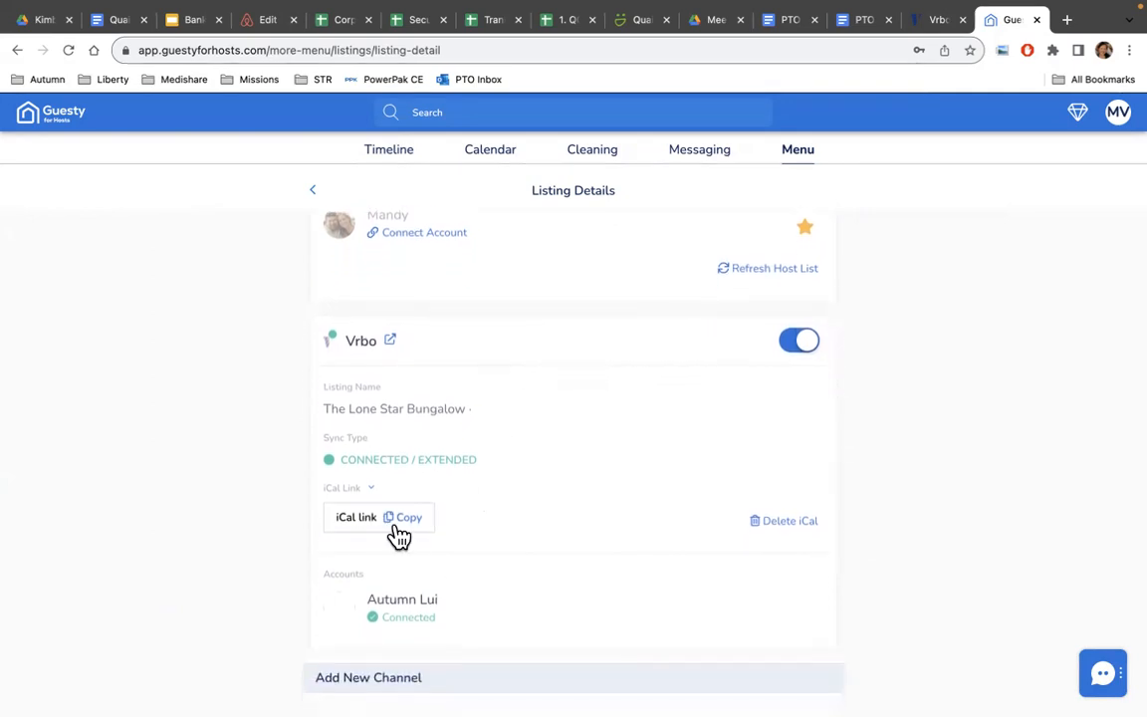
scroll(504, 533, down, 5)
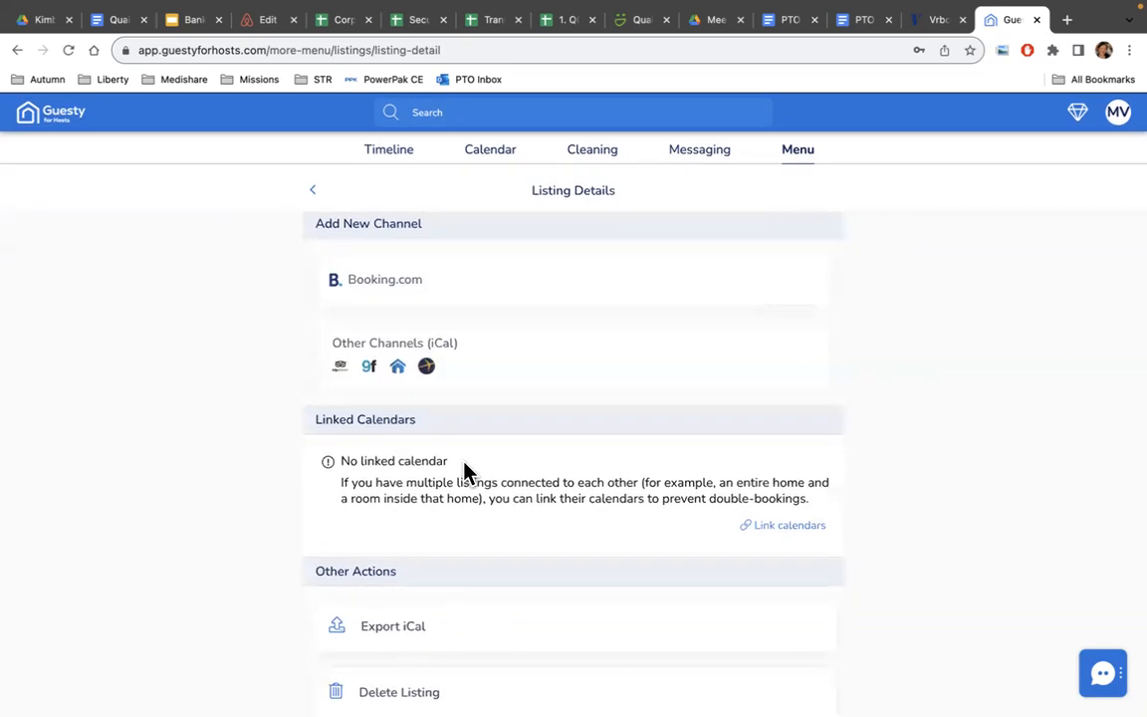
scroll(464, 471, up, 10)
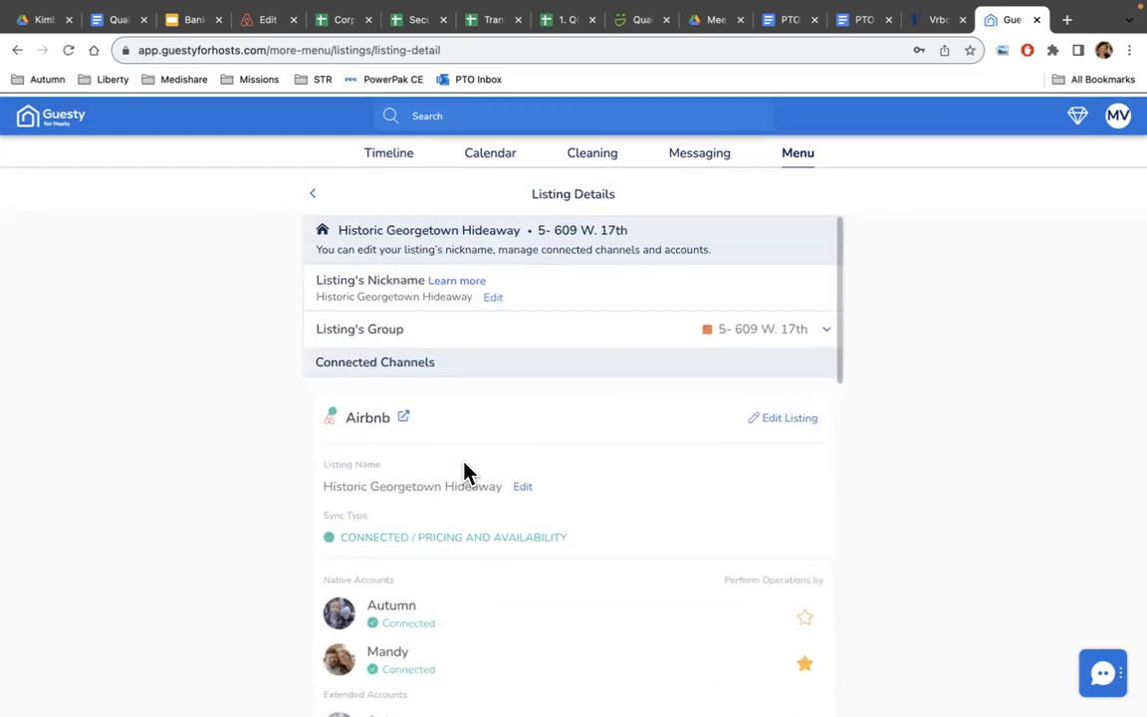
scroll(464, 471, down, 10)
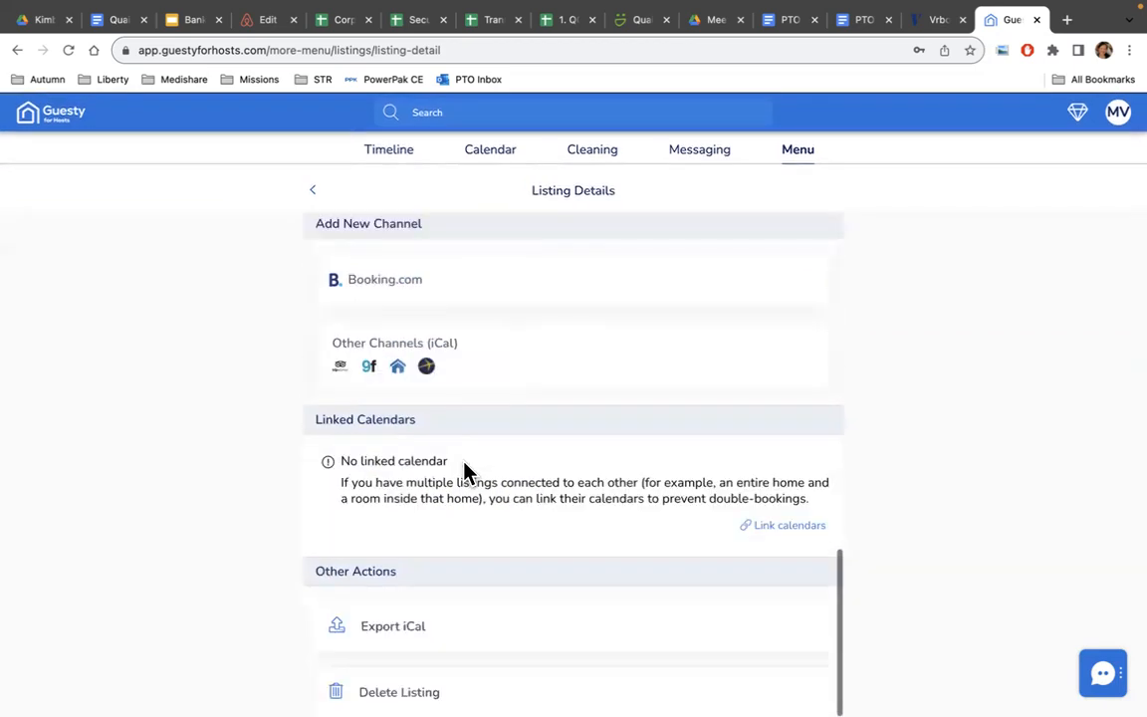
click(387, 637)
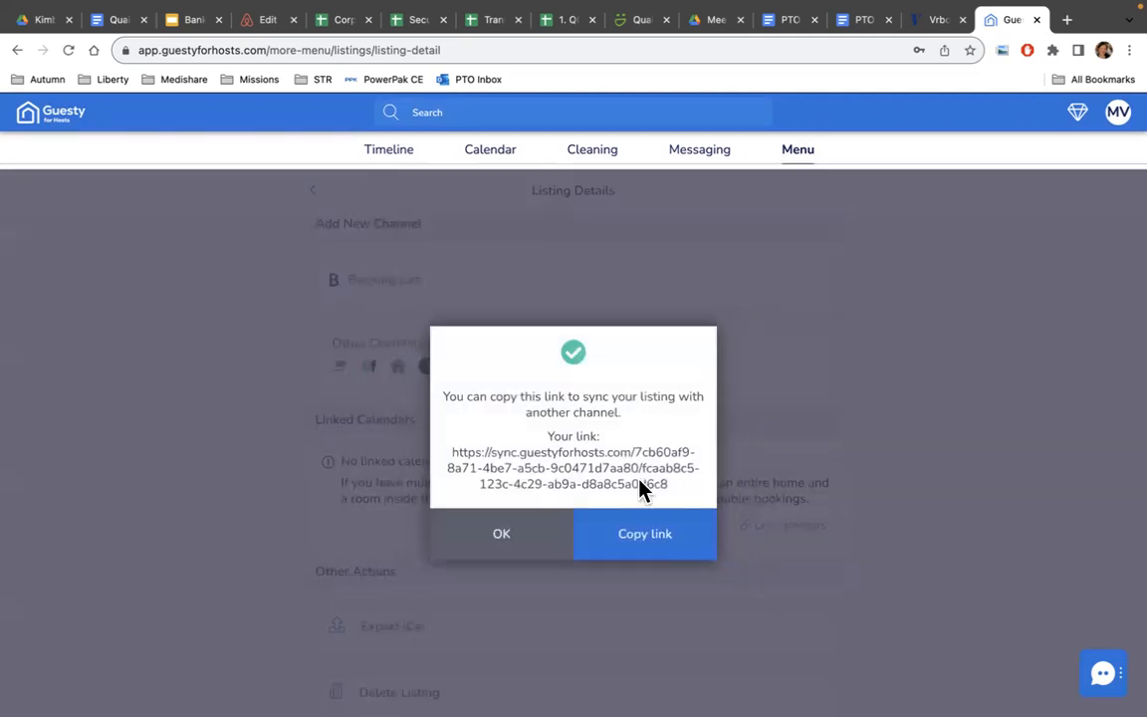
click(640, 549)
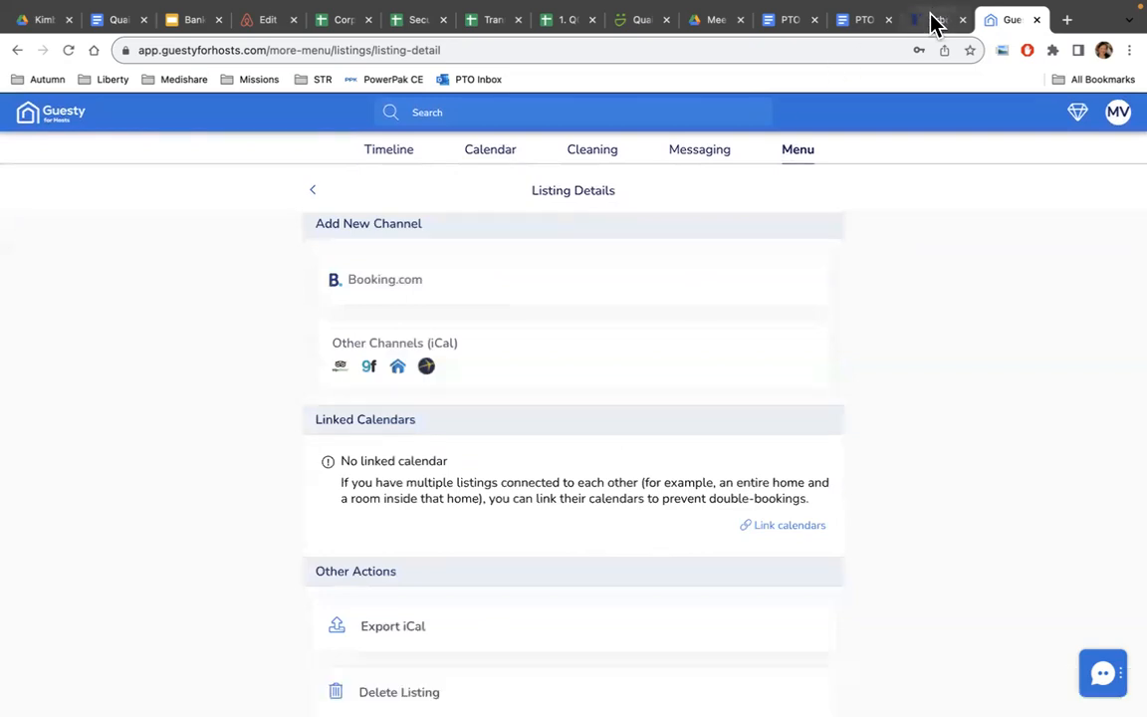
click(934, 20)
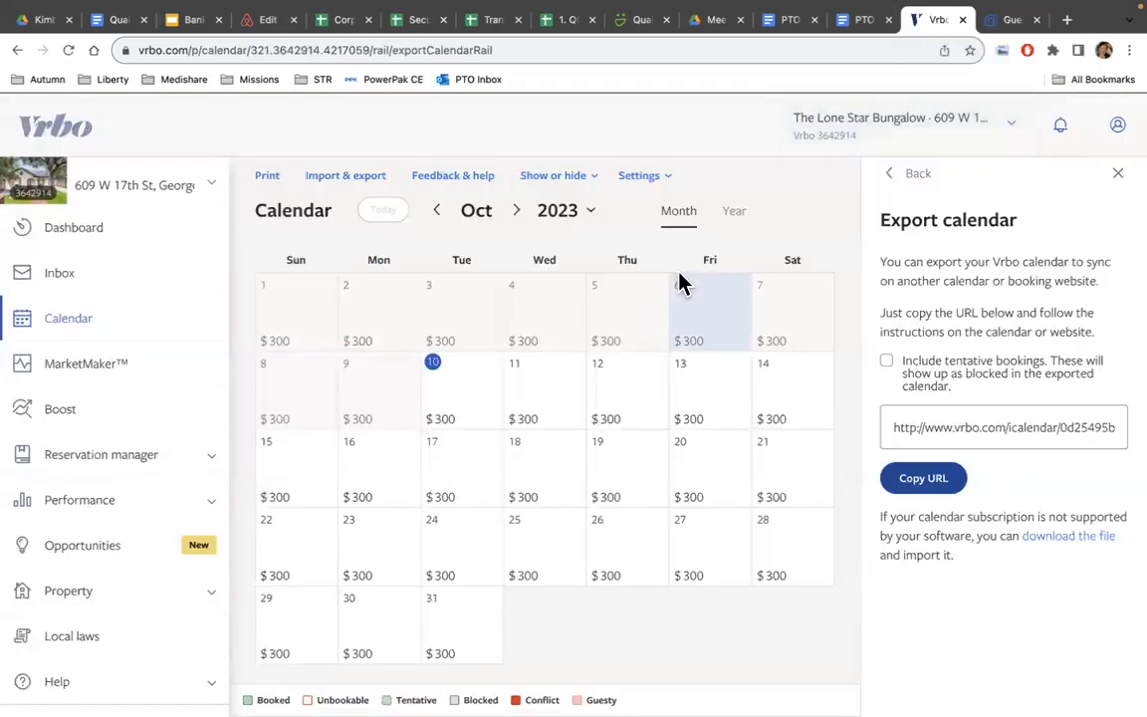
Delete the existing Guesty calendar from Vrbo's imported calendars.
click(348, 186)
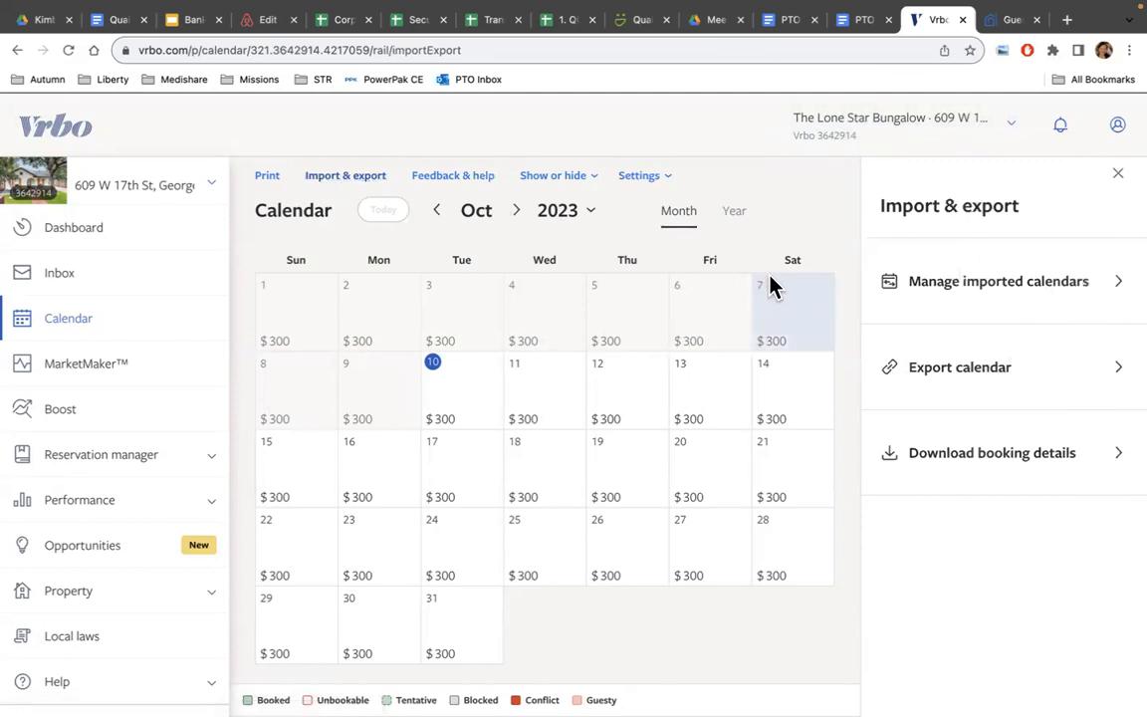
click(999, 288)
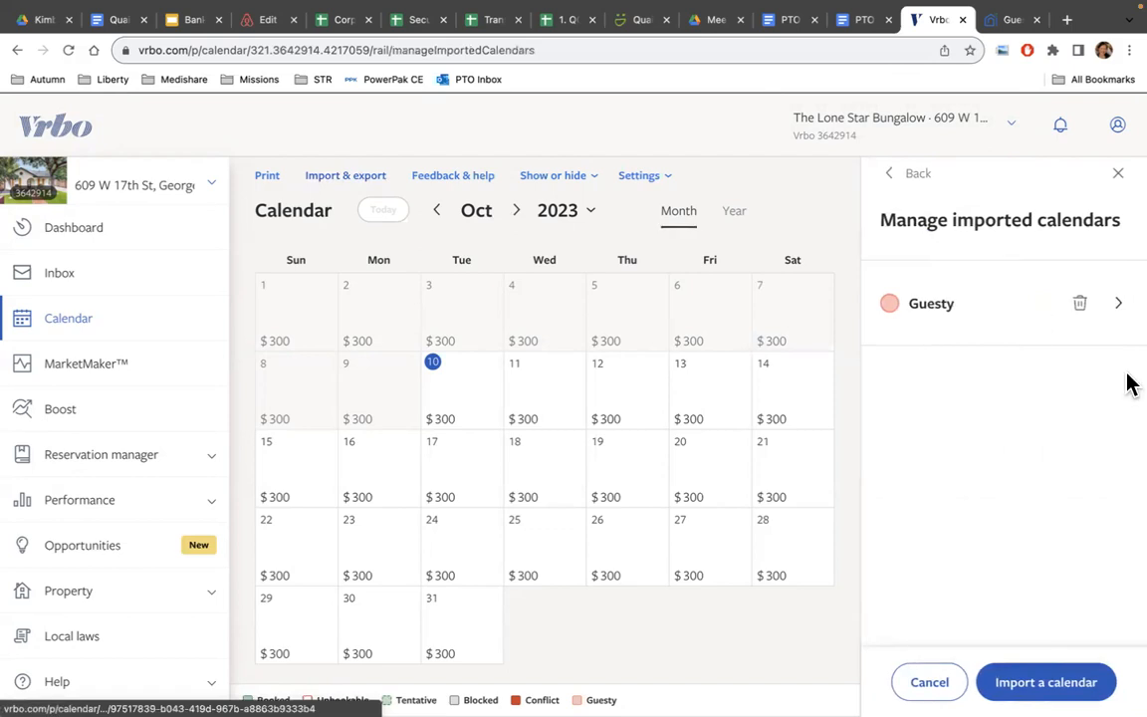
click(1080, 305)
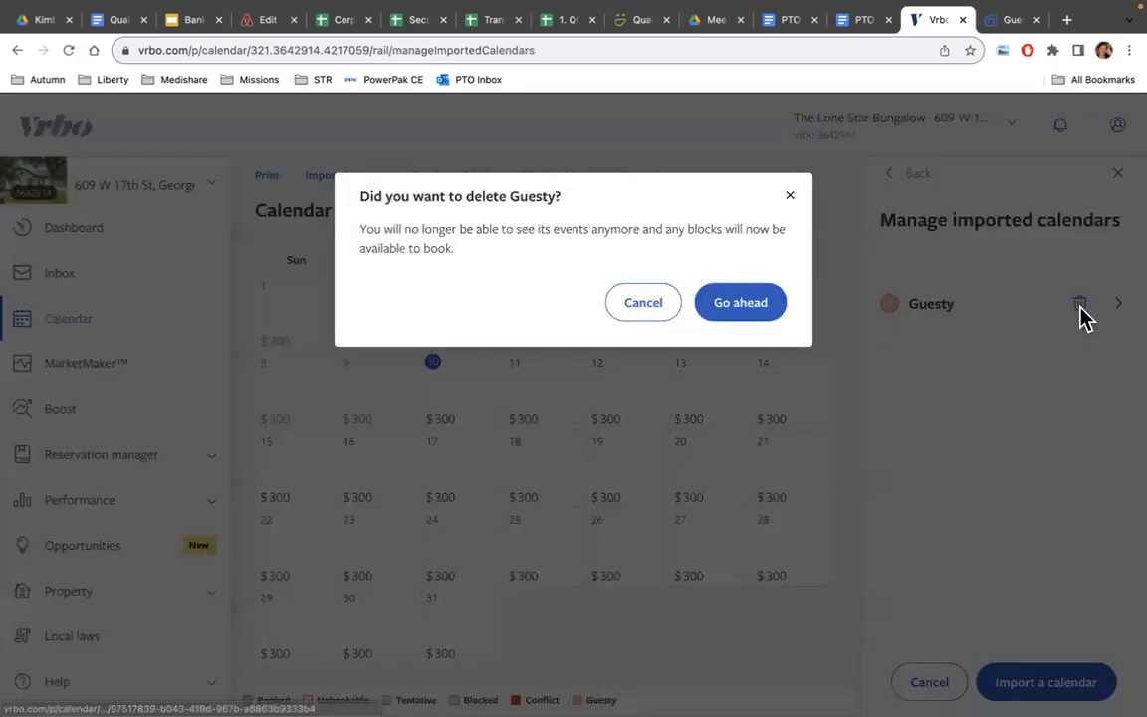
click(735, 312)
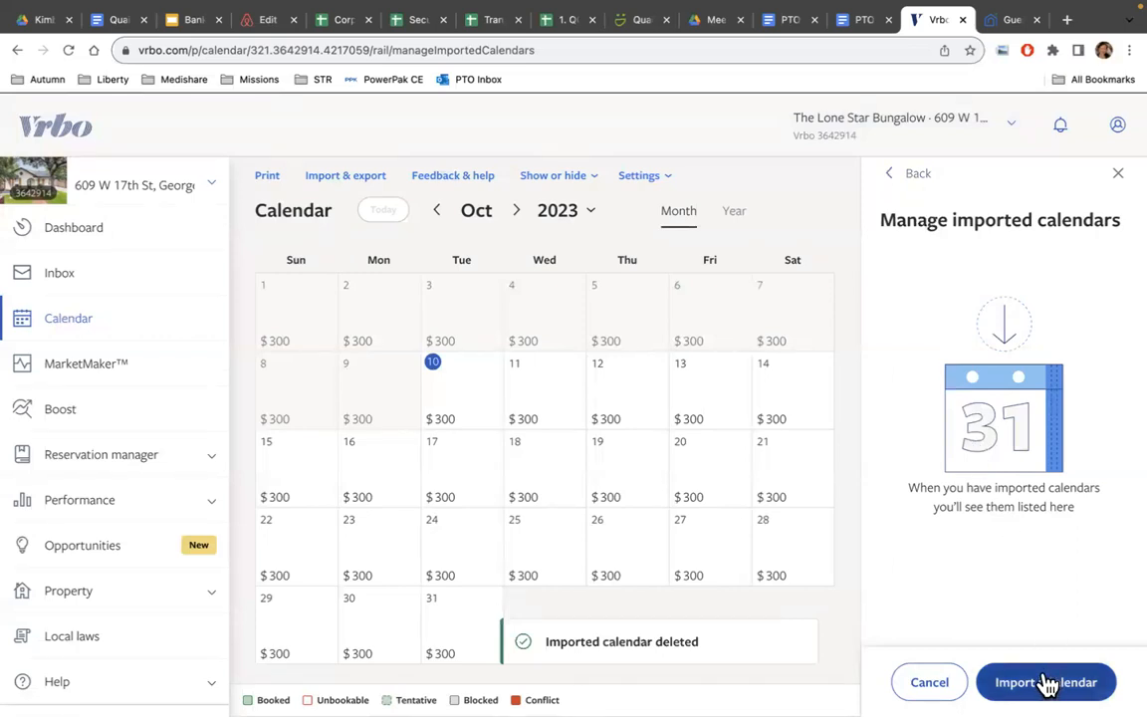
Start a new calendar import with the pasted Guesty sync URL, keeping imported events set to Block.
click(370, 181)
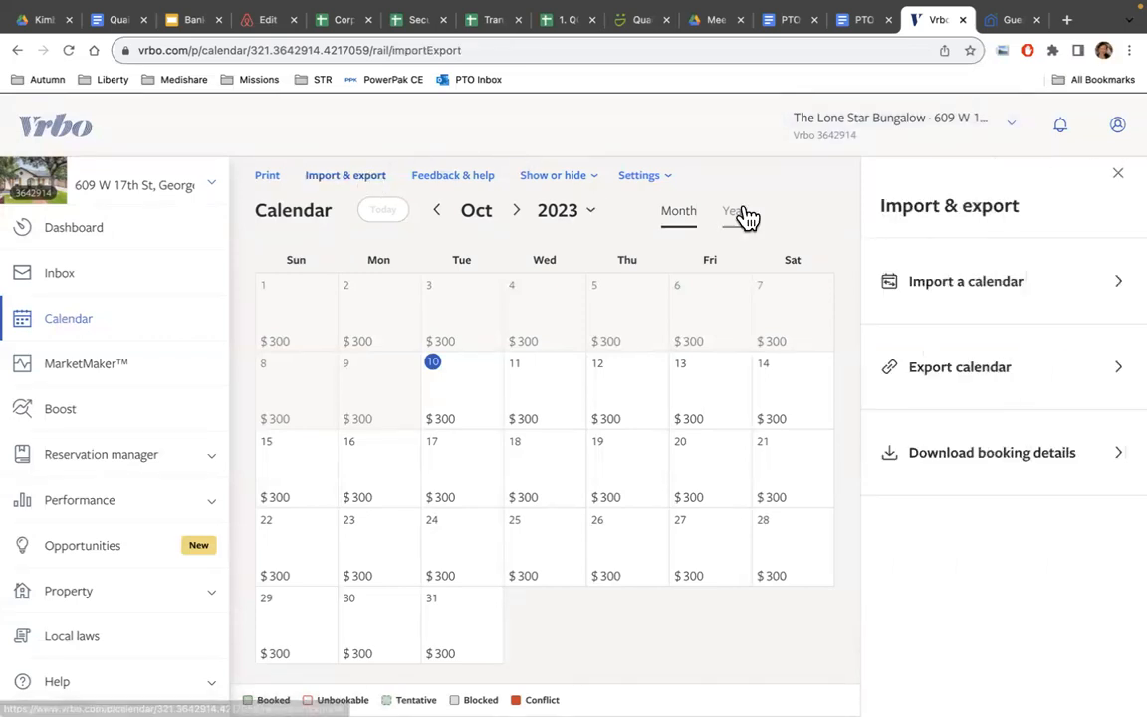
click(968, 289)
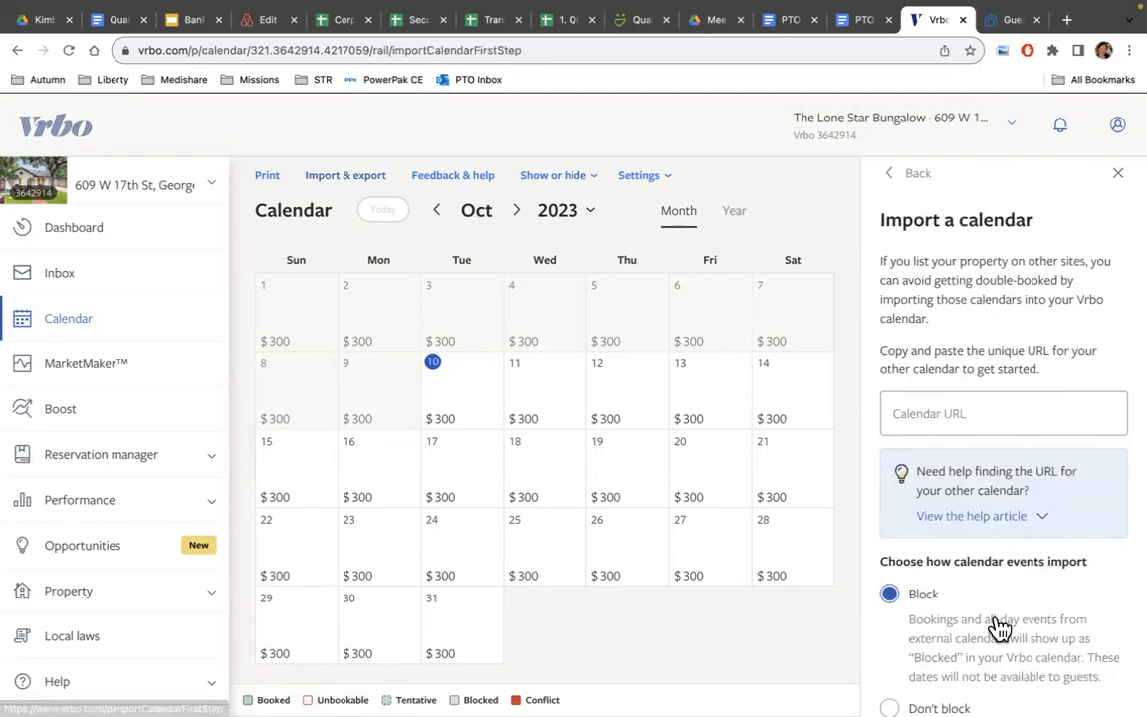
scroll(1020, 485, down, 3)
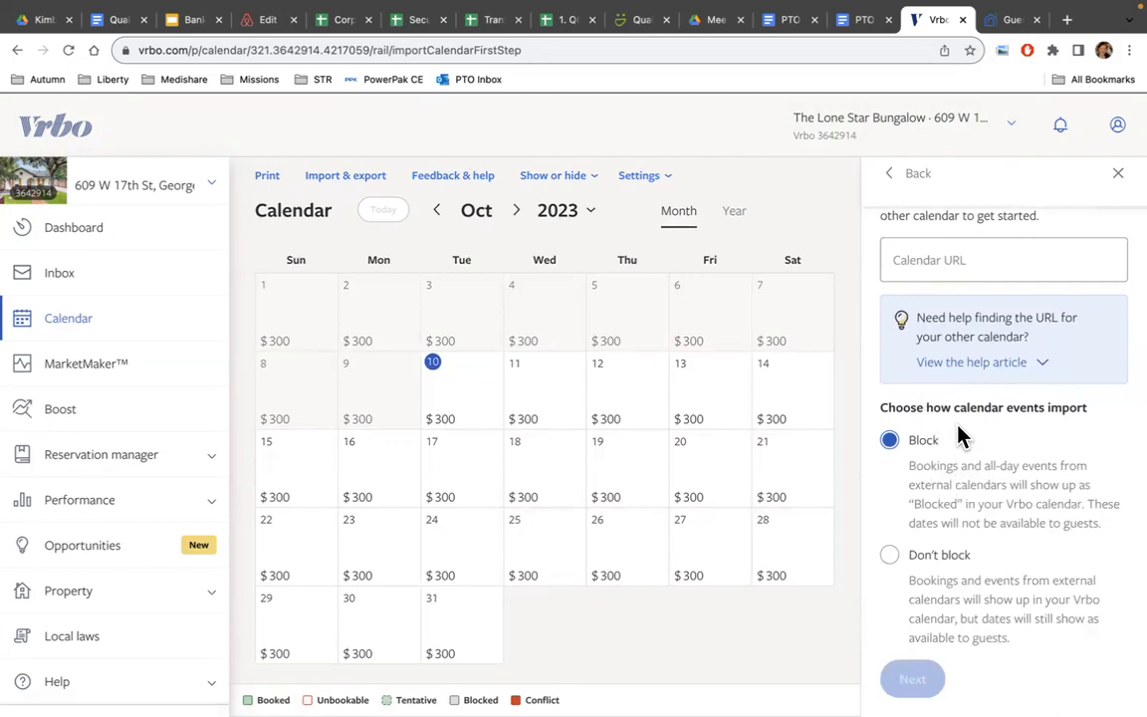
scroll(985, 443, up, 1)
scroll(989, 443, up, 2)
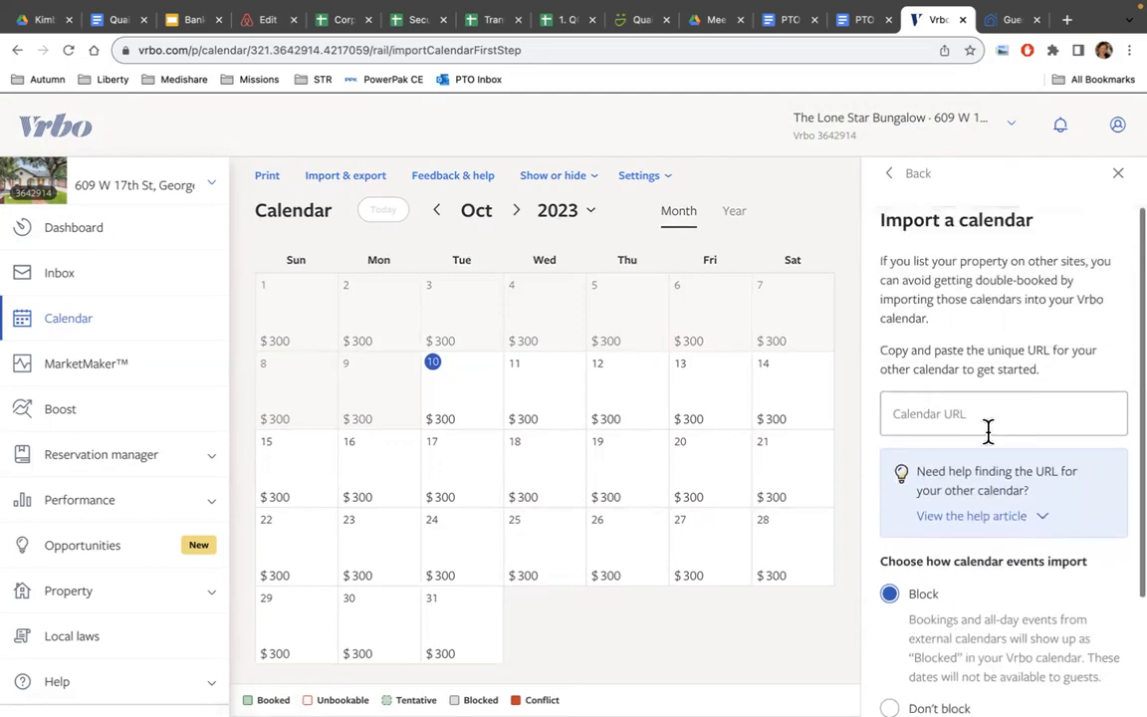
click(944, 408)
key(super+v)
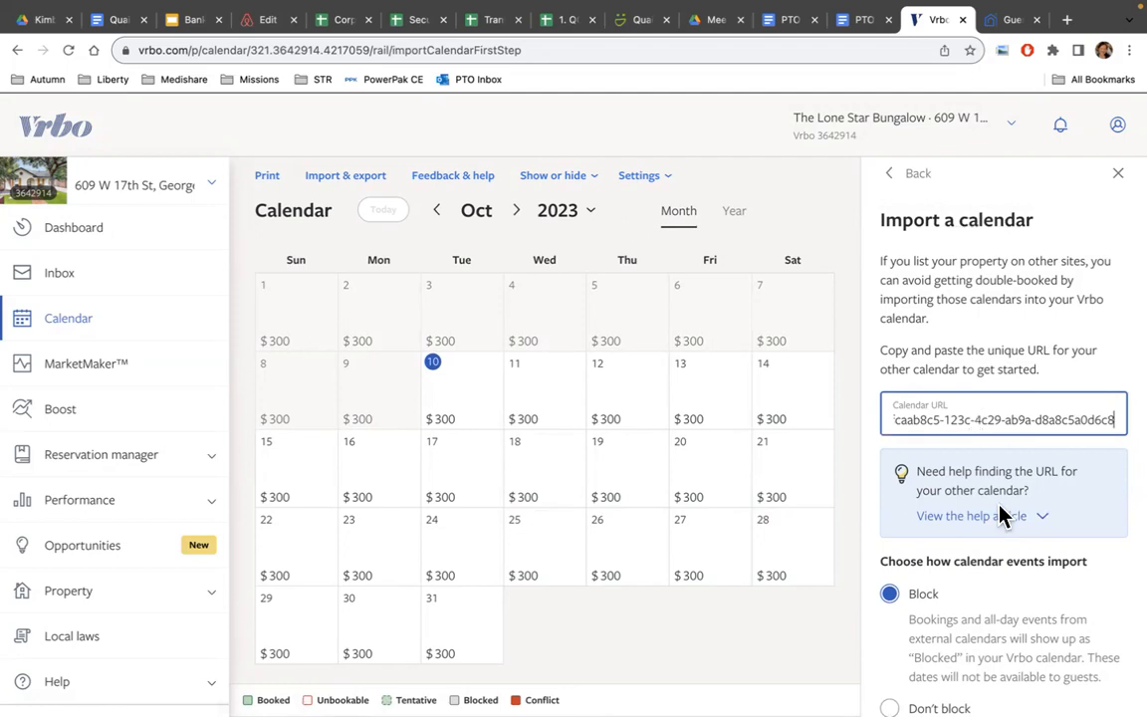
scroll(1003, 523, down, 2)
scroll(1008, 530, down, 2)
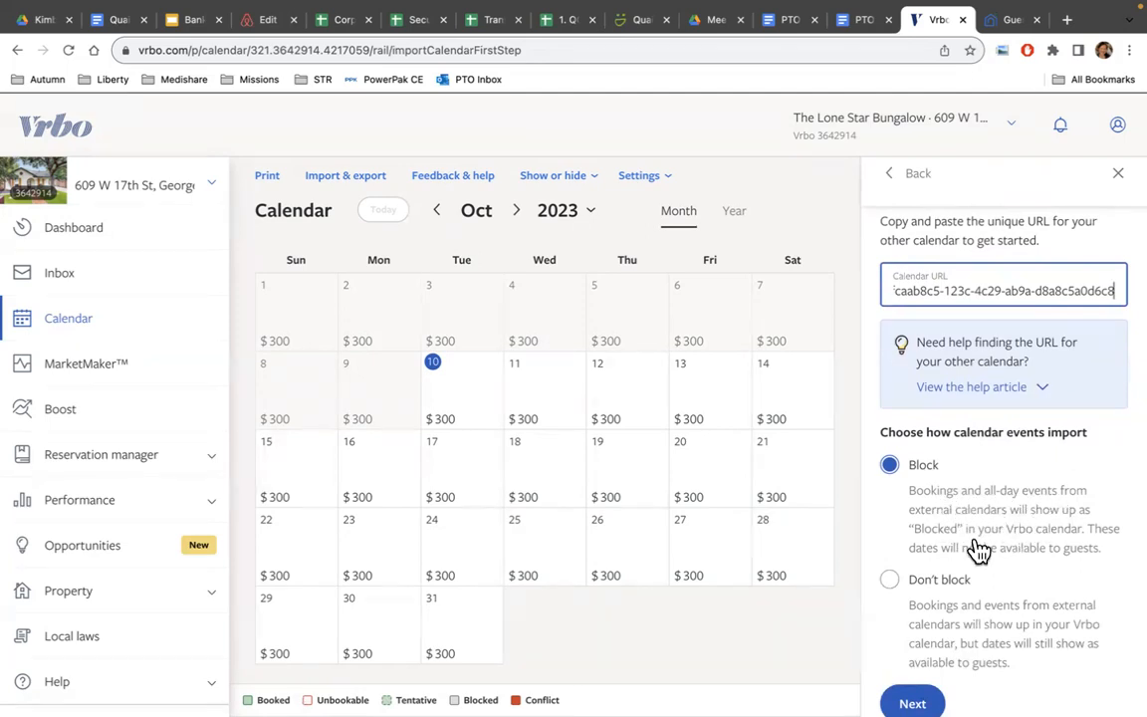
scroll(1001, 563, down, 1)
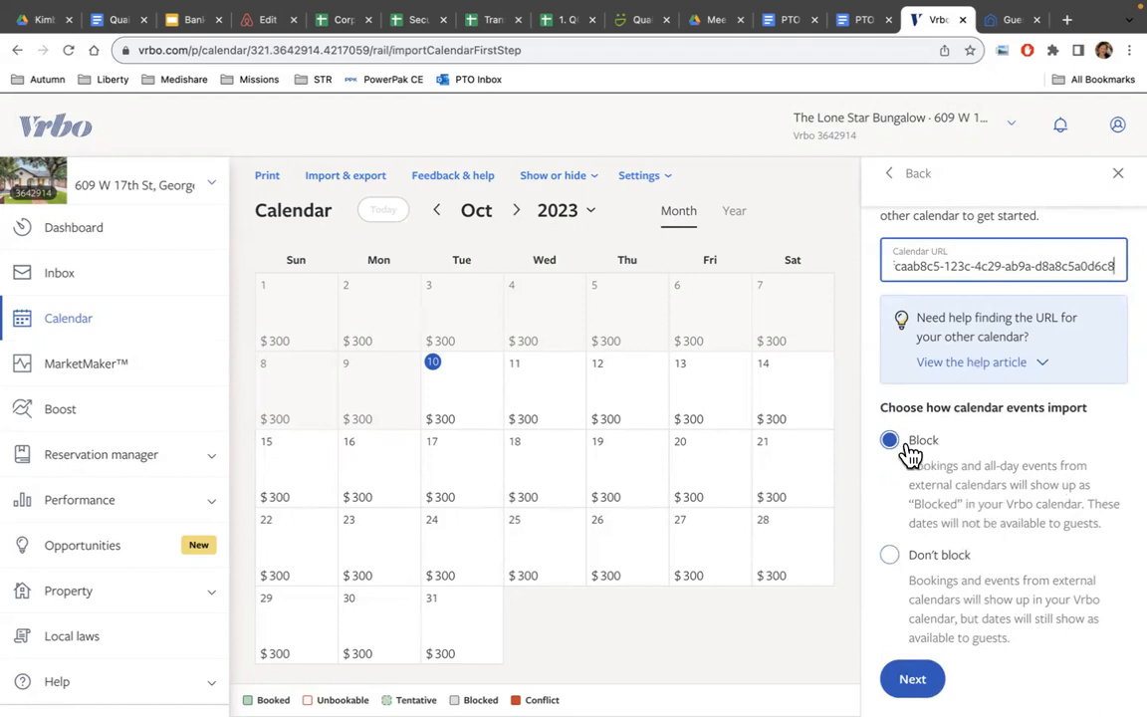
click(912, 680)
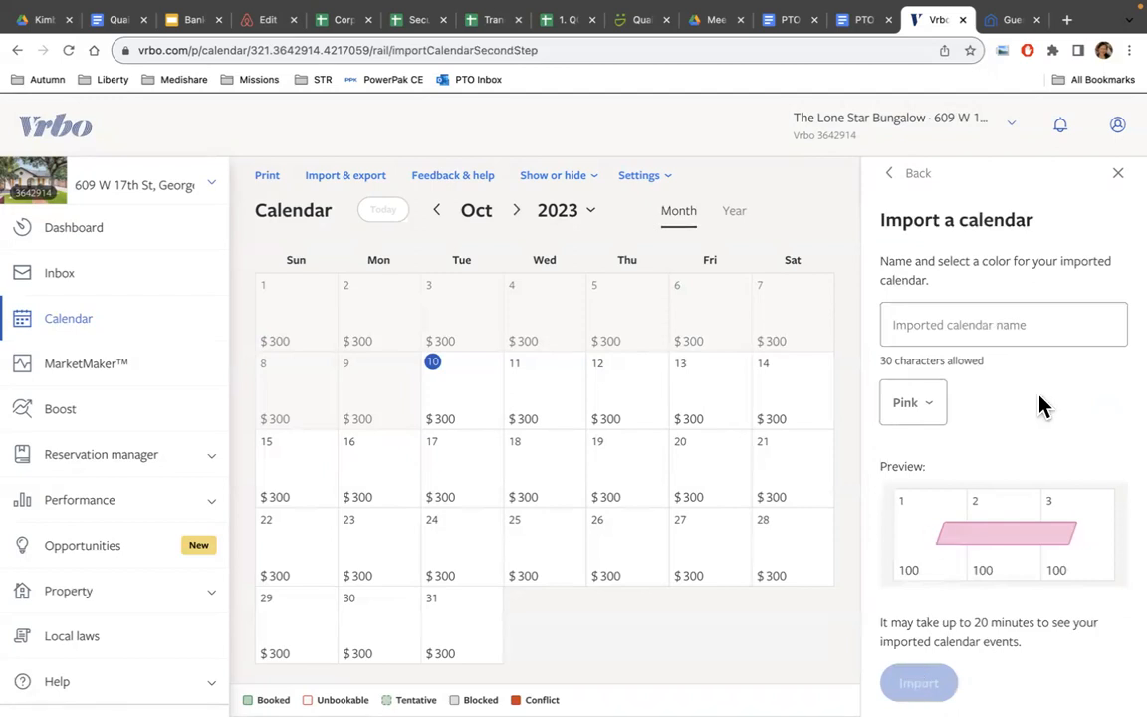
Name the imported calendar 'Guesty', colour it orange, import it and close the imported calendars panel.
click(926, 410)
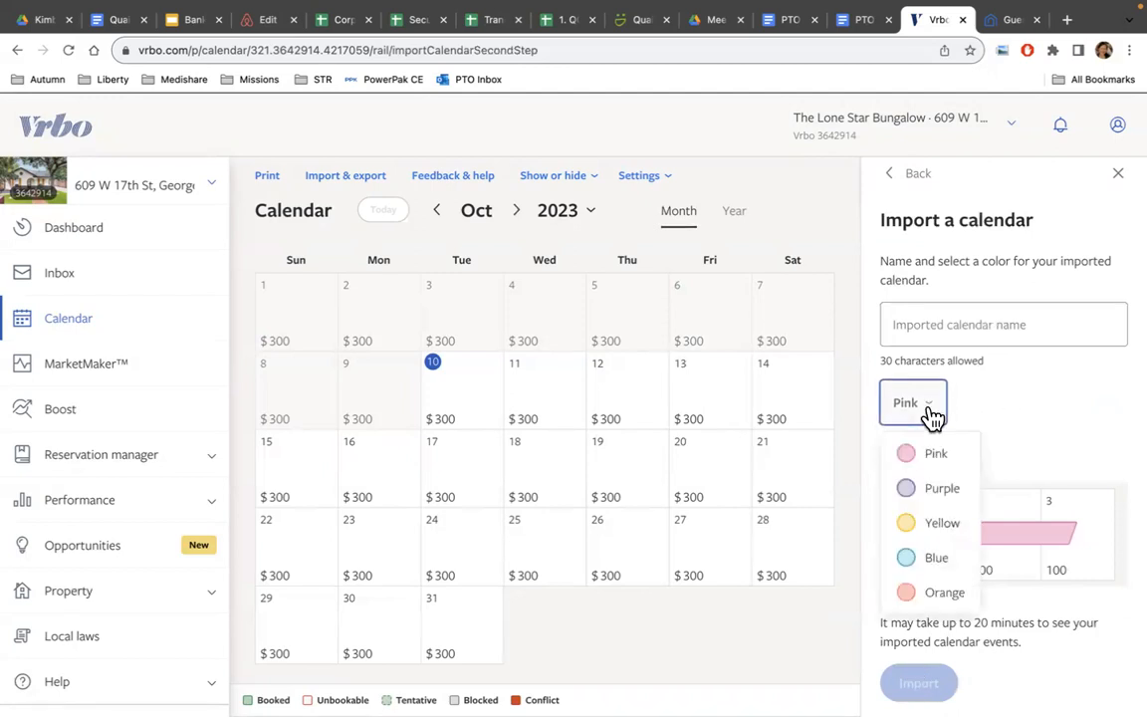
click(926, 334)
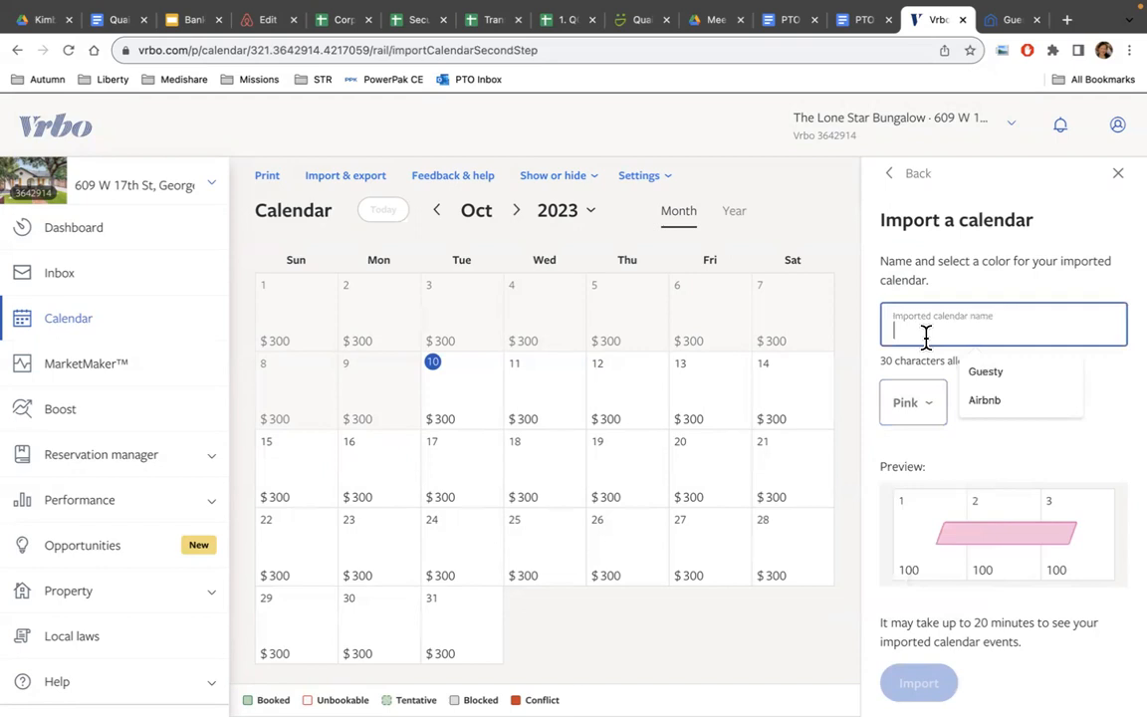
text(Guesty)
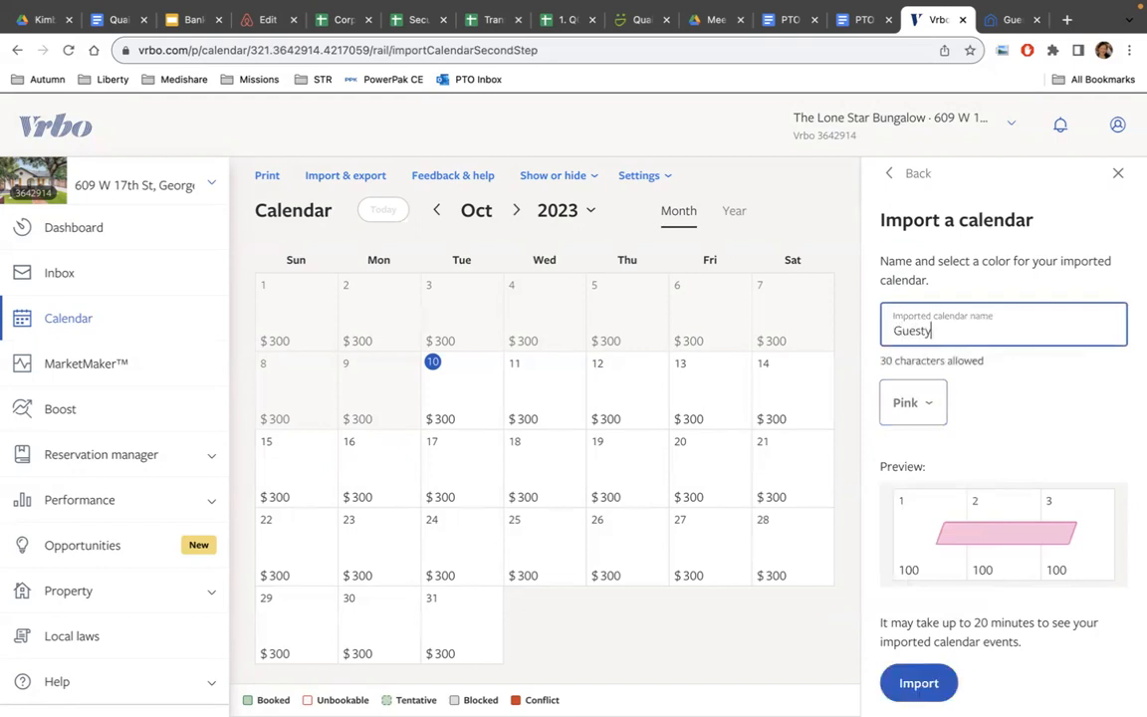
click(926, 410)
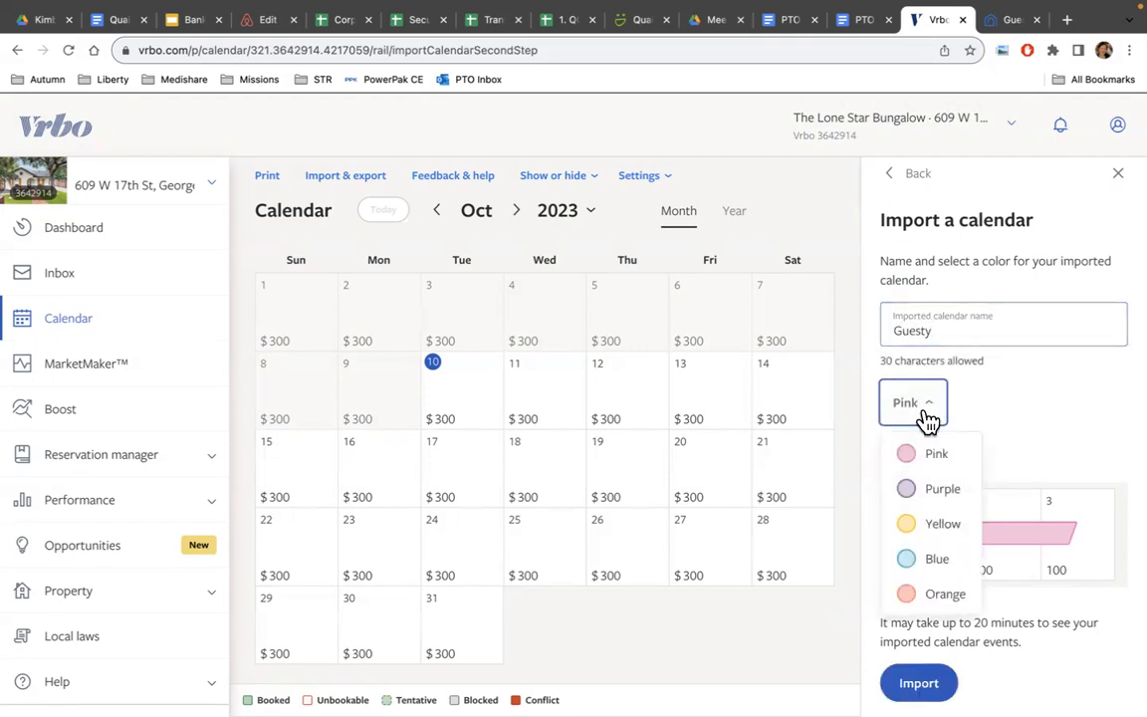
click(930, 597)
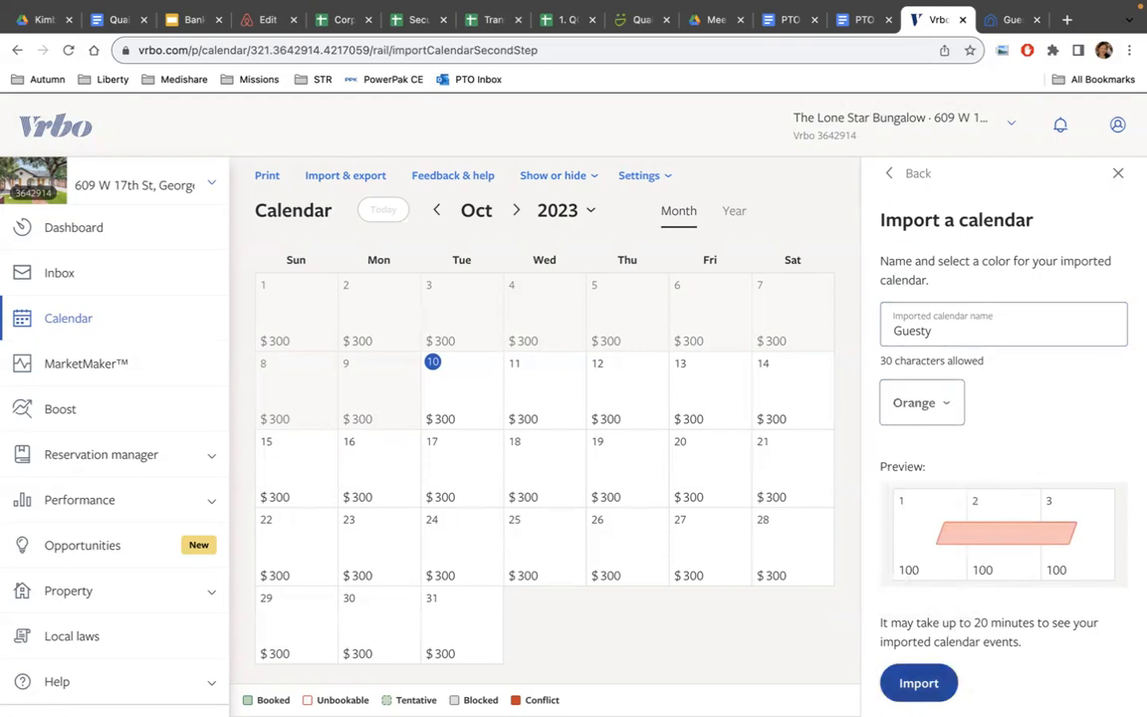
click(918, 683)
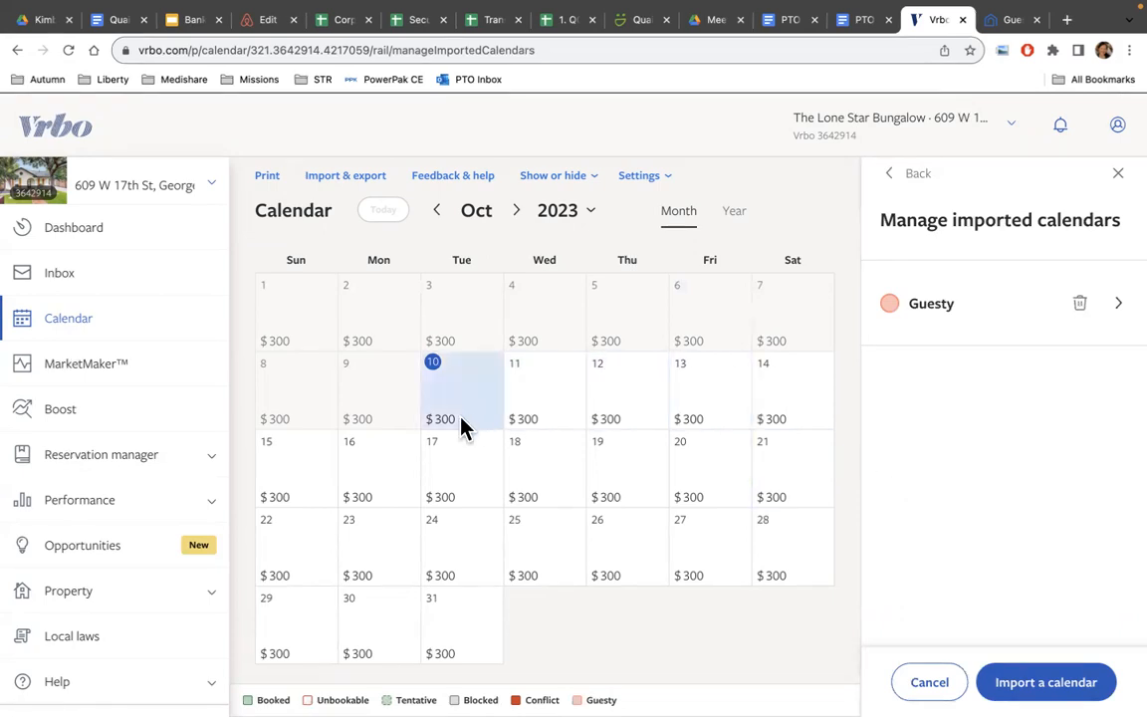
click(1119, 180)
Review the Guesty listing details showing Vrbo as CONNECTED / EXTENDED.
click(1016, 20)
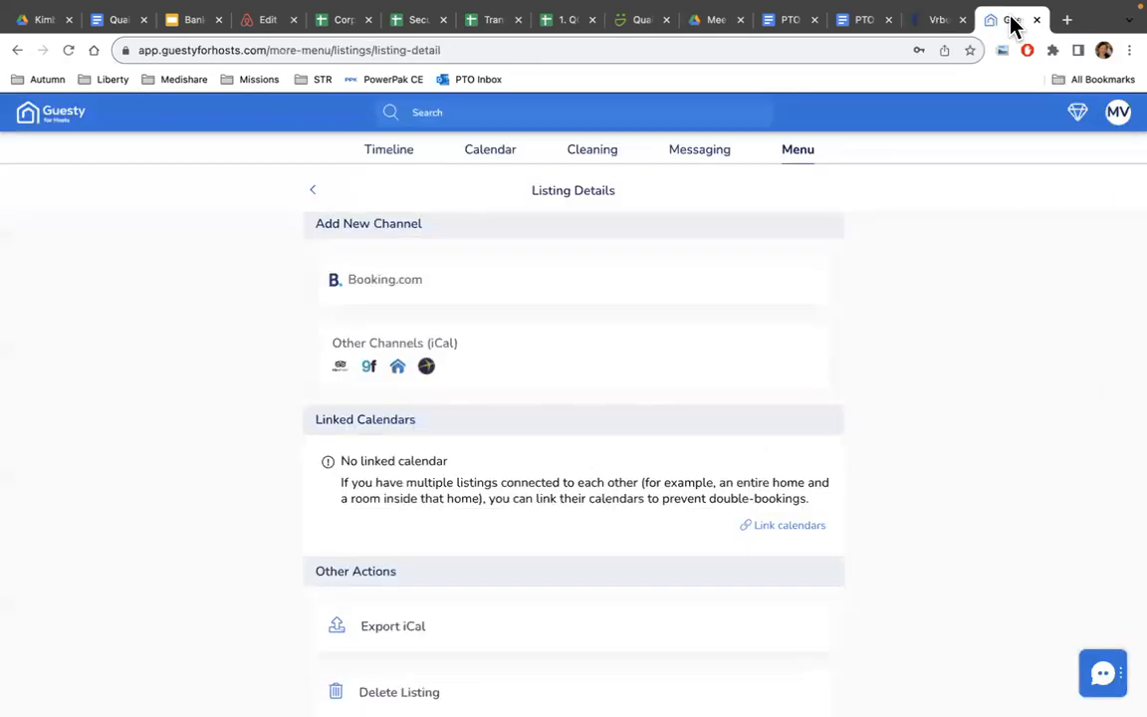
scroll(617, 503, up, 5)
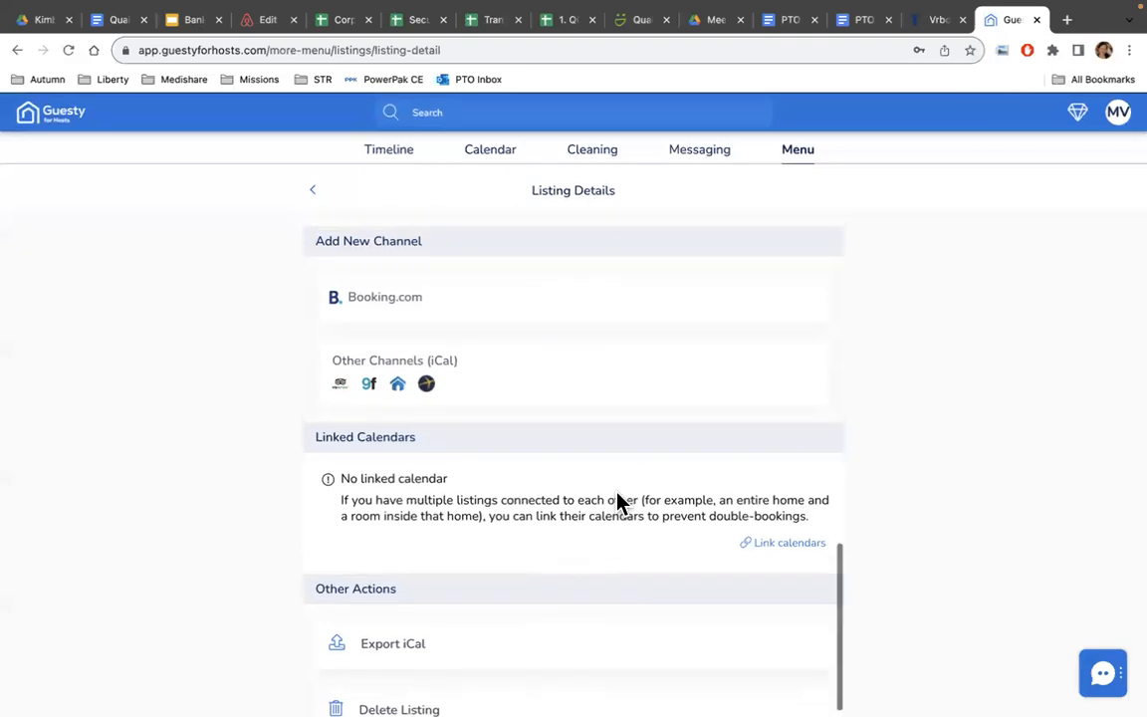
scroll(618, 503, down, 3)
scroll(617, 503, up, 2)
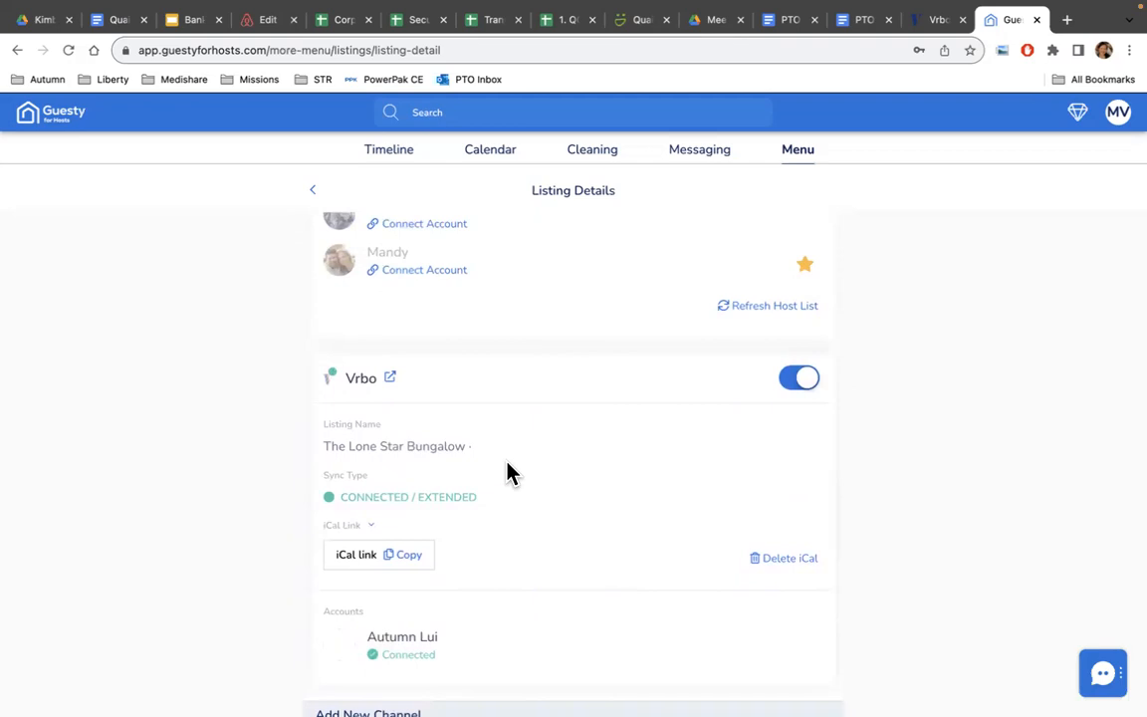
scroll(533, 574, down, 2)
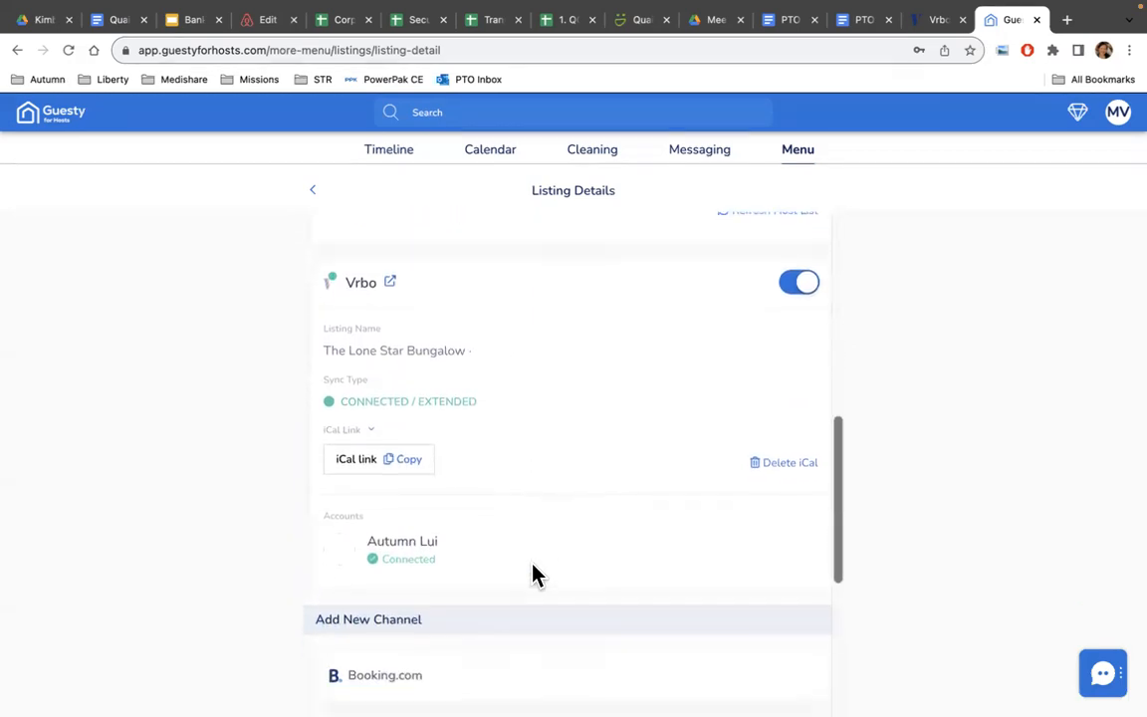
scroll(568, 558, down, 5)
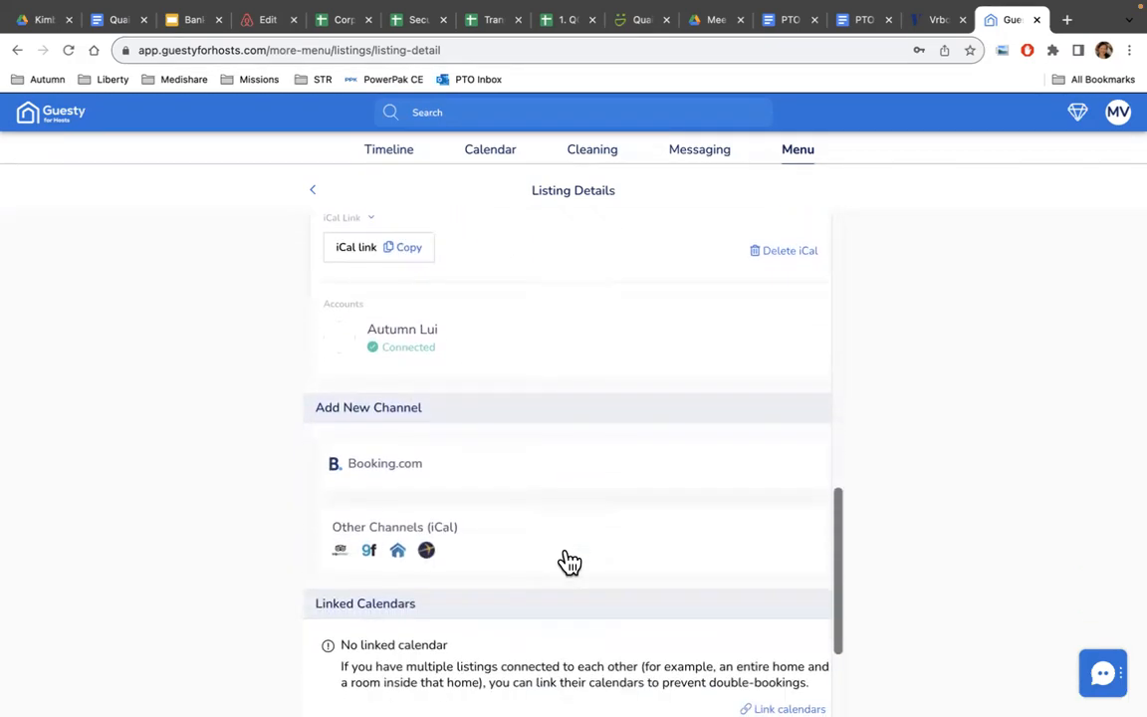
scroll(565, 560, up, 12)
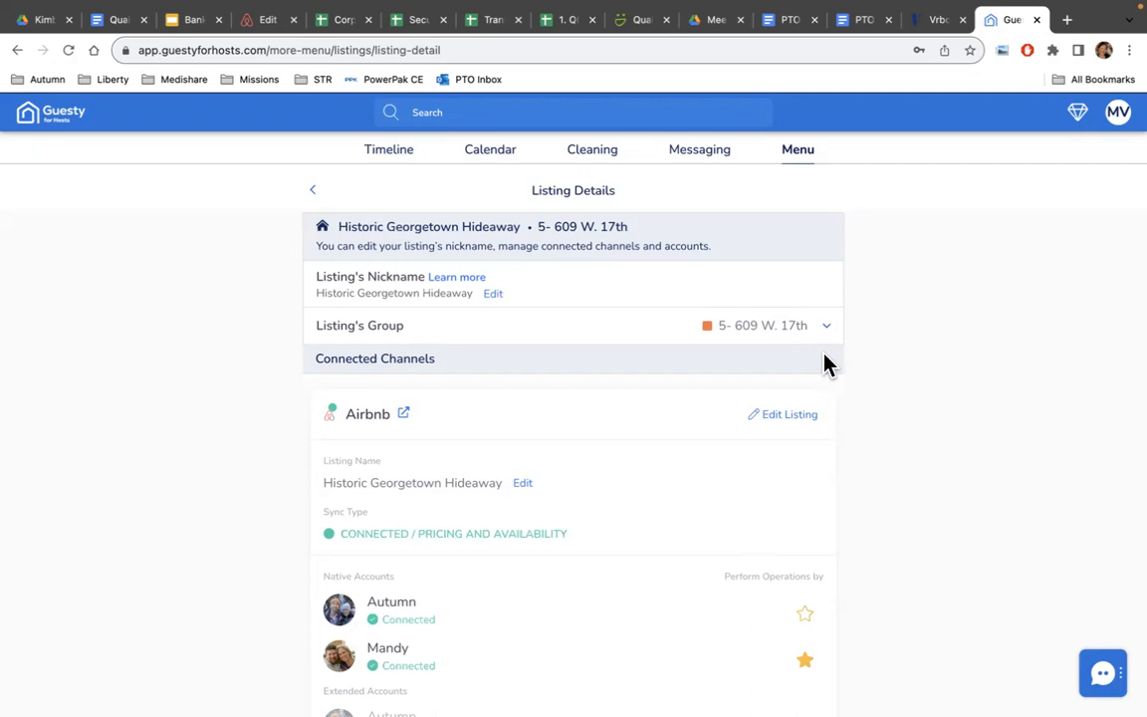
Check the connected Airbnb accounts, then reopen Historic Georgetown Hideaway from My Listings.
click(798, 151)
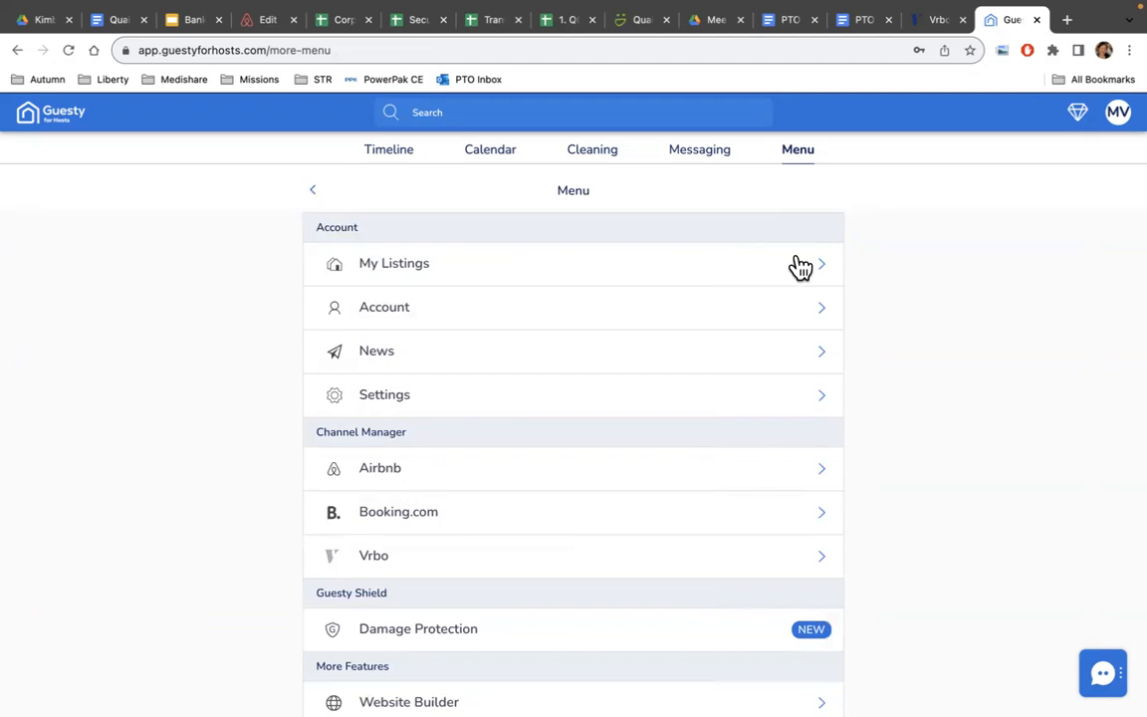
click(805, 481)
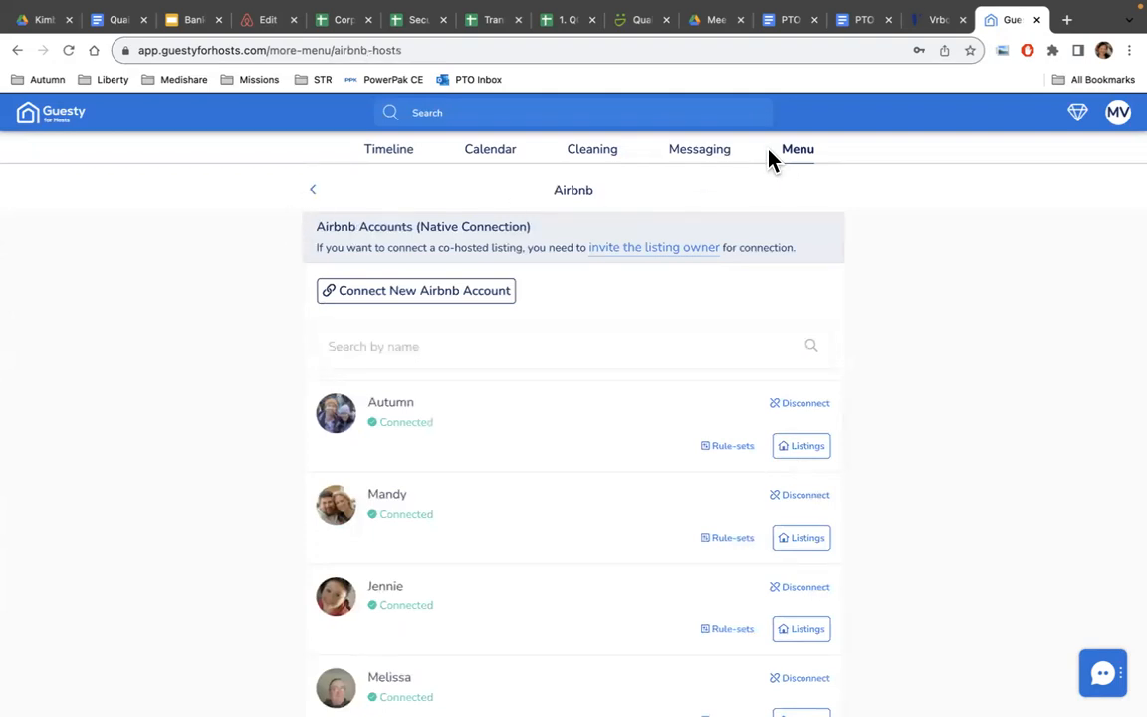
click(794, 156)
click(546, 277)
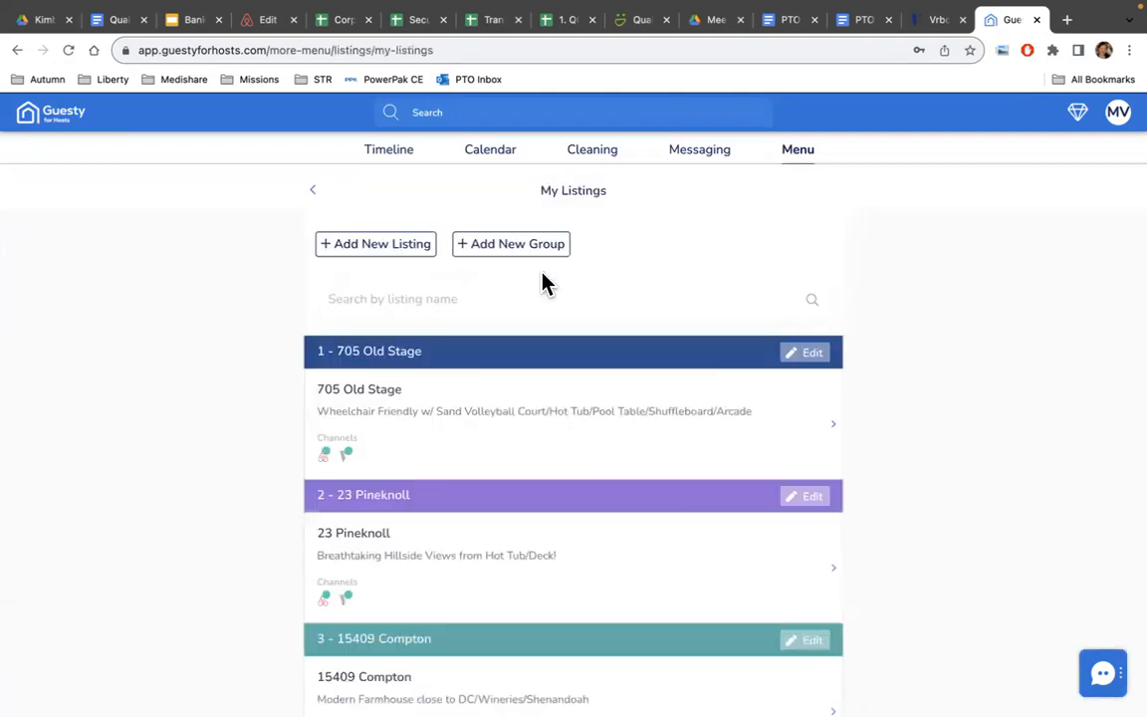
scroll(681, 458, down, 4)
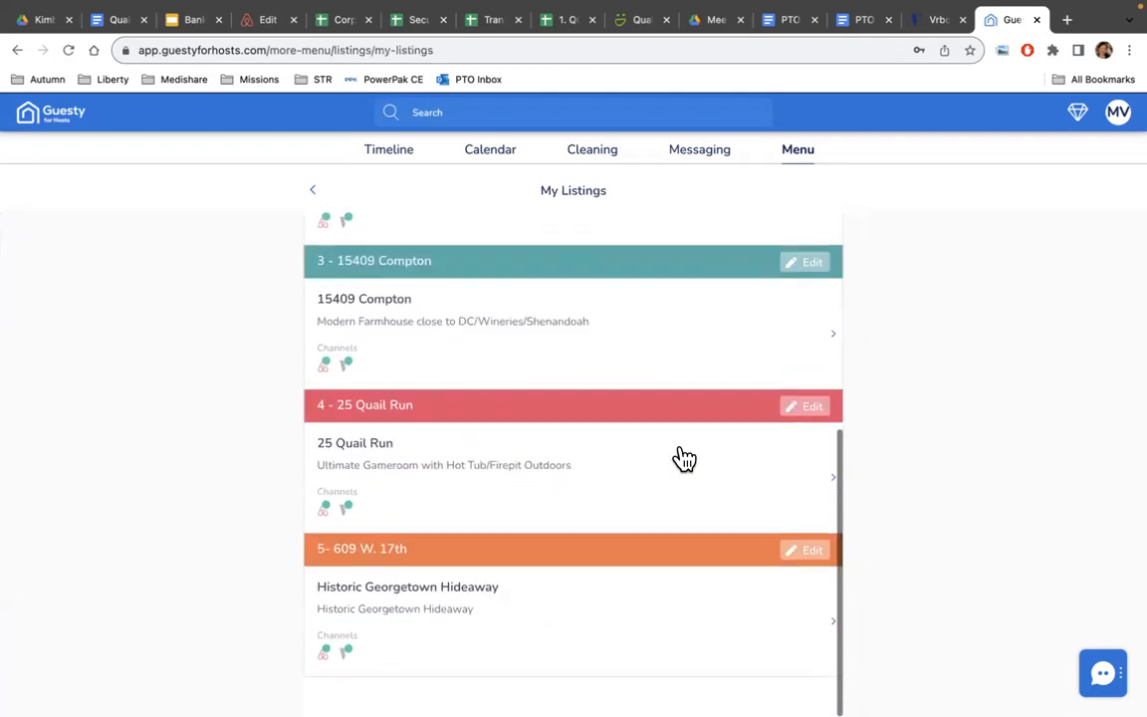
click(463, 601)
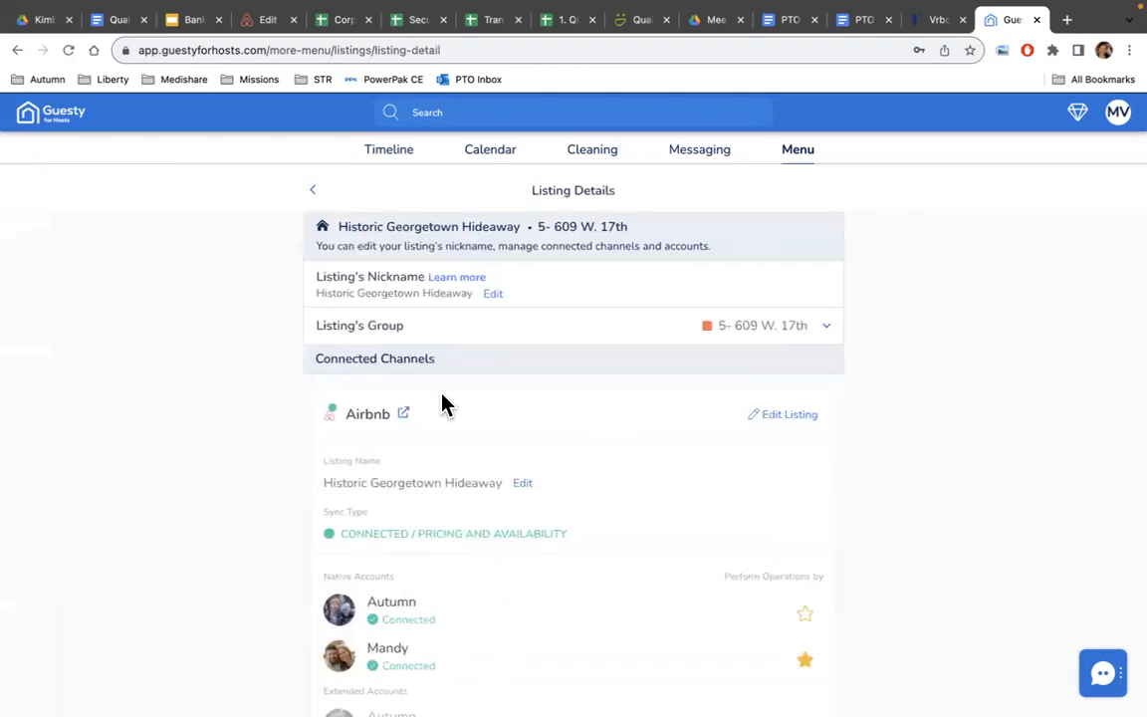
Edit the listing and bring up its Sync Status choices, showing Pricing and Availability checked.
click(801, 416)
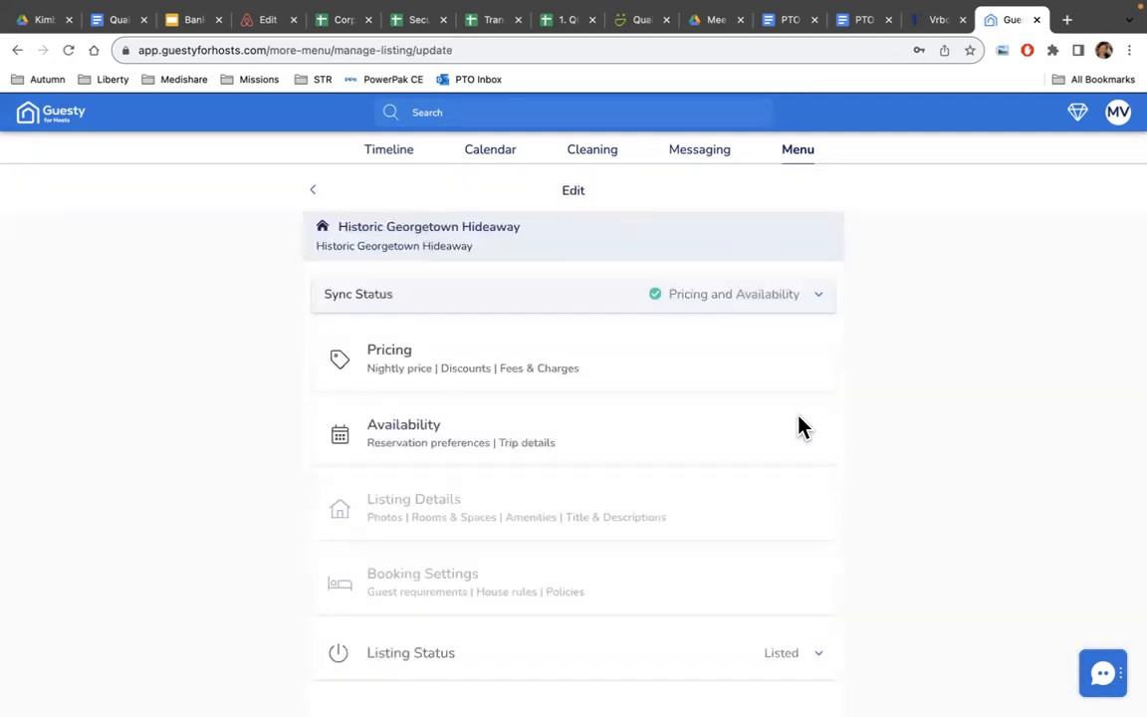
click(820, 298)
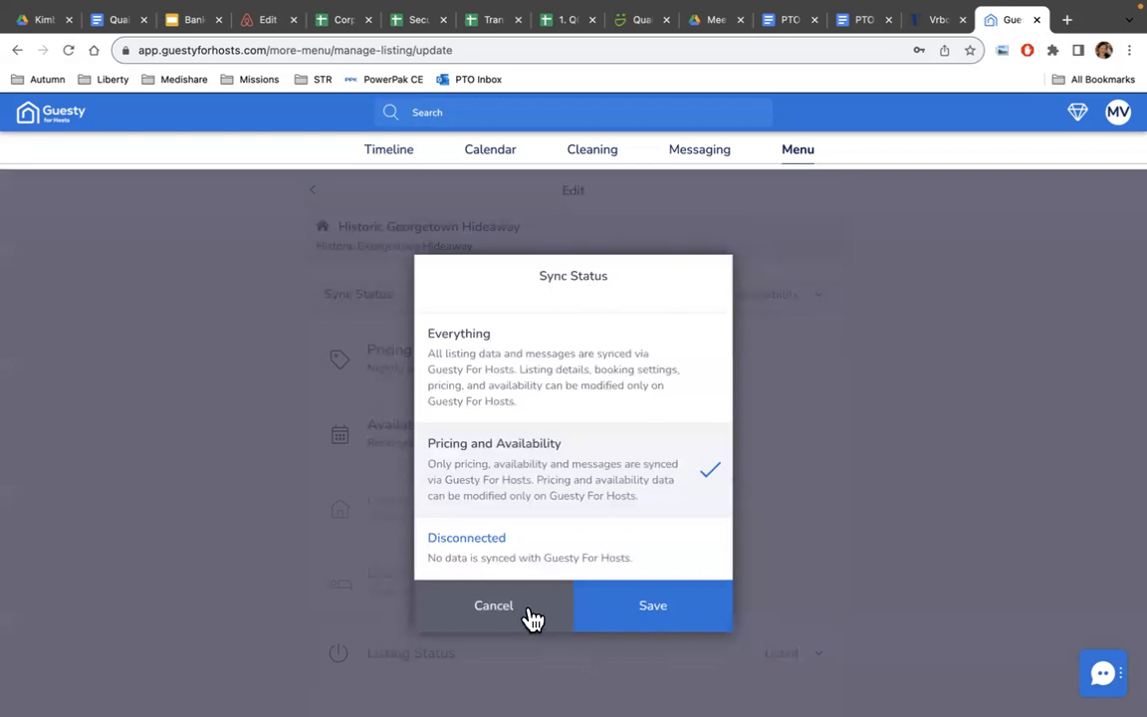
click(496, 608)
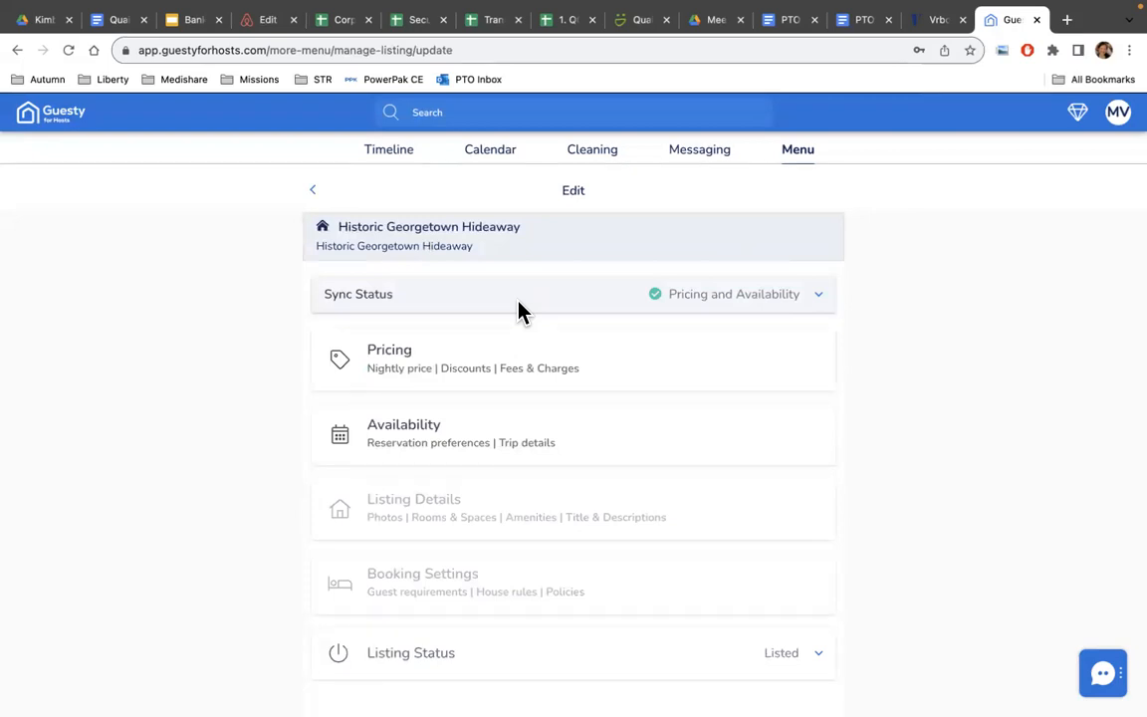
click(786, 294)
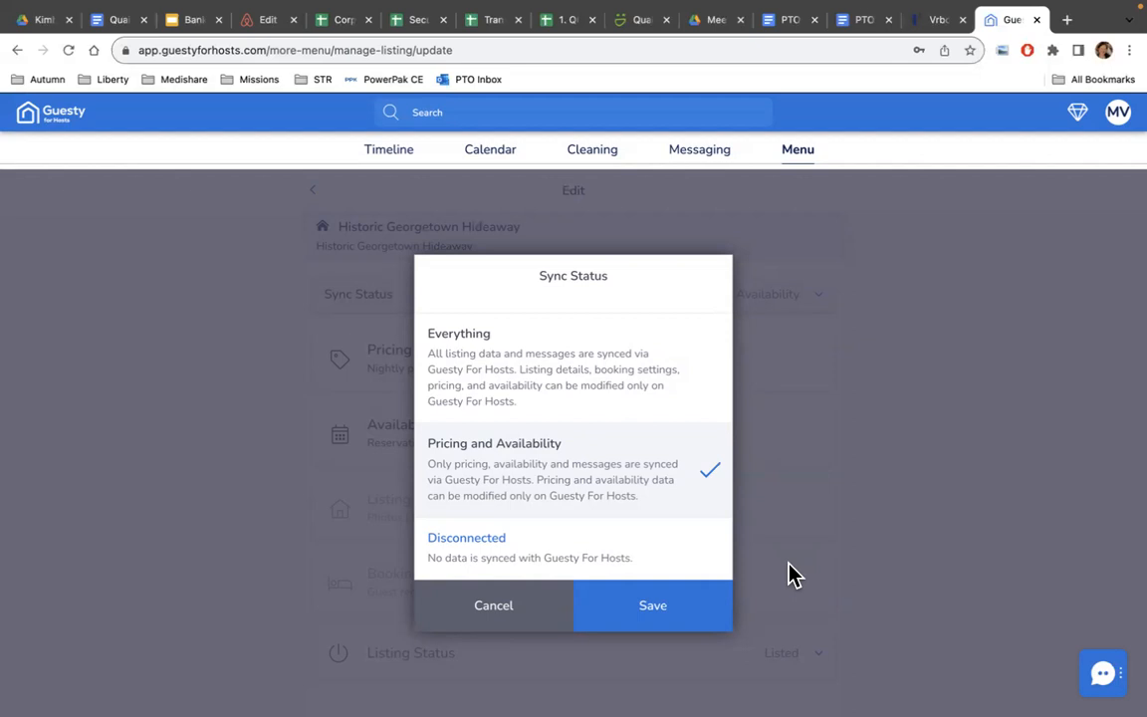
Save the sync status as Pricing and Availability and return to the Edit page.
click(663, 619)
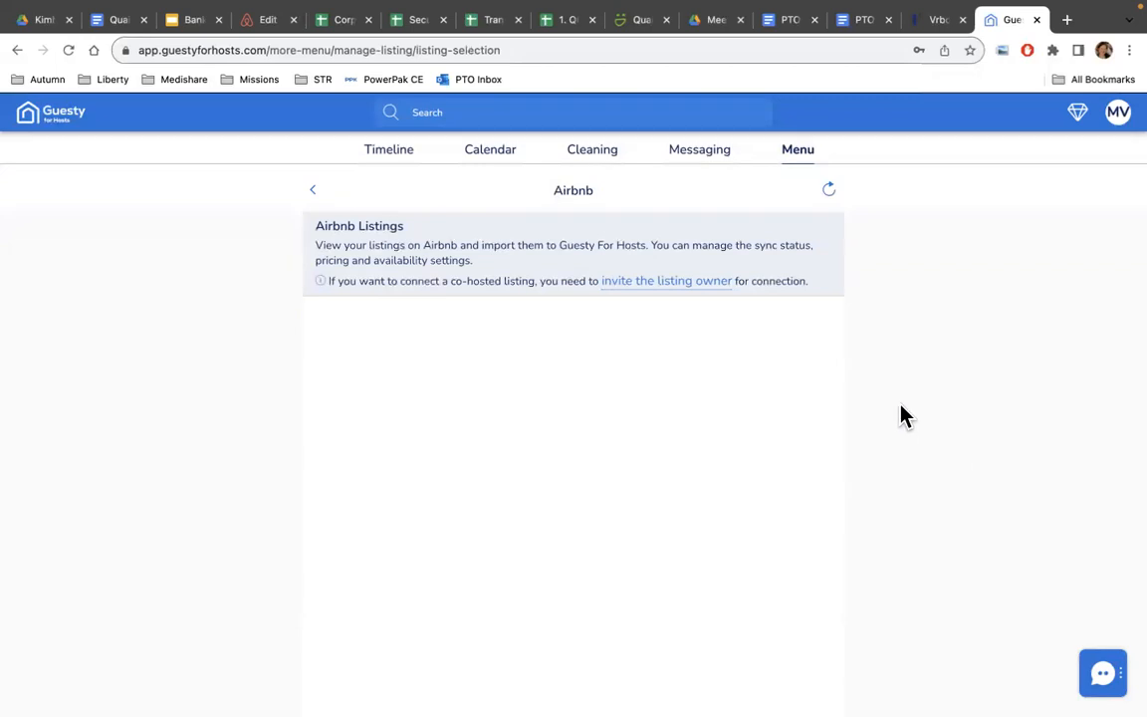
click(321, 194)
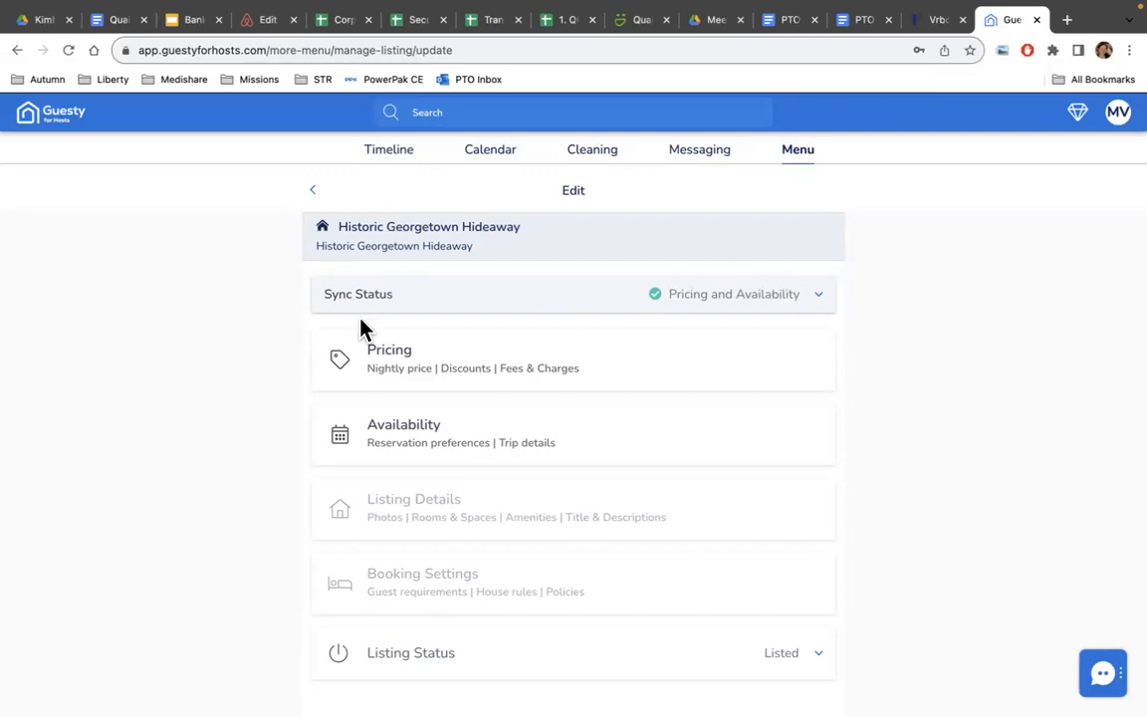
Review pricing: 10% weekly and 20% monthly discounts, 250 USD cleaning fee, 400 USD deposit, 7% hotel tax.
click(523, 375)
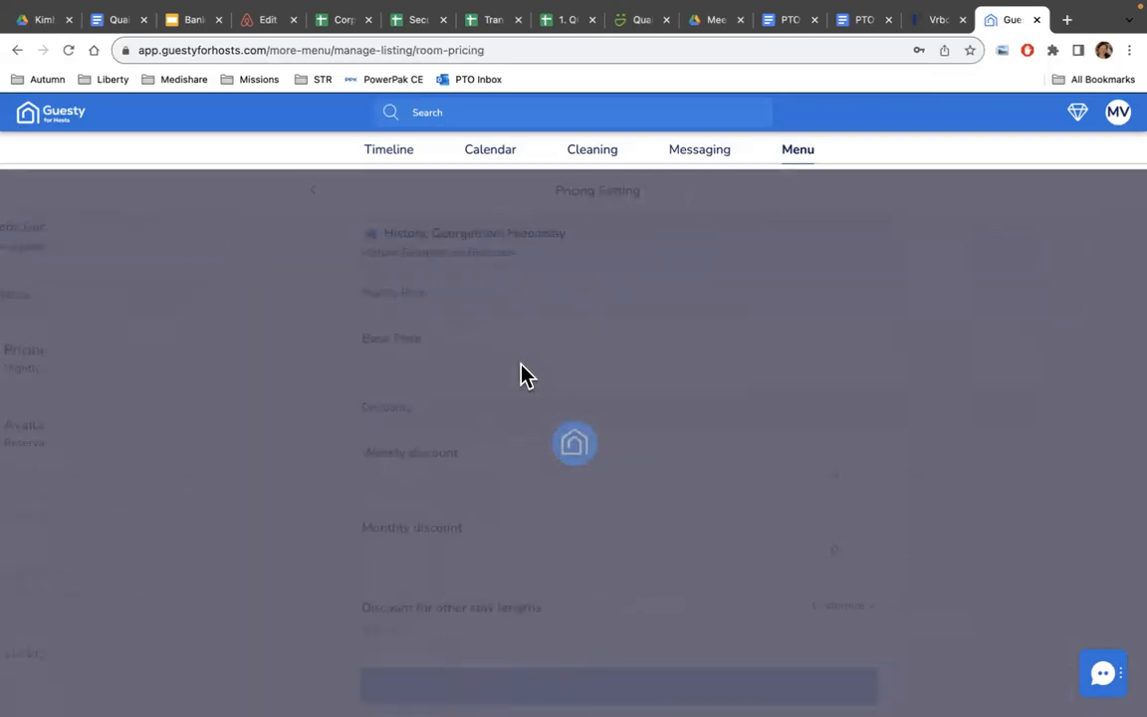
scroll(673, 341, down, 4)
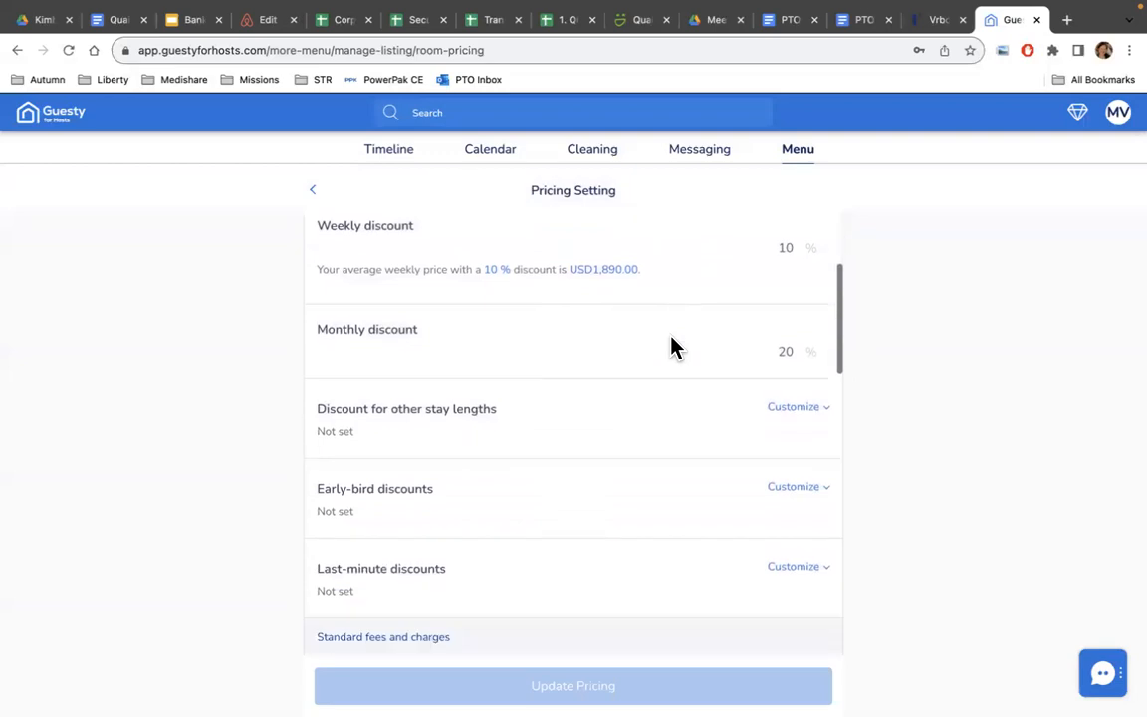
scroll(673, 347, down, 8)
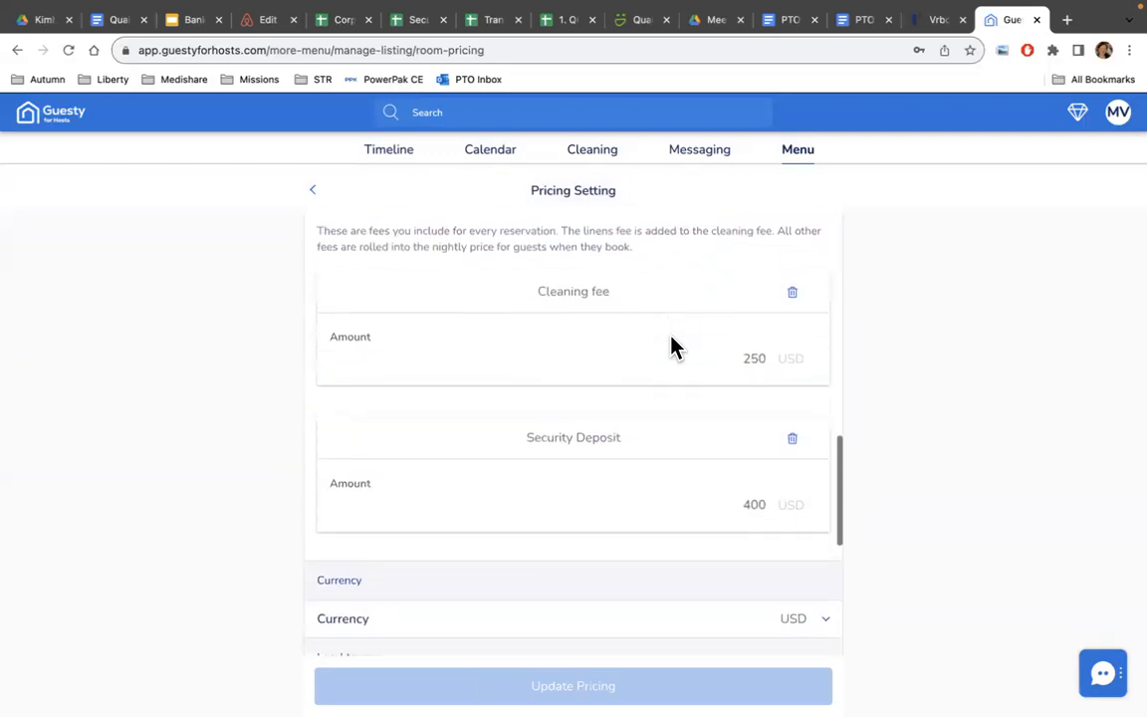
scroll(672, 346, down, 3)
scroll(673, 346, up, 6)
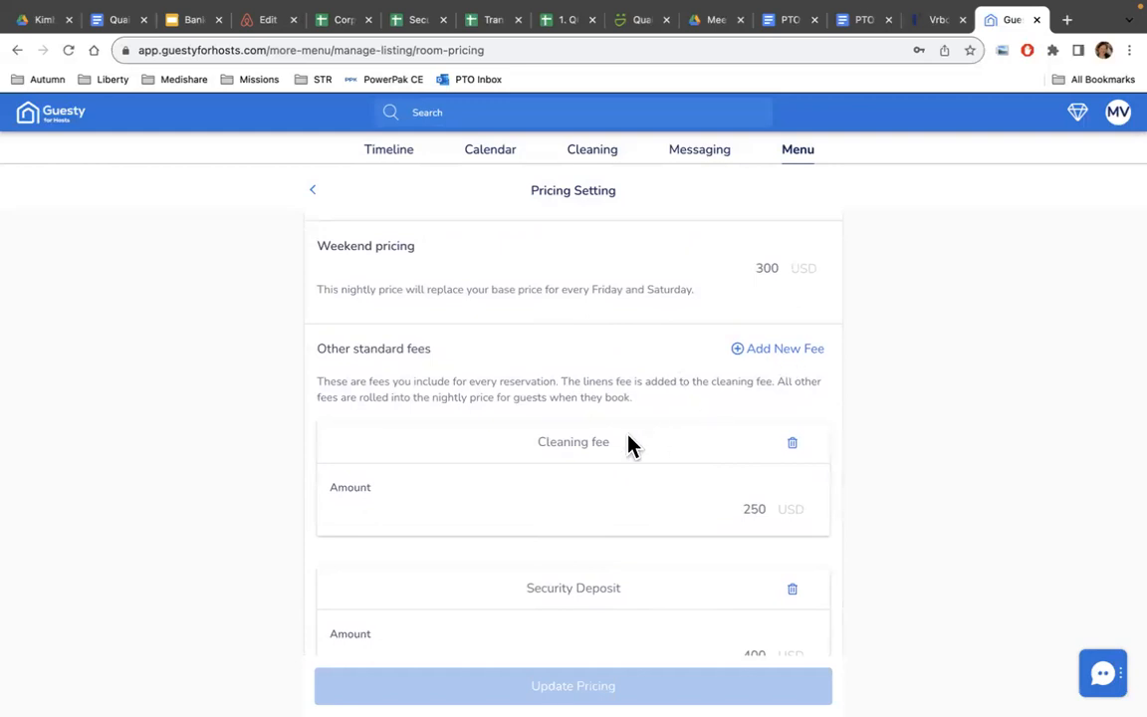
scroll(676, 502, down, 3)
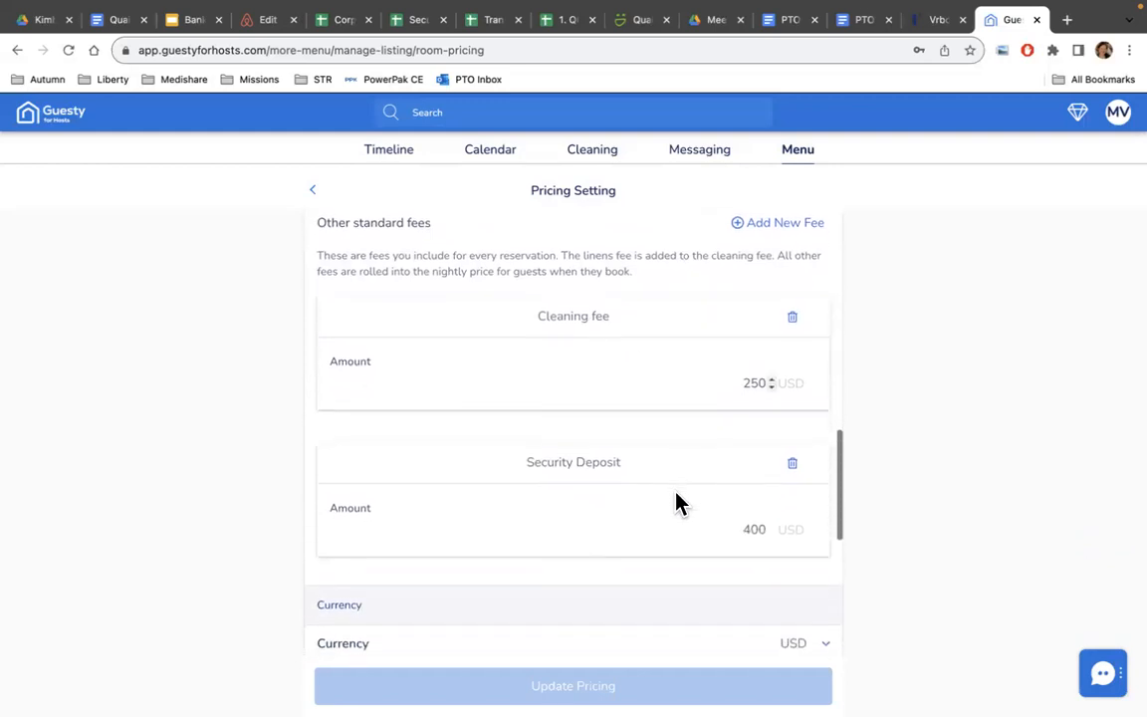
scroll(709, 481, down, 7)
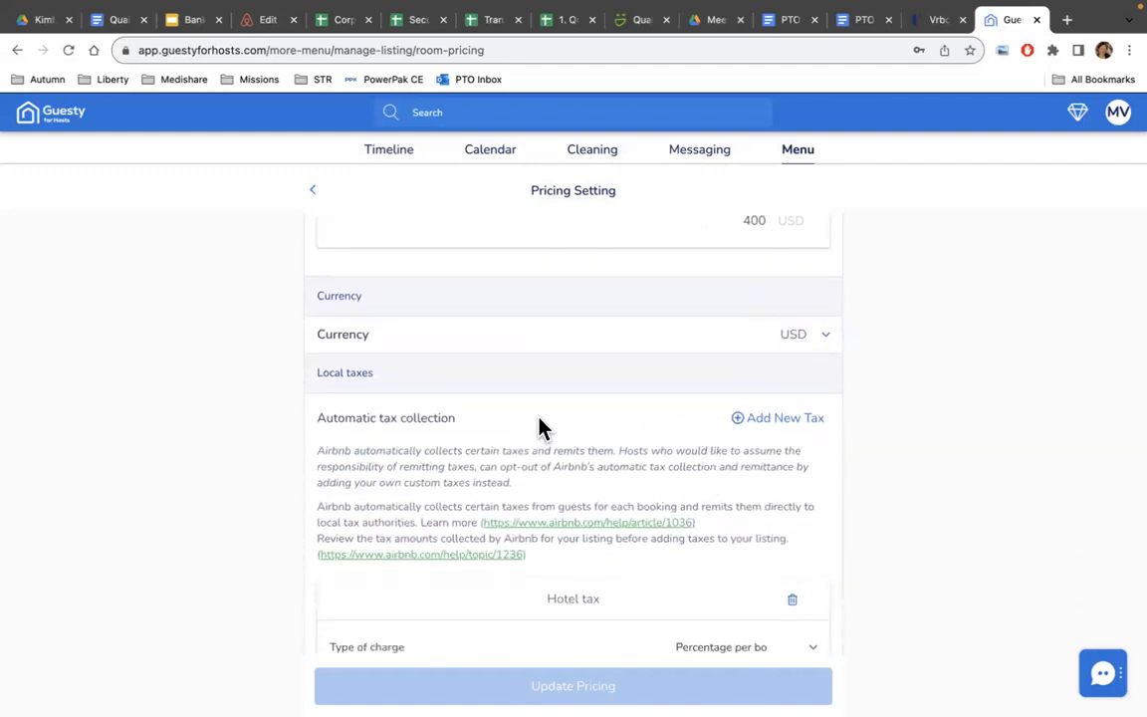
scroll(574, 440, down, 2)
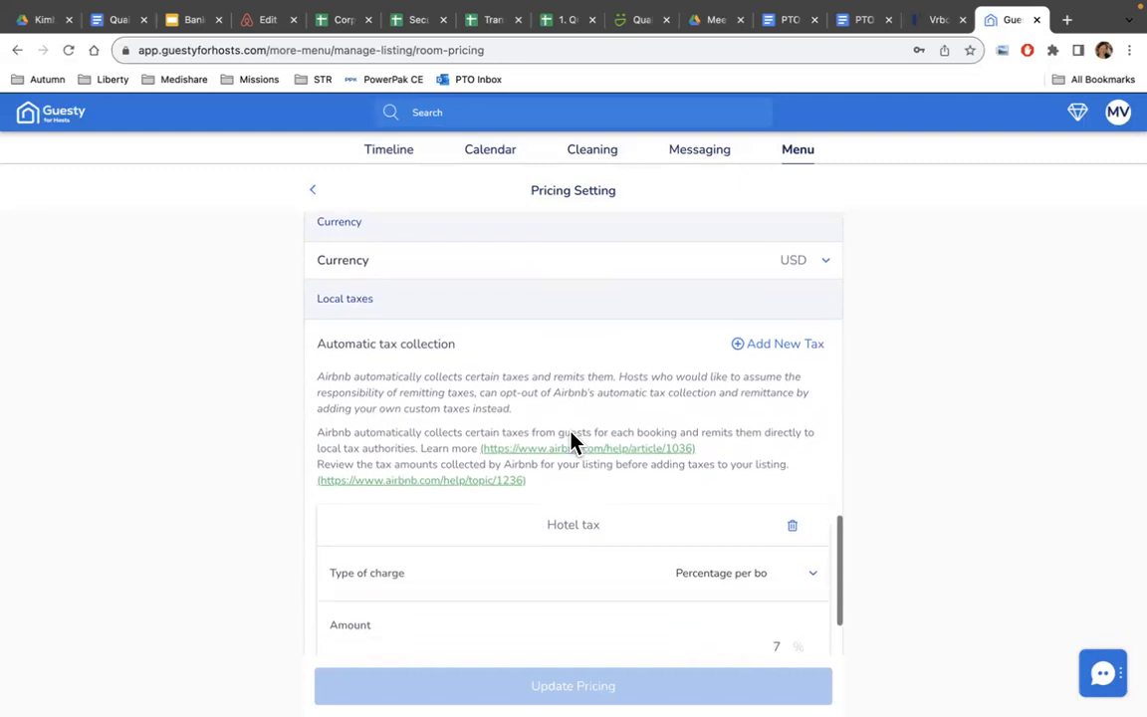
scroll(574, 440, down, 1)
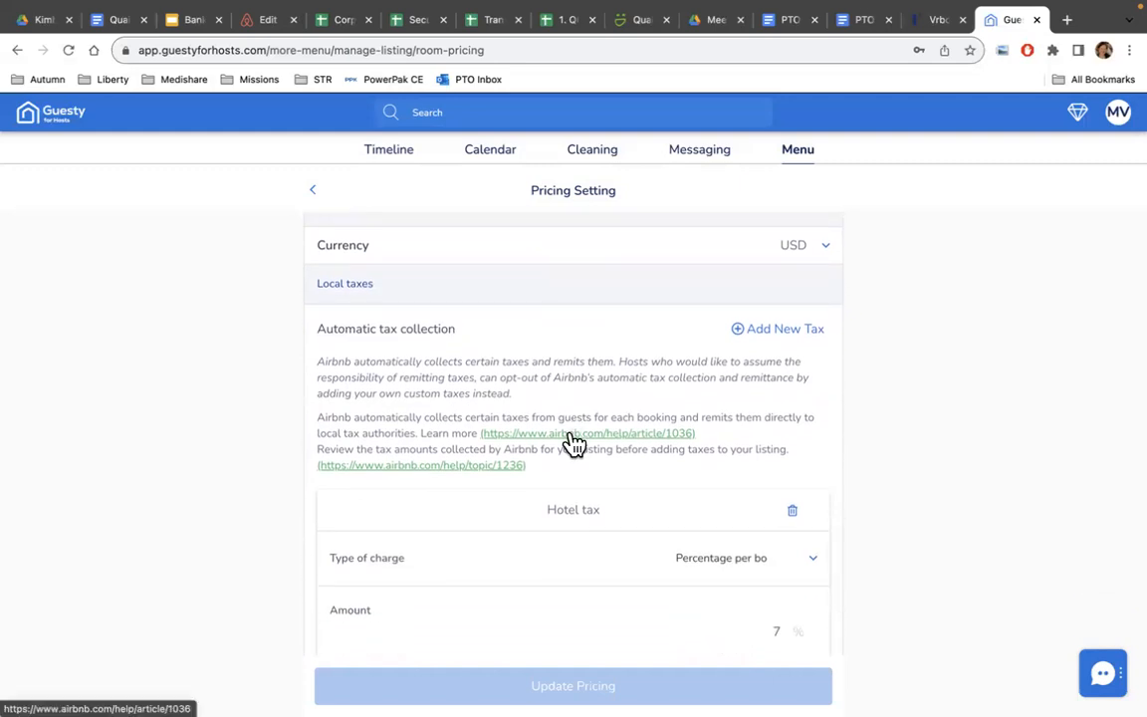
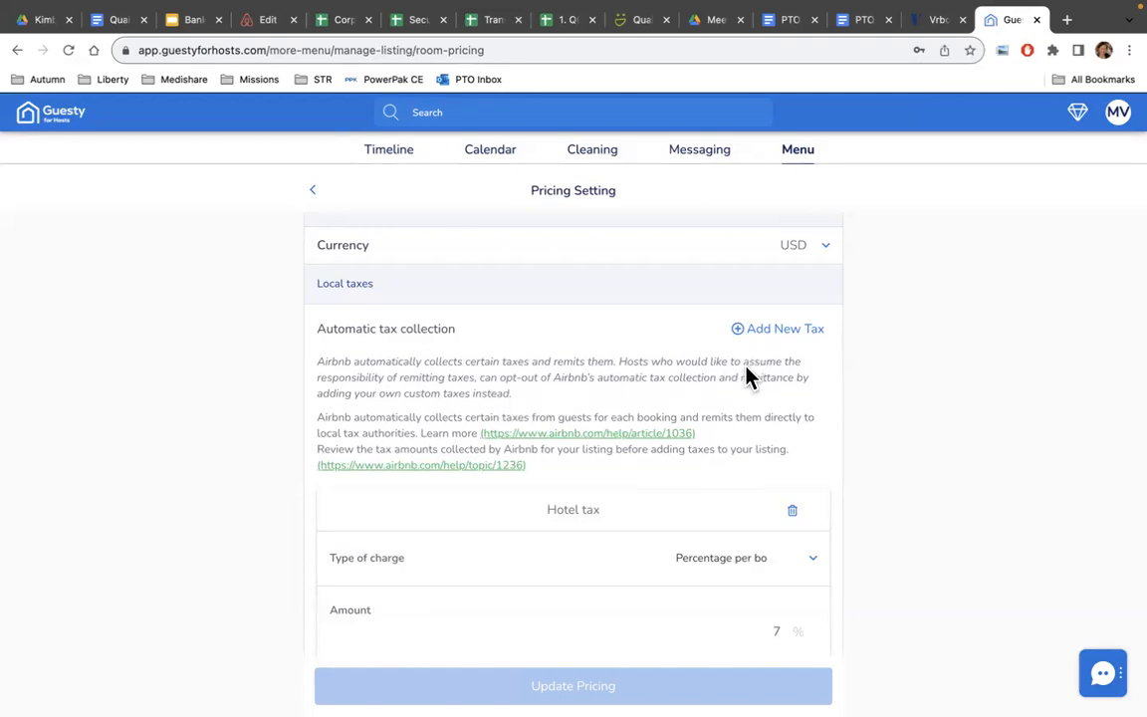
Raise the hotel tax's long-term stay exemption from 27 to 30 days and update the pricing.
scroll(578, 528, down, 2)
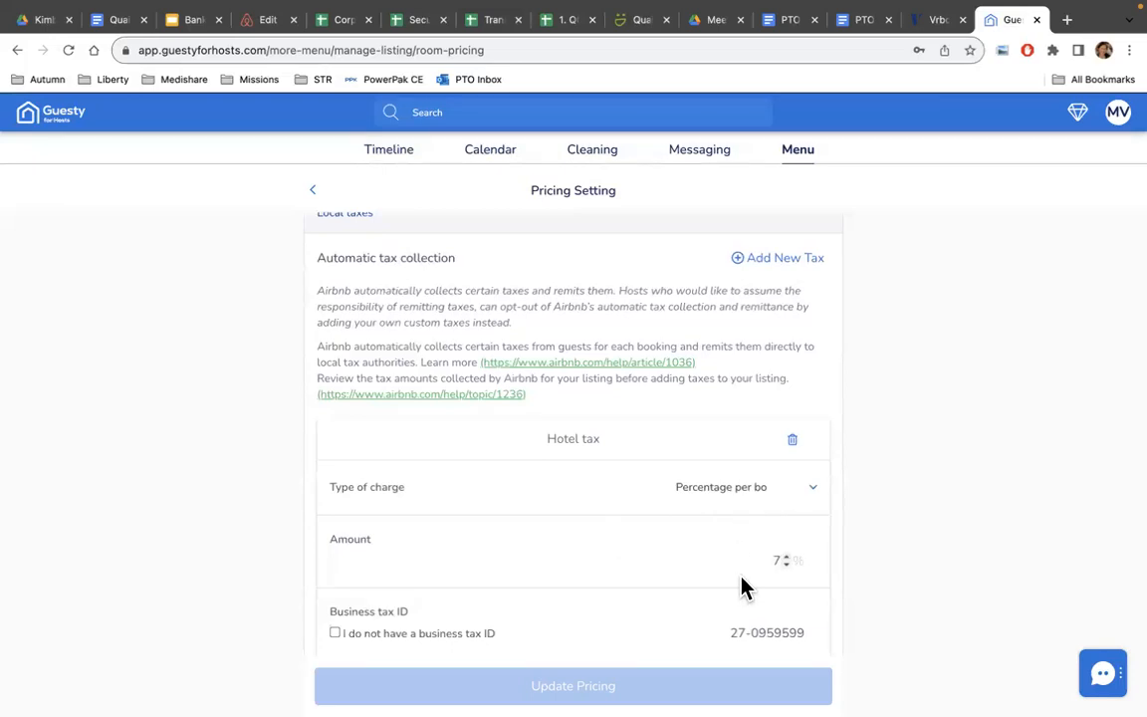
scroll(701, 553, down, 3)
scroll(702, 553, down, 2)
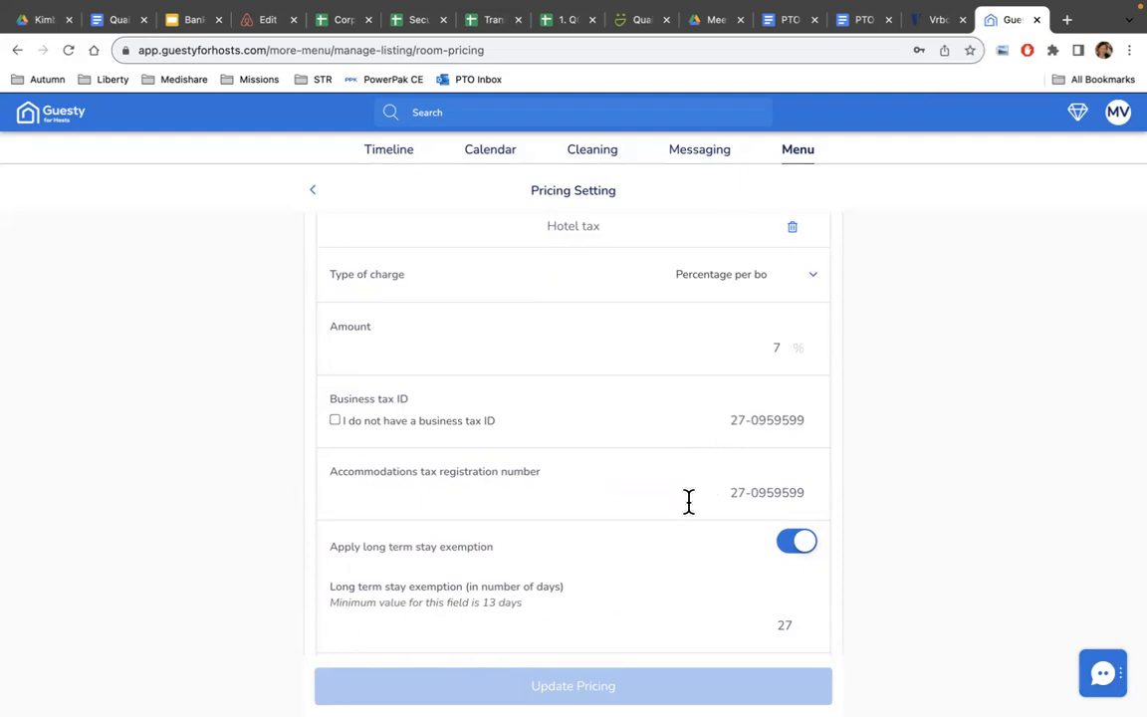
scroll(684, 488, down, 1)
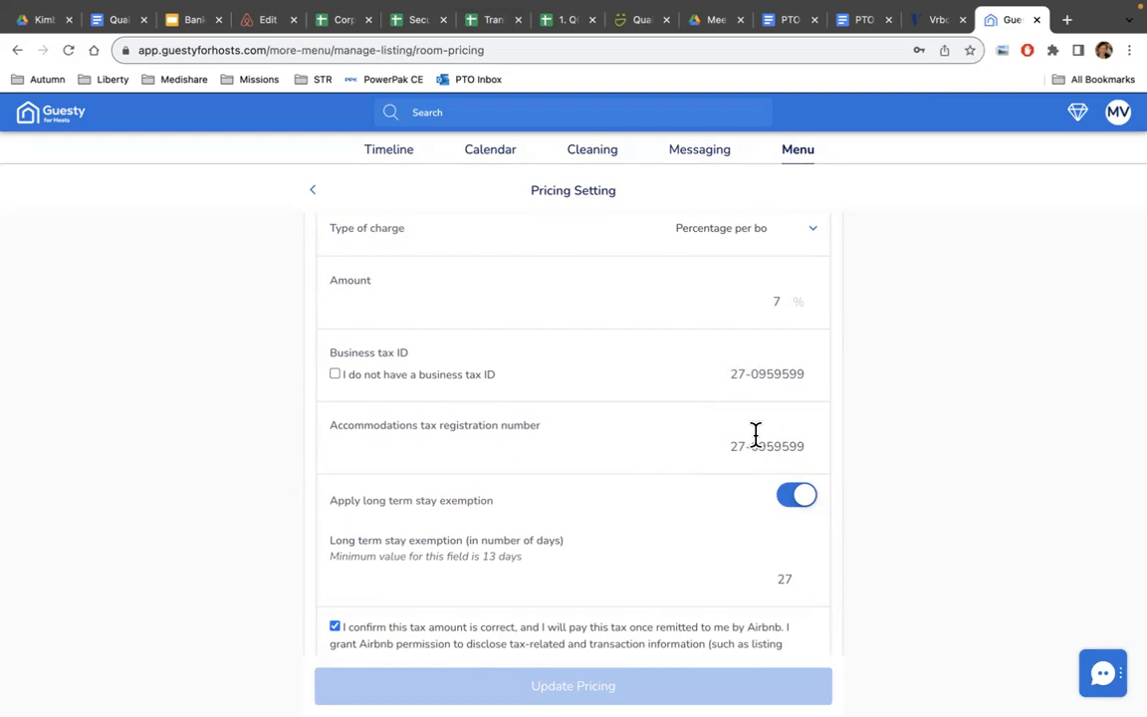
scroll(673, 449, down, 1)
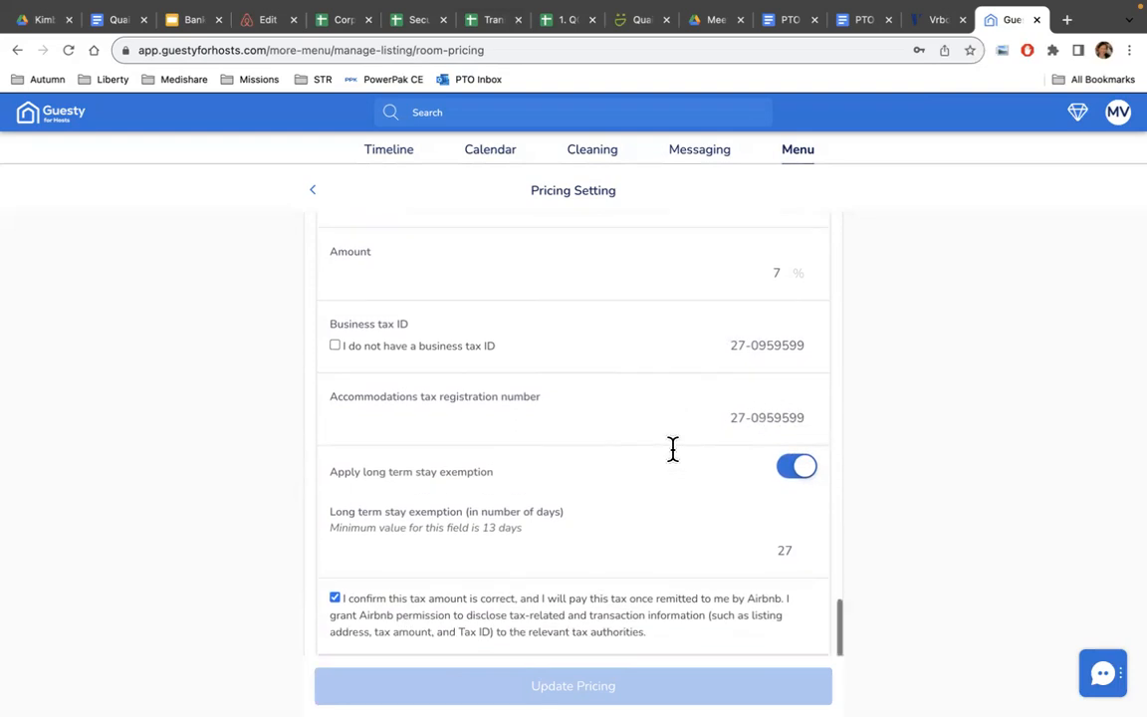
scroll(673, 449, down, 1)
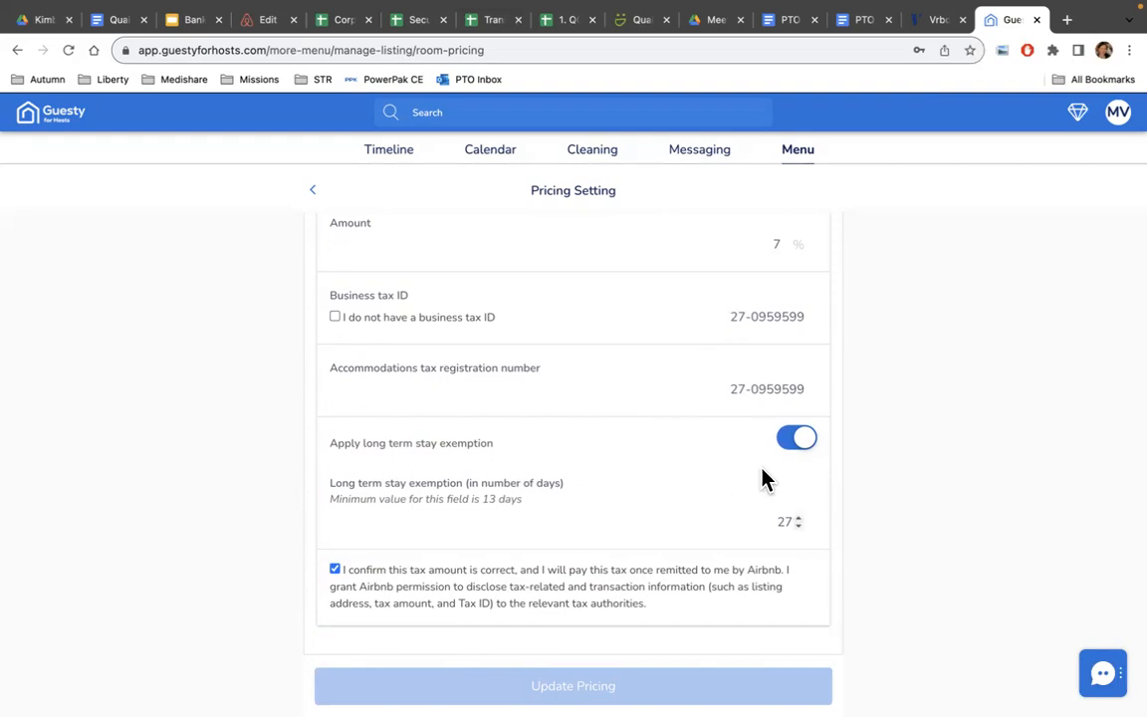
click(798, 517)
click(797, 517)
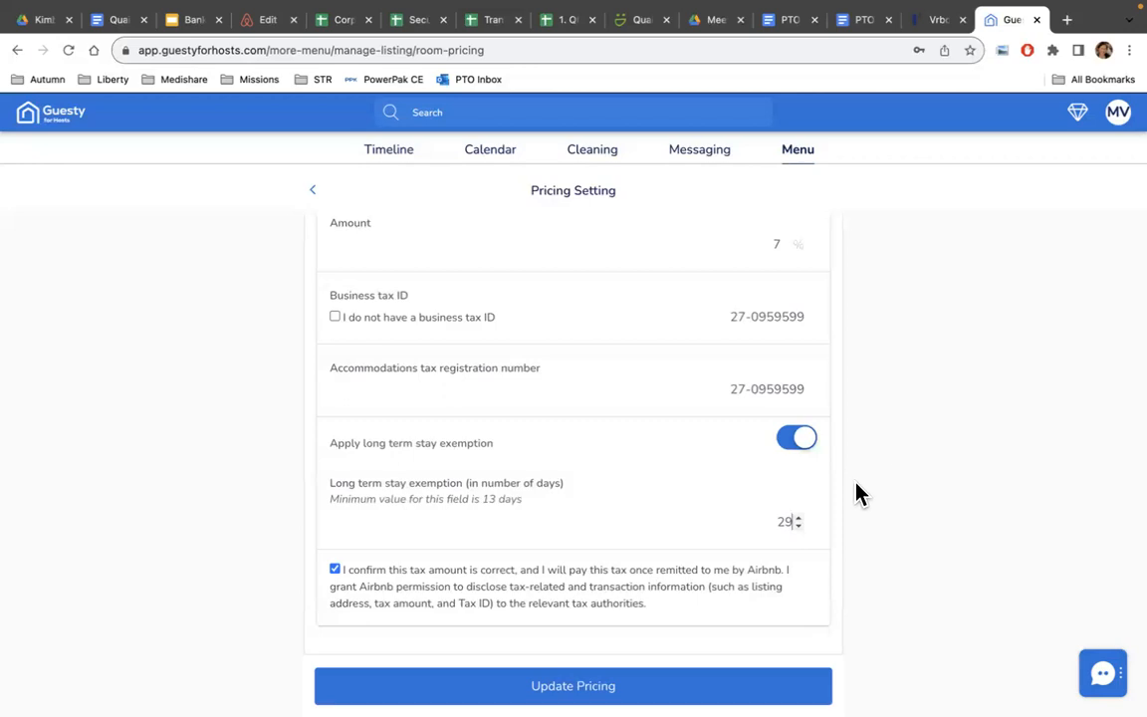
click(797, 517)
key(Return)
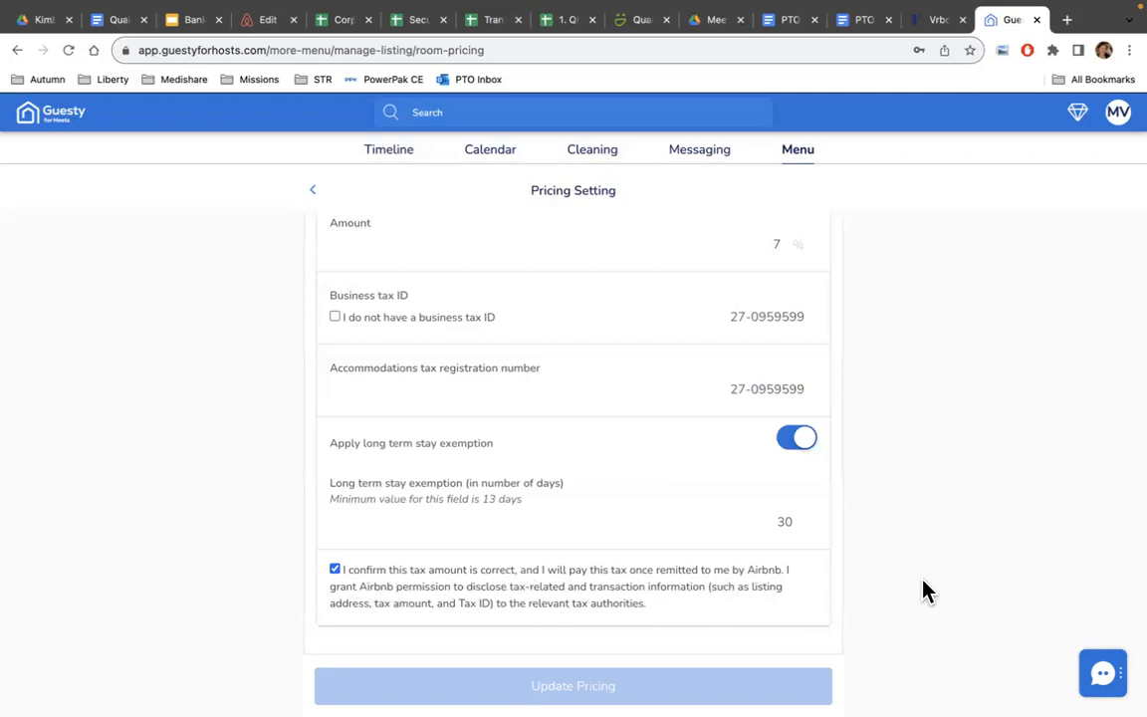
scroll(628, 477, up, 5)
scroll(619, 476, up, 10)
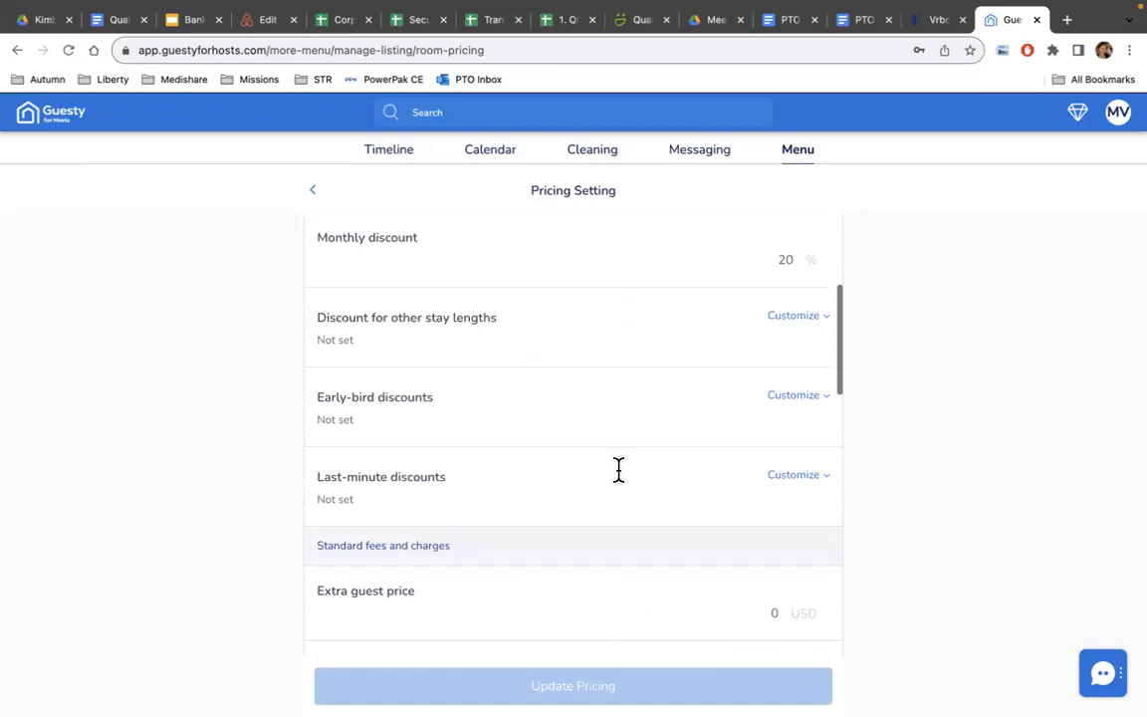
Review availability: 2-night minimum, 365-night maximum, check-in and check-out allowed every day.
click(316, 193)
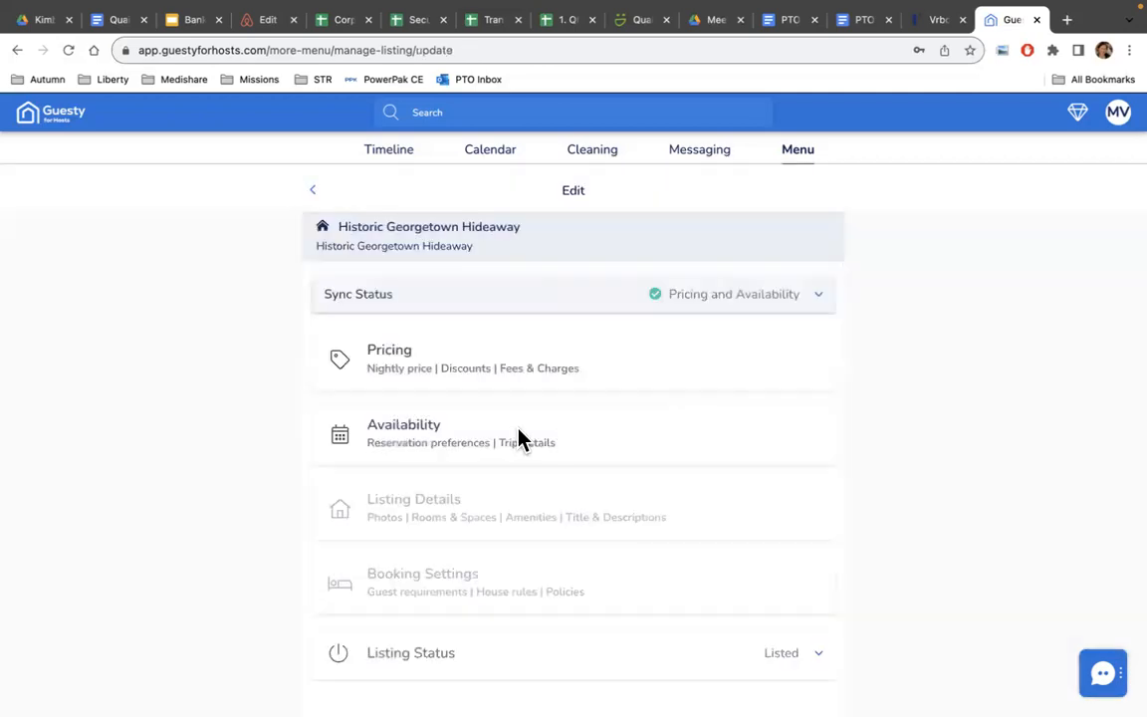
click(479, 441)
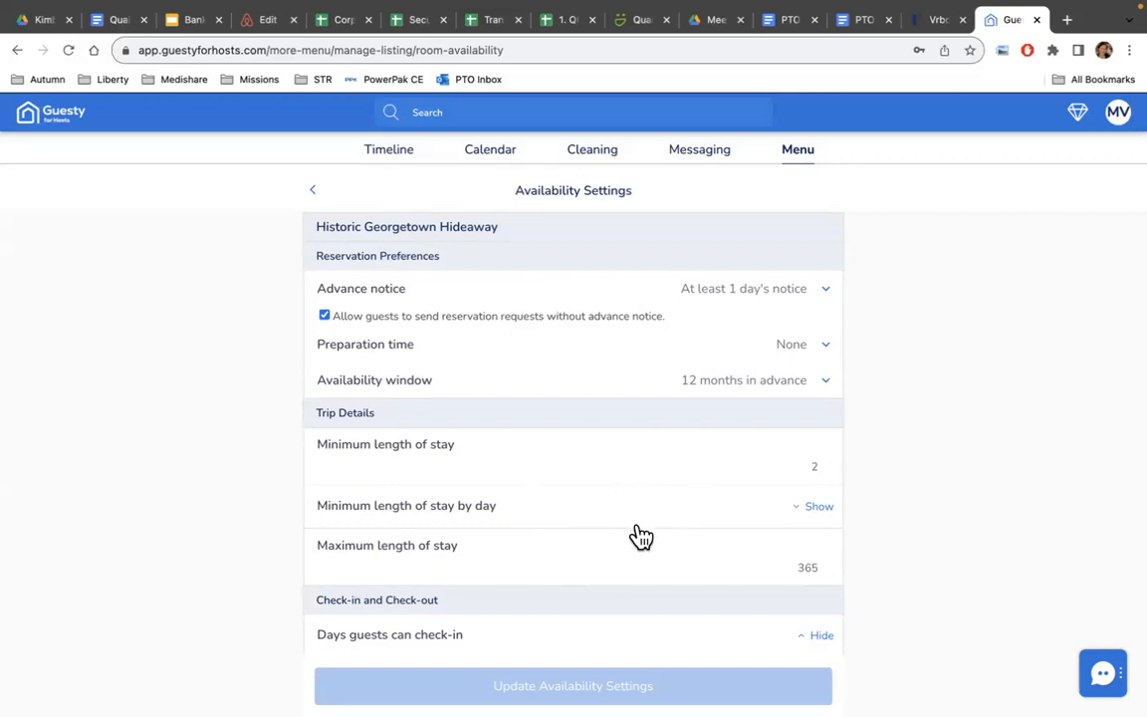
scroll(650, 555, down, 2)
scroll(650, 559, down, 3)
scroll(650, 568, up, 4)
scroll(672, 460, down, 3)
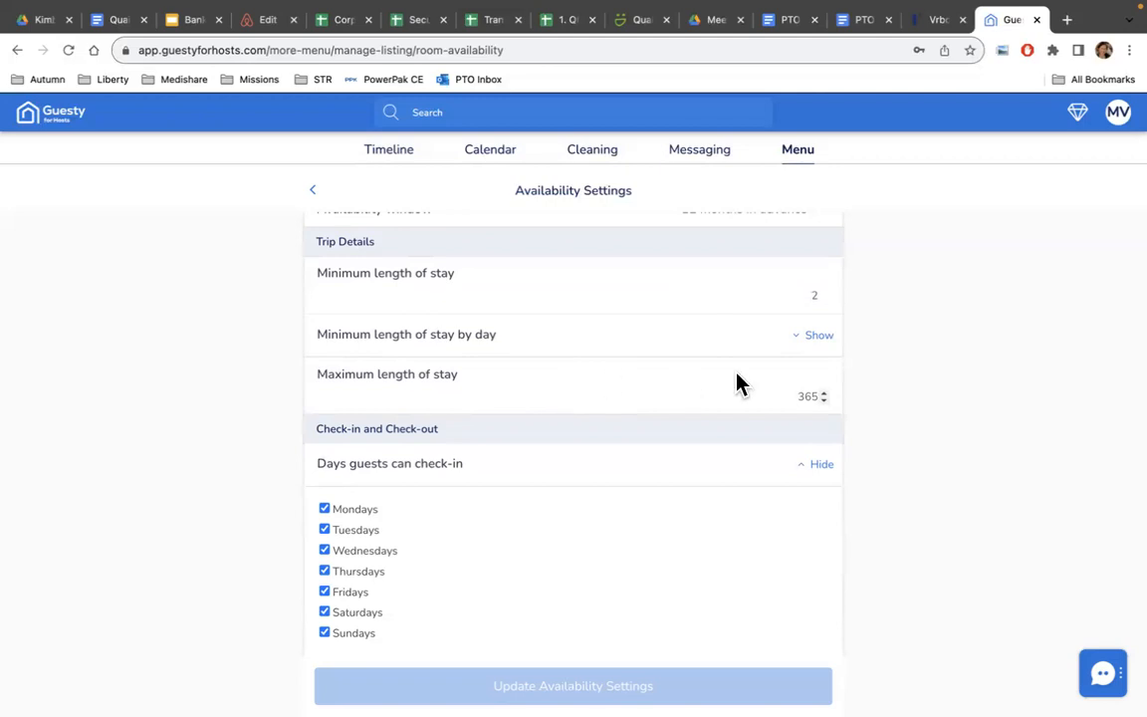
scroll(767, 391, down, 2)
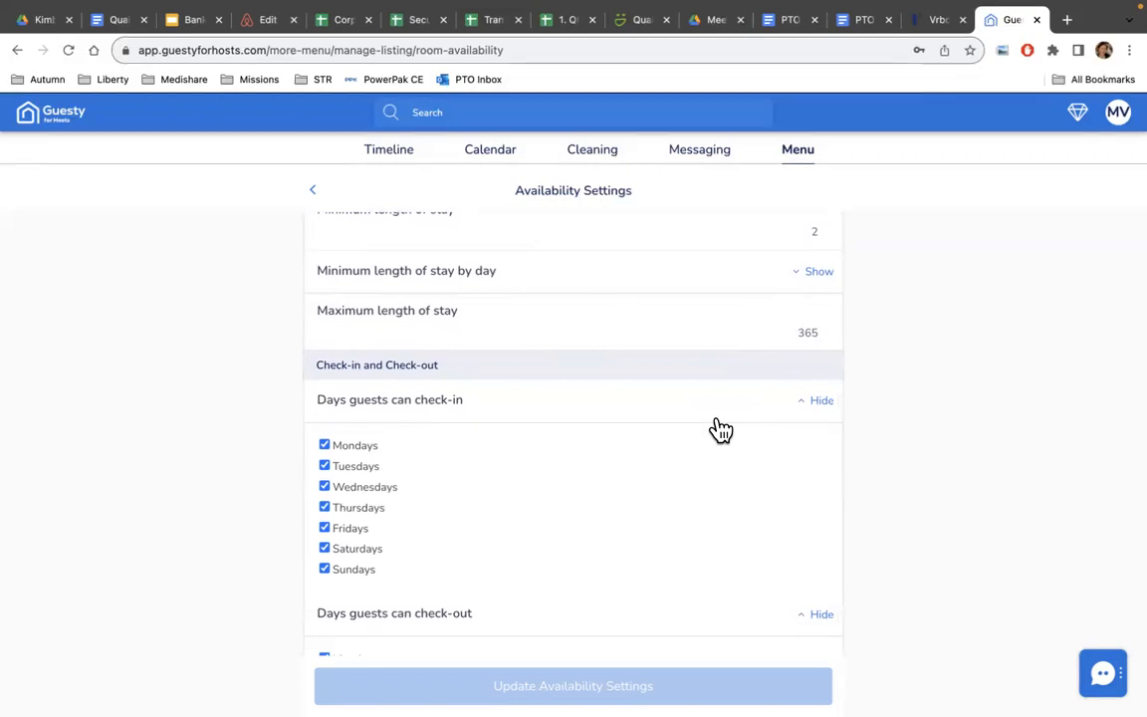
scroll(720, 430, down, 3)
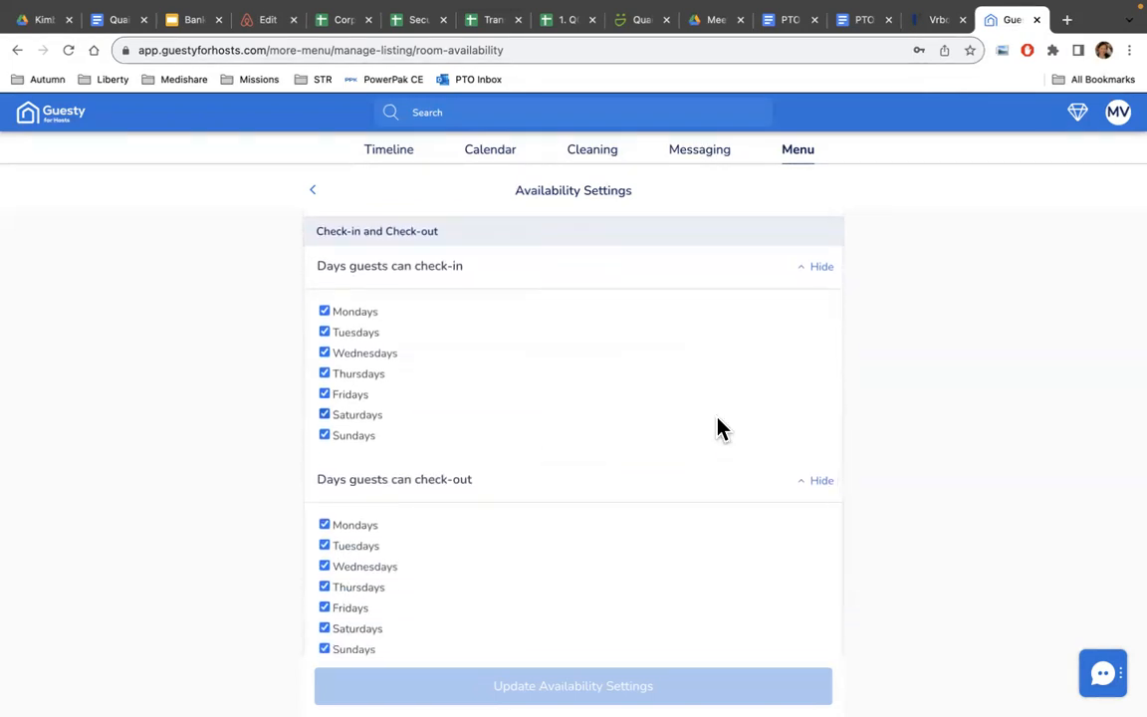
scroll(719, 428, up, 4)
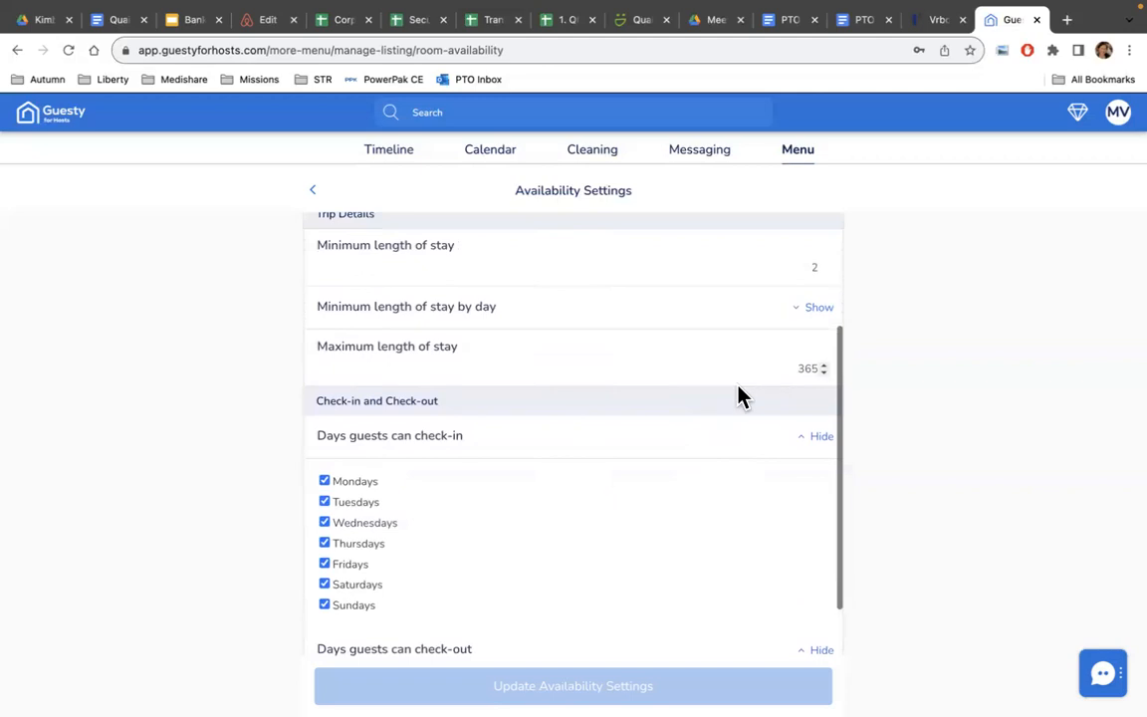
scroll(737, 396, down, 1)
scroll(693, 411, down, 2)
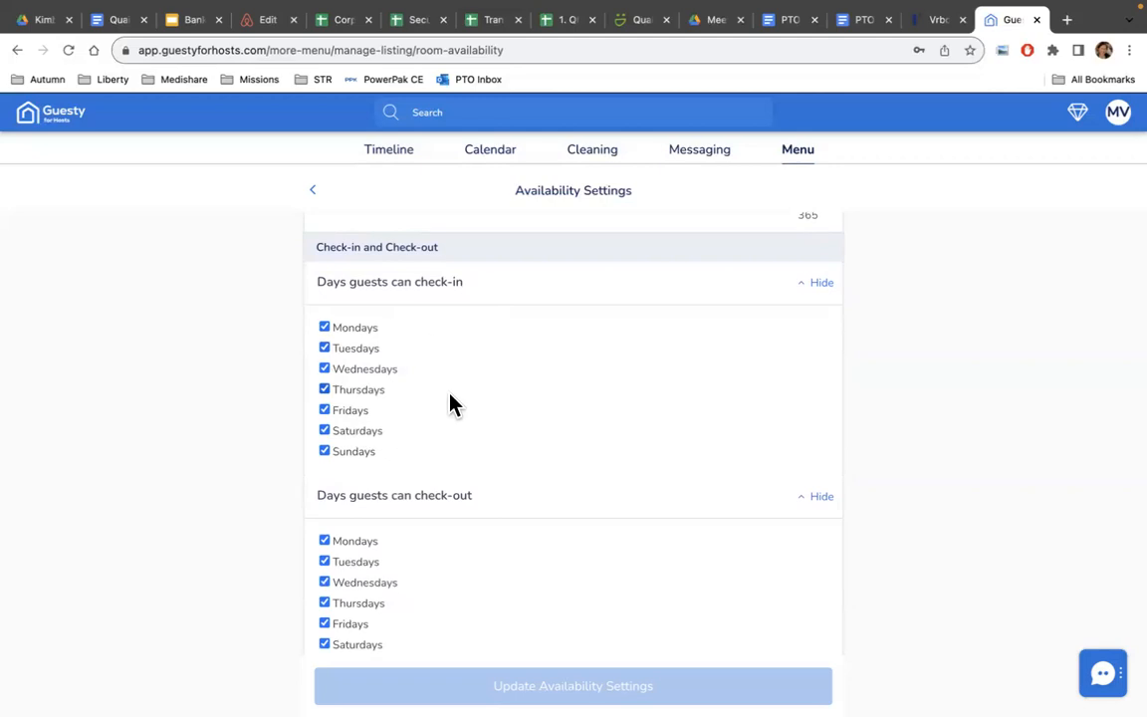
scroll(466, 357, down, 1)
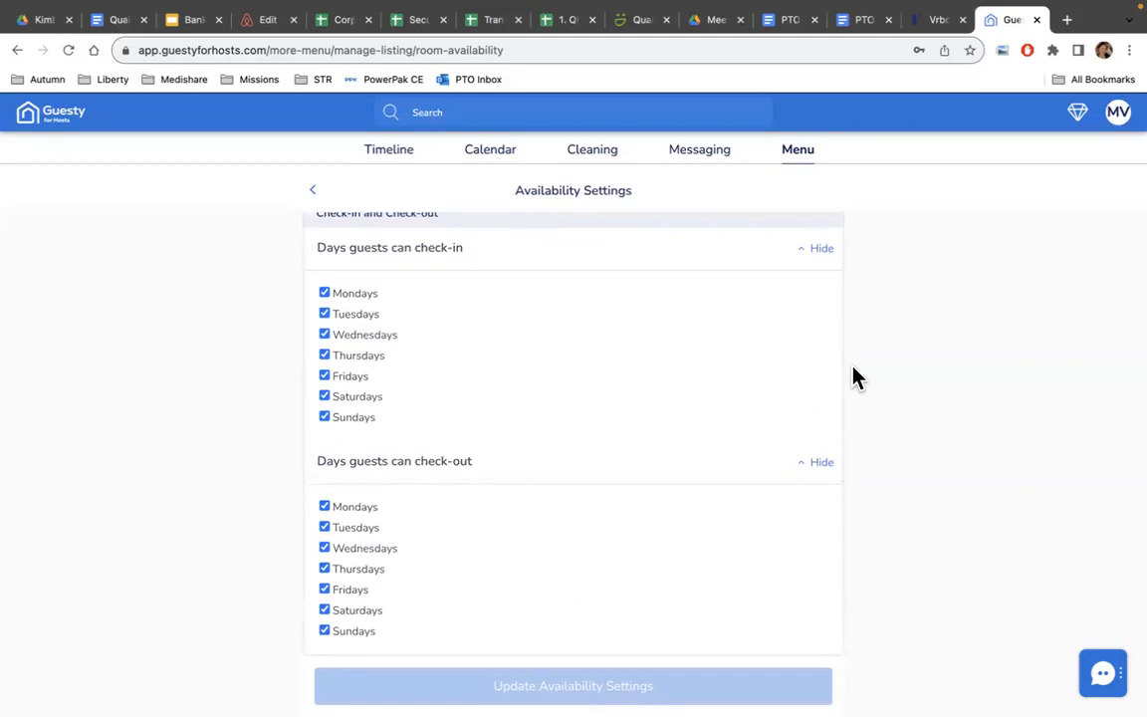
scroll(609, 346, up, 5)
click(315, 192)
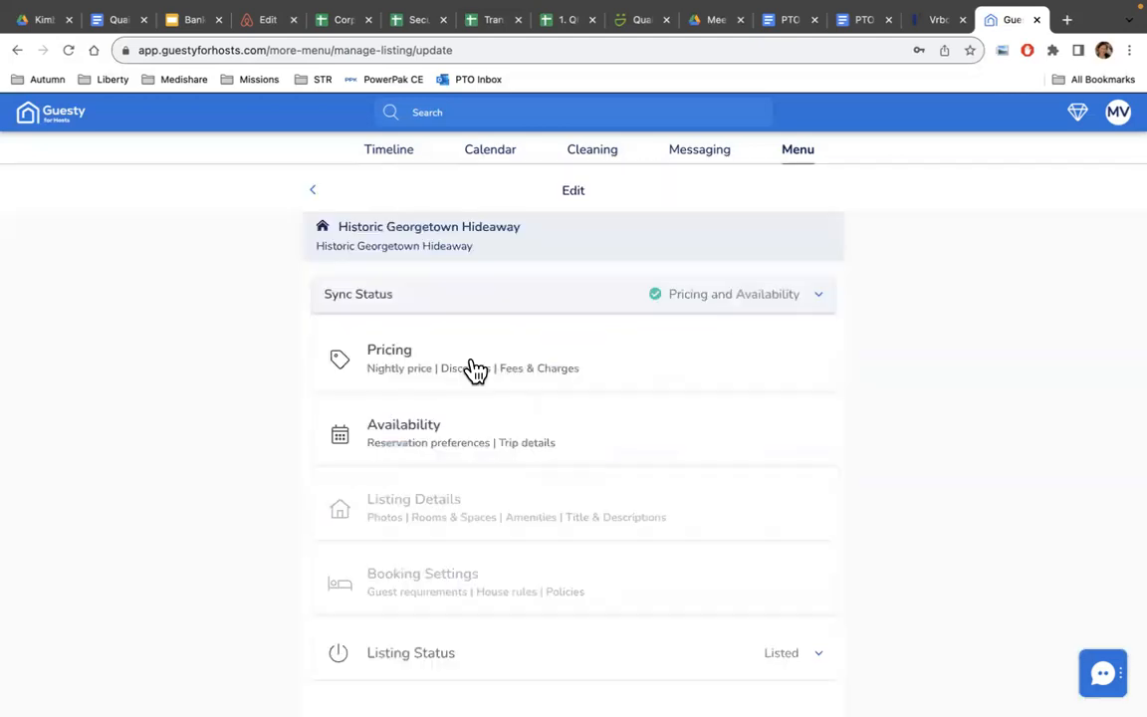
click(474, 370)
scroll(730, 421, down, 5)
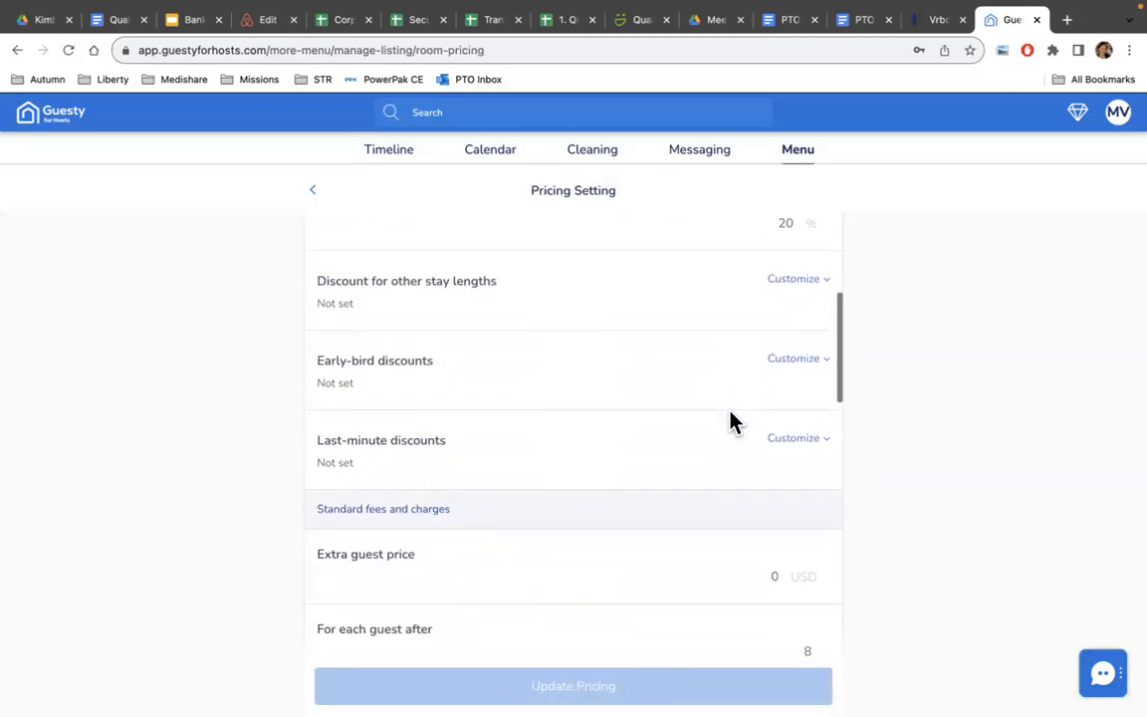
scroll(730, 409, up, 6)
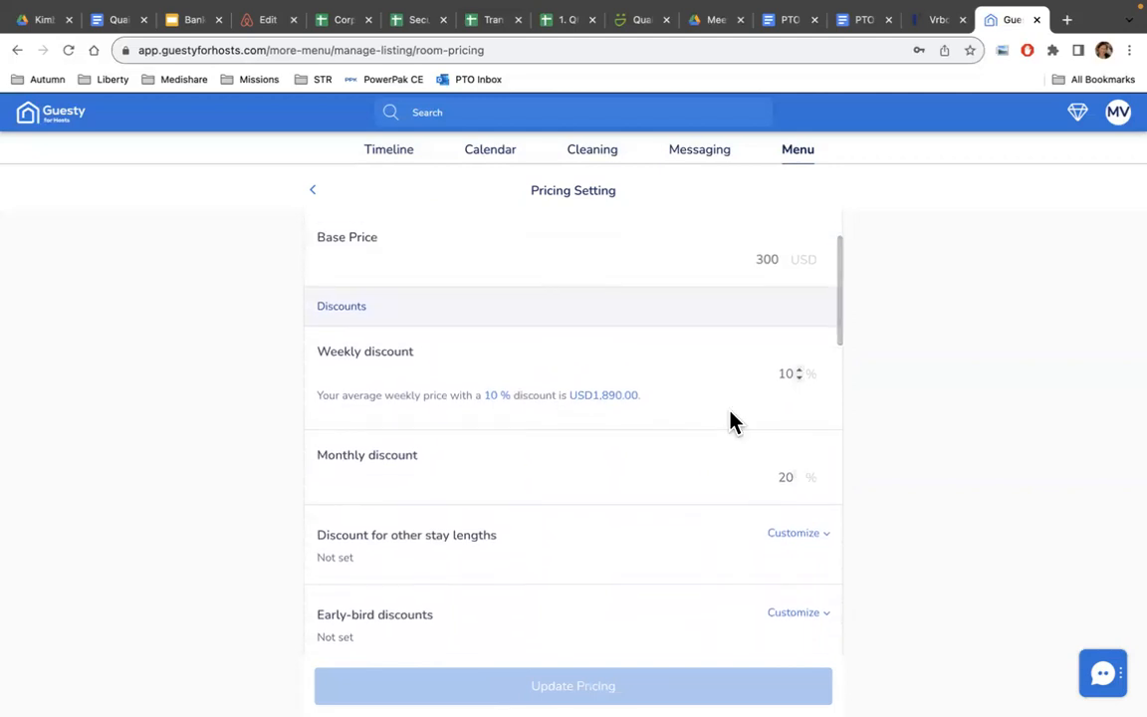
scroll(730, 422, up, 2)
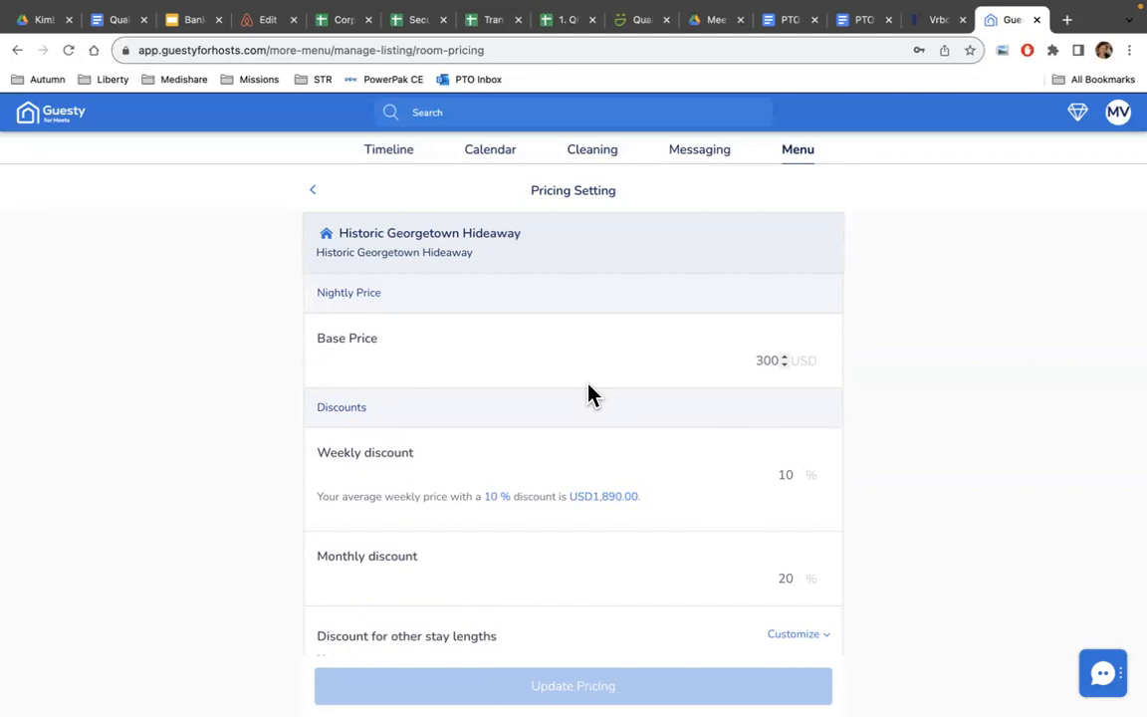
scroll(588, 395, down, 8)
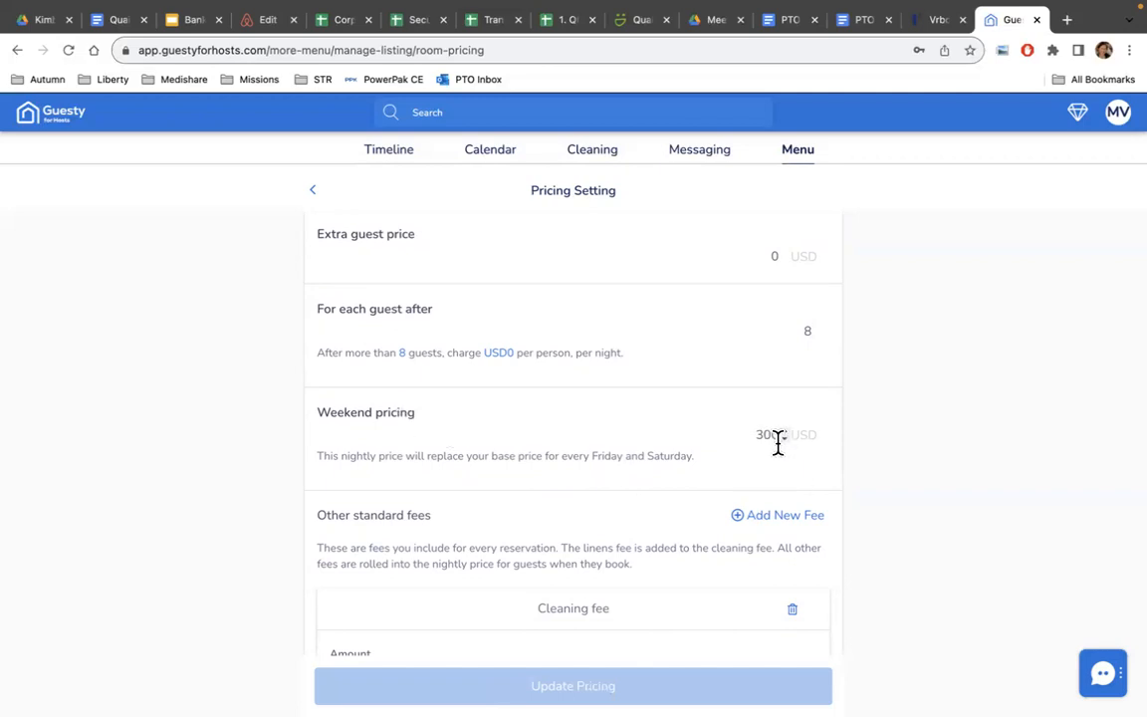
scroll(653, 297, up, 5)
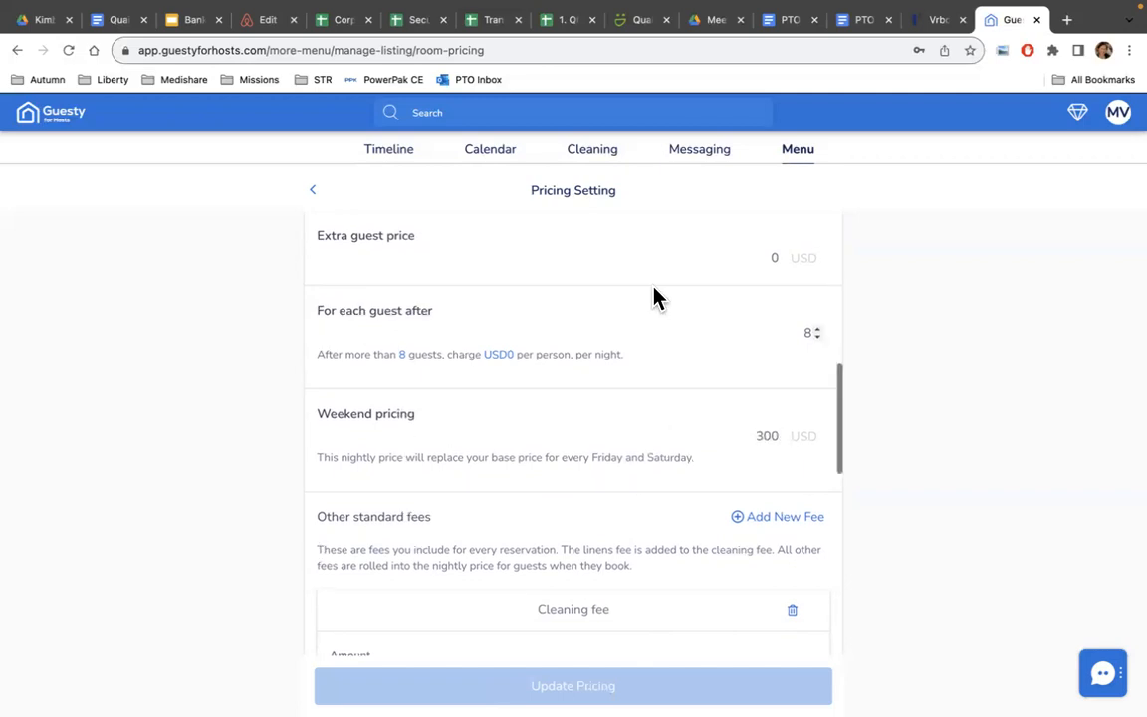
scroll(653, 297, up, 2)
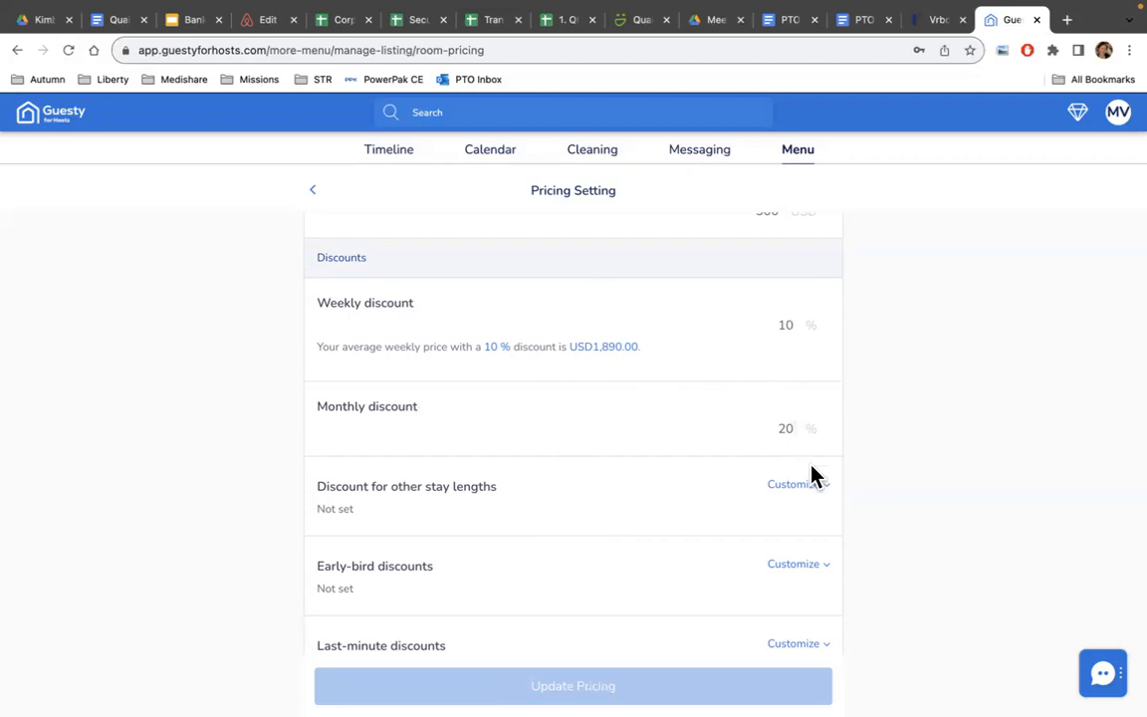
scroll(597, 478, down, 3)
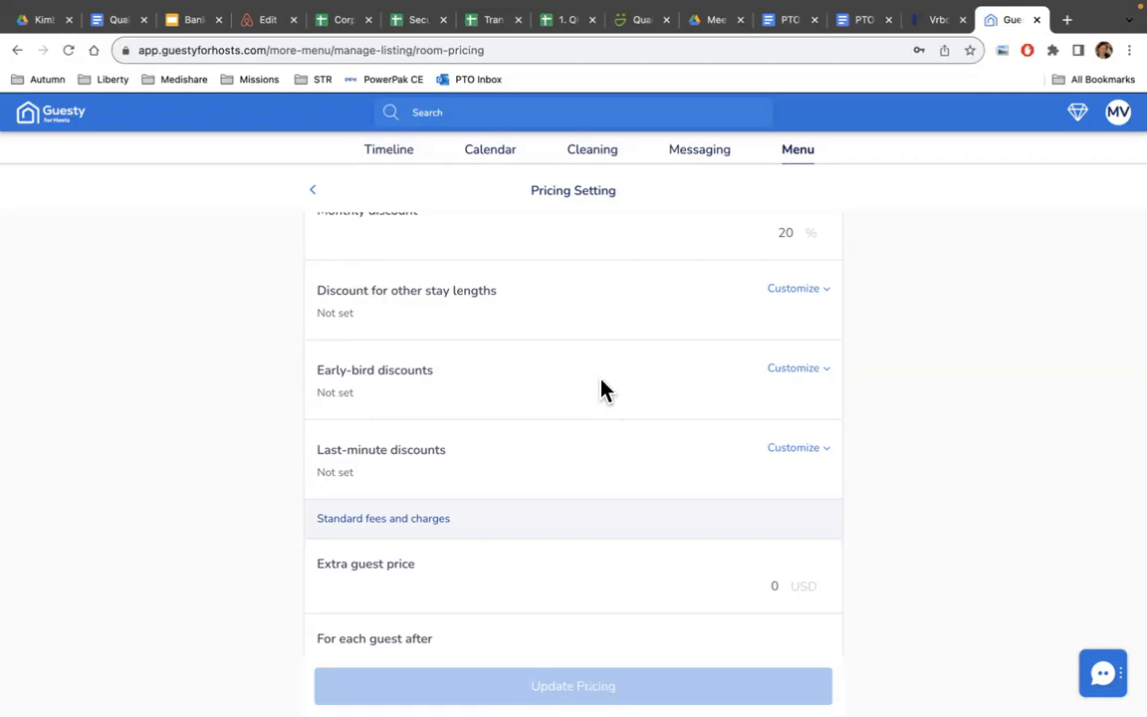
scroll(602, 389, down, 1)
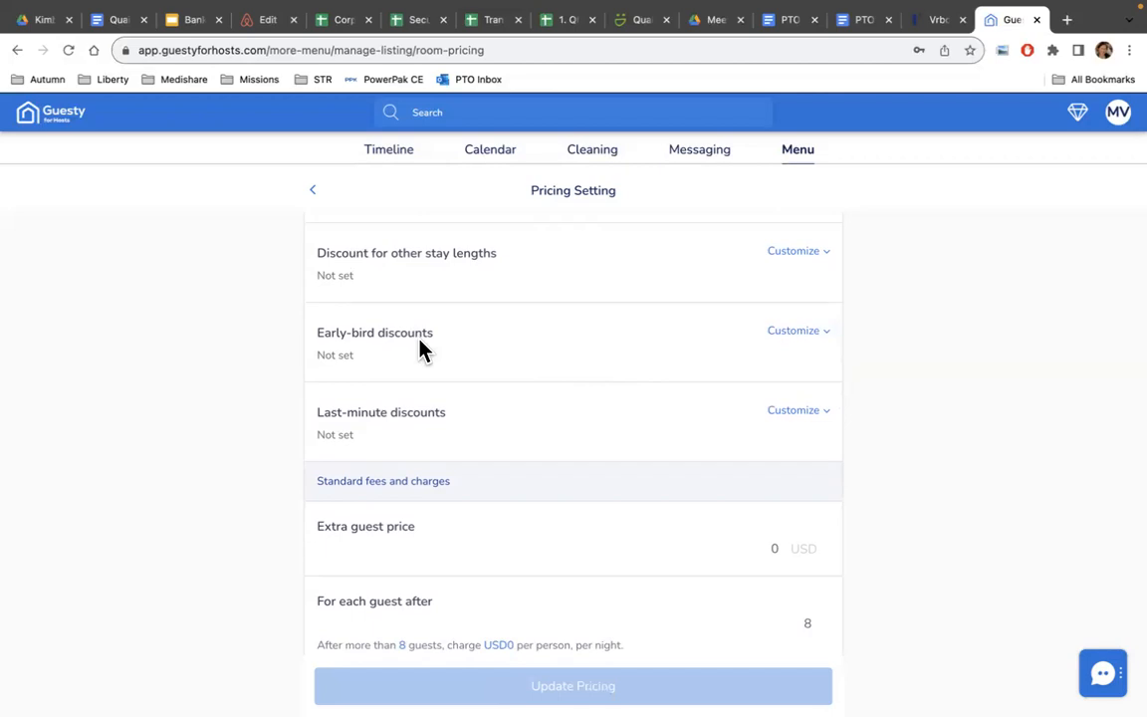
scroll(427, 432, down, 3)
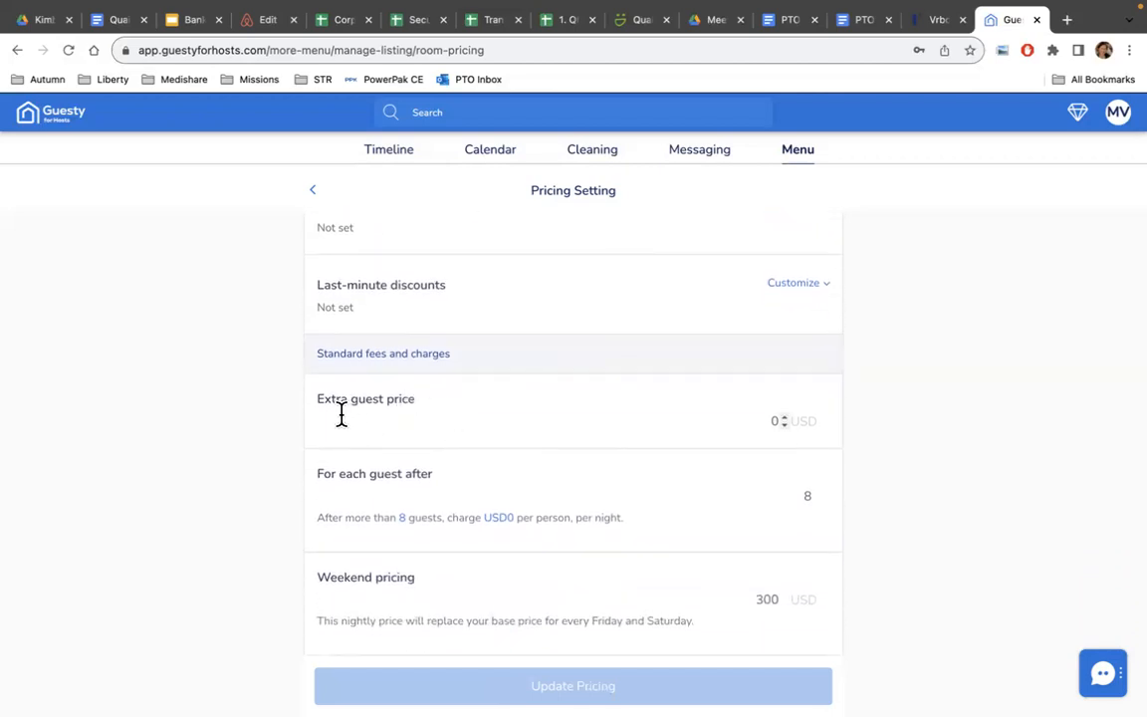
scroll(411, 416, down, 1)
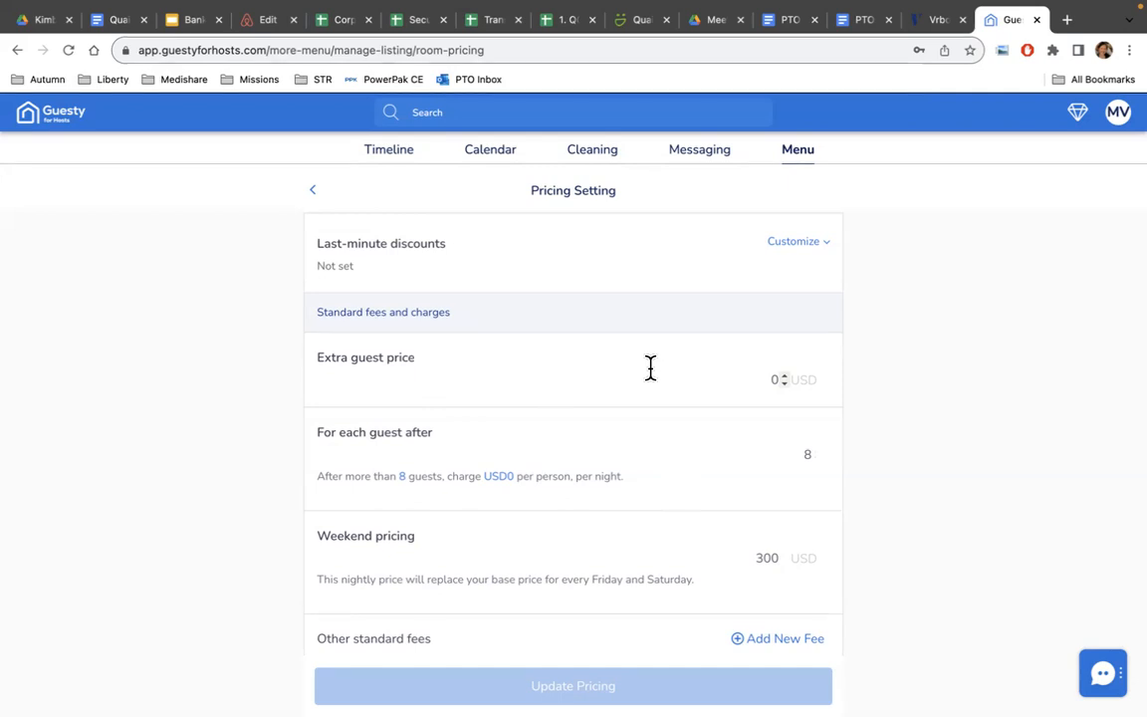
scroll(697, 403, down, 3)
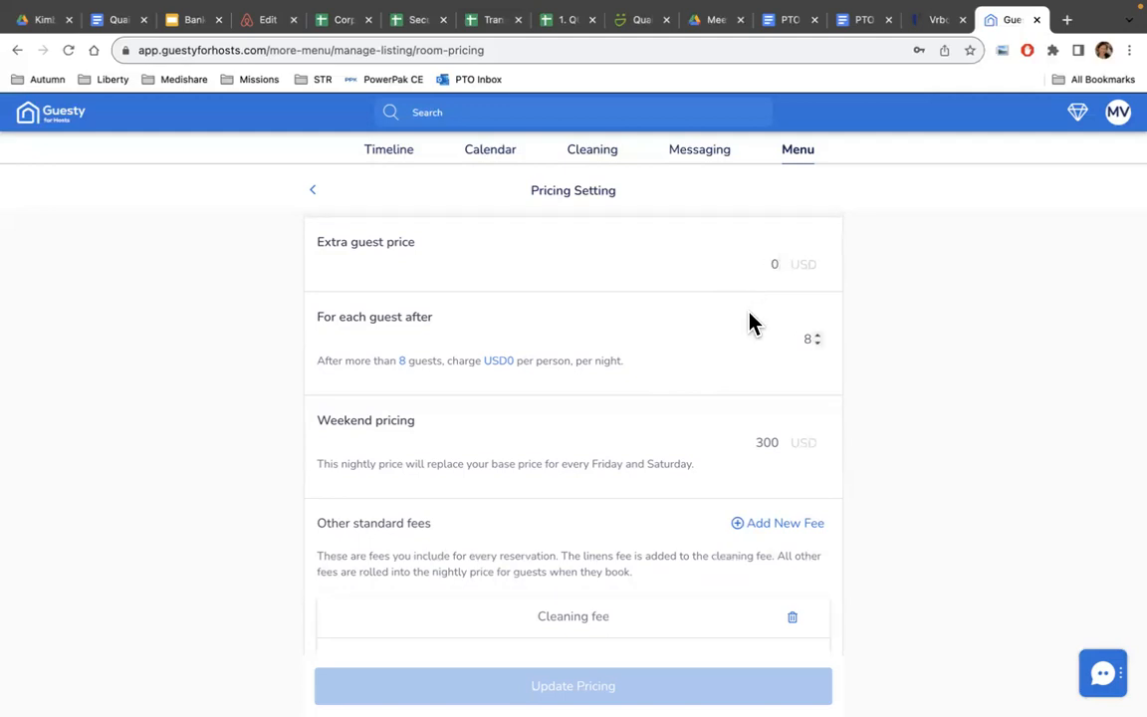
scroll(749, 320, down, 4)
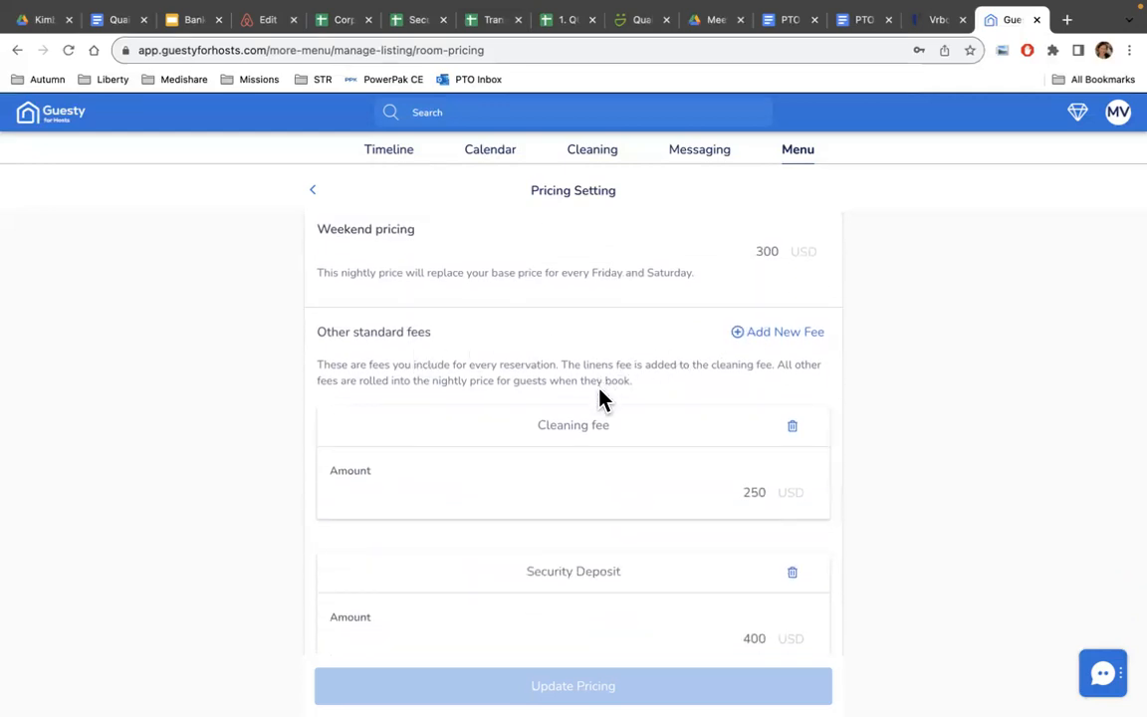
scroll(567, 436, down, 2)
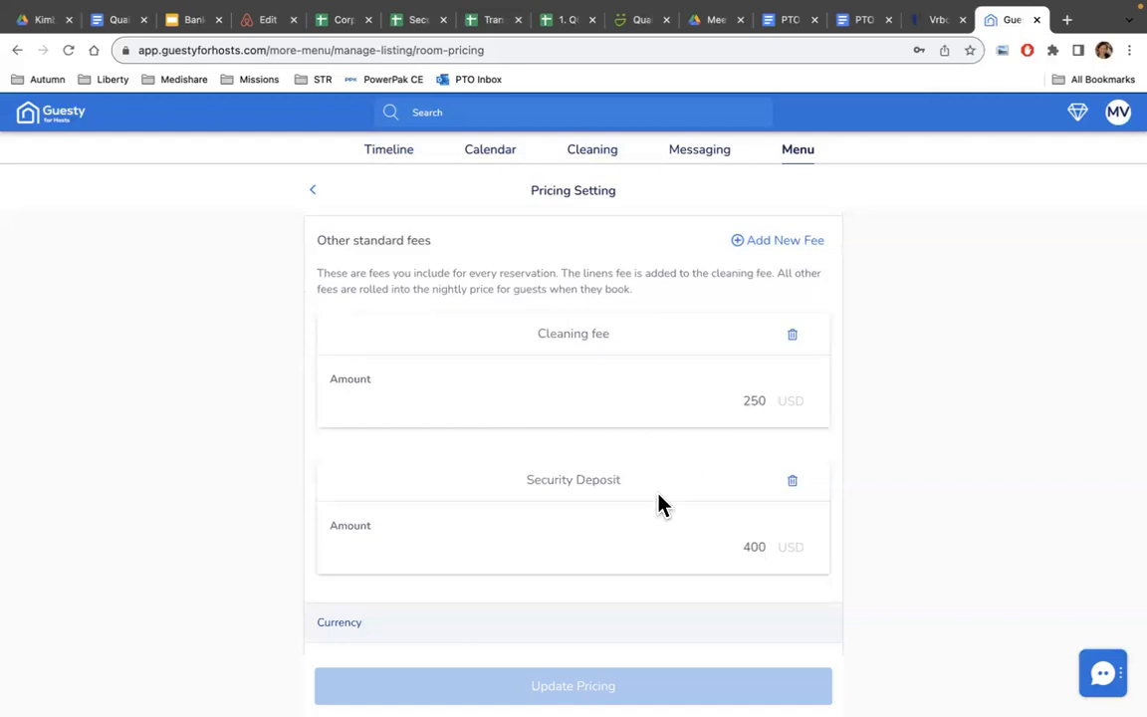
scroll(658, 505, down, 3)
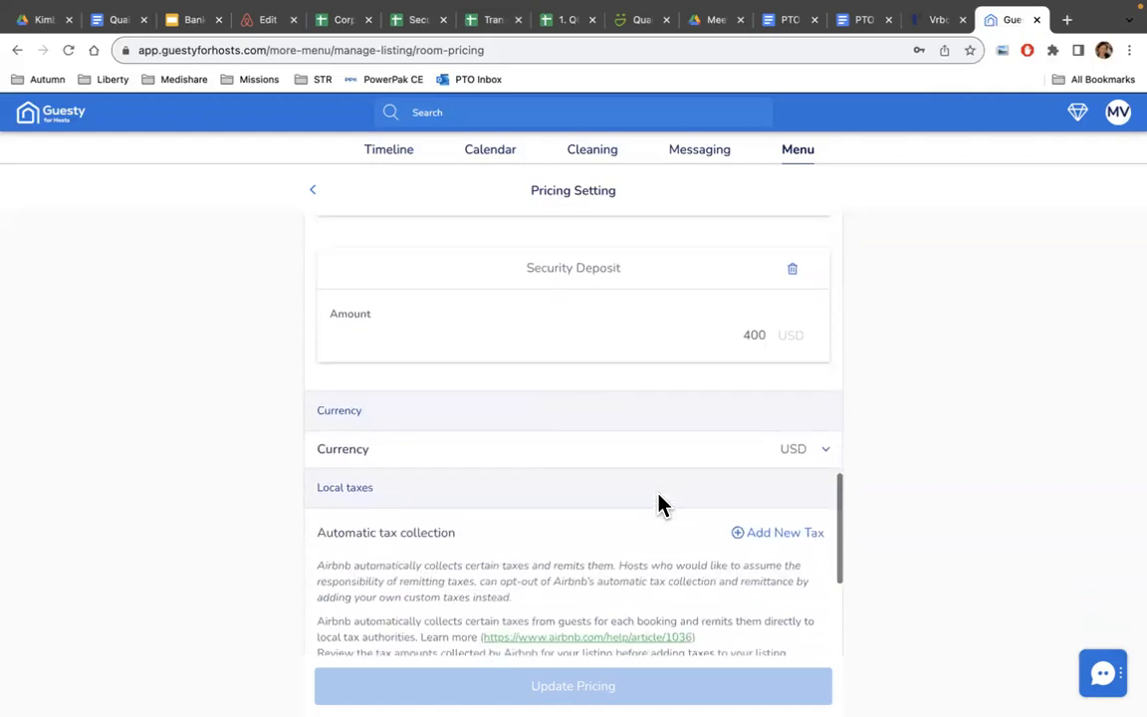
scroll(658, 505, down, 1)
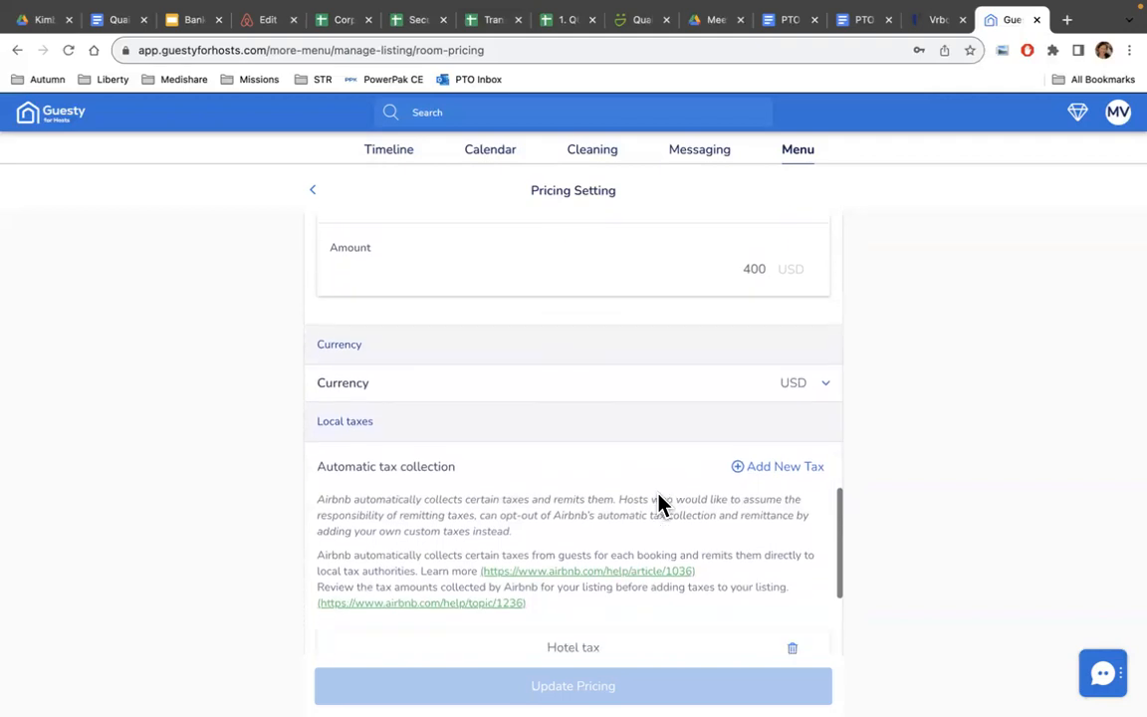
scroll(658, 505, down, 2)
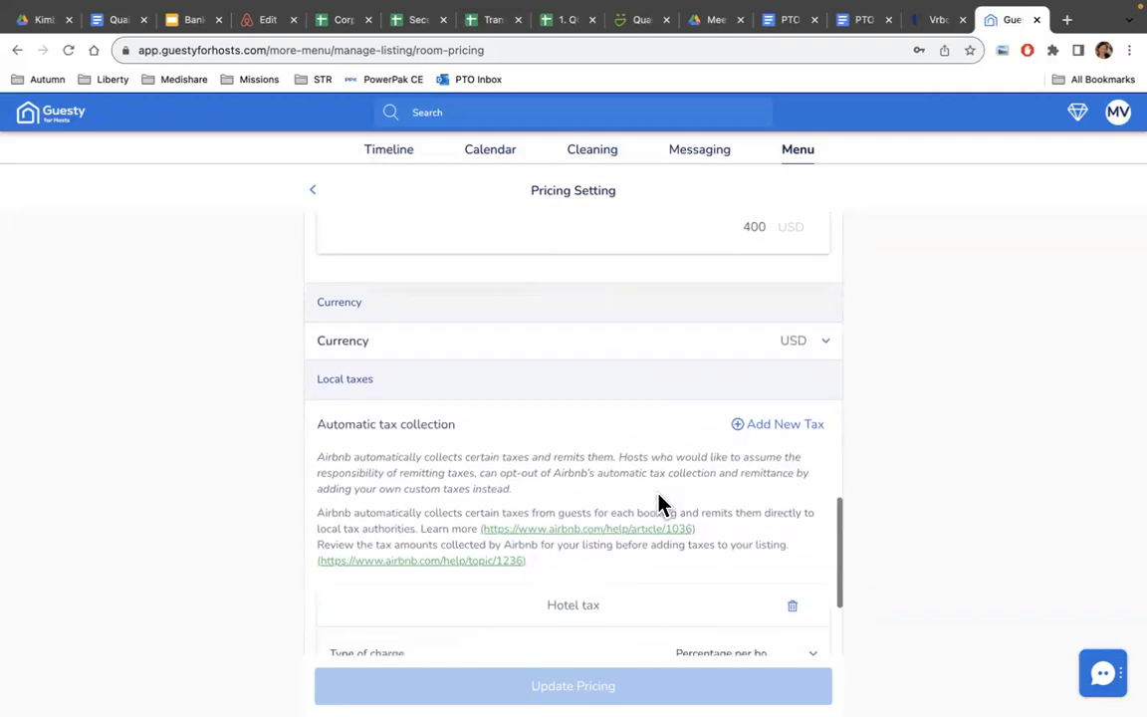
scroll(658, 505, down, 4)
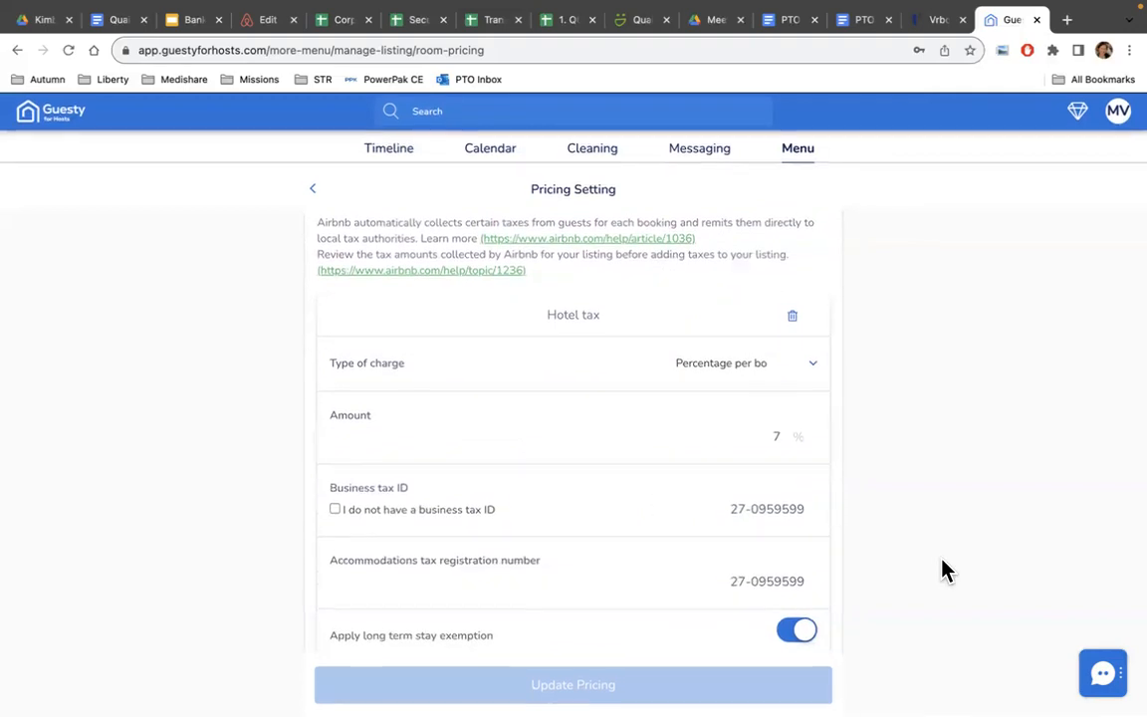
scroll(737, 587, down, 1)
scroll(737, 587, down, 3)
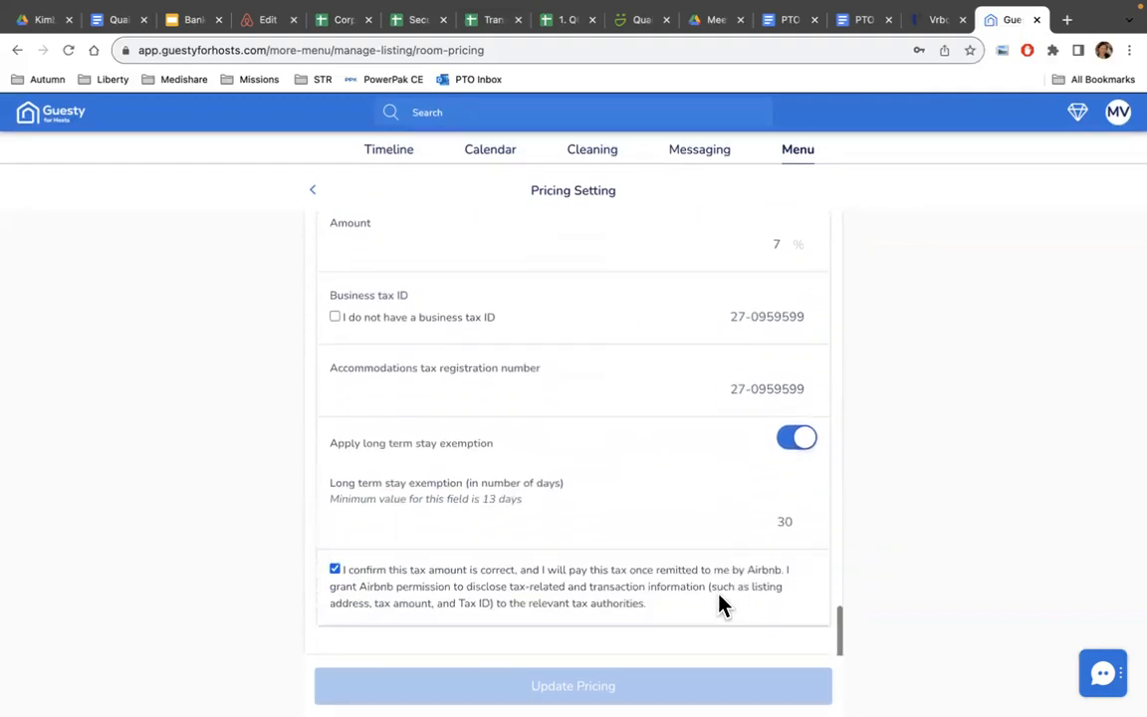
Go from the main Menu to the Messaging overview.
click(809, 160)
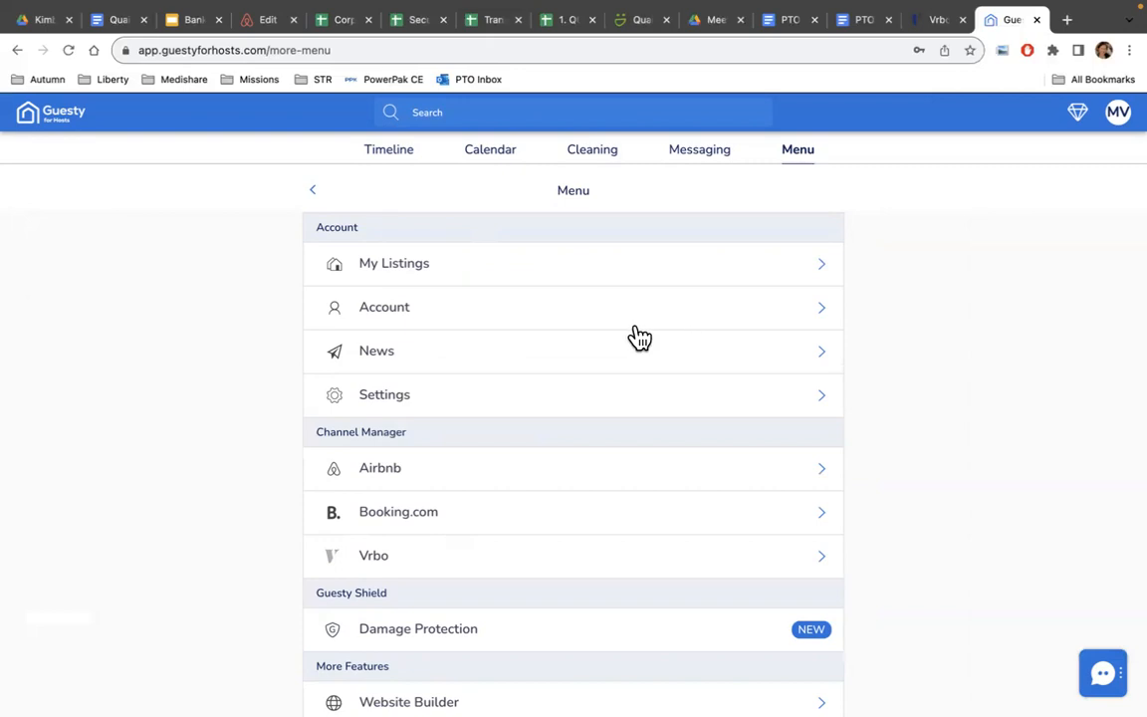
click(694, 160)
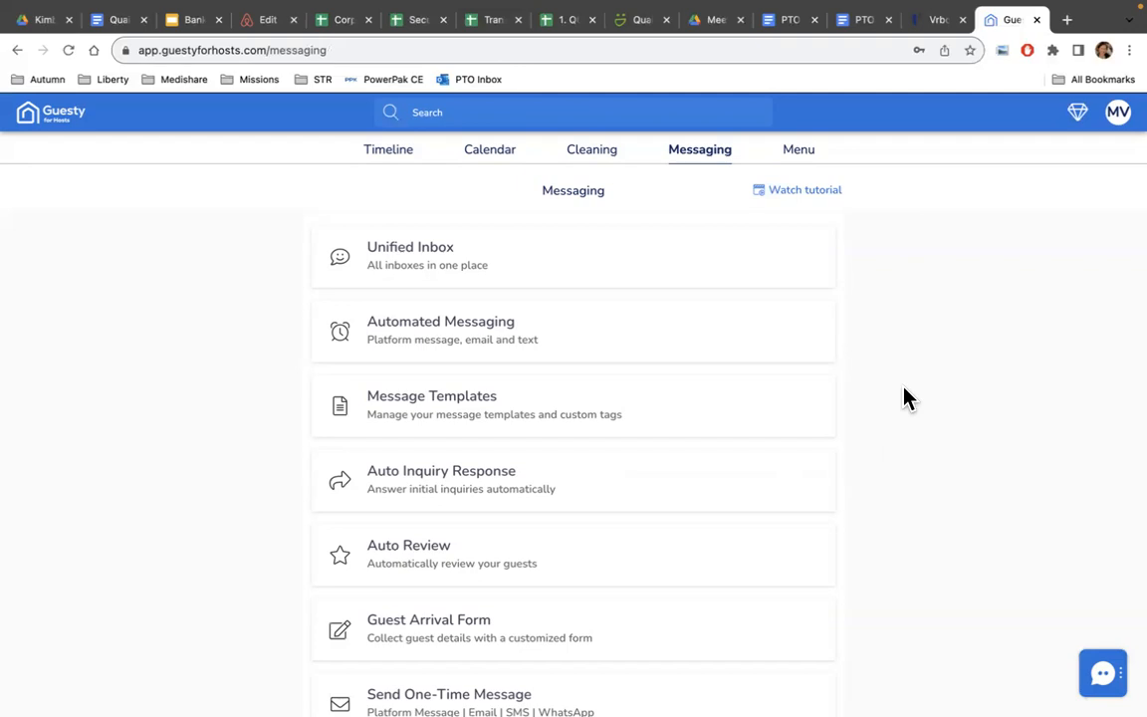
Review the active Auto Inquiry Response rule: immediate automated reply, pre-approval off.
click(466, 488)
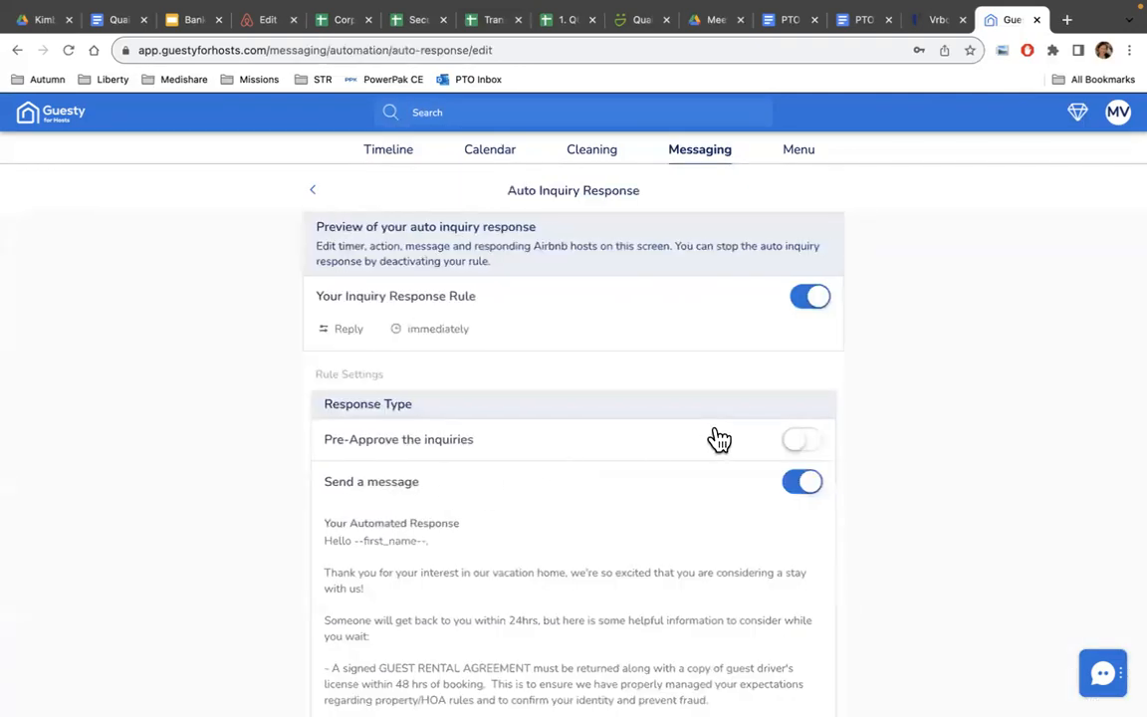
scroll(647, 384, down, 3)
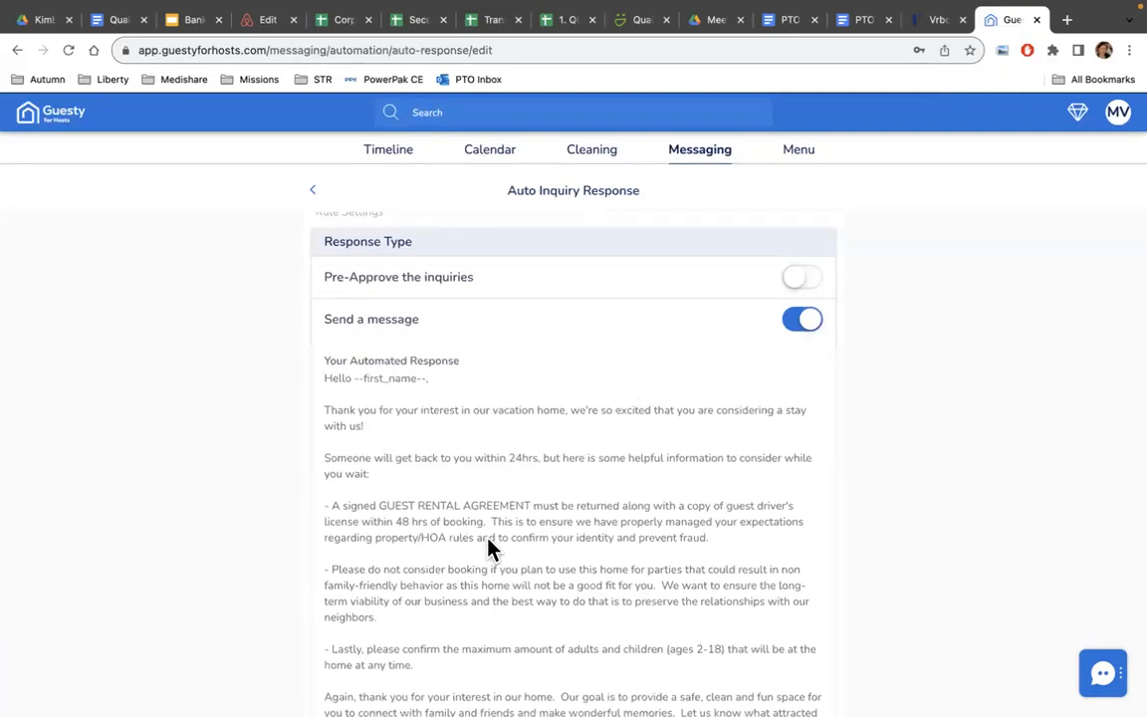
scroll(488, 548, down, 2)
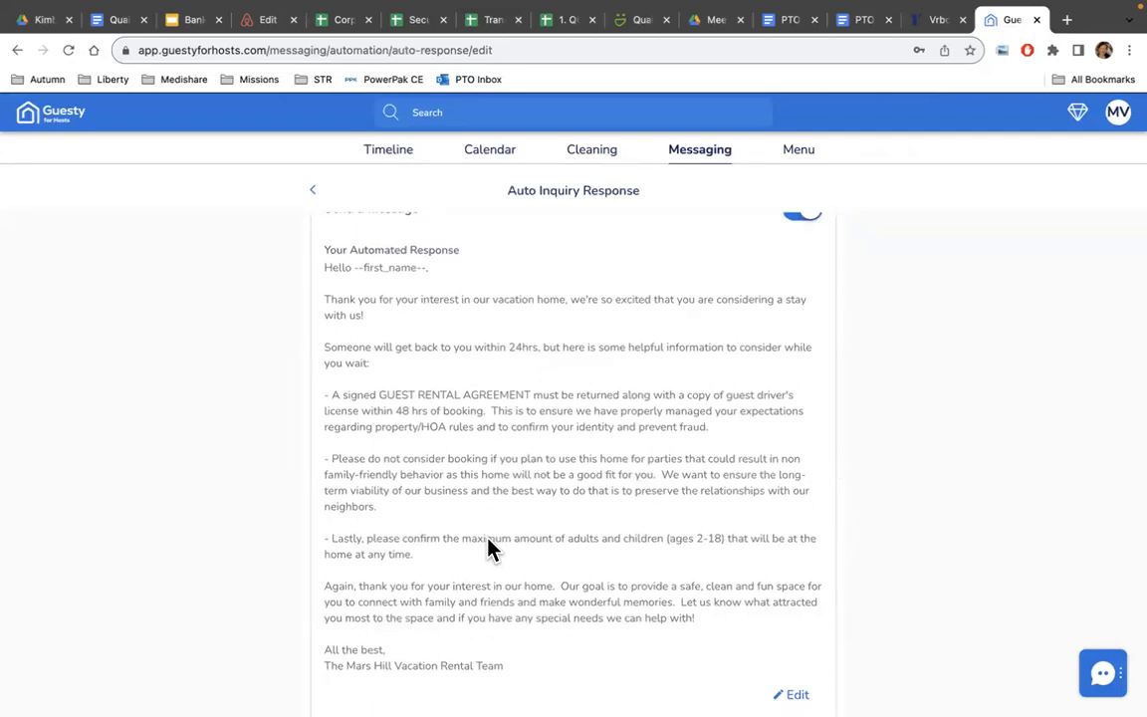
scroll(488, 547, up, 4)
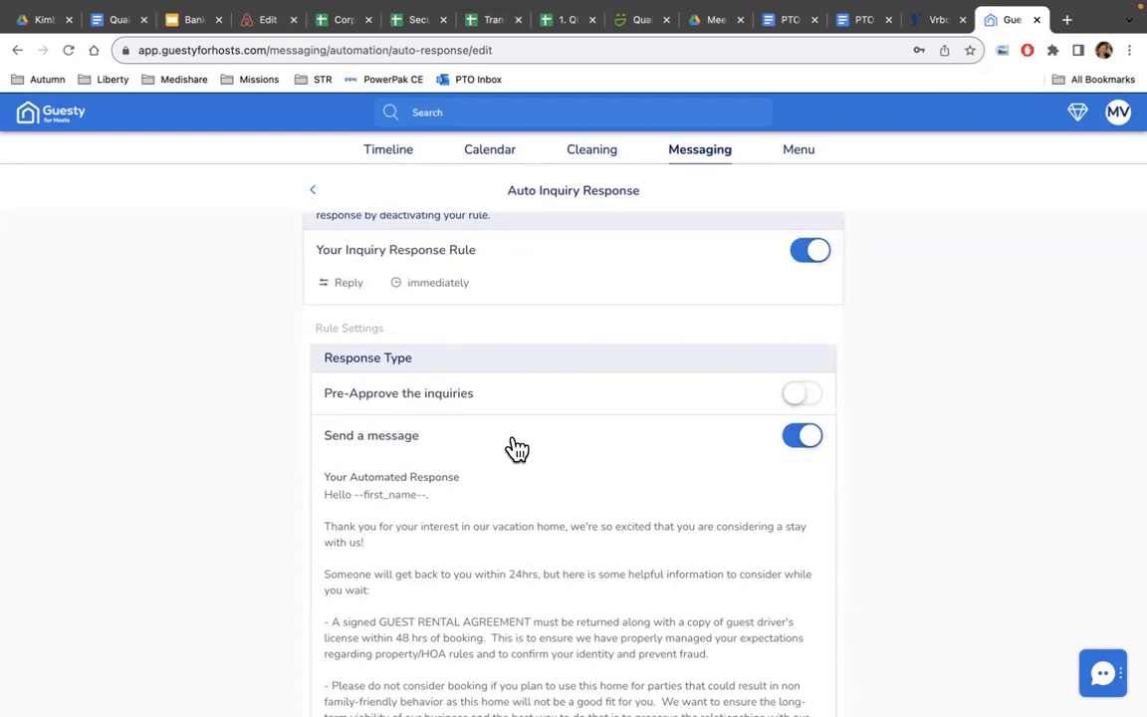
scroll(517, 449, down, 1)
scroll(517, 449, up, 2)
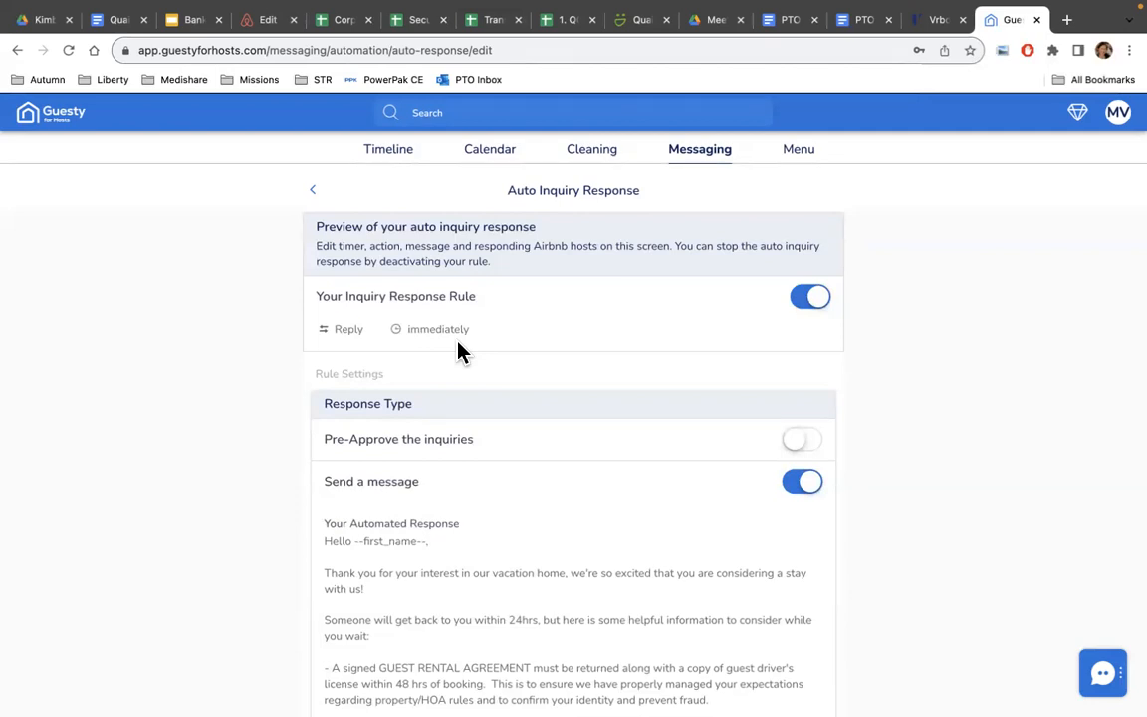
scroll(459, 348, down, 1)
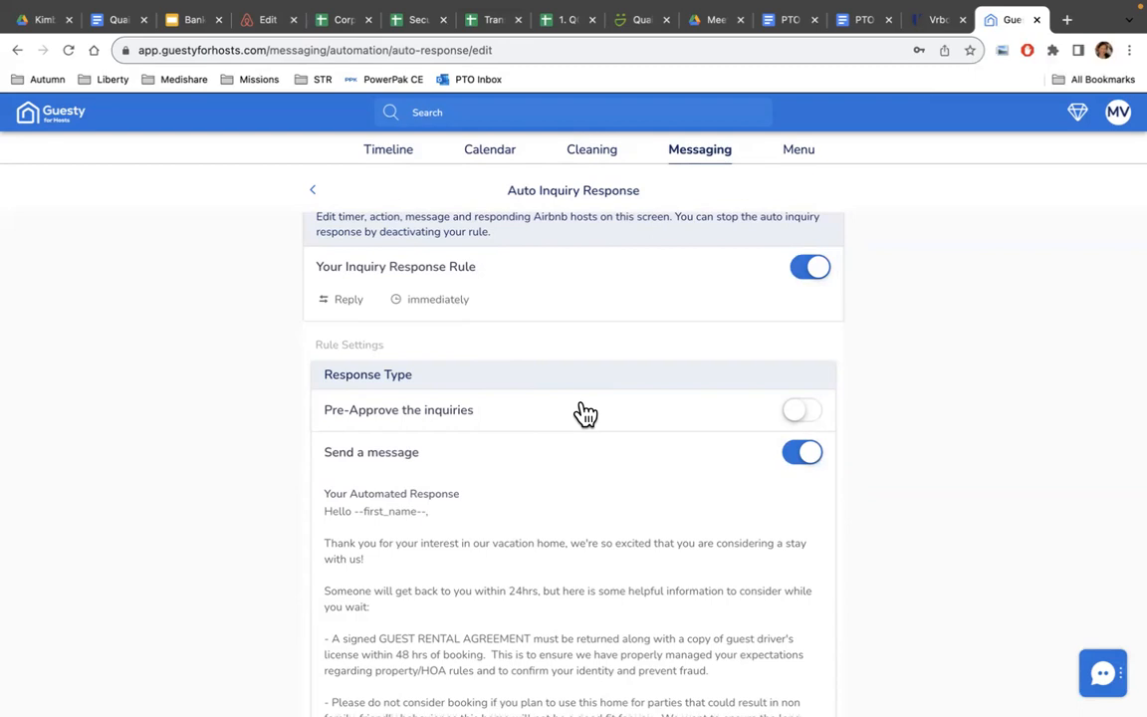
scroll(585, 413, down, 3)
scroll(586, 413, down, 1)
scroll(586, 413, down, 4)
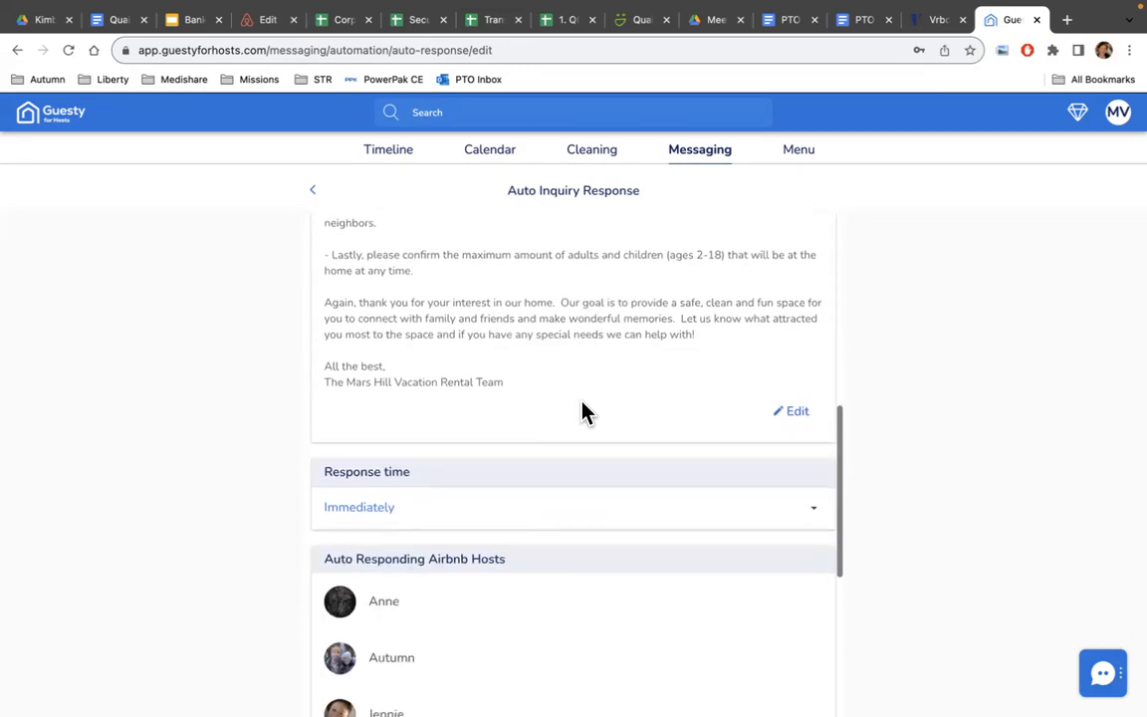
scroll(585, 413, down, 2)
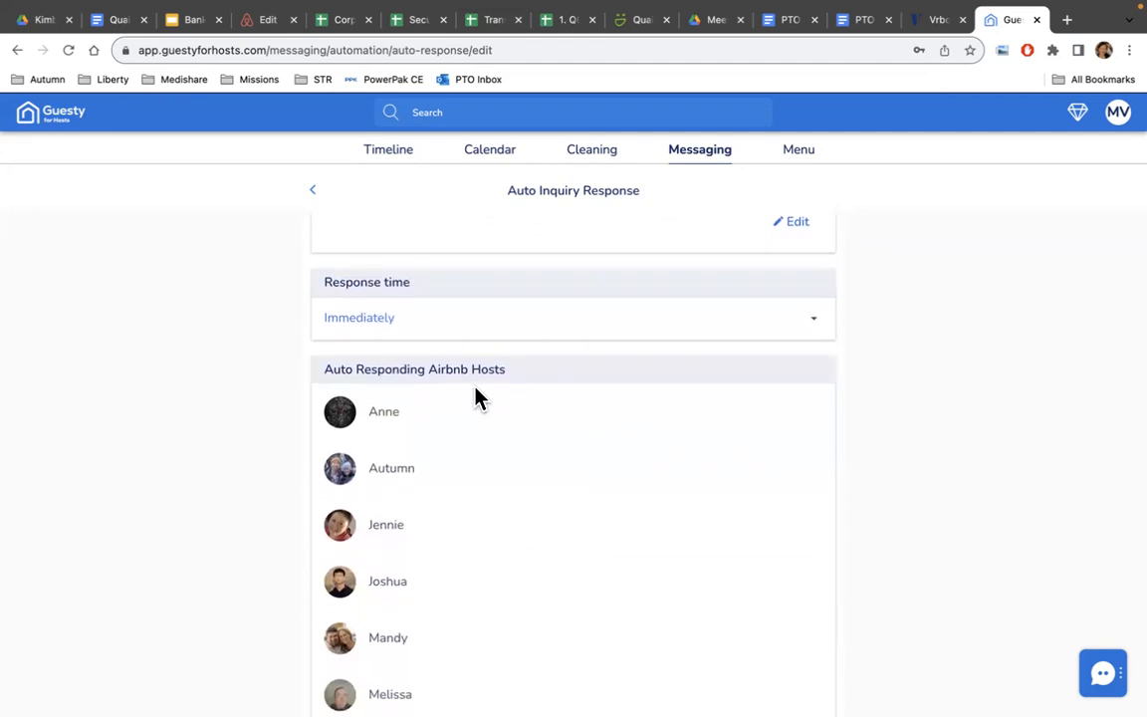
scroll(508, 396, down, 3)
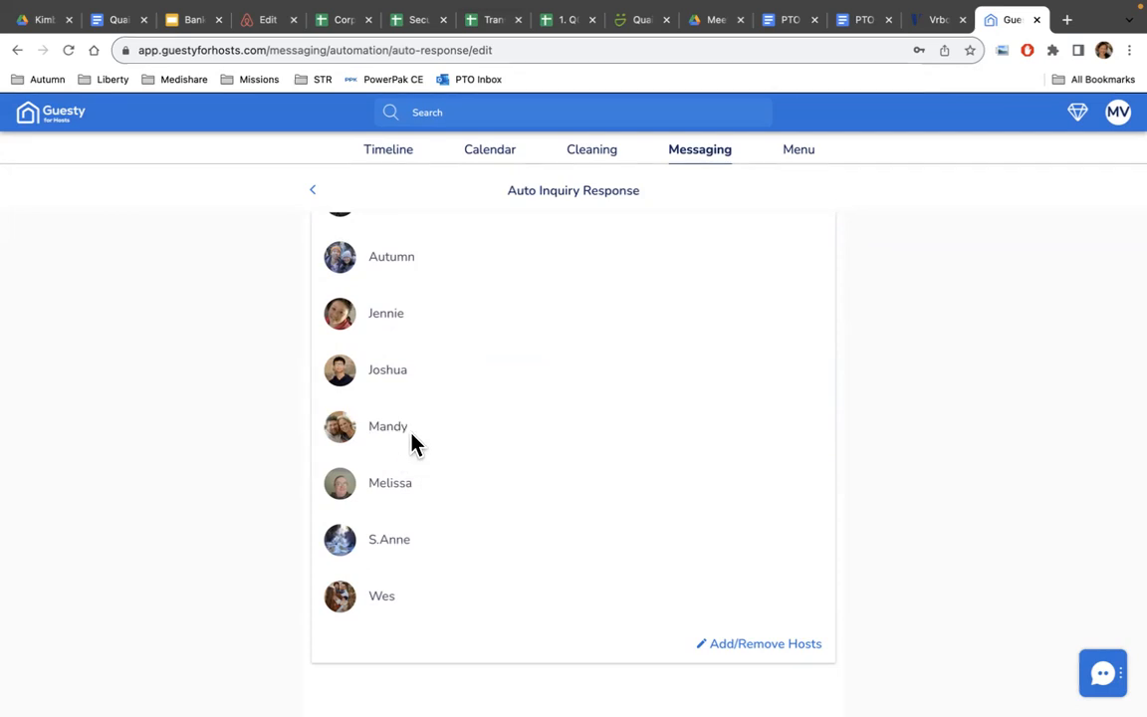
click(758, 645)
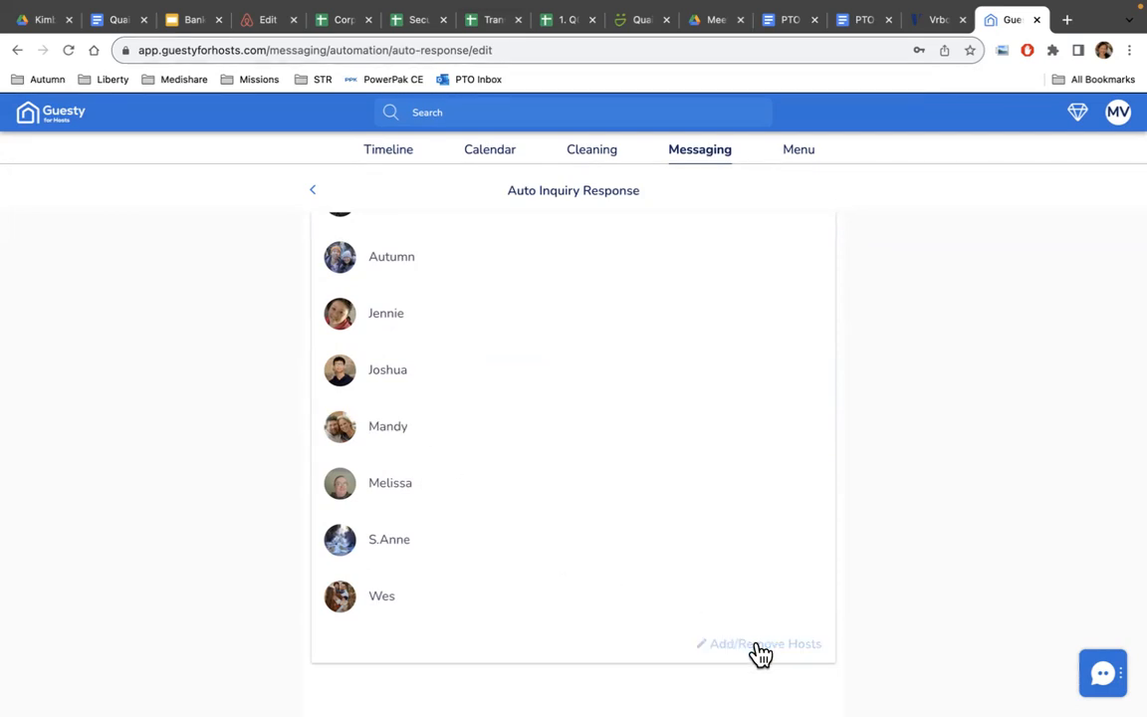
scroll(721, 488, down, 2)
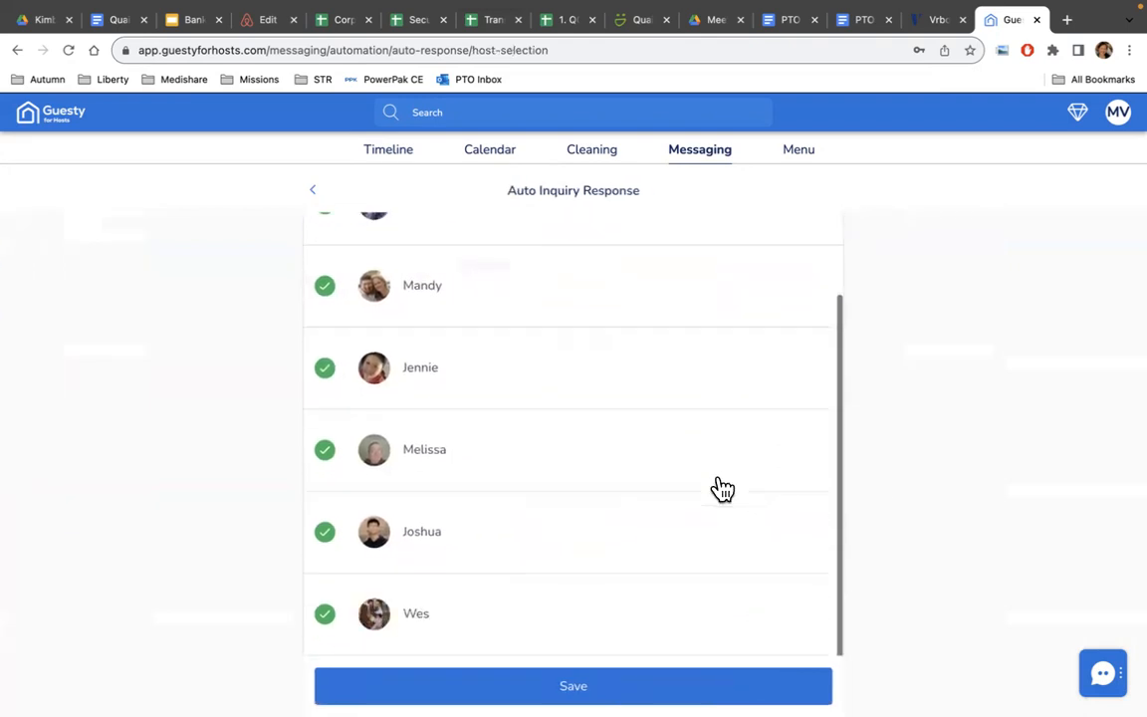
scroll(722, 488, up, 2)
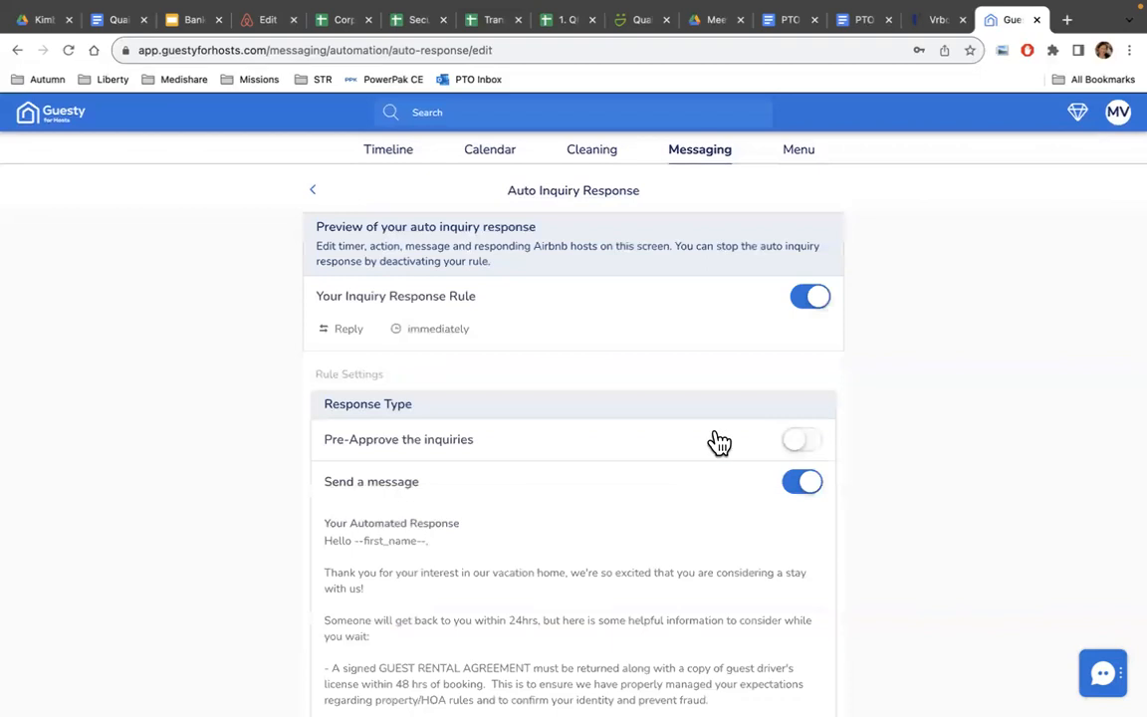
scroll(635, 430, down, 15)
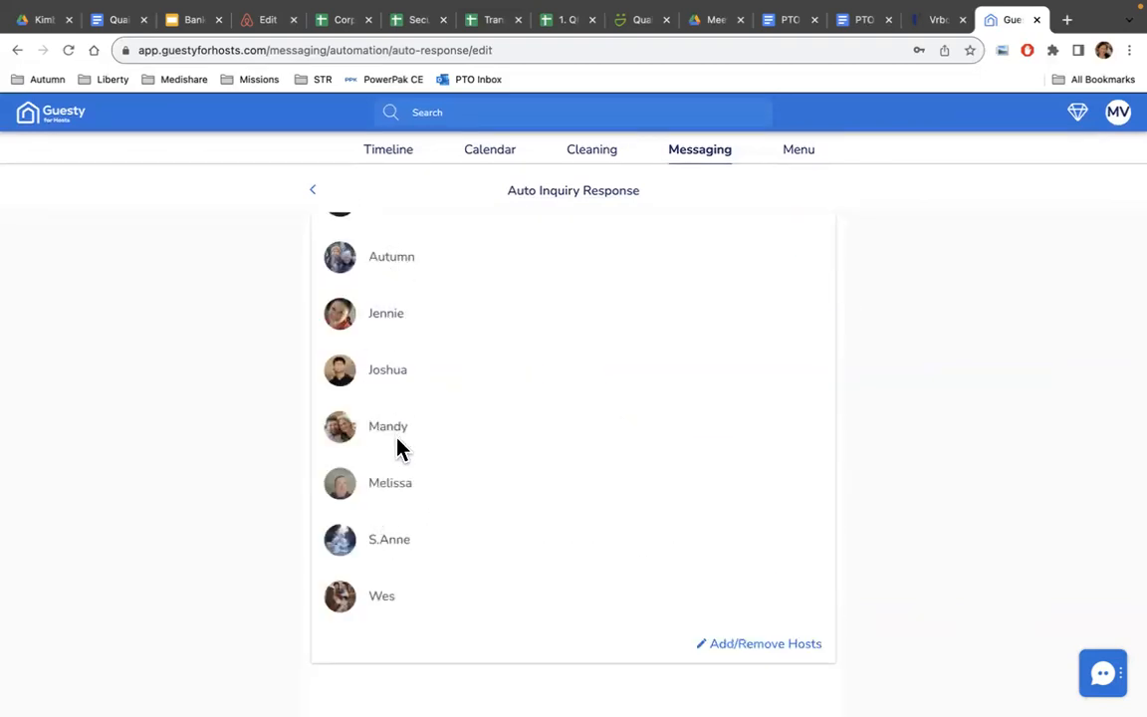
scroll(444, 449, up, 3)
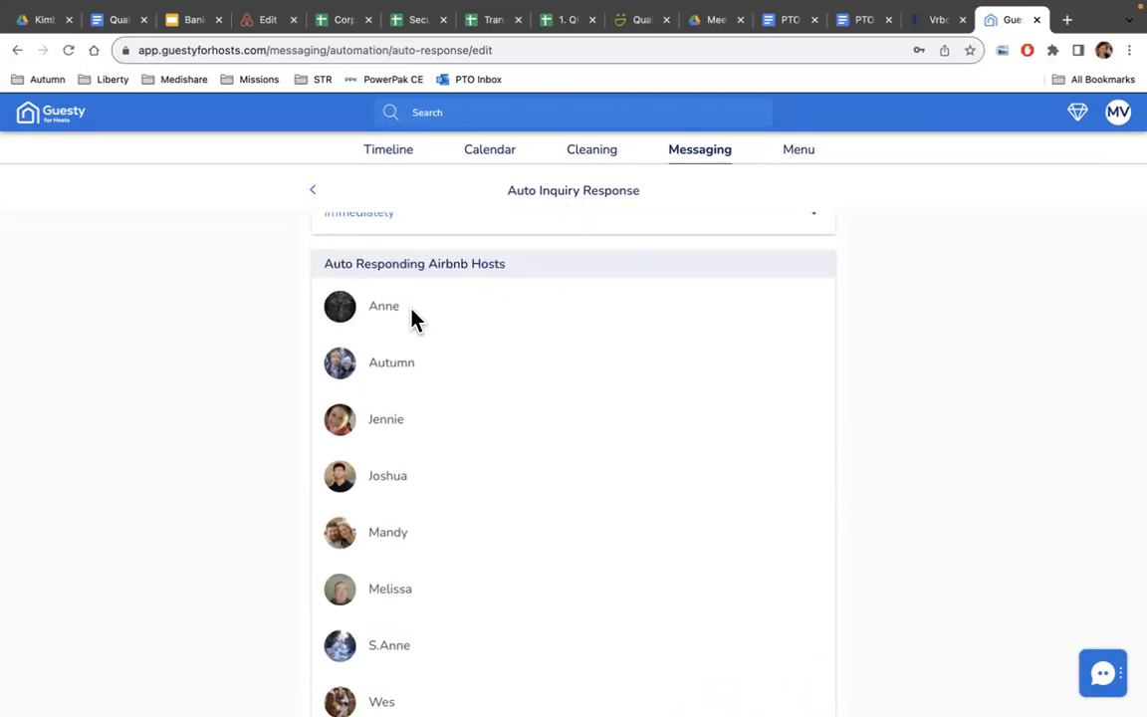
scroll(503, 428, down, 3)
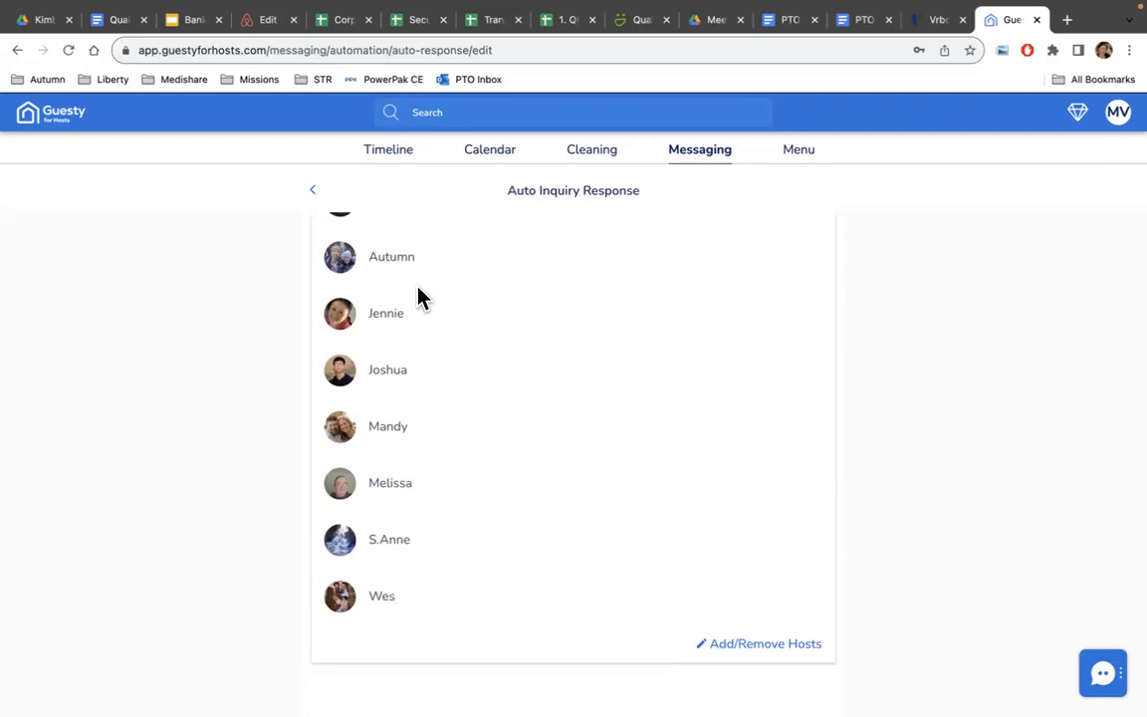
scroll(617, 463, up, 15)
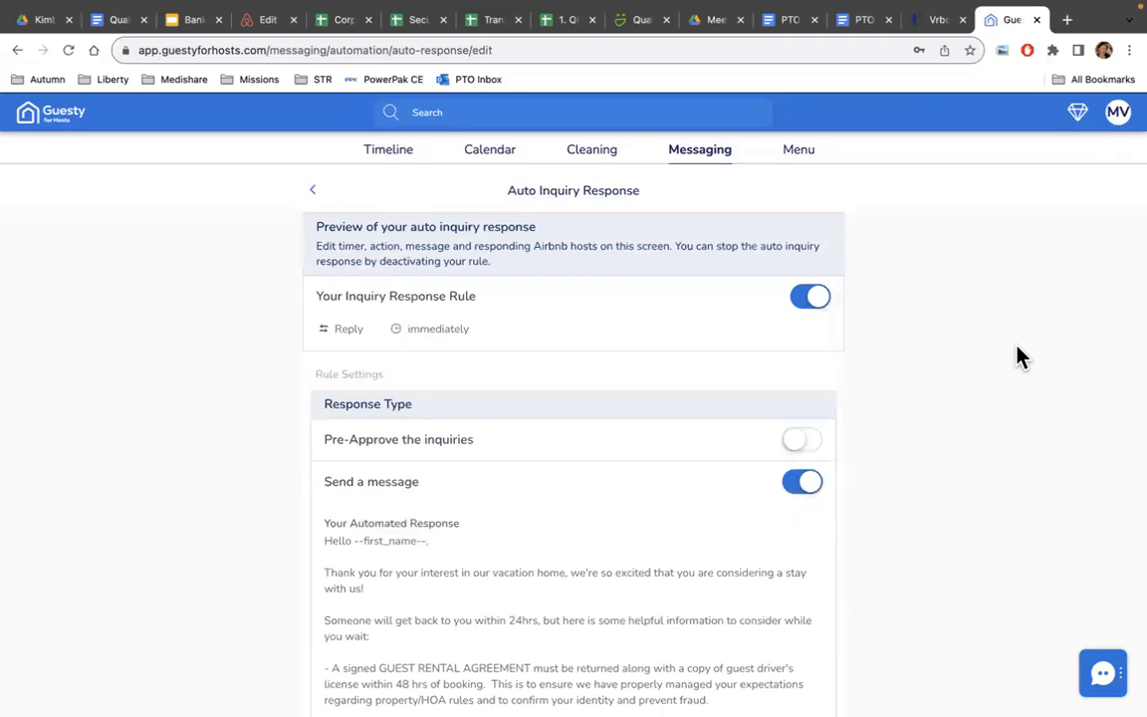
Open the Mars Hill Vacation Rentals site for editing in the Website Builder.
click(798, 154)
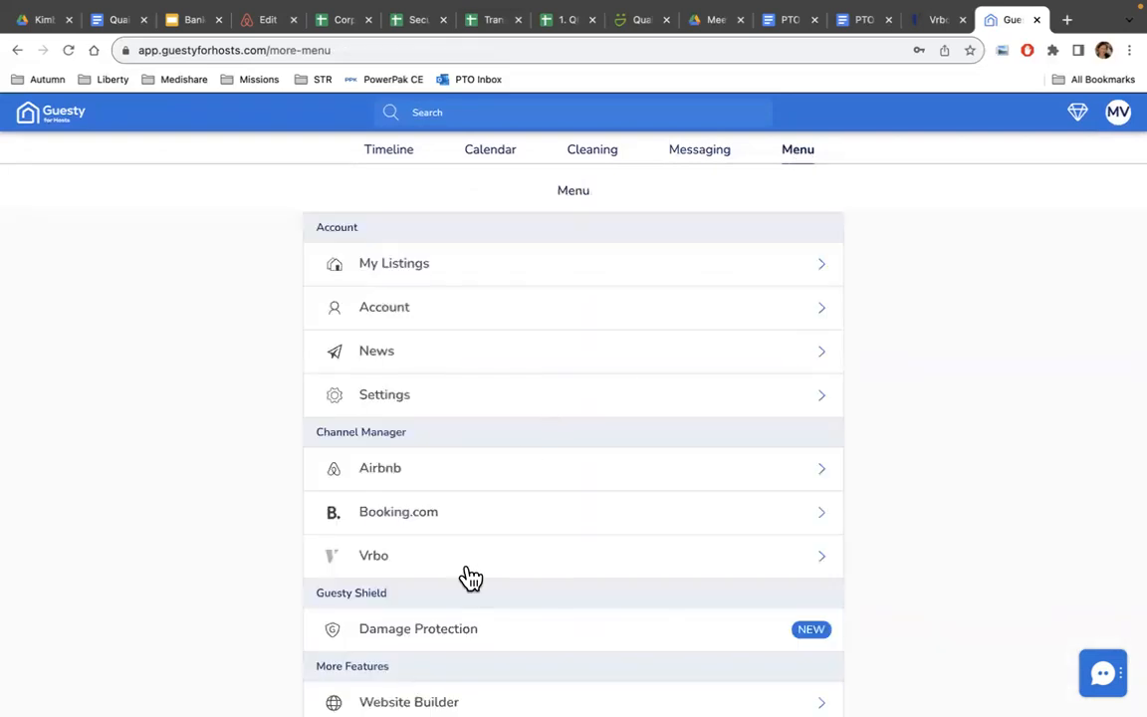
scroll(468, 577, down, 3)
scroll(468, 575, down, 2)
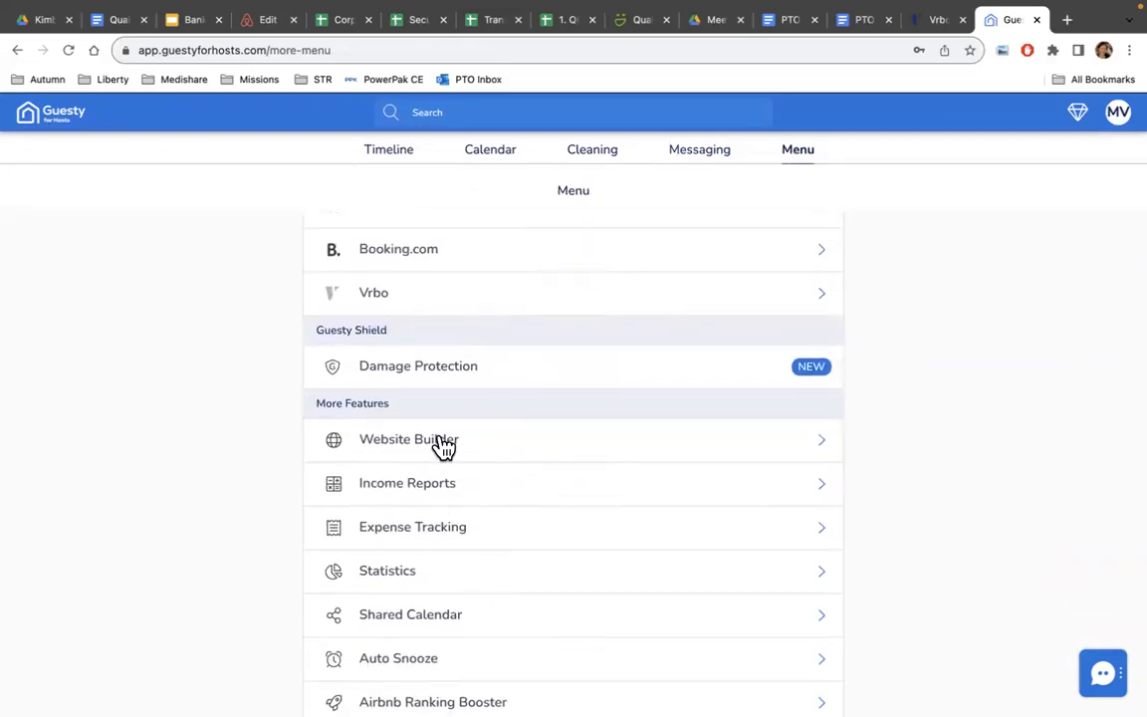
click(440, 445)
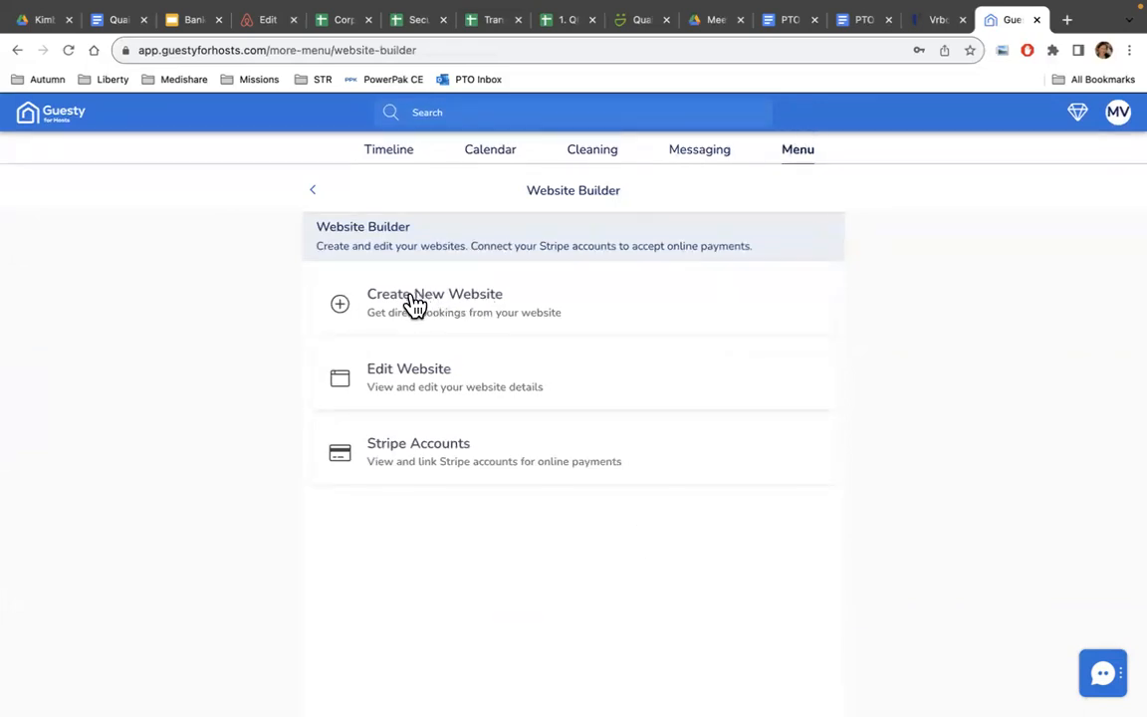
click(394, 384)
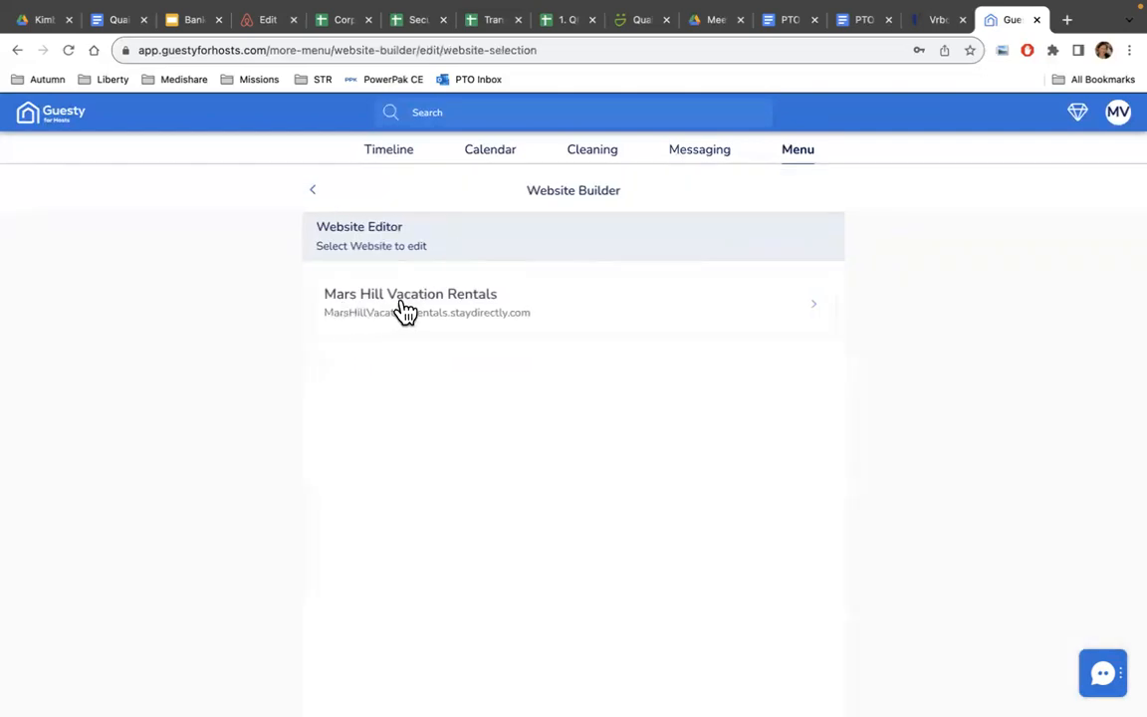
click(468, 319)
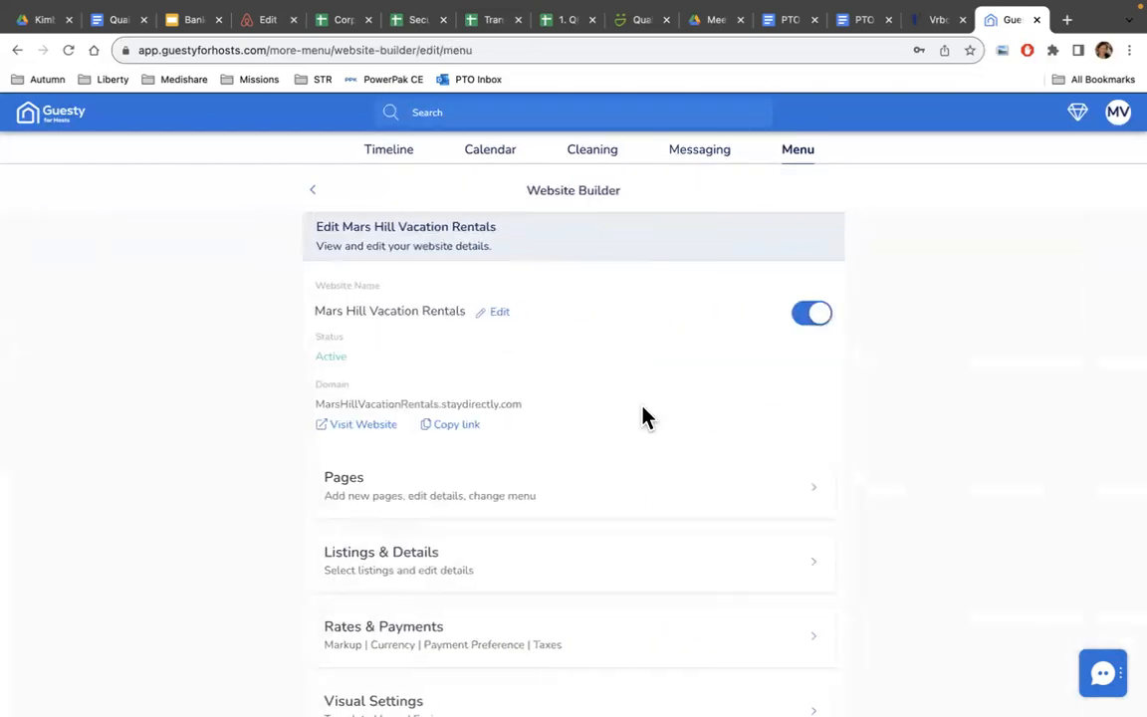
scroll(645, 415, down, 4)
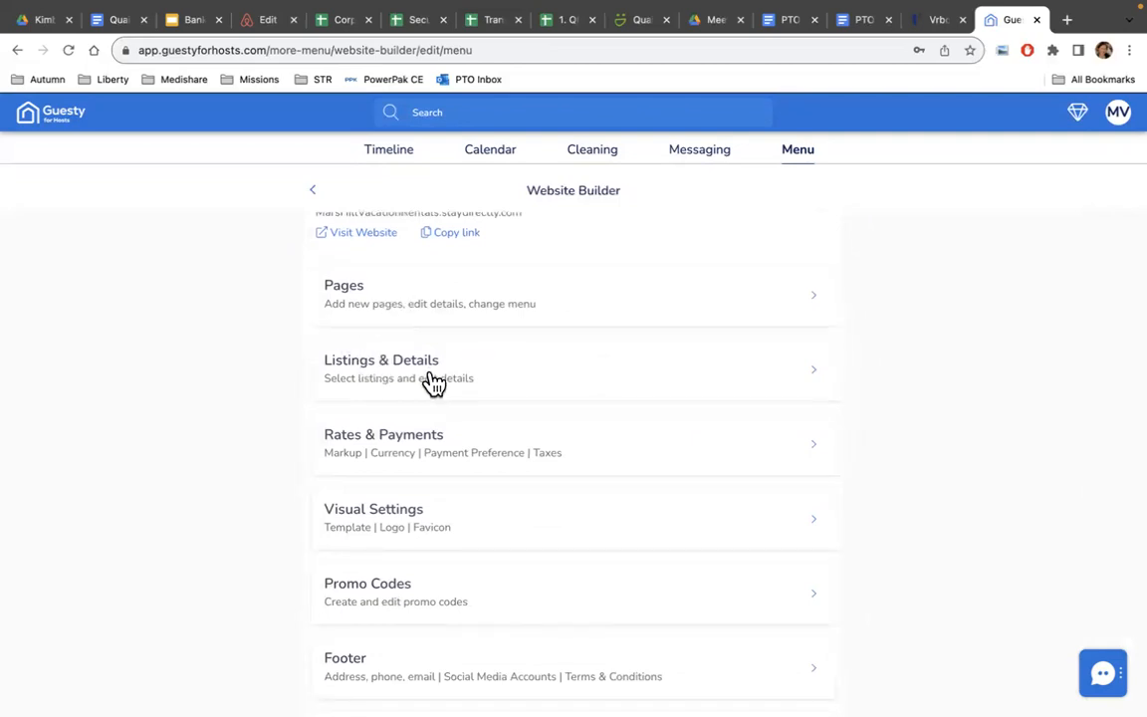
Toggle Historic Georgetown Hideaway off and on, then save the 5-listing website selection.
click(495, 378)
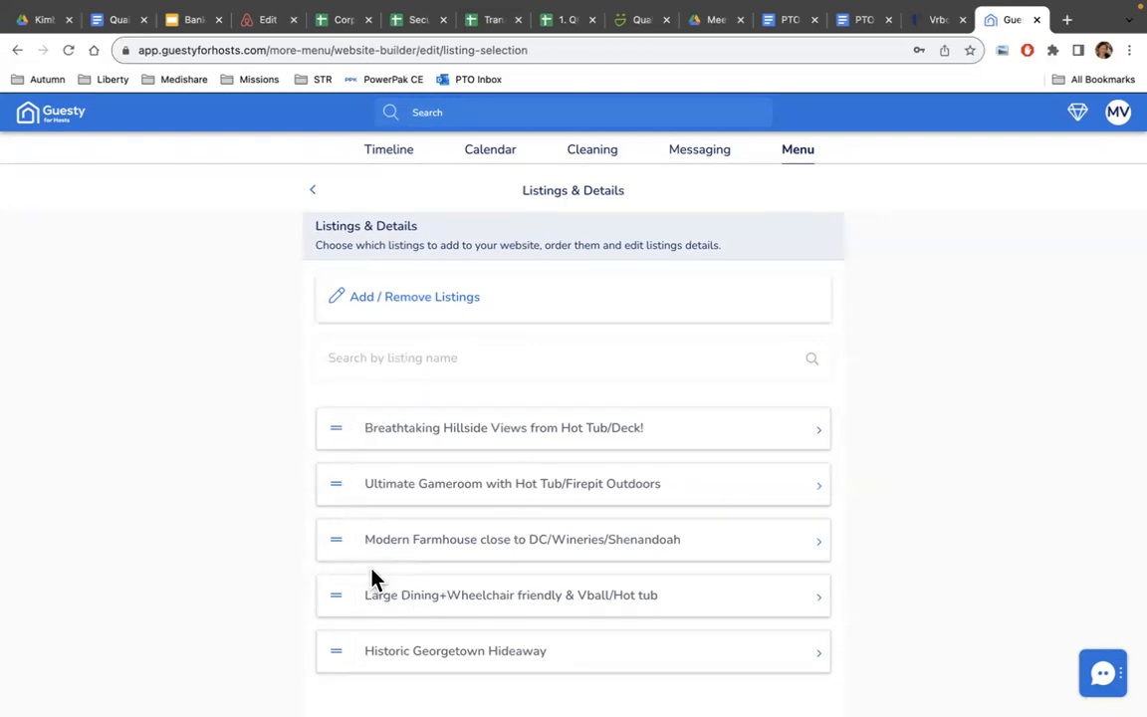
click(386, 301)
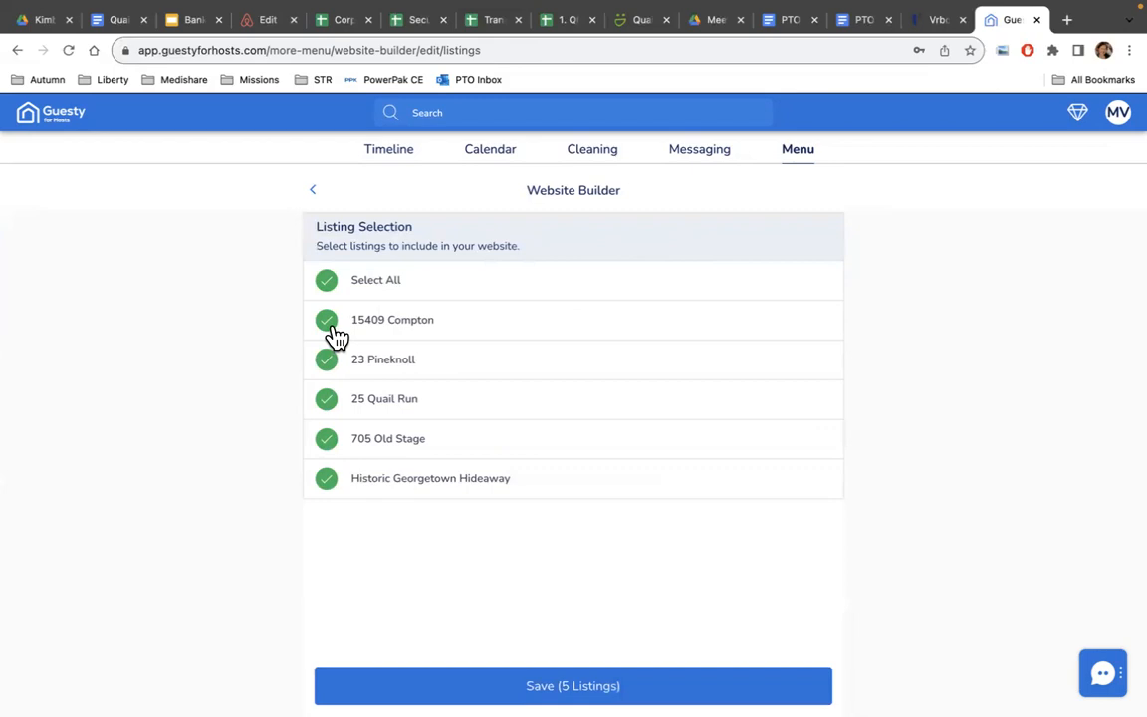
click(327, 481)
click(326, 283)
click(557, 686)
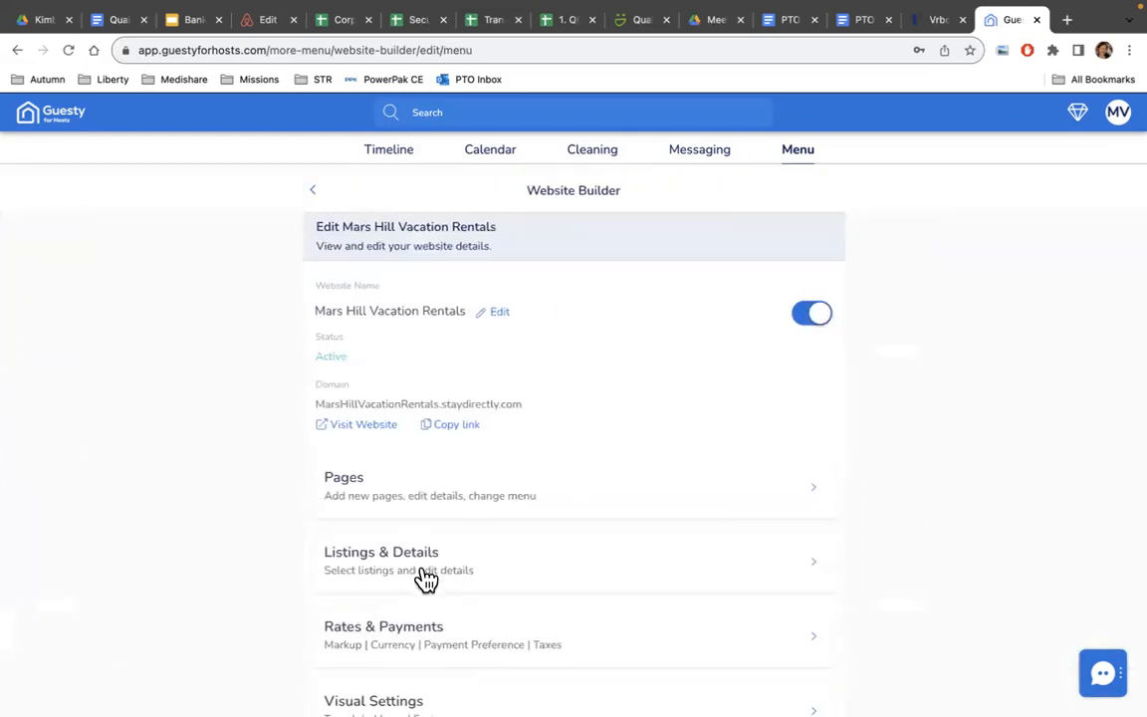
click(426, 577)
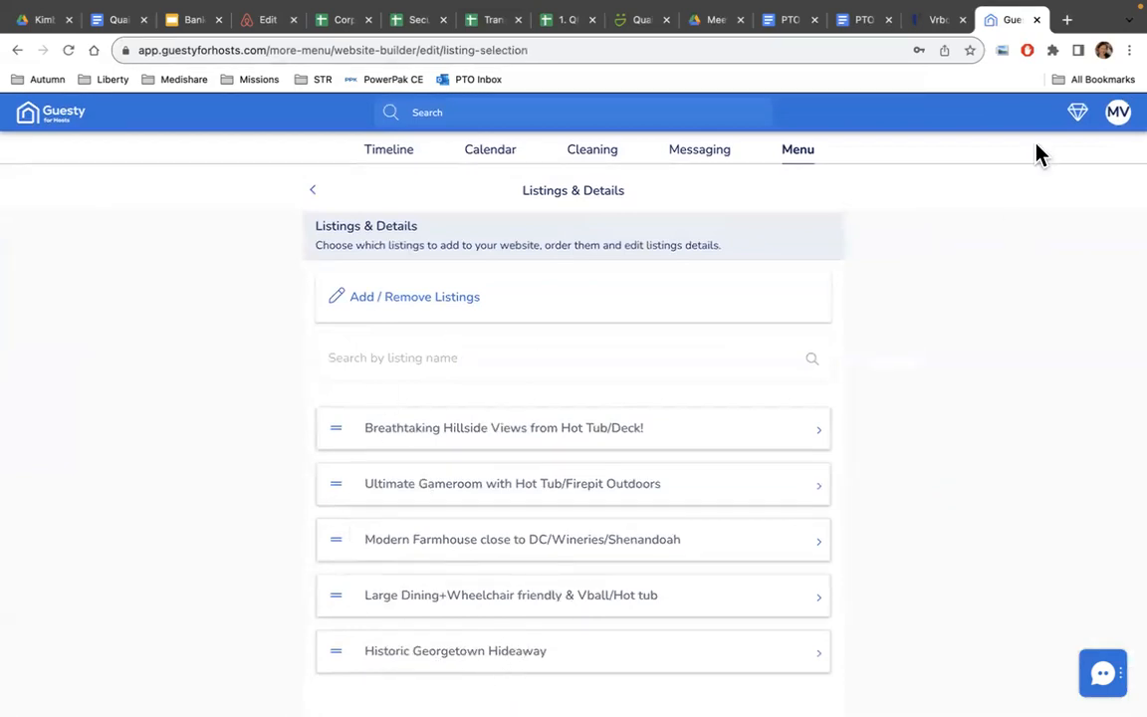
Load marshillpoconos.com in a new tab and scroll to the five listings with nightly prices.
click(1067, 20)
text(m)
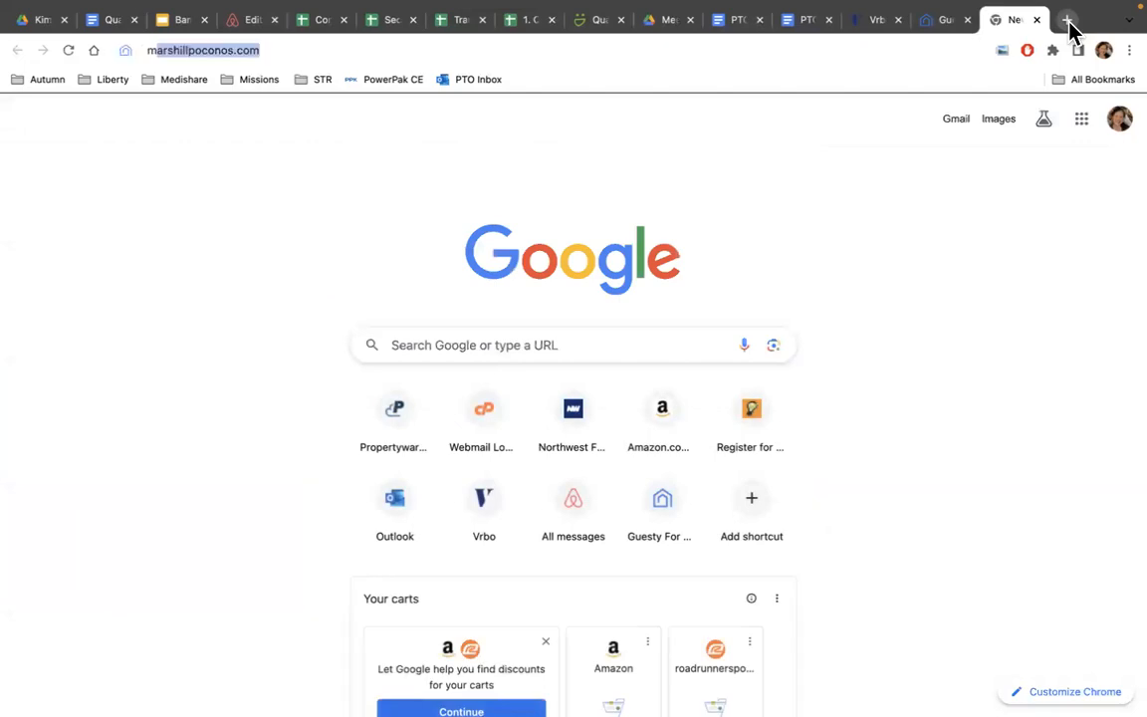
text(arc)
key(BackSpace)
text(sh)
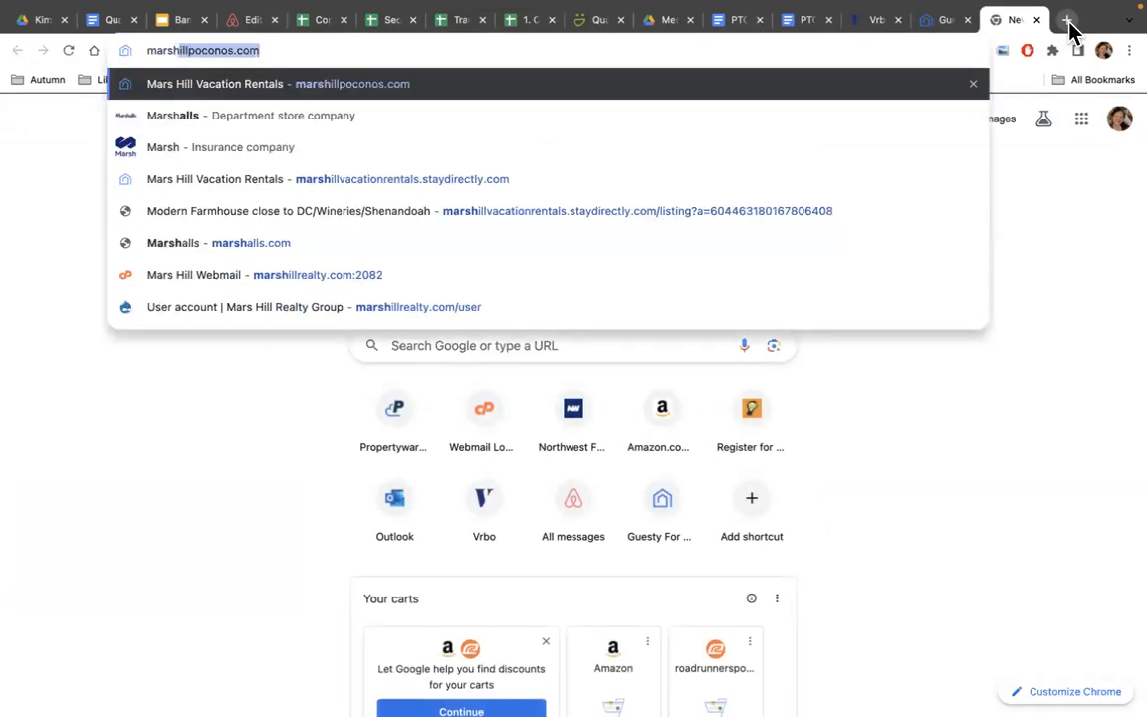
key(Return)
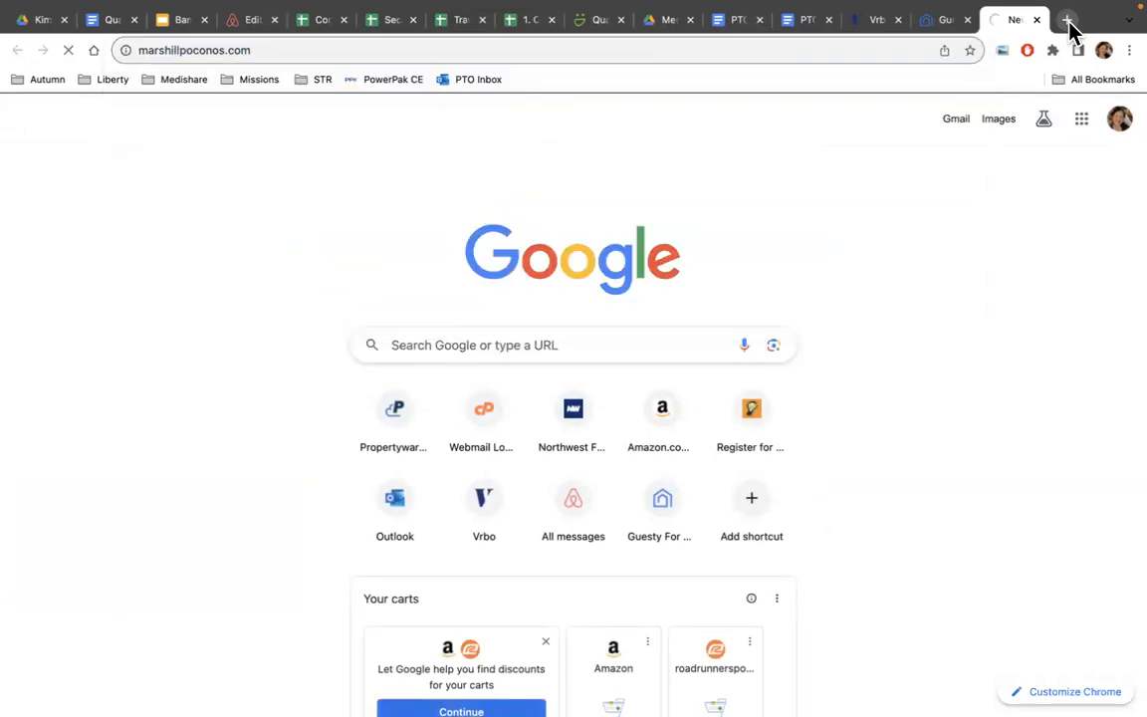
scroll(901, 359, down, 2)
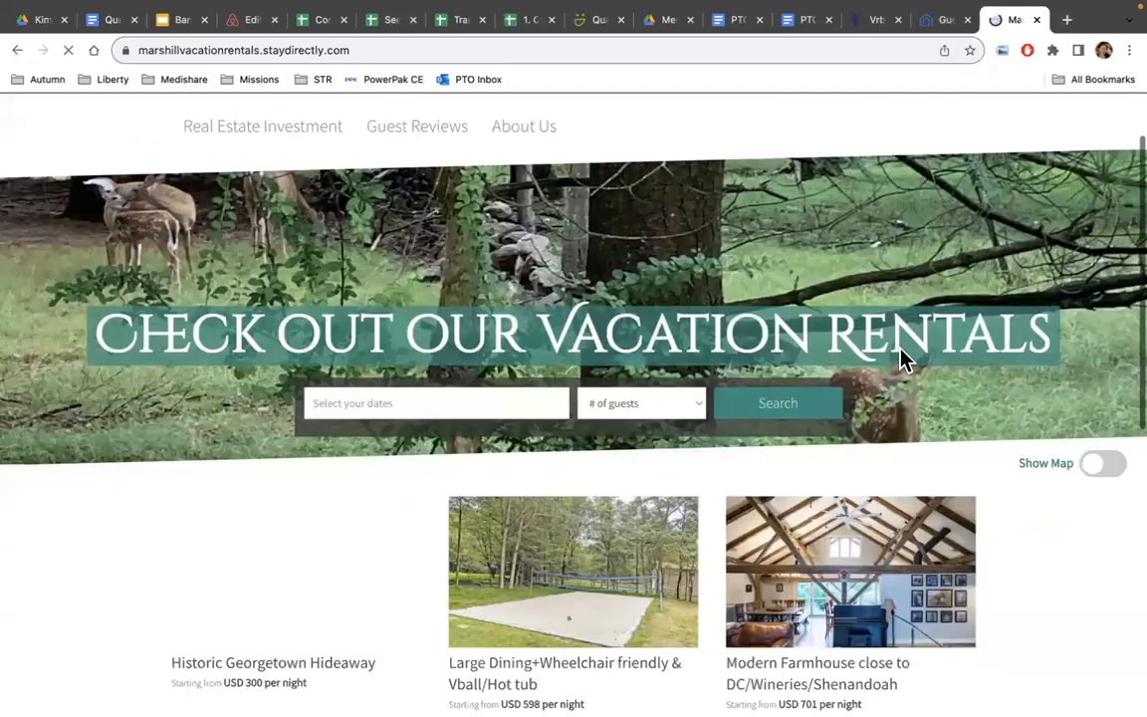
scroll(901, 360, down, 4)
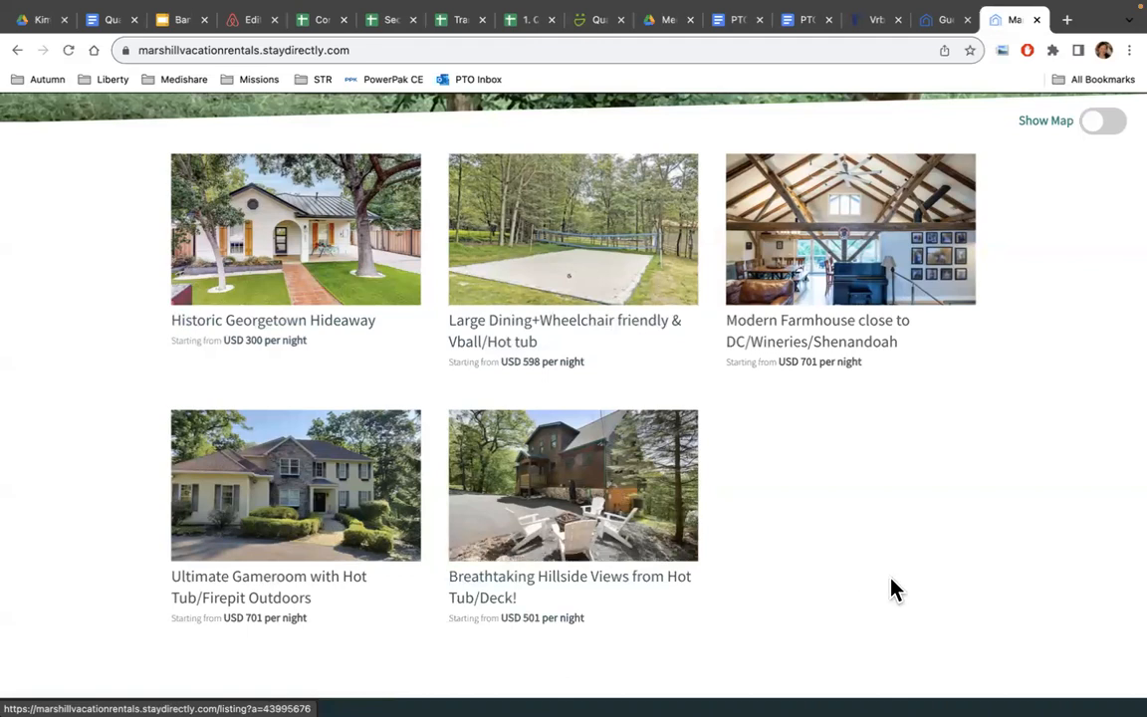
scroll(891, 590, up, 5)
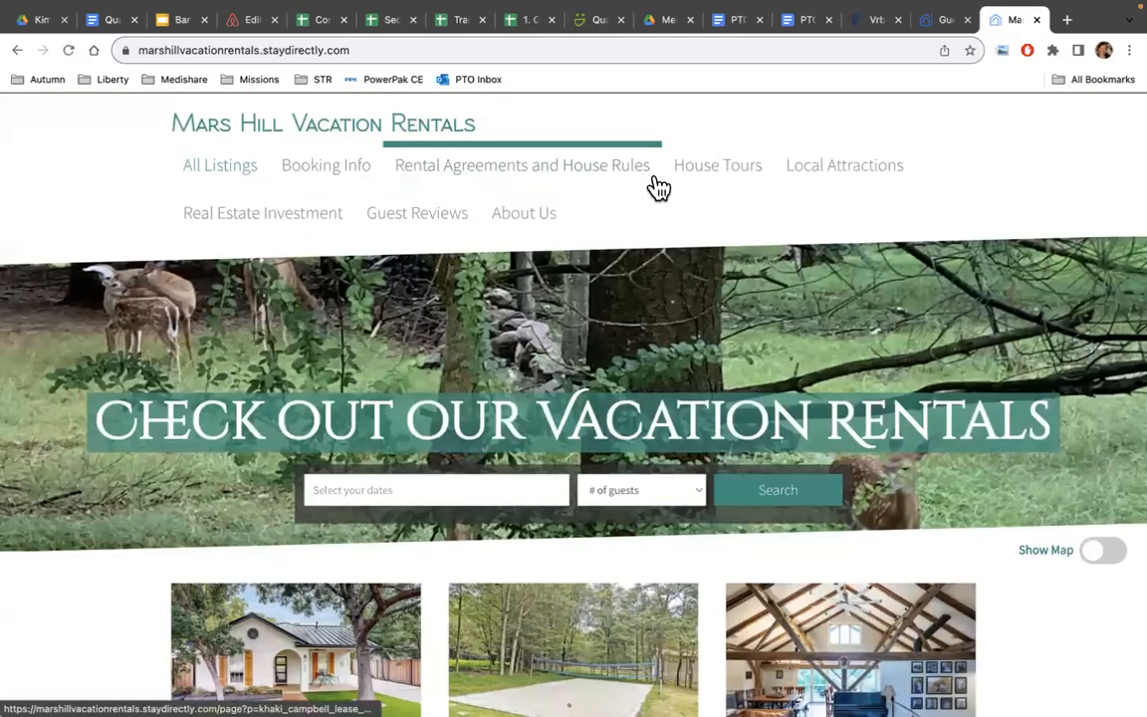
scroll(597, 403, down, 5)
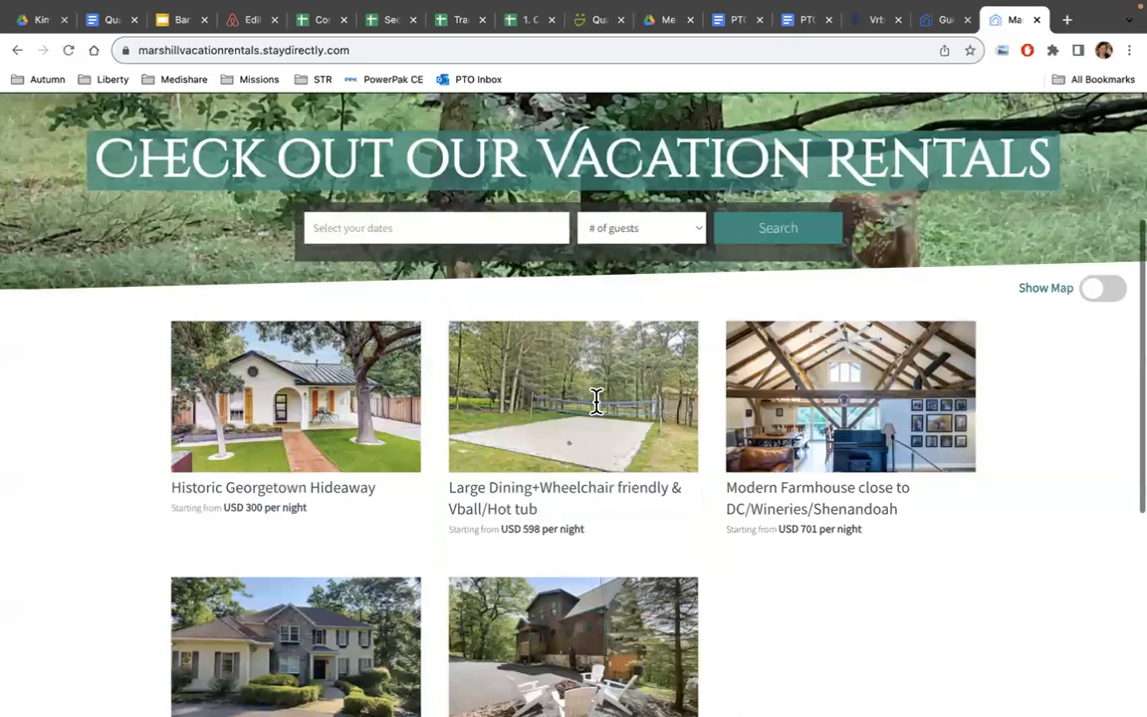
scroll(597, 402, down, 2)
Open the Historic Georgetown Hideaway listing page on the live site and browse it.
click(306, 313)
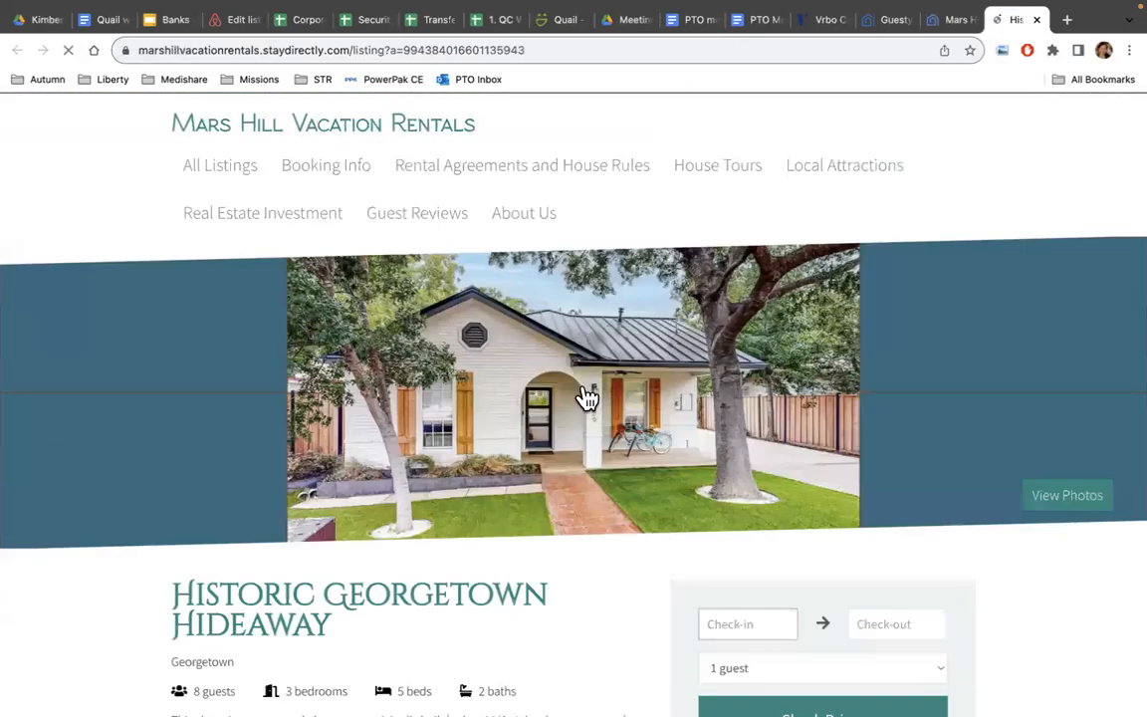
scroll(586, 398, down, 10)
scroll(583, 385, up, 3)
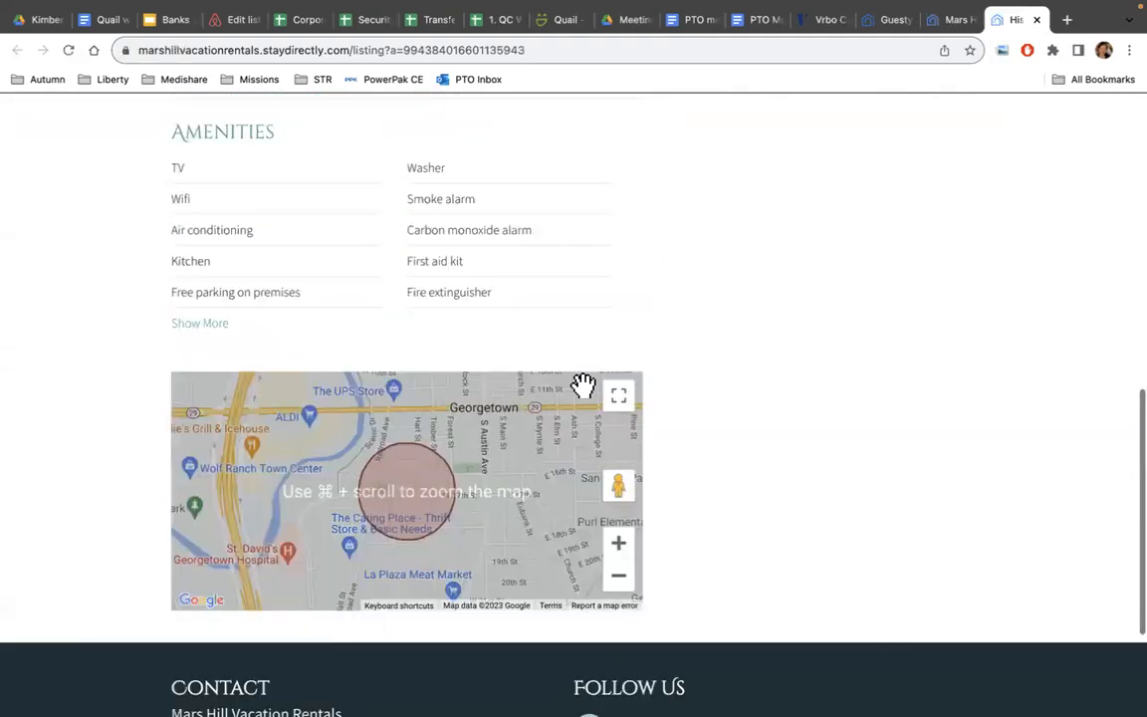
scroll(583, 384, up, 10)
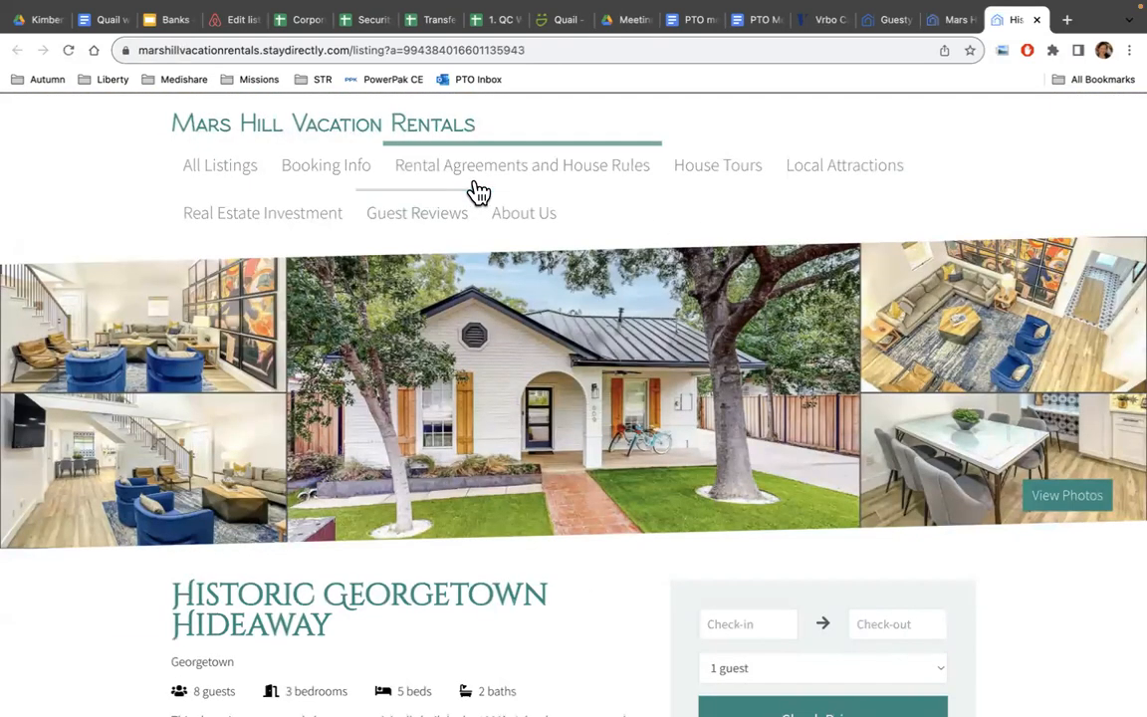
Browse the Guest Reviews page, go back to the listing, then switch to the Mars Hill tab.
click(444, 214)
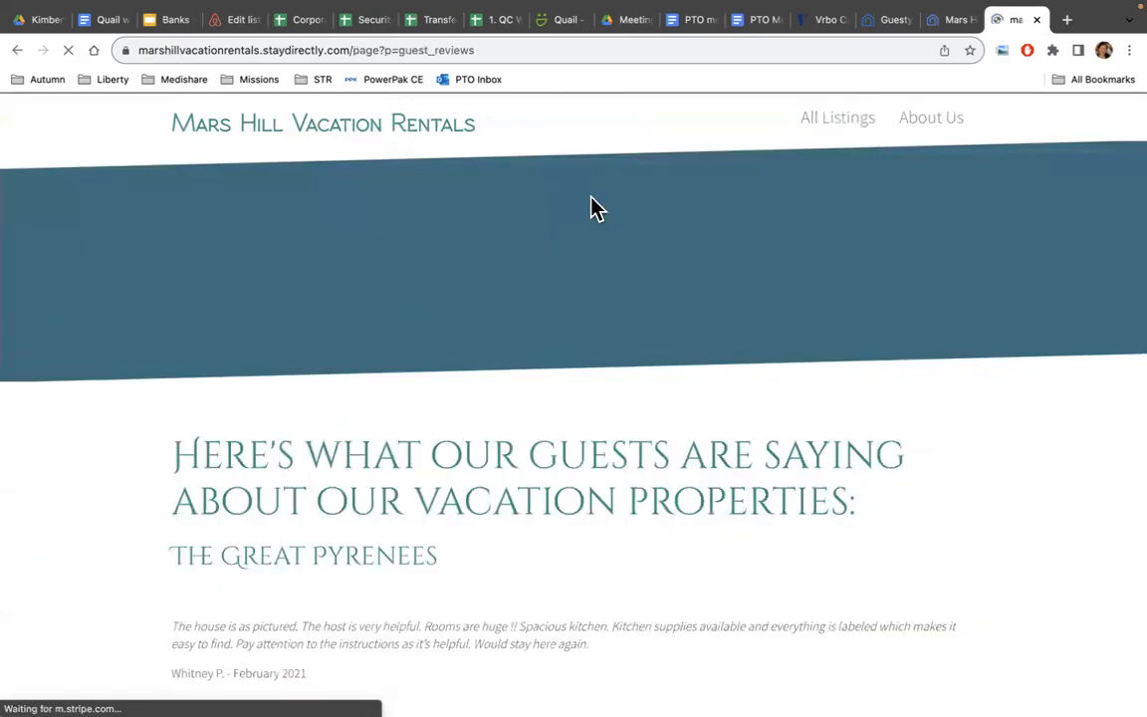
scroll(551, 402, down, 6)
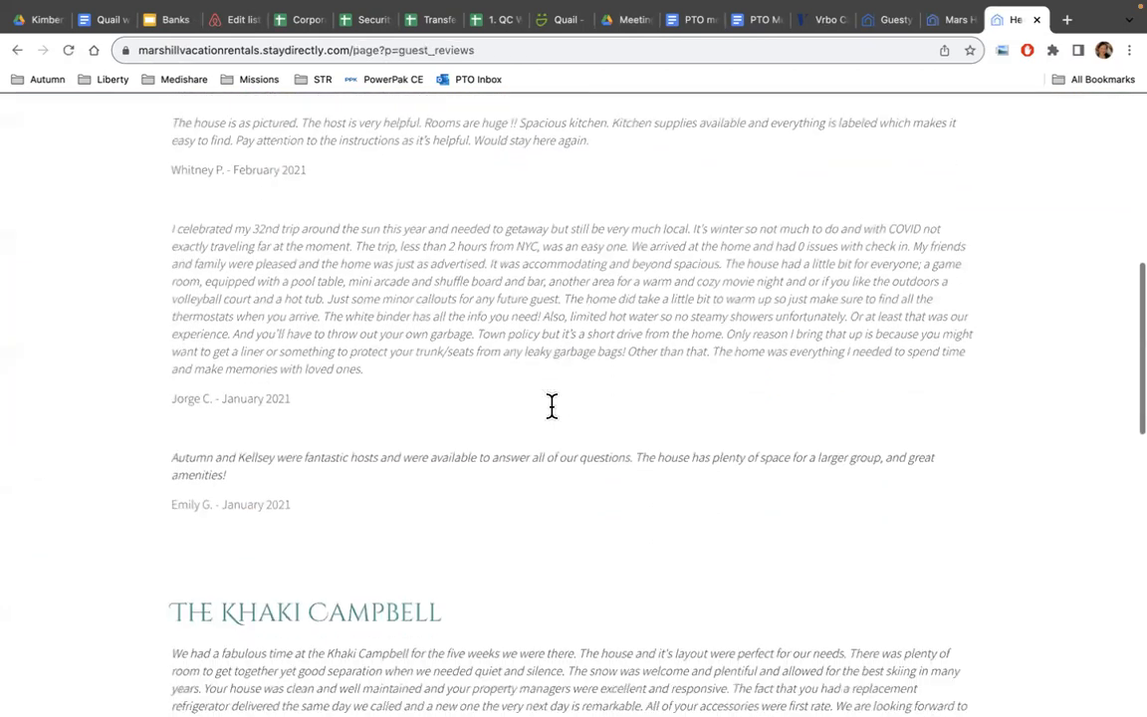
scroll(552, 404, up, 3)
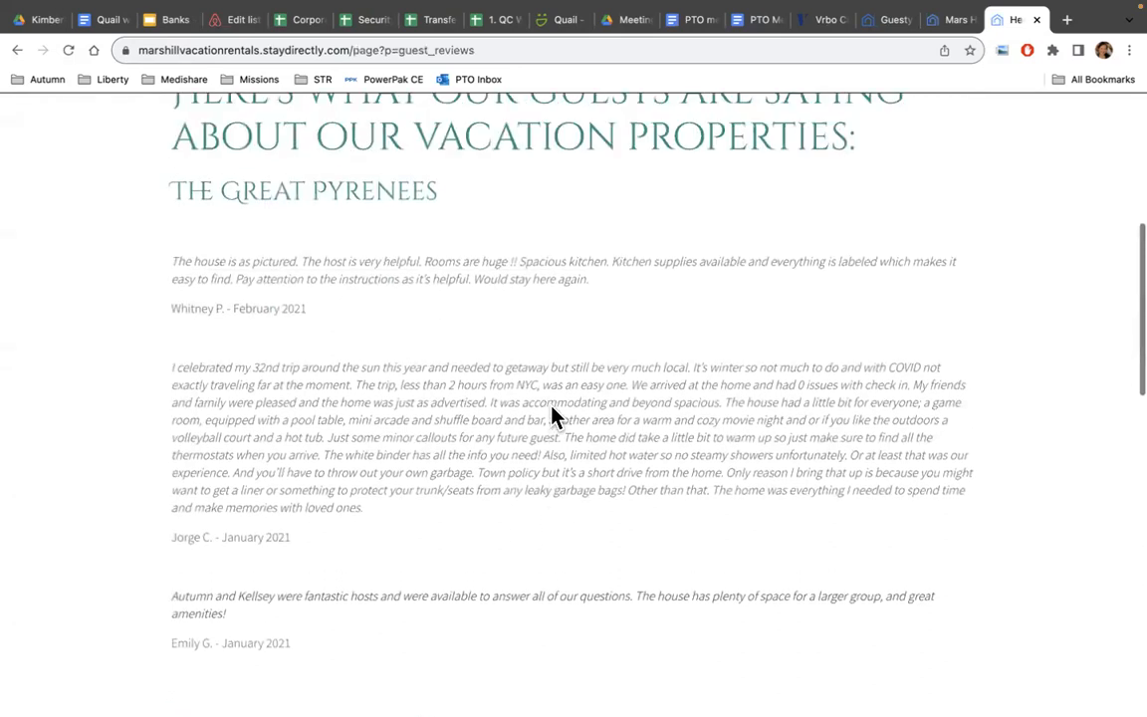
scroll(553, 416, up, 2)
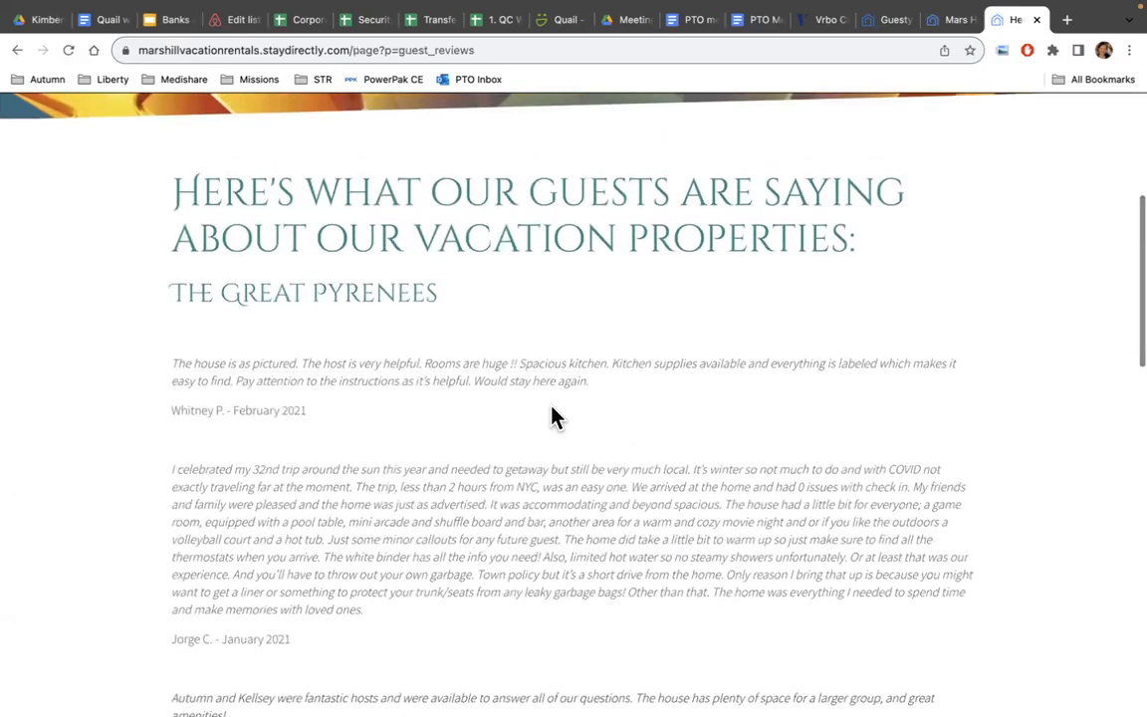
scroll(554, 416, down, 1)
scroll(554, 416, up, 4)
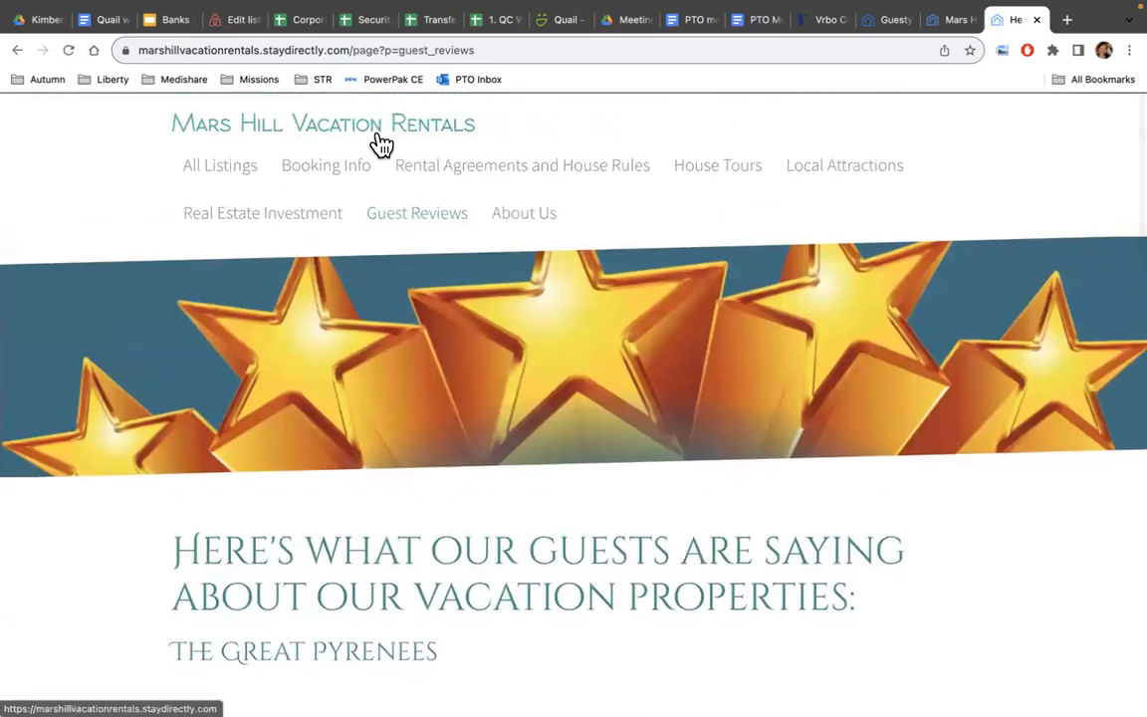
click(17, 50)
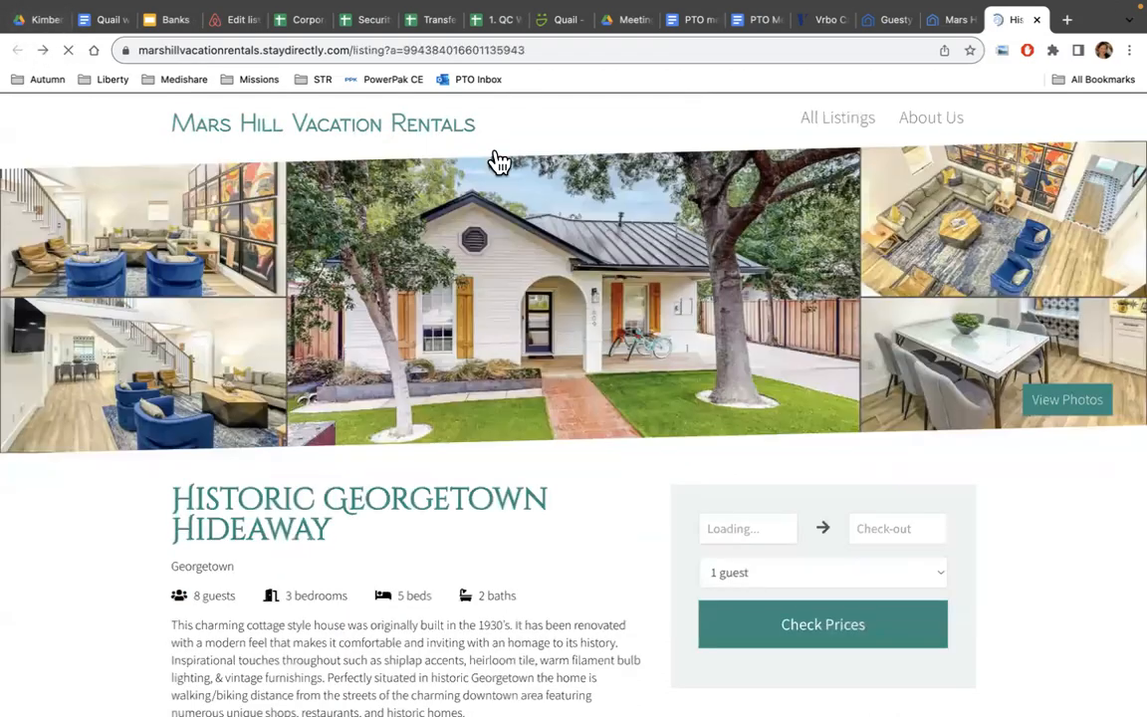
click(951, 22)
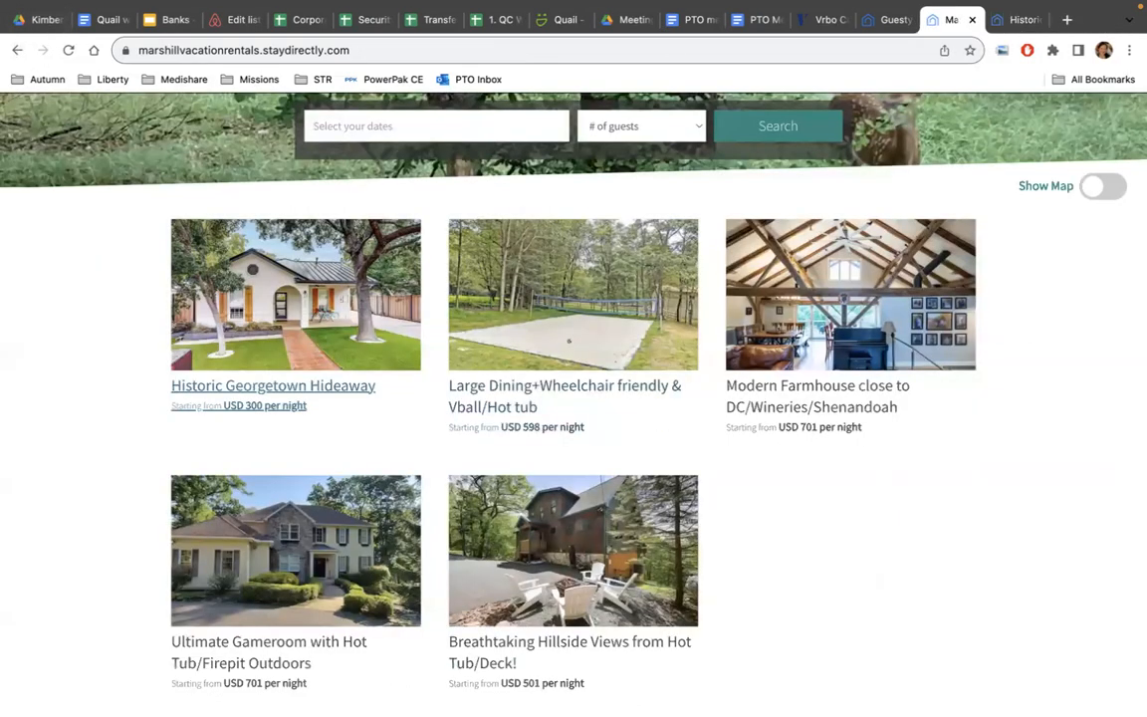
Close the Historic Georgetown and Mars Hill website tabs, returning to Guesty.
click(1026, 22)
click(1036, 22)
click(1036, 19)
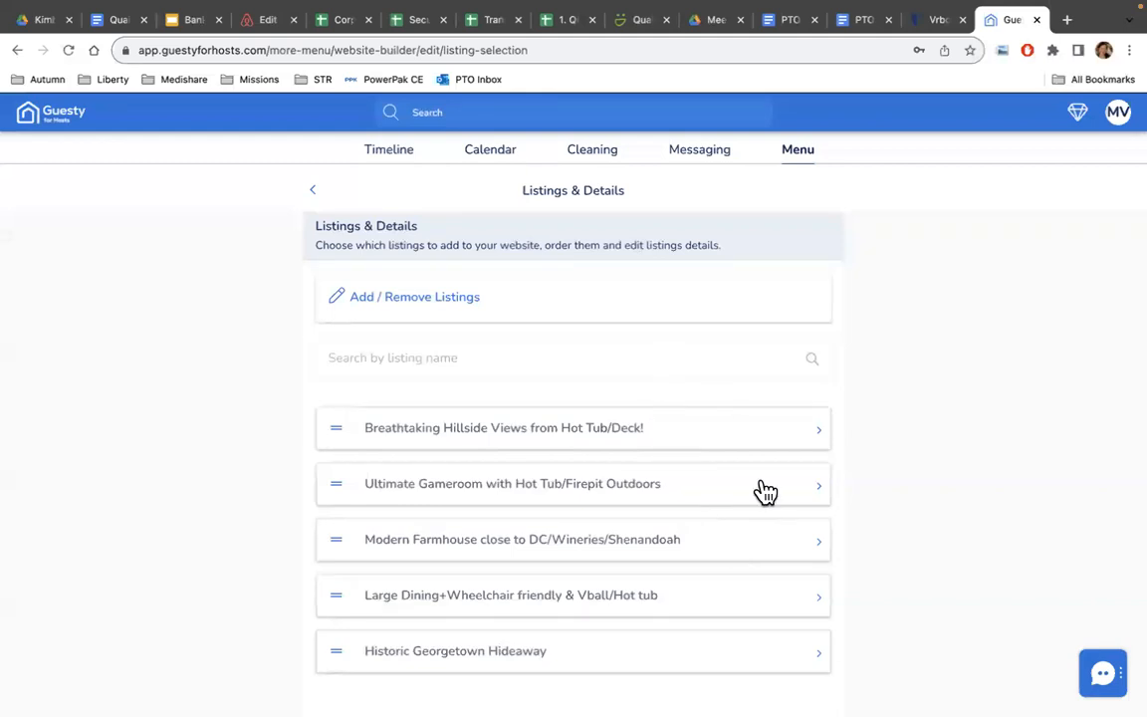
Refresh Historic Georgetown Hideaway's website details from Airbnb with all content types selected.
click(755, 660)
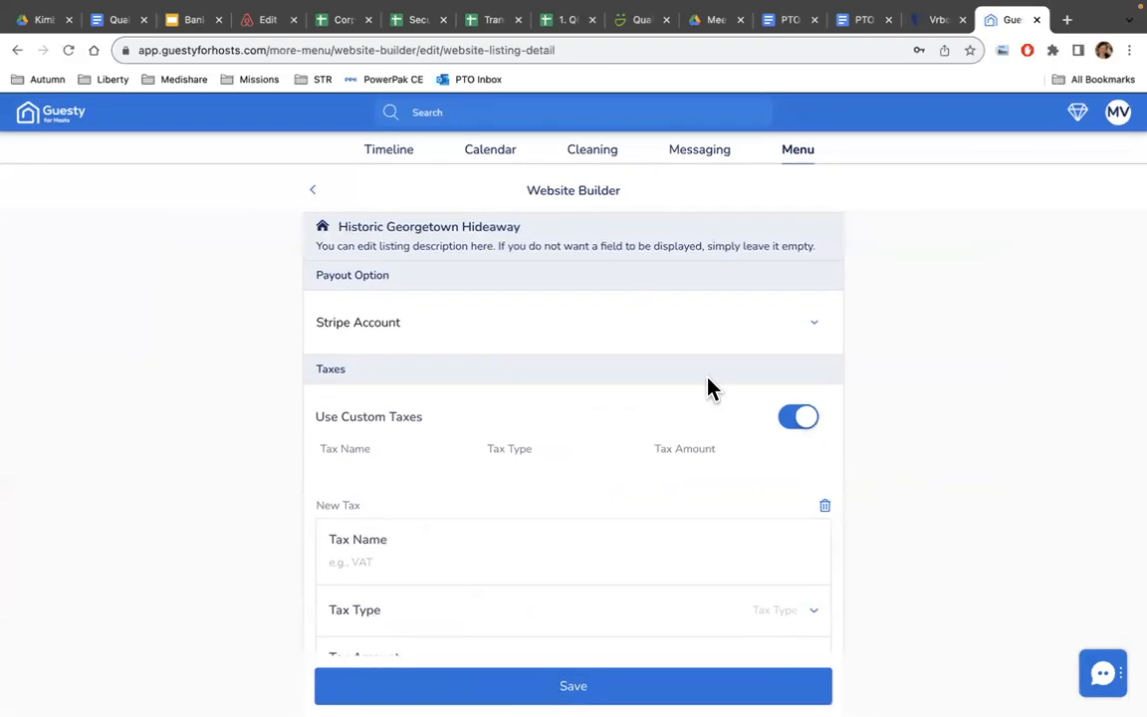
scroll(709, 388, down, 3)
scroll(710, 388, down, 6)
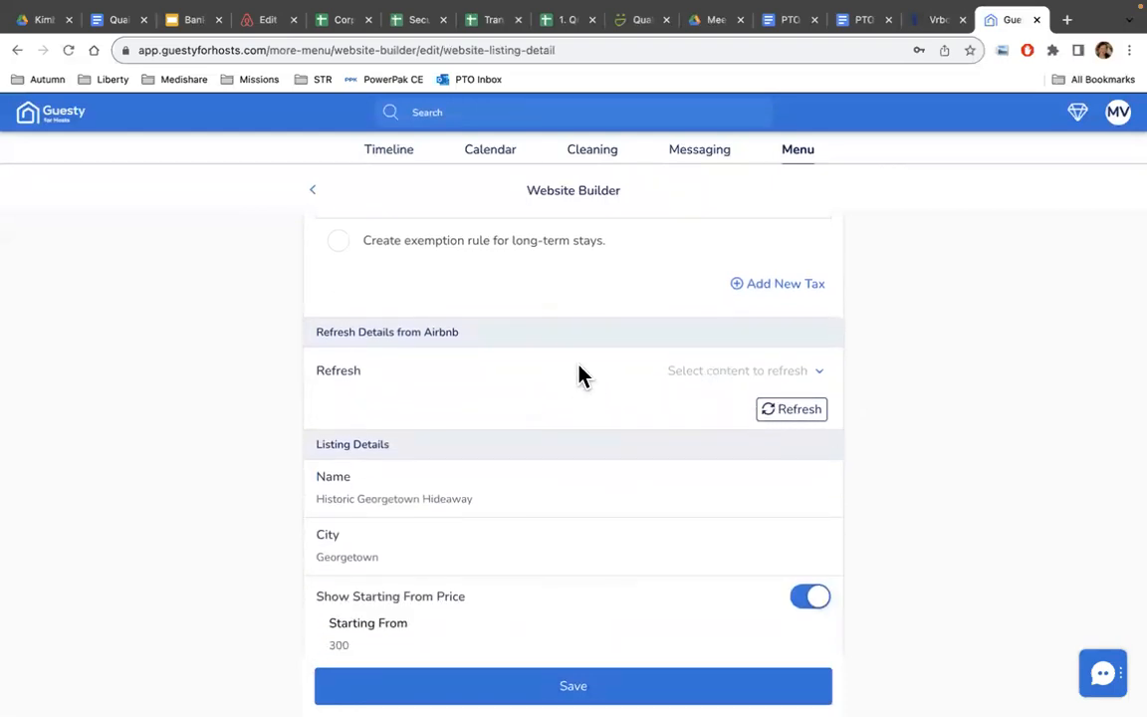
click(752, 373)
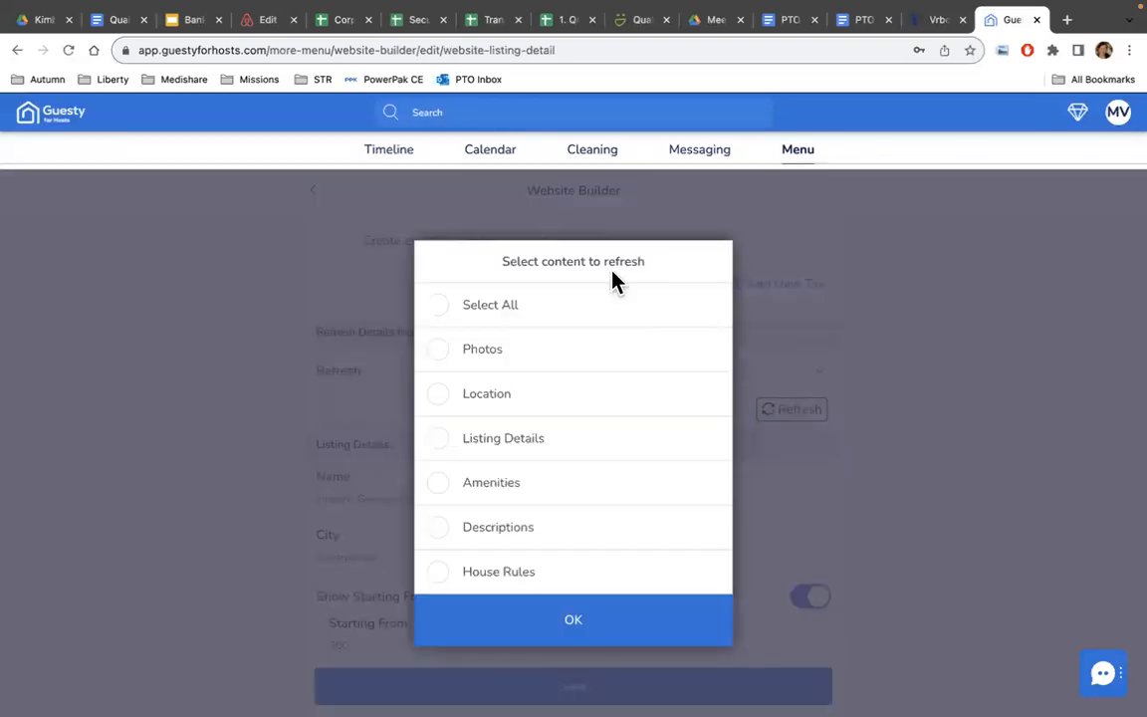
click(439, 317)
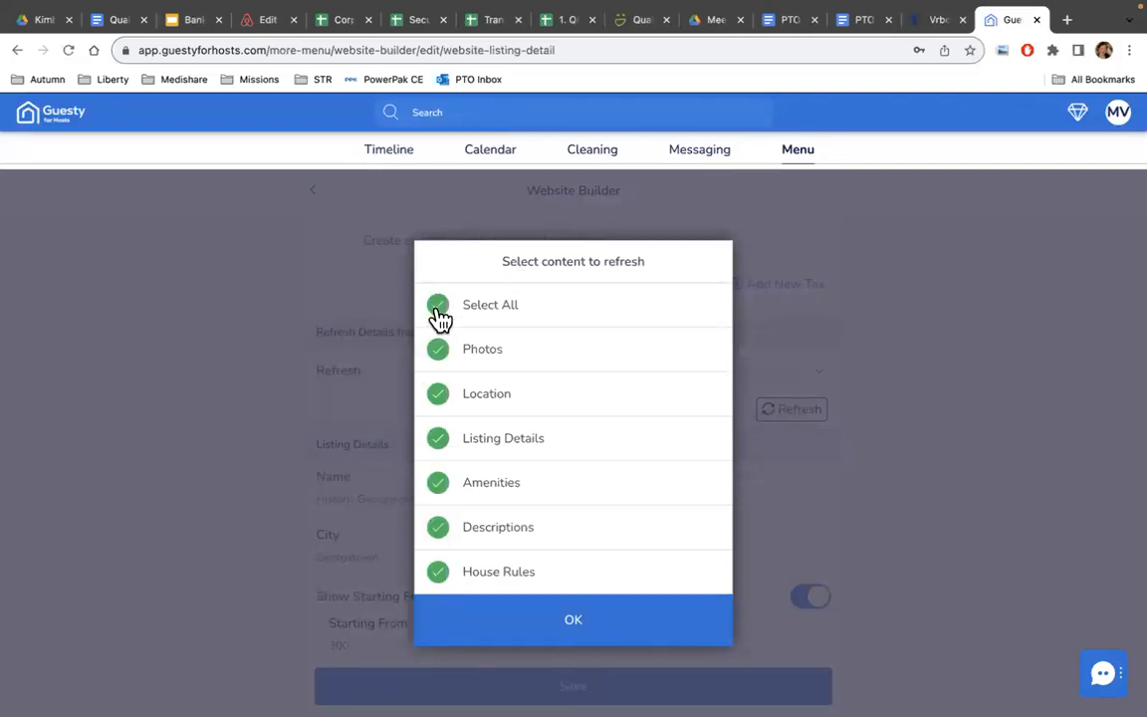
scroll(614, 465, down, 1)
click(573, 624)
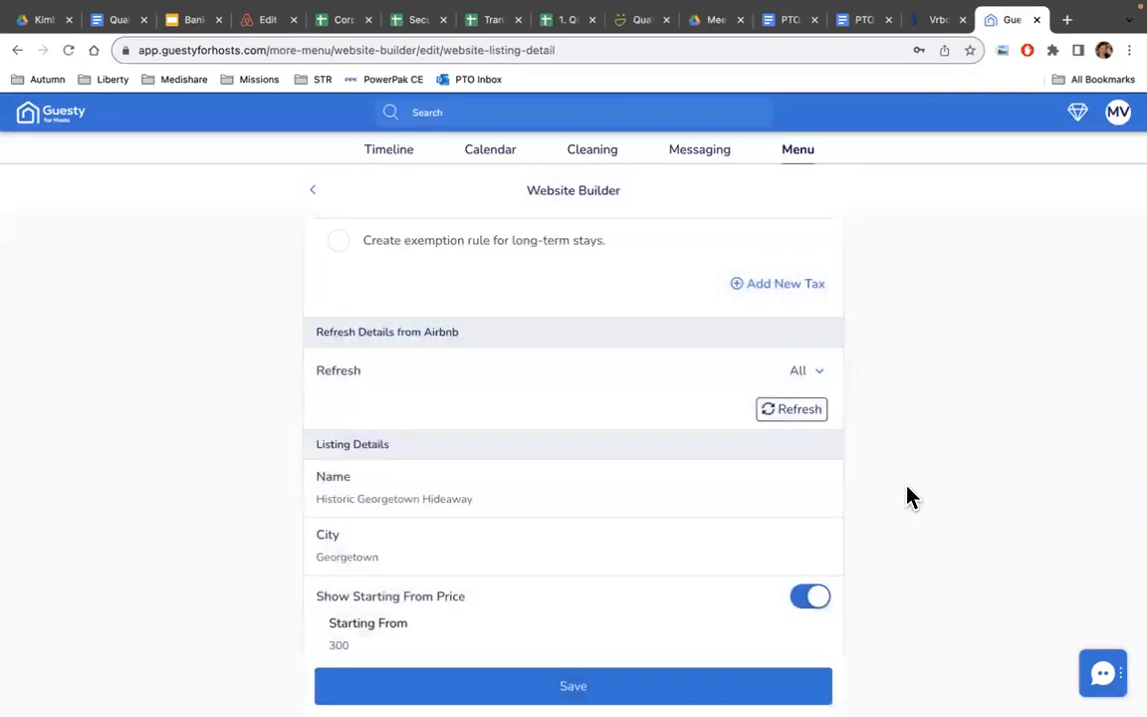
click(784, 422)
scroll(692, 435, up, 10)
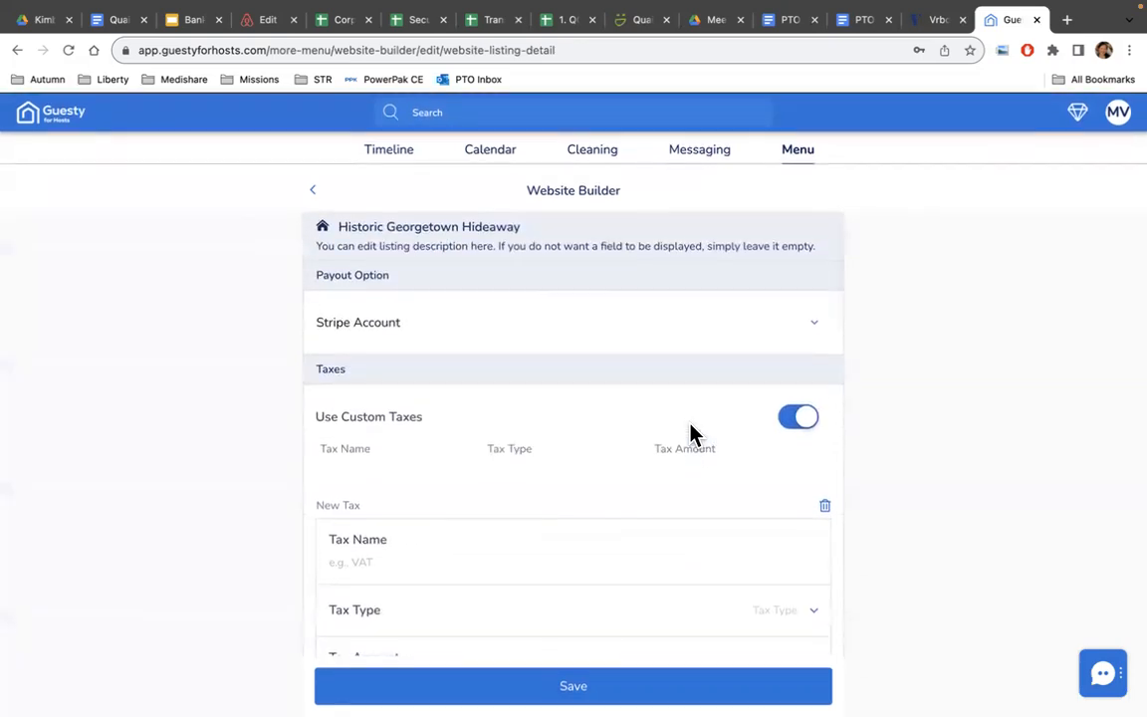
click(817, 333)
click(638, 333)
scroll(587, 391, down, 2)
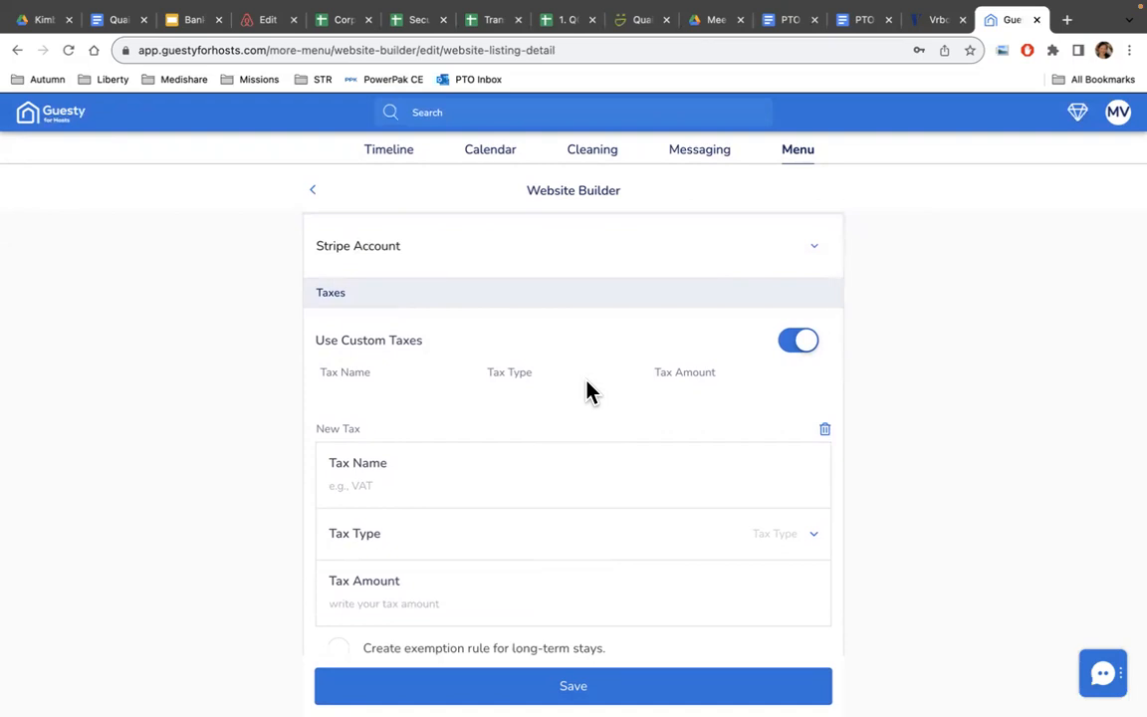
scroll(688, 432, down, 1)
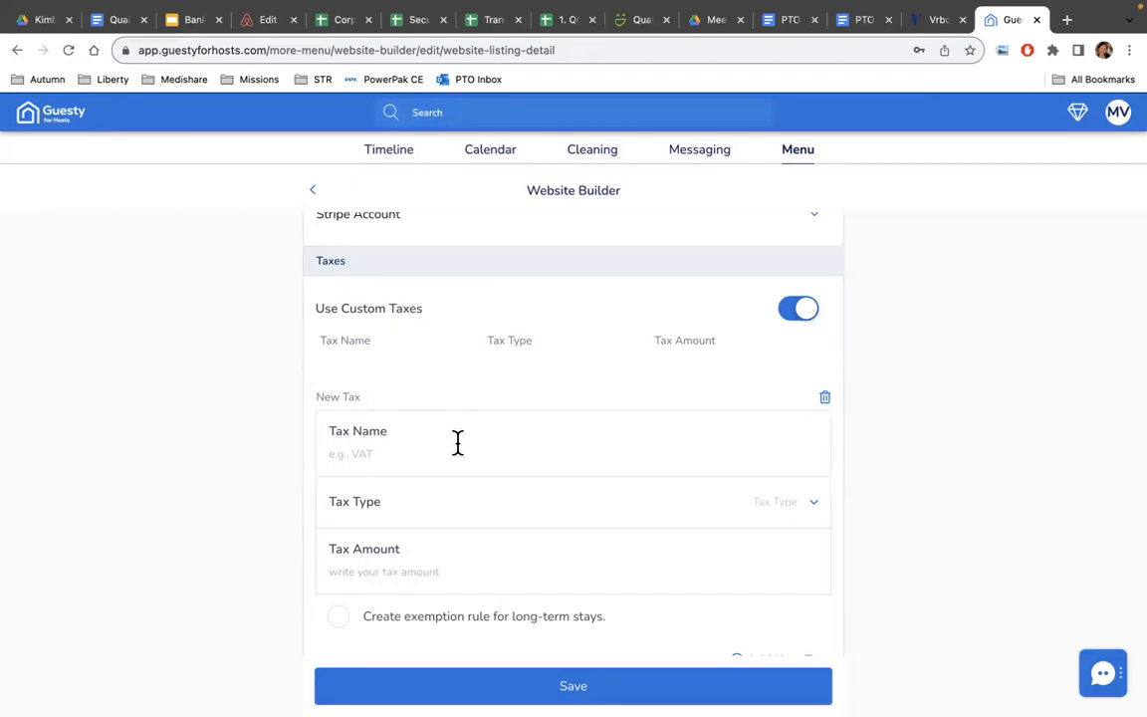
click(371, 454)
Search 'lodging taxes for georgetown tx 2023' in a new tab: 7% local, 6% state.
click(1068, 21)
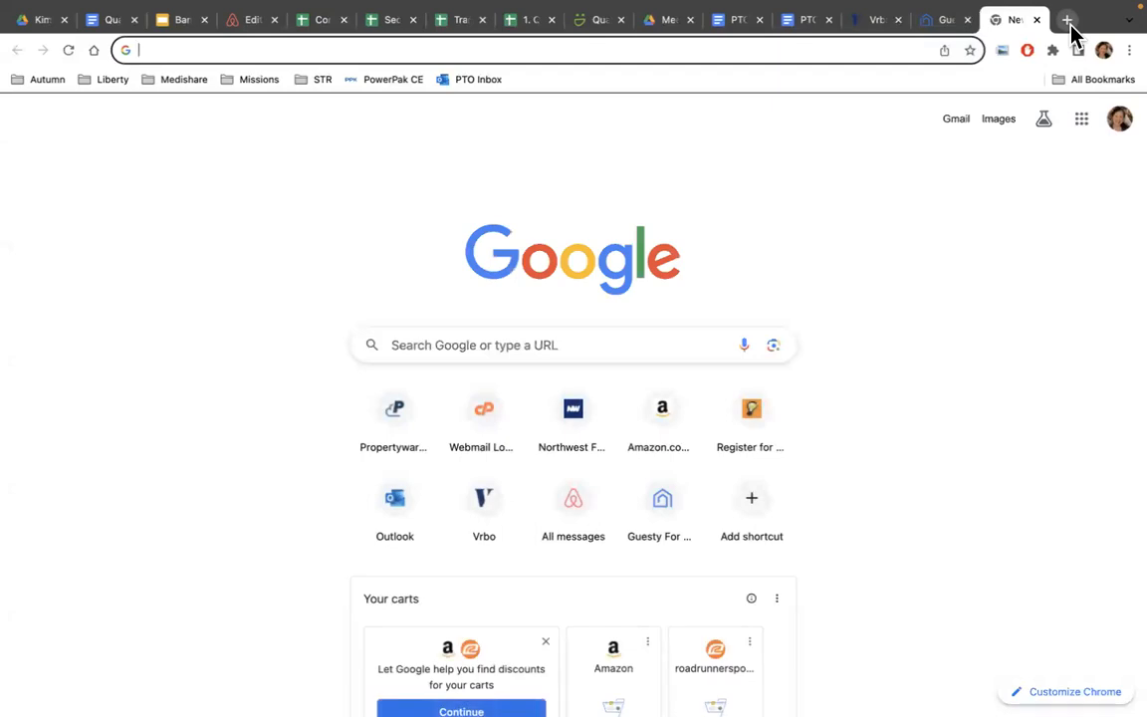
text(lod)
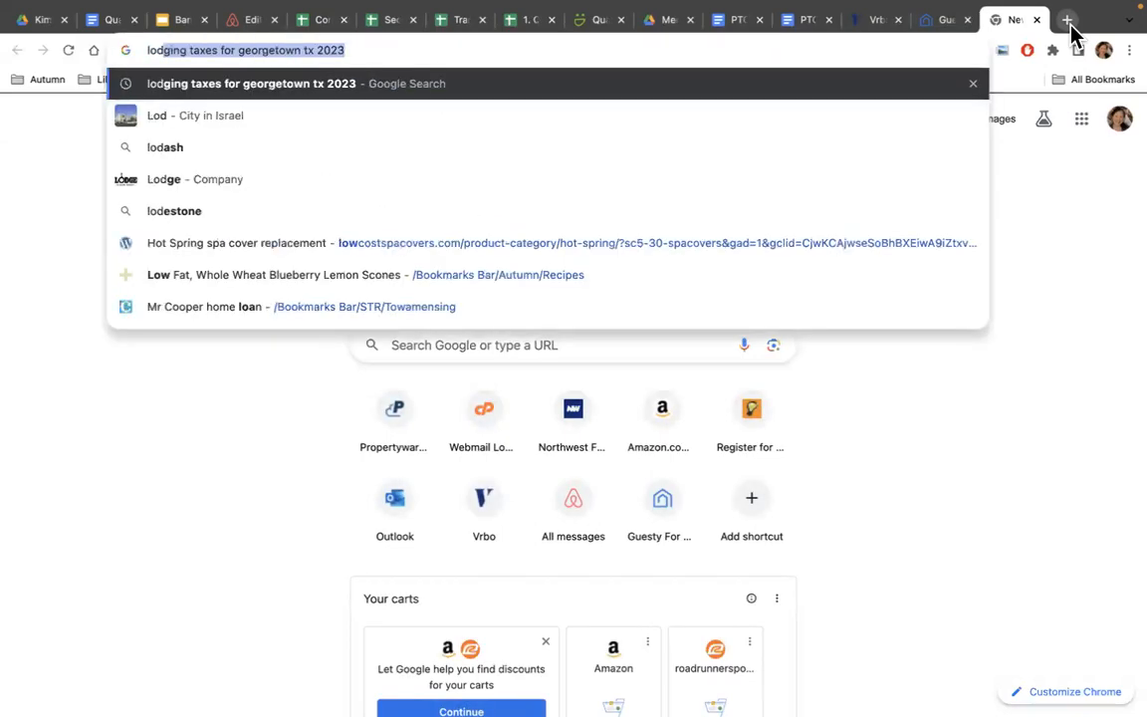
key(Return)
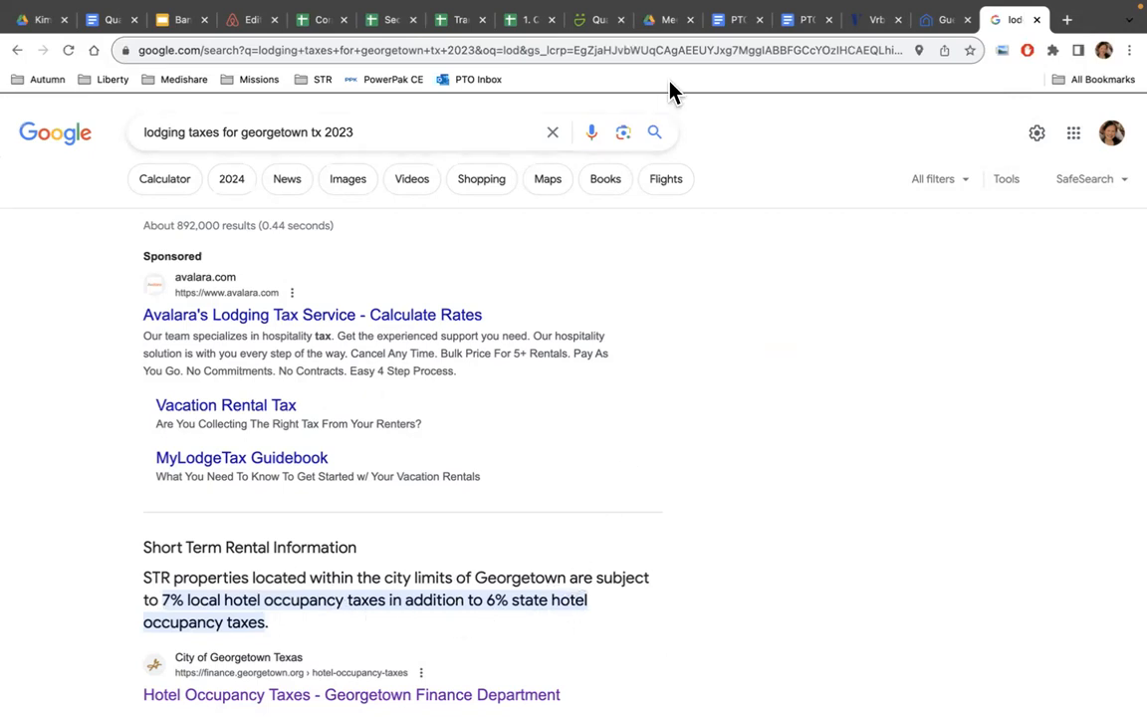
click(945, 24)
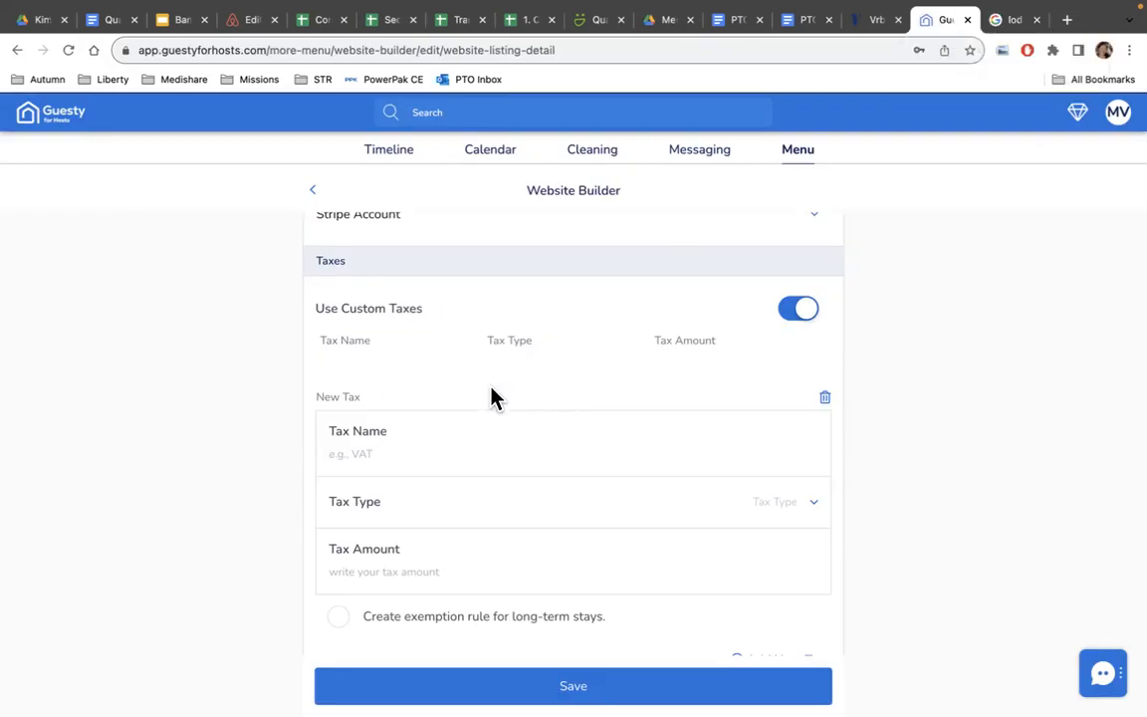
Name the tax 'State Hotel Occupancy Tax' and set it to 7 percent per booking.
text(State Hotel Ocupancy T)
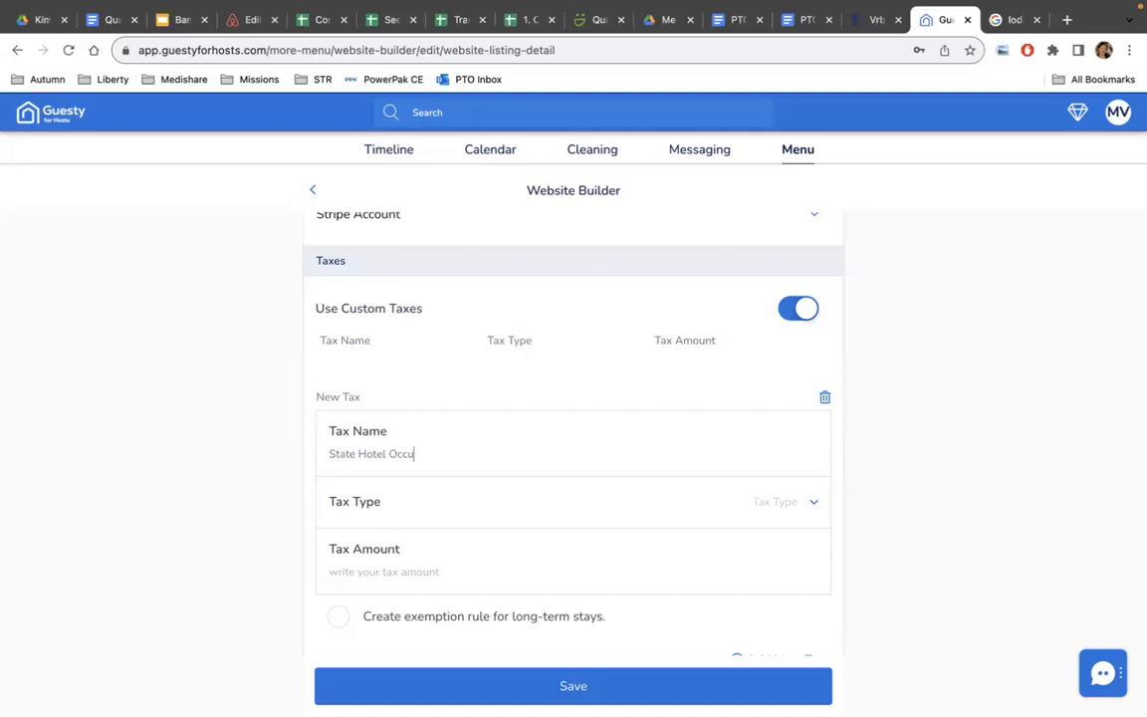
text(a)
key(BackSpace)
text(A)
key(BackSpace)
text(ax)
click(767, 512)
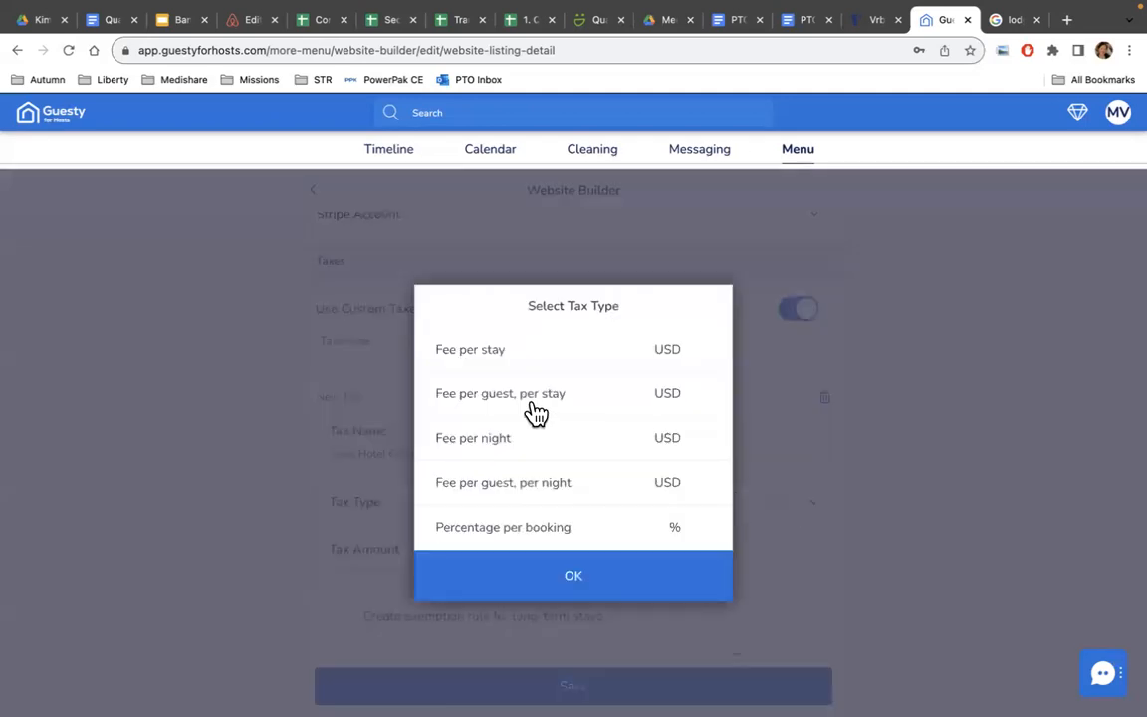
click(541, 538)
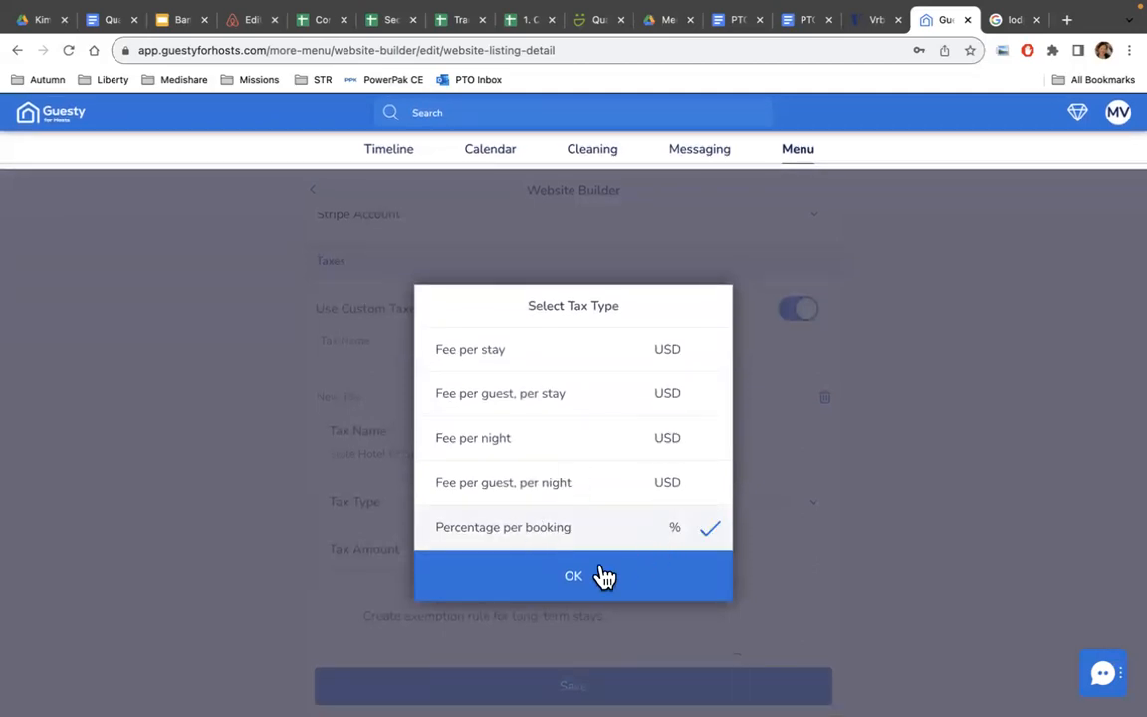
click(577, 587)
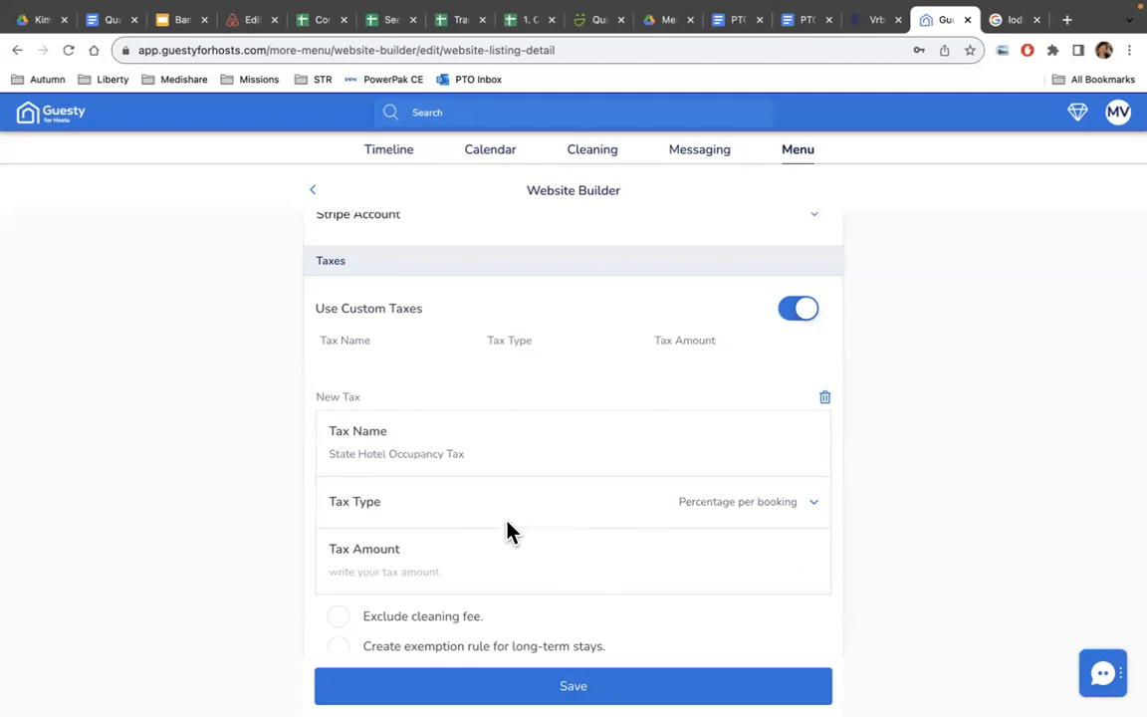
click(592, 563)
text(7)
Exclude the cleaning fee from the state tax and exempt stays over 29 days.
click(790, 621)
scroll(699, 617, down, 4)
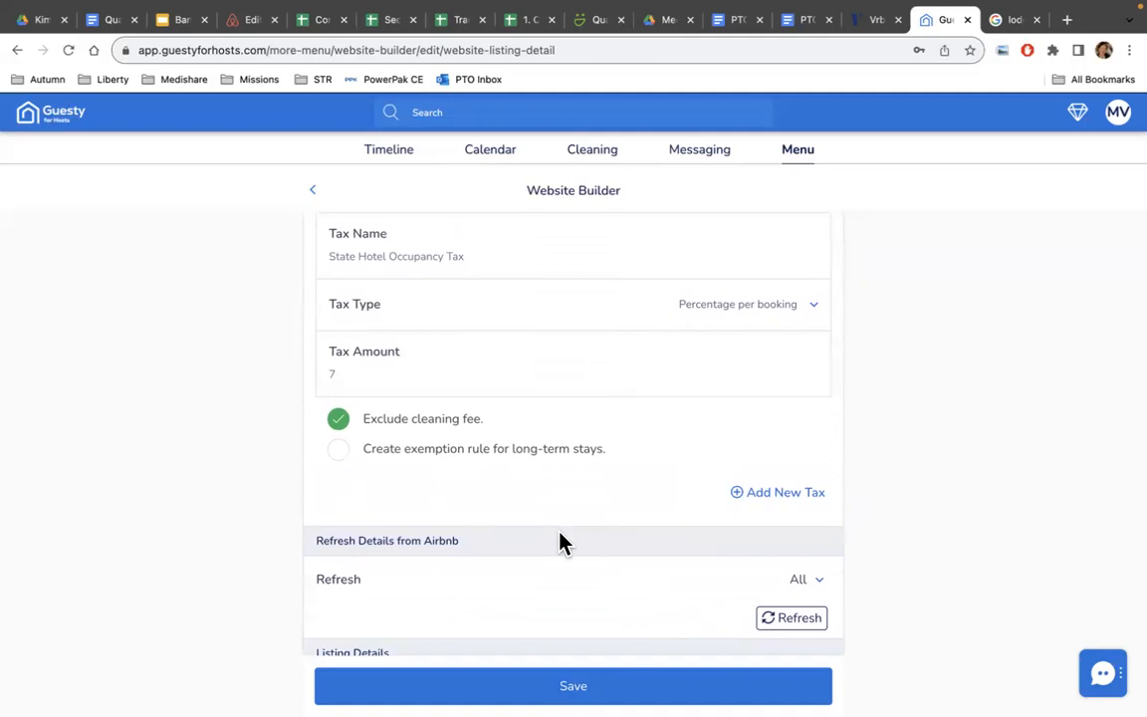
click(339, 422)
click(338, 422)
click(339, 452)
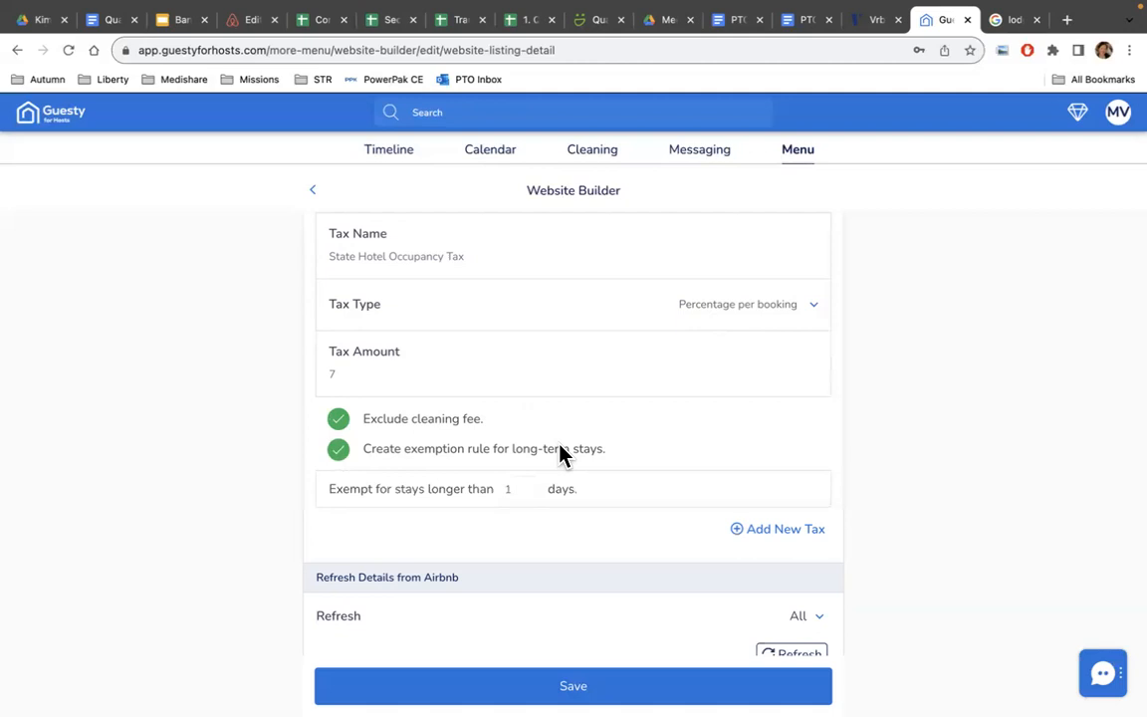
click(517, 489)
key(BackSpace)
text(29)
Add a second tax named 'Georgetown Hotel Occupancy Tax' after rechecking Georgetown rates.
click(763, 542)
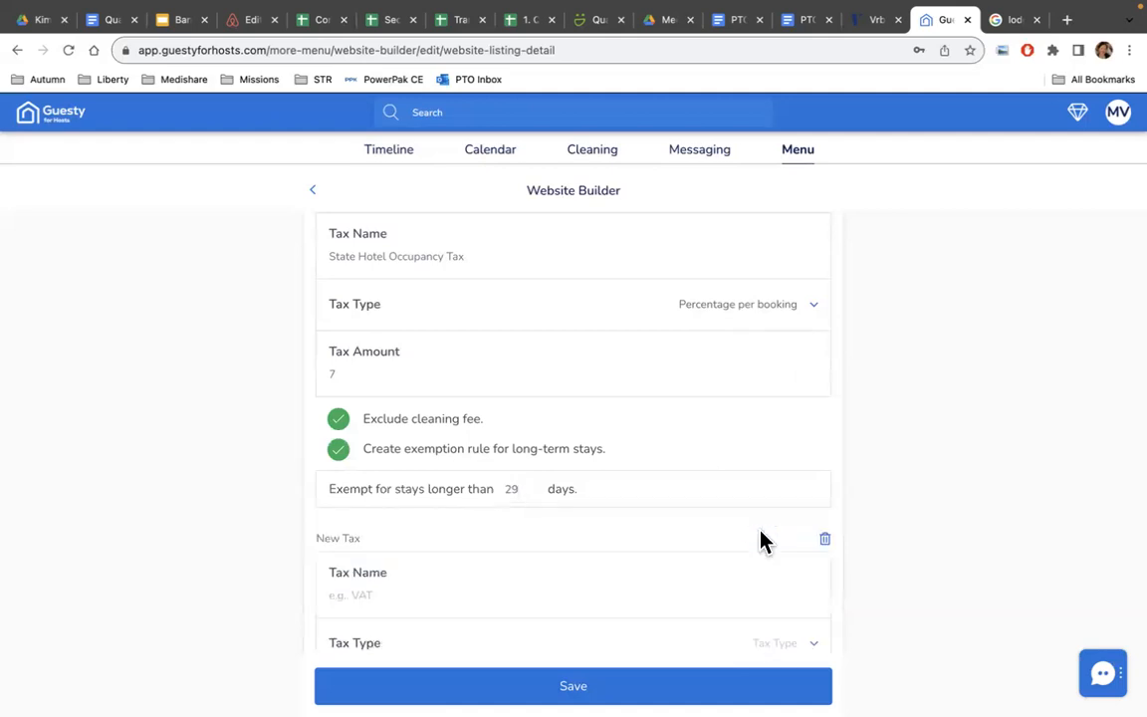
scroll(702, 505, down, 2)
click(504, 523)
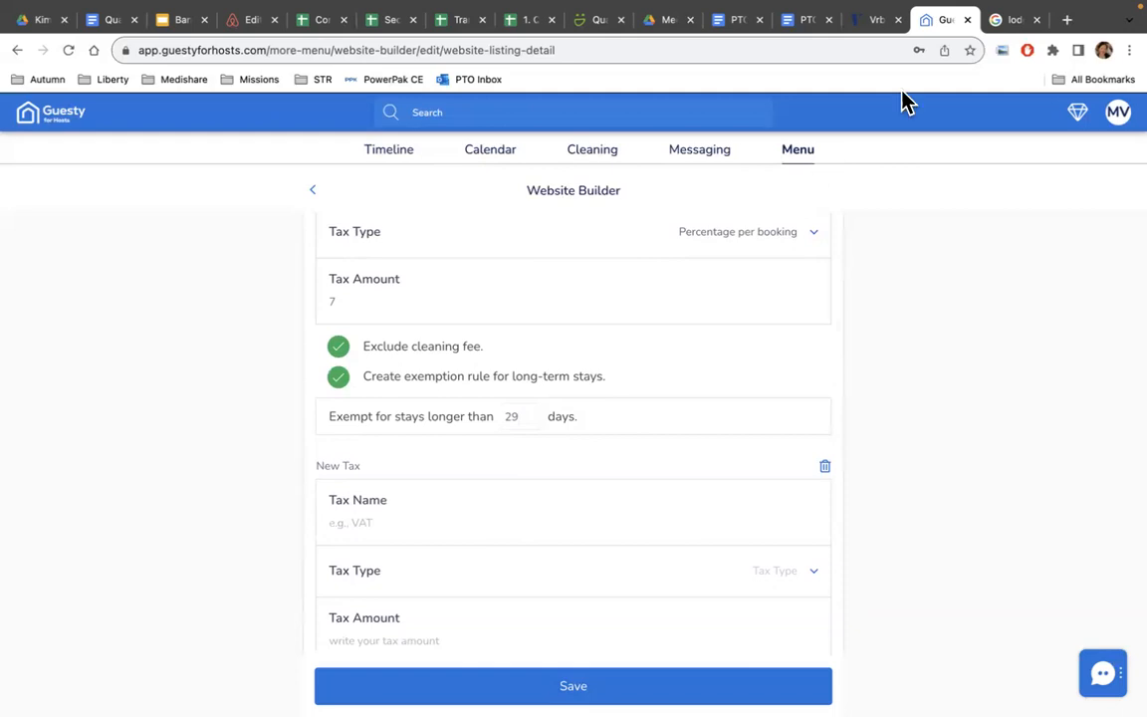
click(1011, 20)
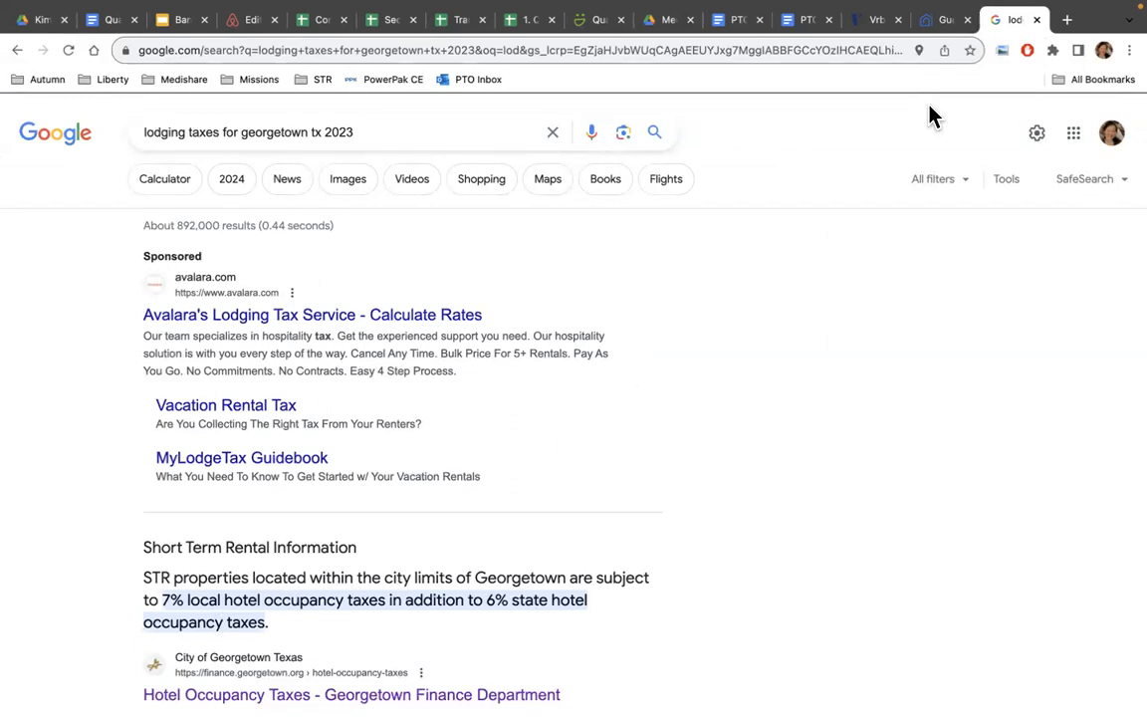
click(940, 26)
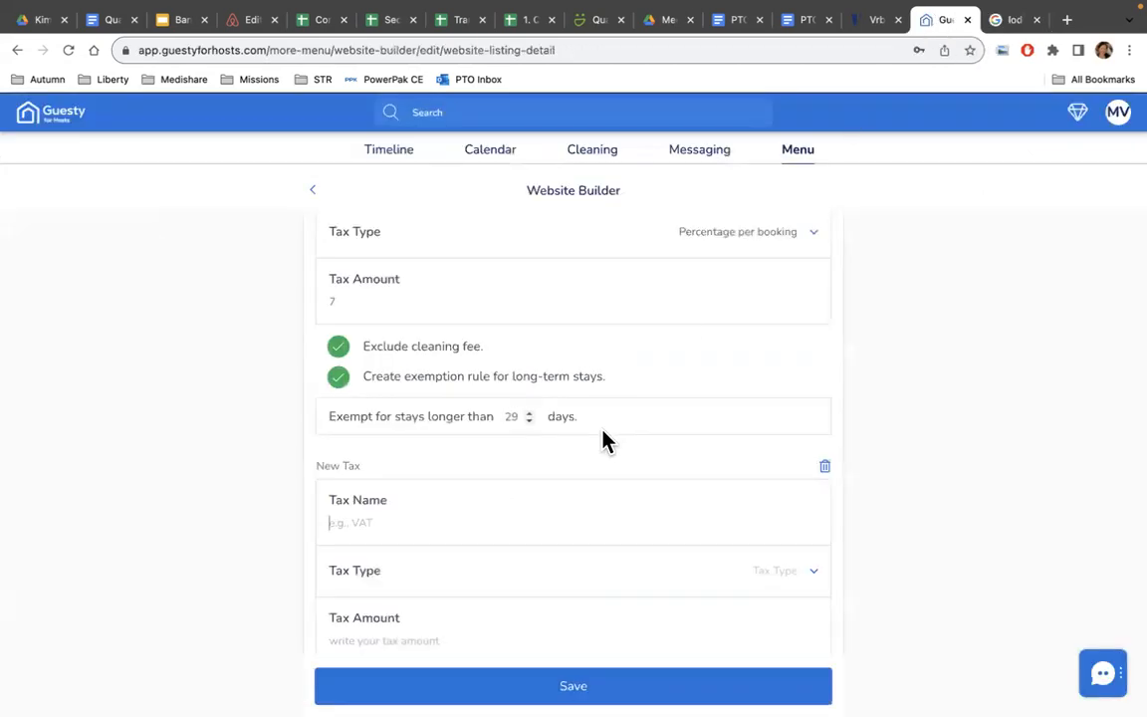
text(Georgetown Hotel O)
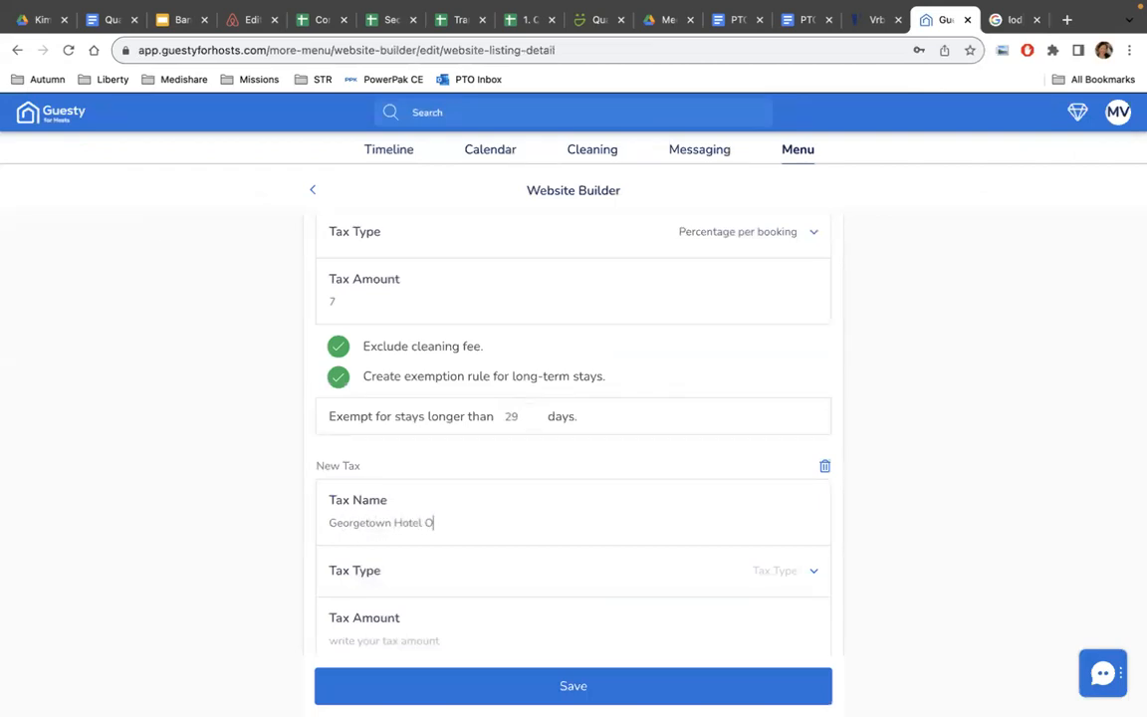
text(ccupancy Tax)
Make the Georgetown tax 7 percent per booking and change the state tax amount to 6.
click(769, 572)
click(579, 542)
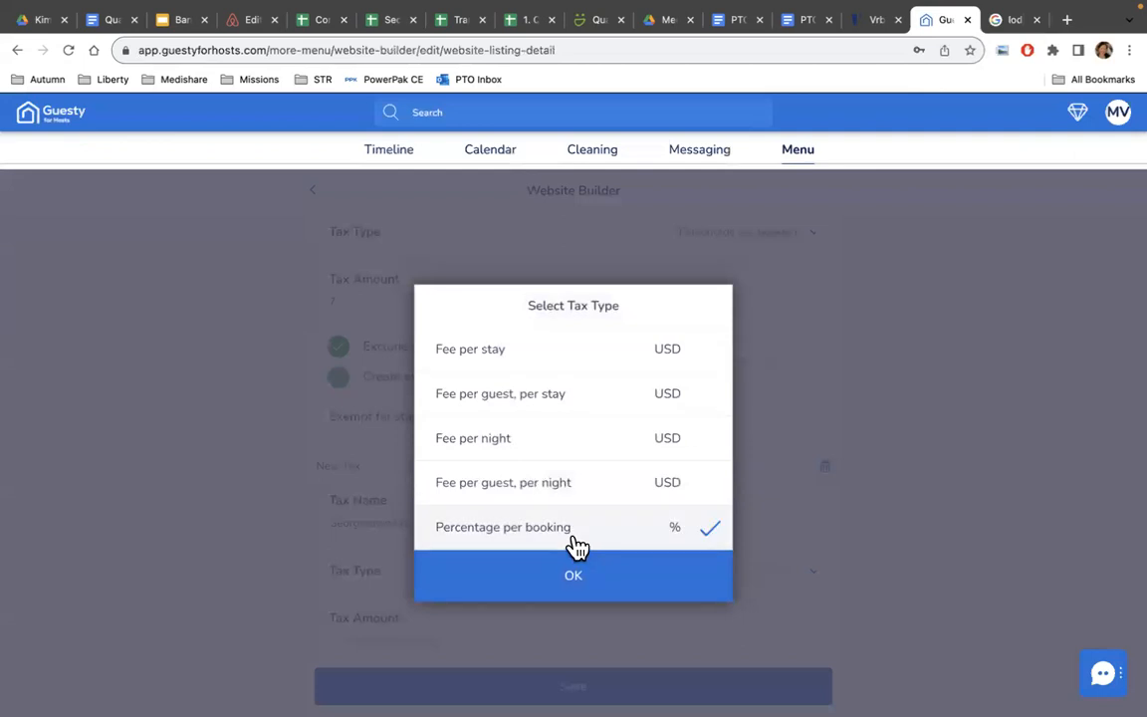
click(581, 588)
click(552, 642)
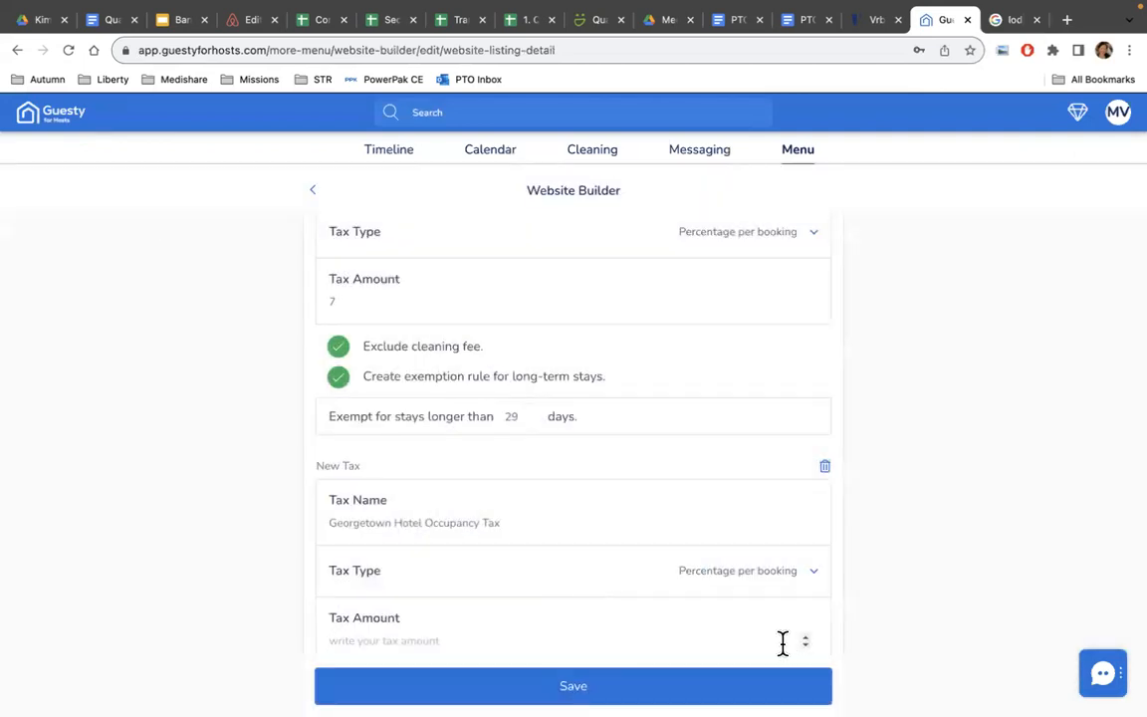
text(7)
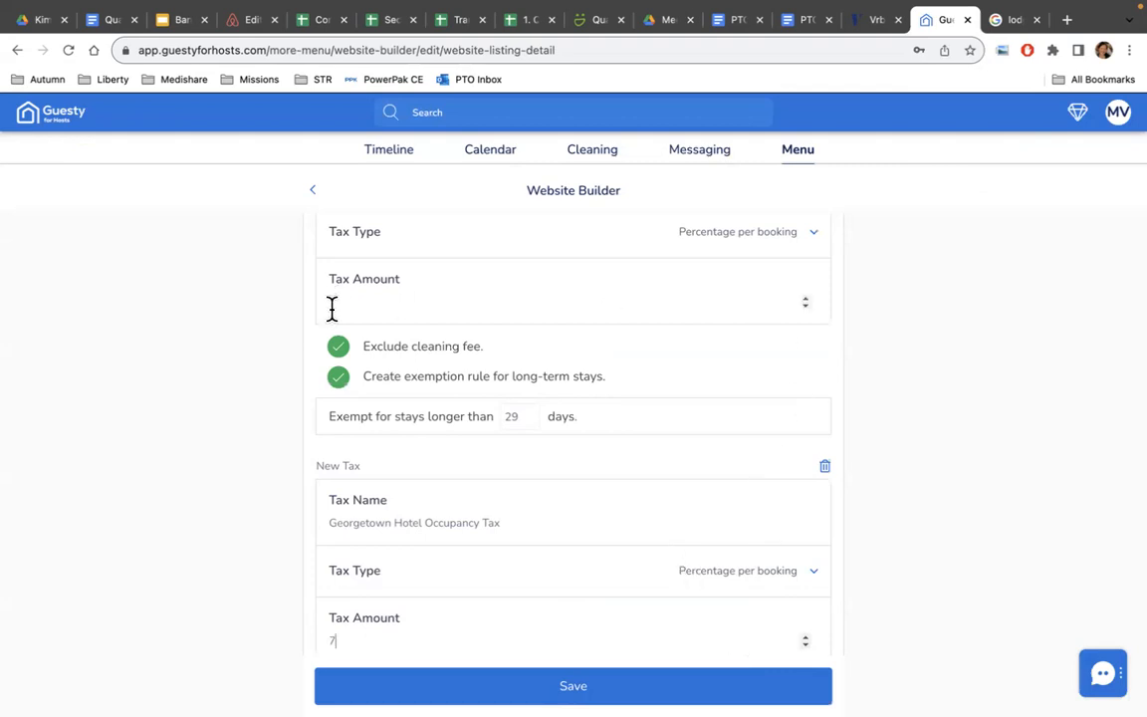
click(376, 299)
key(BackSpace)
text(6)
Exclude the cleaning fee from the Georgetown tax and exempt stays over 29 days.
scroll(448, 504, down, 1)
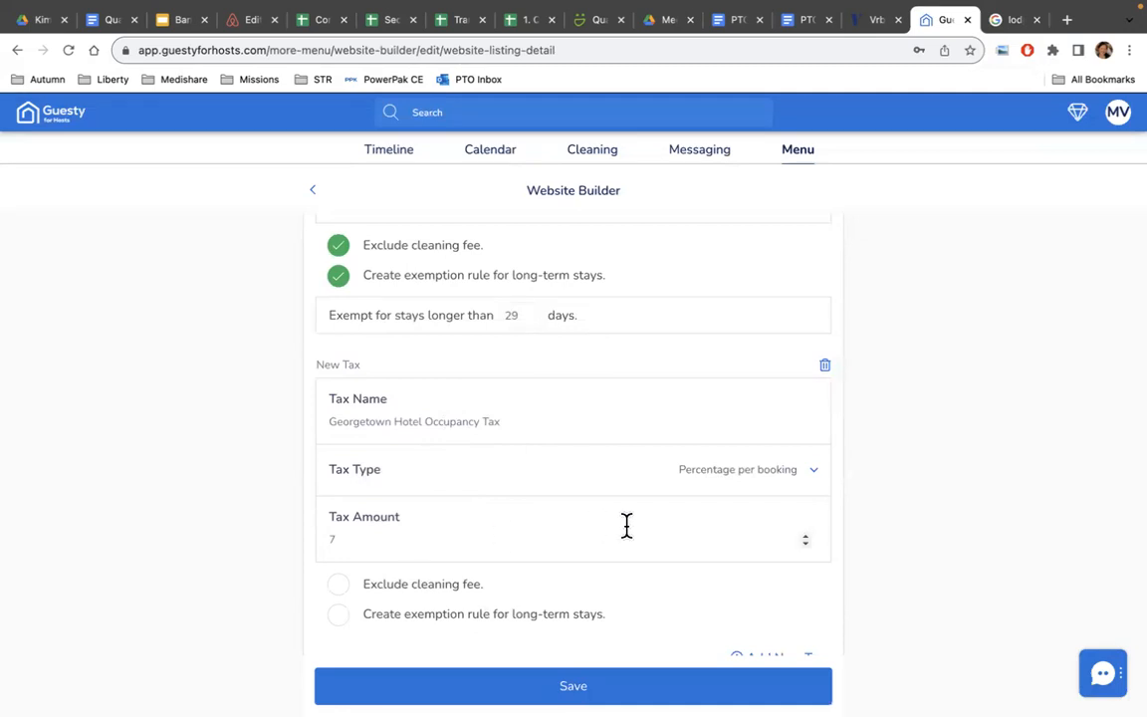
click(344, 589)
scroll(538, 555, down, 2)
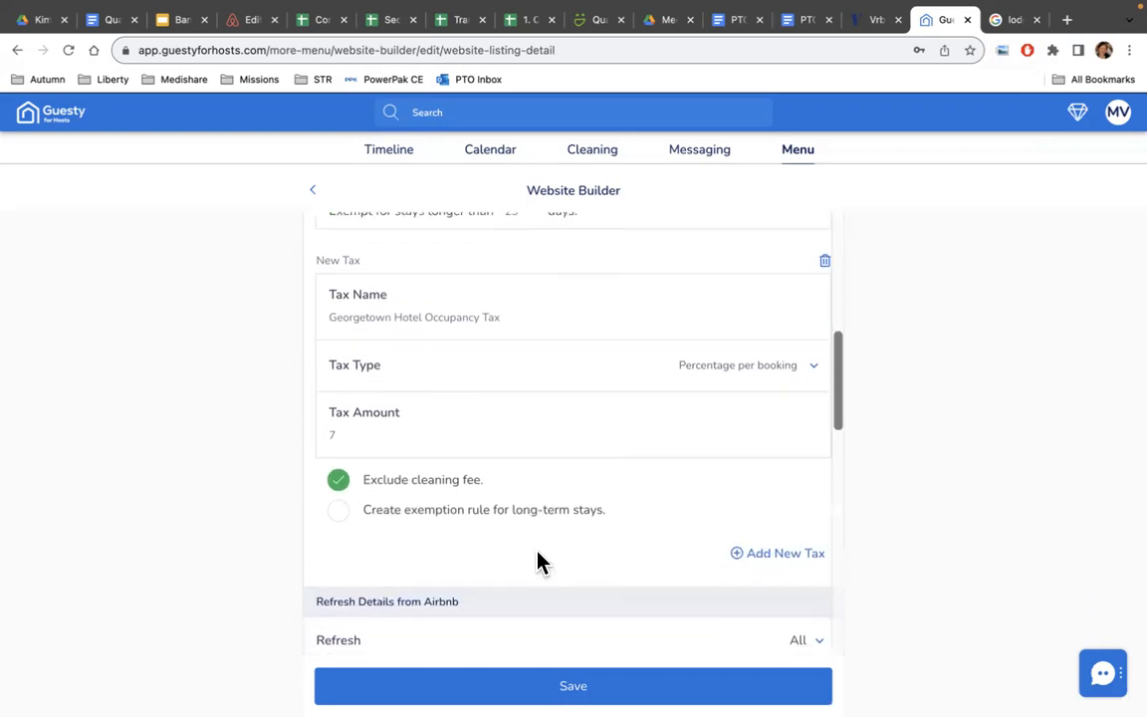
click(342, 516)
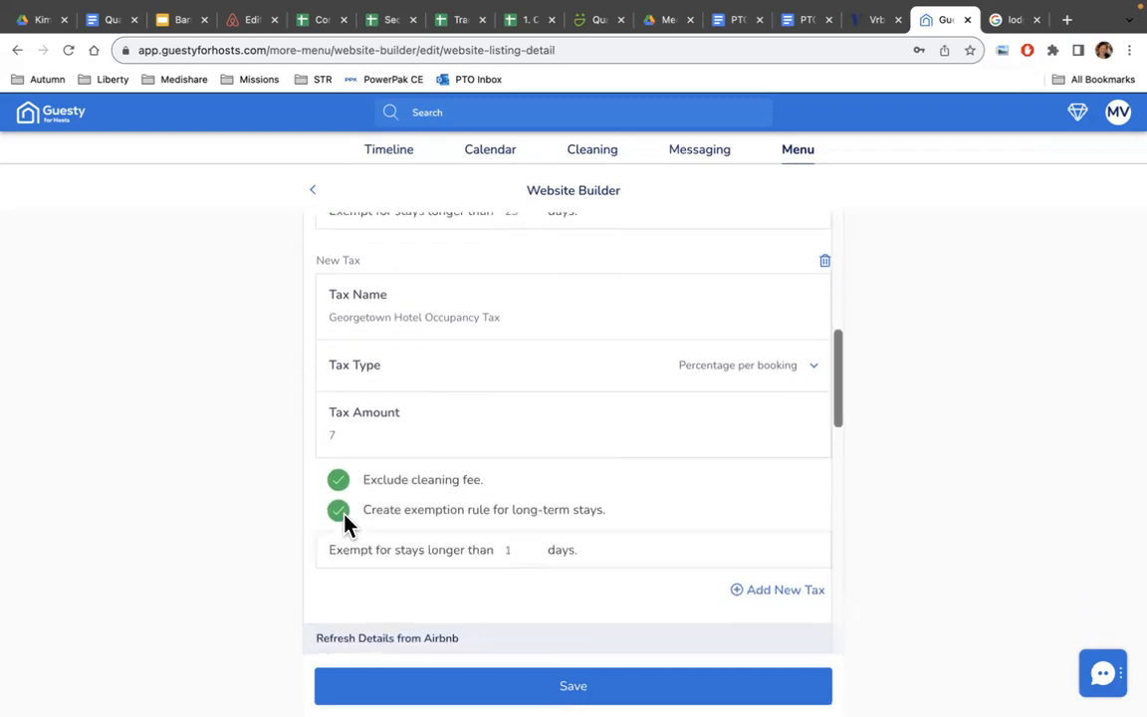
click(515, 554)
key(BackSpace)
text(29)
Review the listing detail fields down to Guest Access and Guest Interaction descriptions.
scroll(669, 613, down, 5)
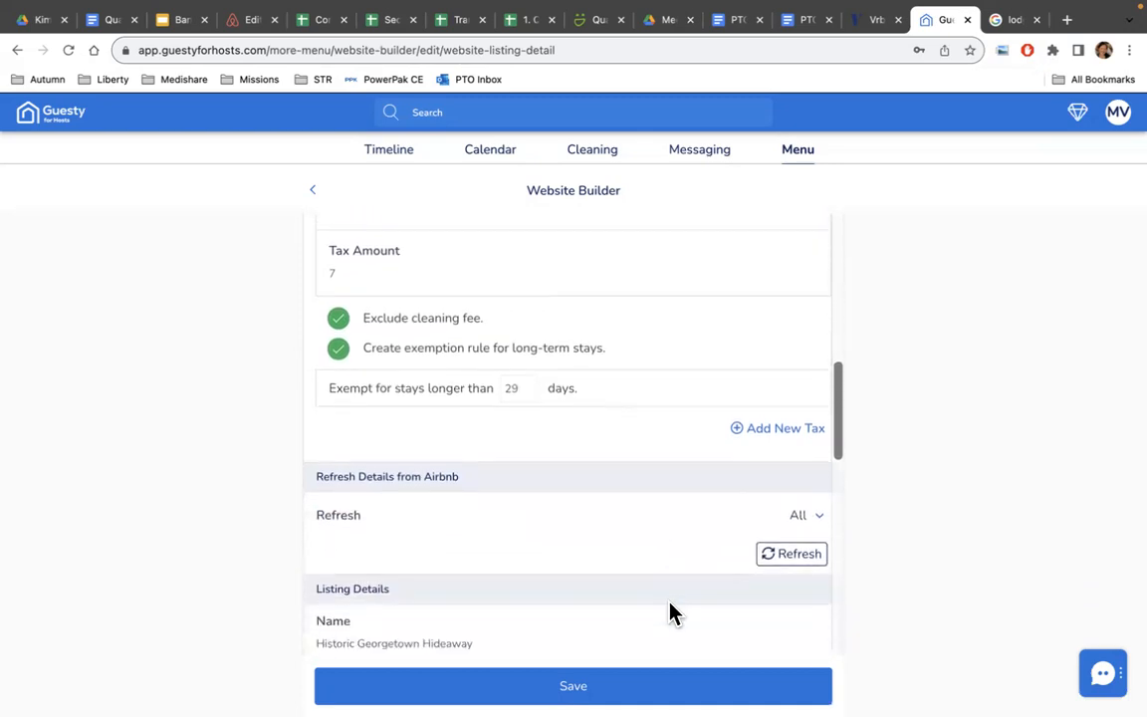
scroll(669, 613, down, 4)
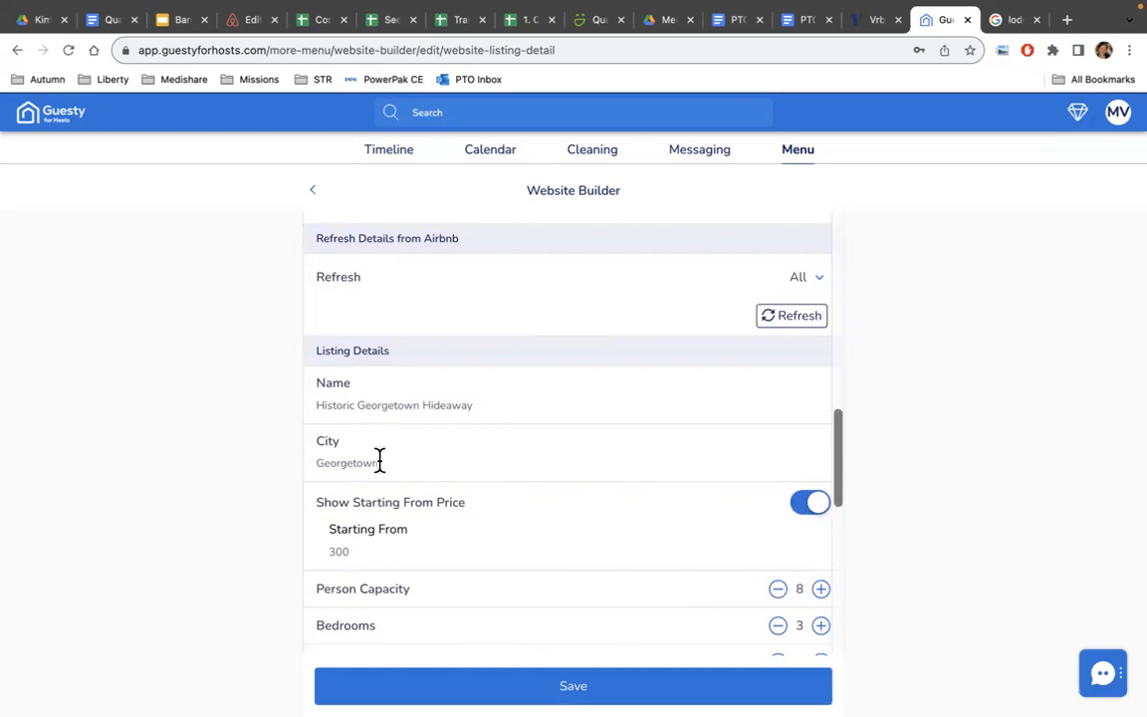
scroll(415, 520, down, 2)
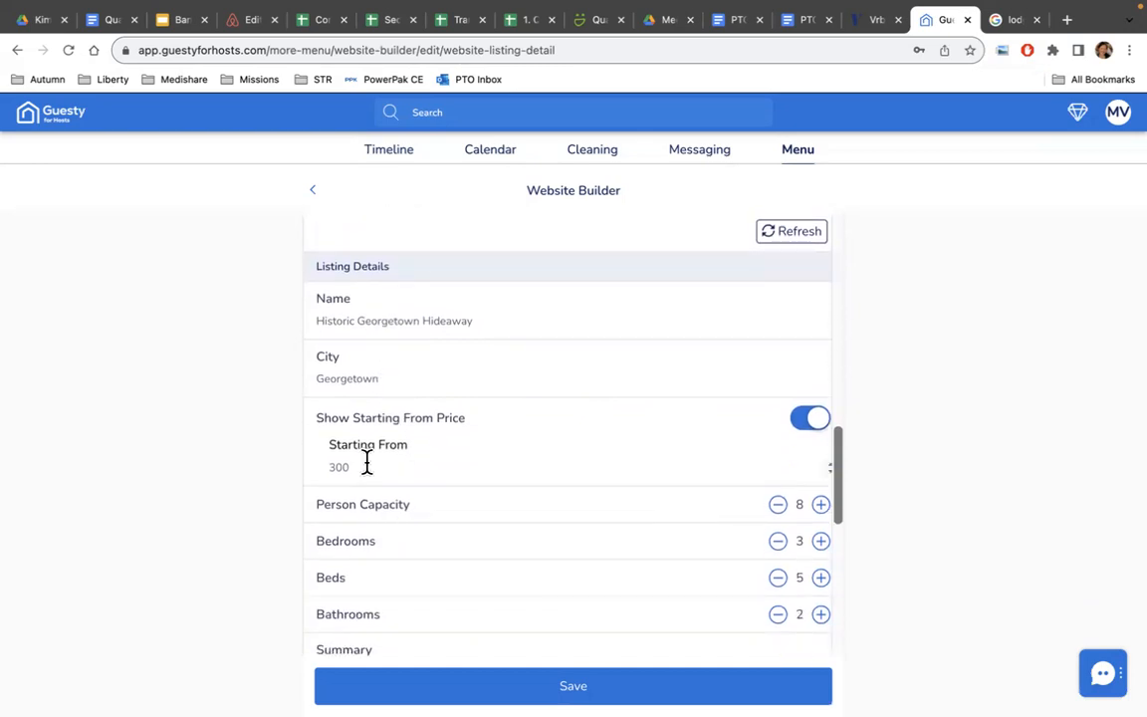
scroll(435, 468, down, 4)
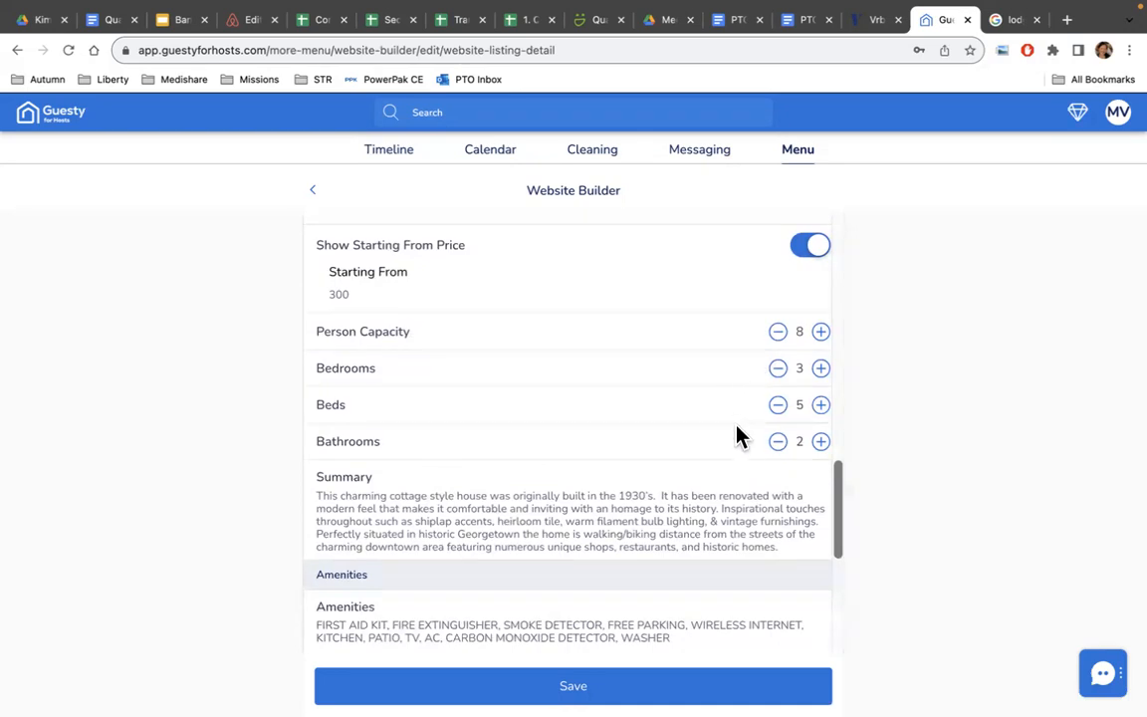
scroll(737, 476, down, 1)
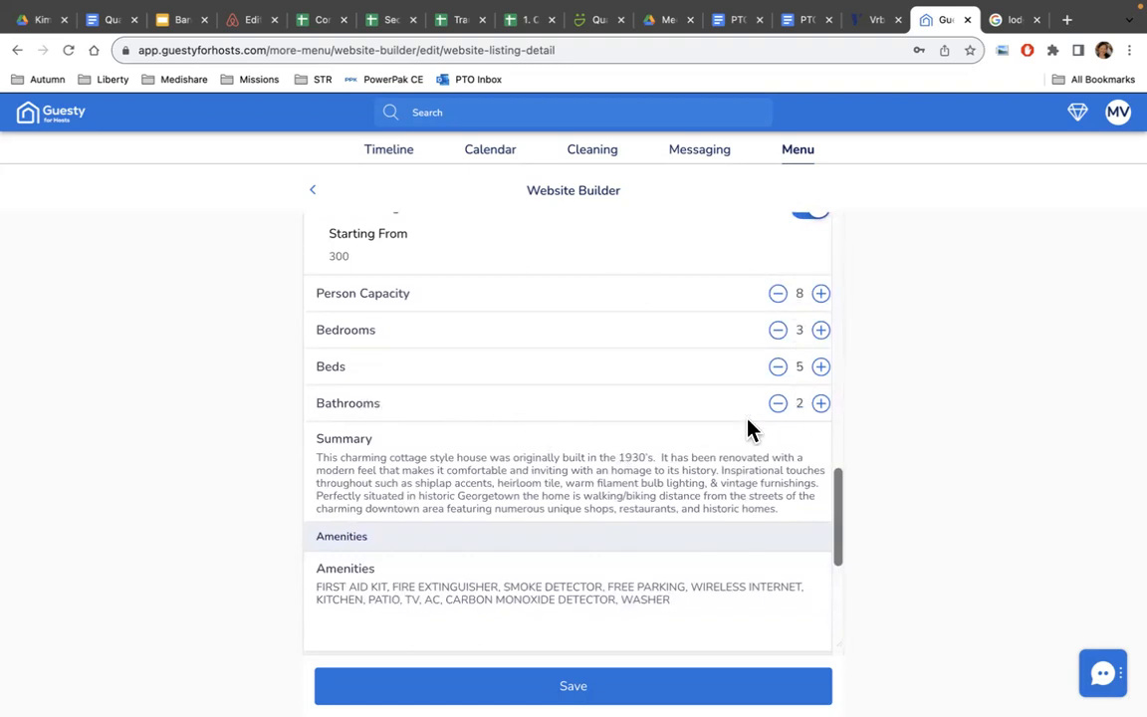
scroll(612, 416, down, 3)
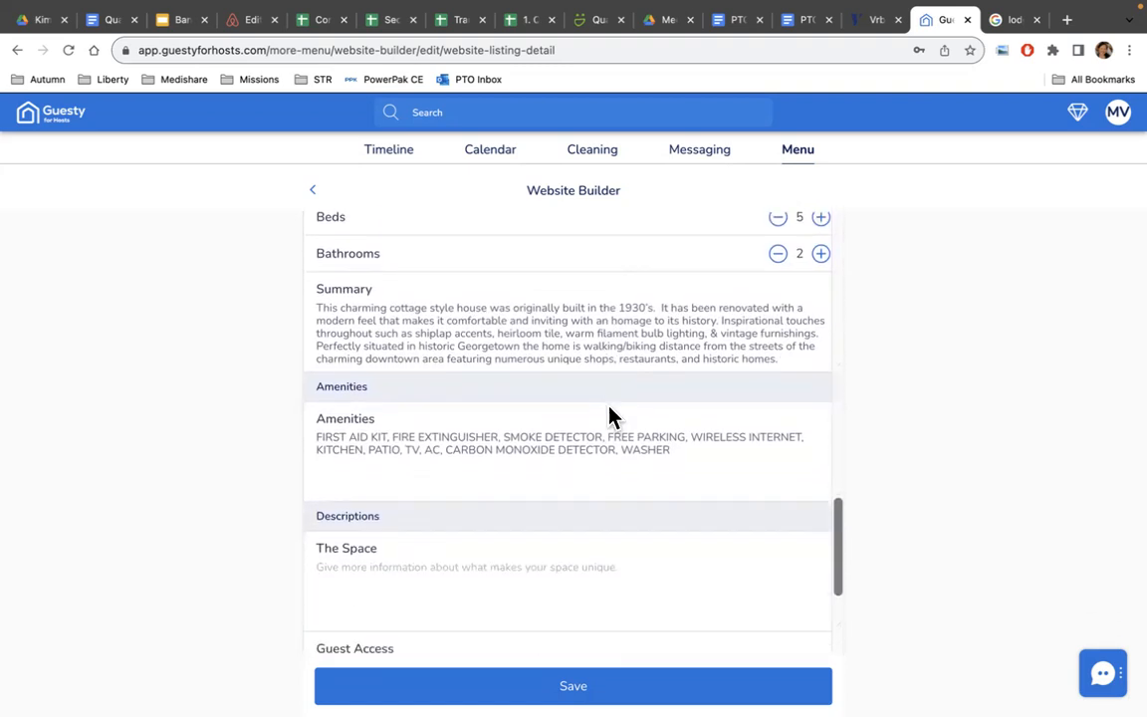
scroll(637, 468, down, 4)
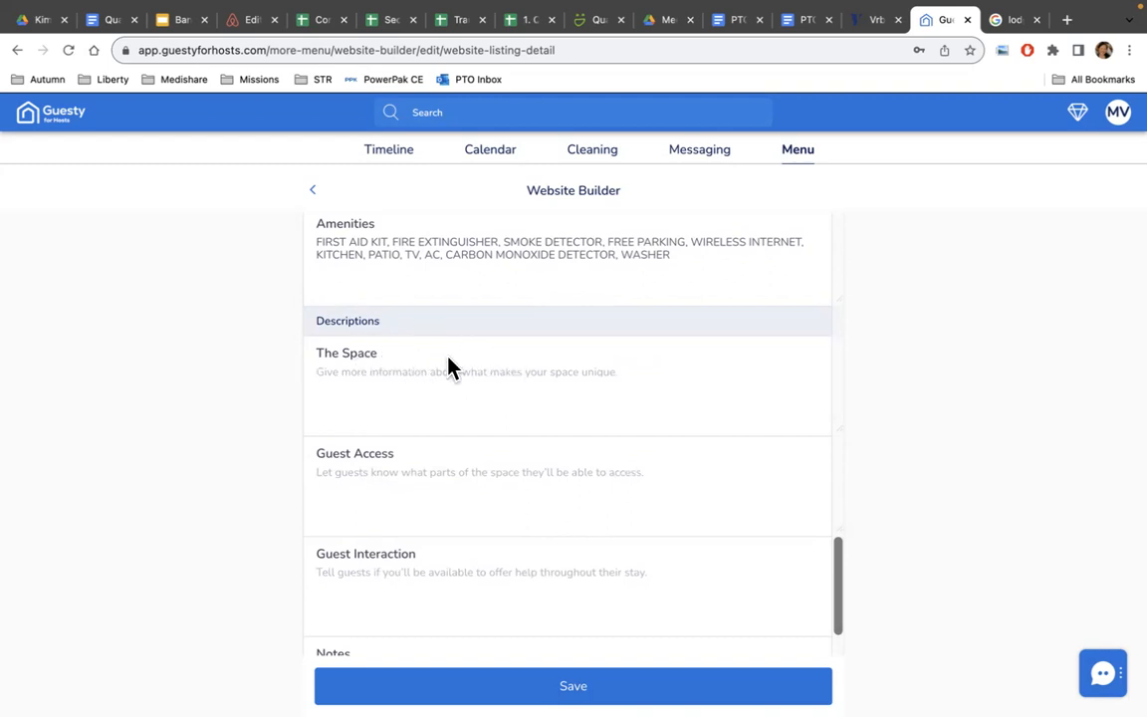
scroll(551, 395, down, 1)
click(382, 412)
scroll(578, 428, down, 3)
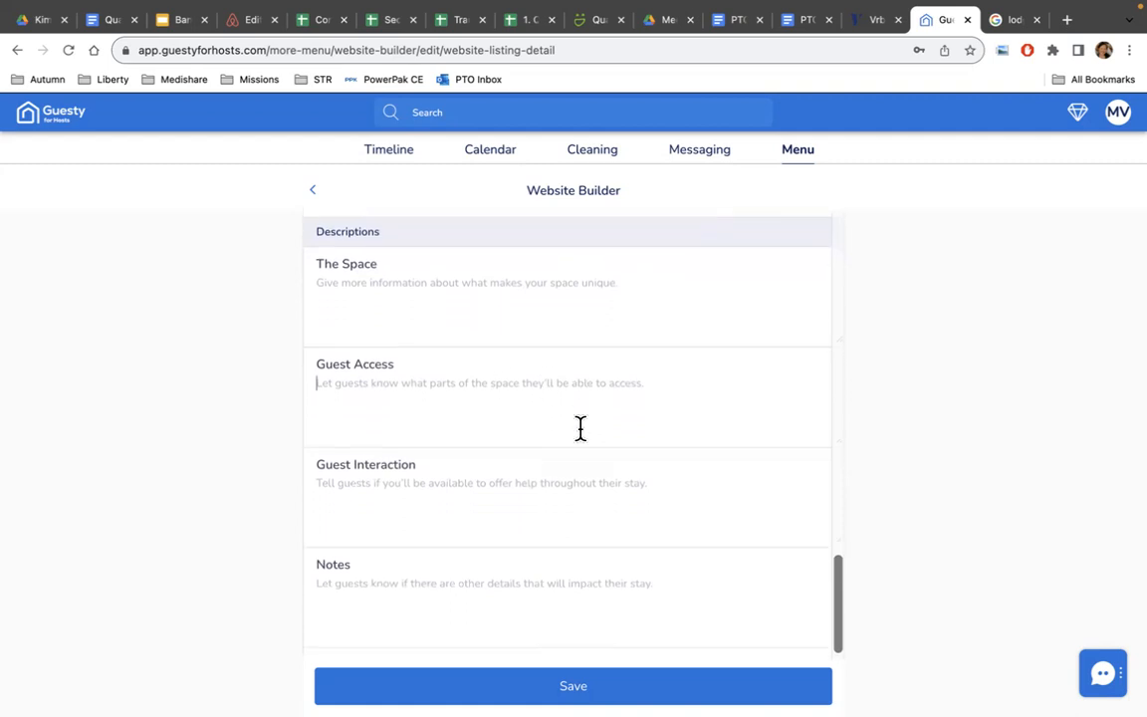
click(378, 376)
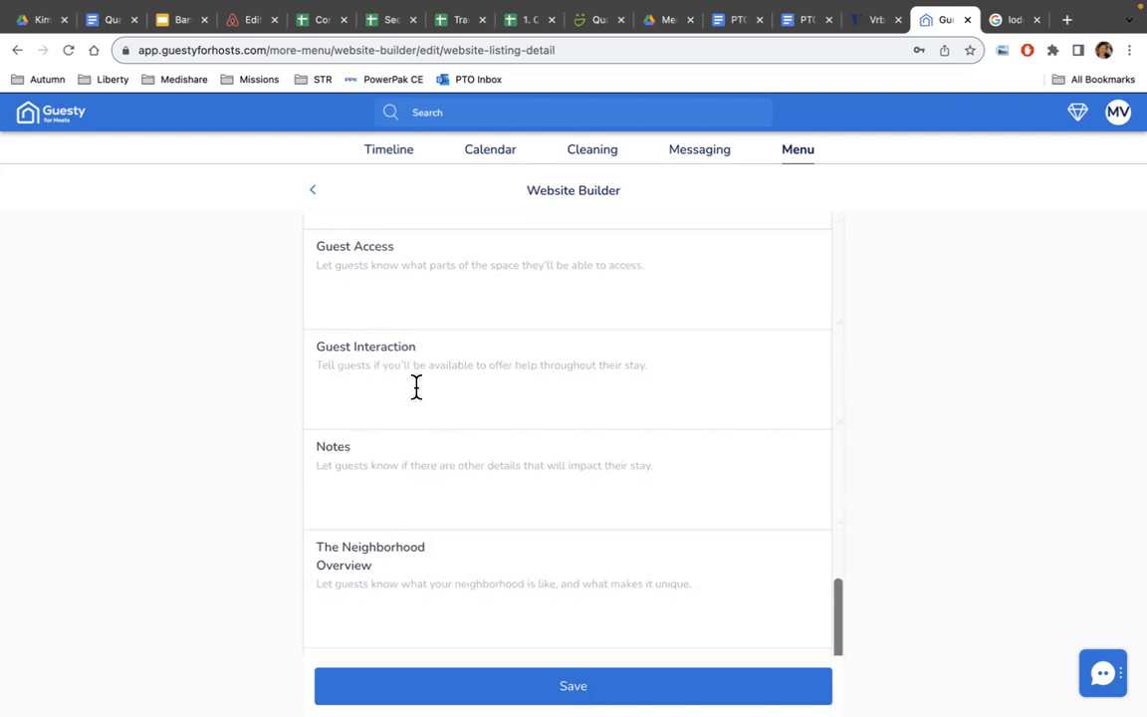
scroll(491, 396, down, 2)
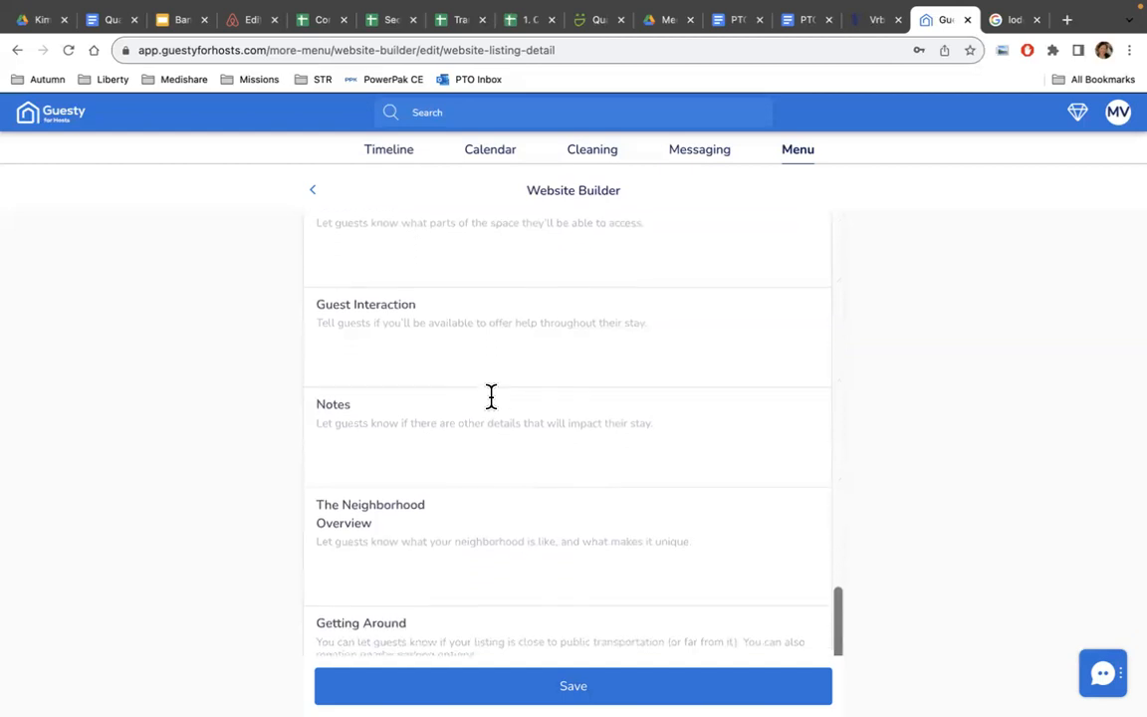
scroll(382, 392, down, 1)
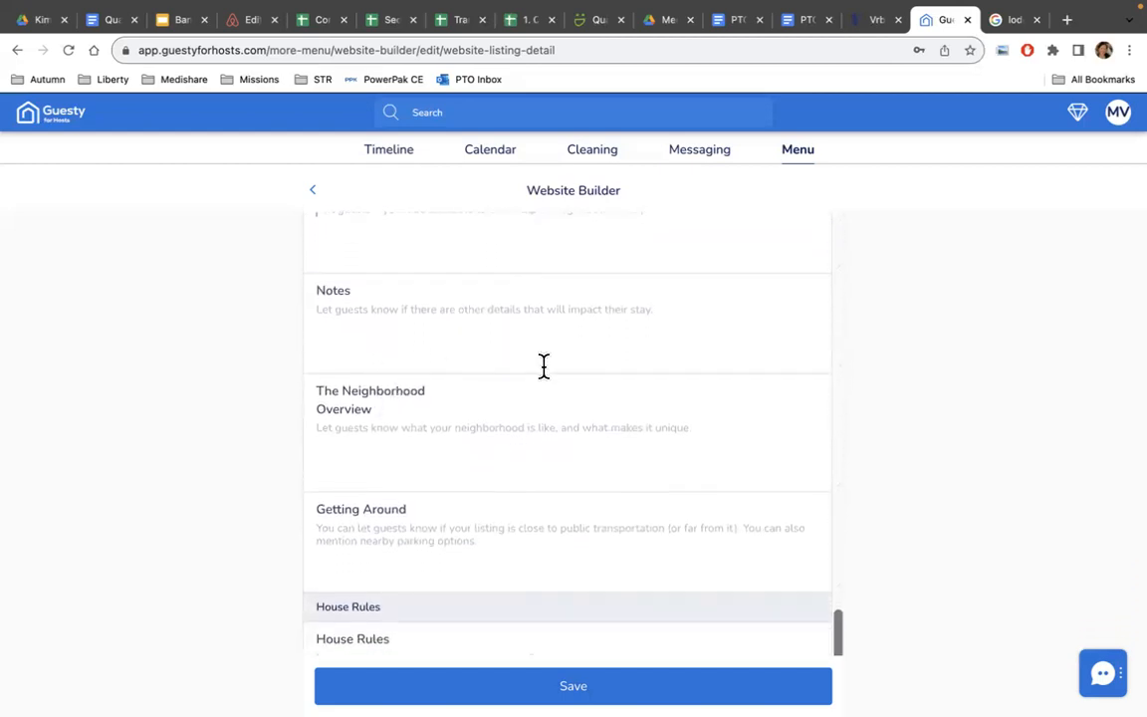
scroll(544, 366, down, 1)
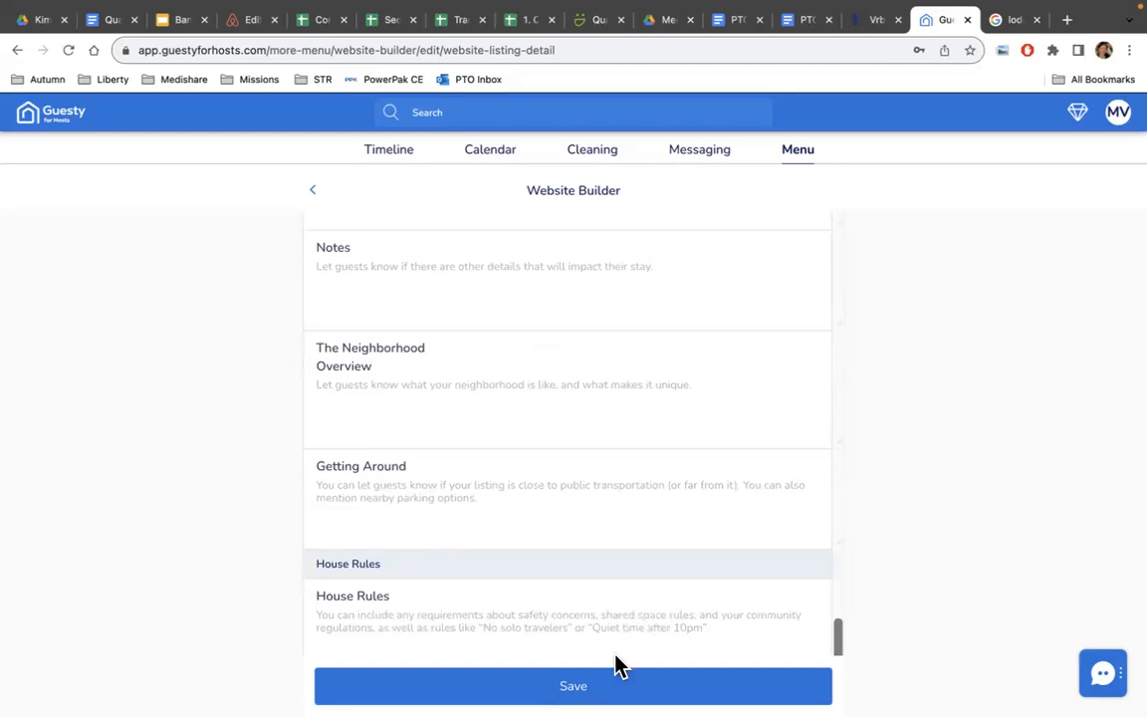
Save the listing details and dismiss the Saved confirmation.
click(687, 686)
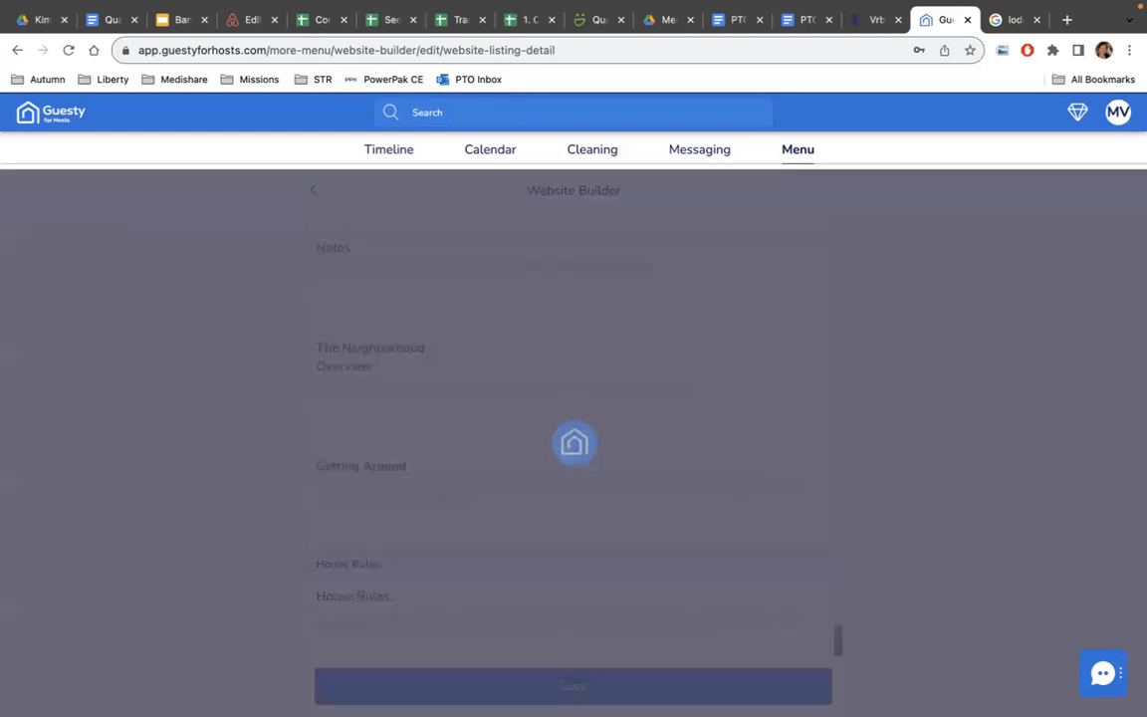
click(556, 481)
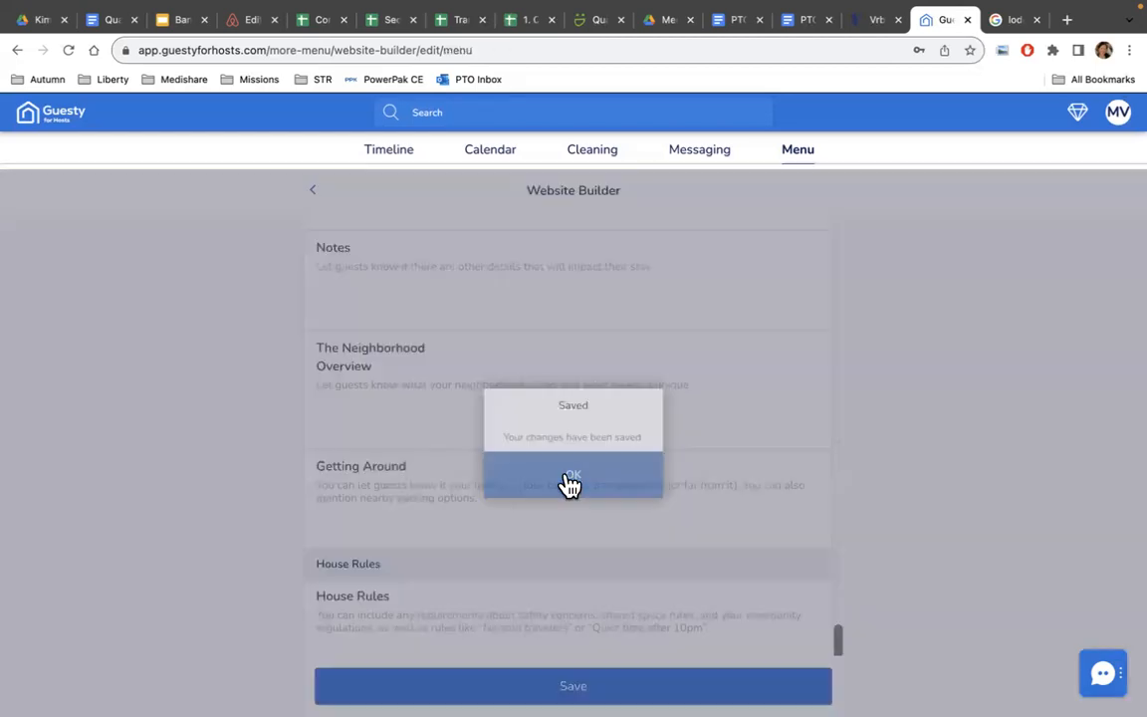
scroll(782, 507, down, 2)
scroll(782, 506, down, 3)
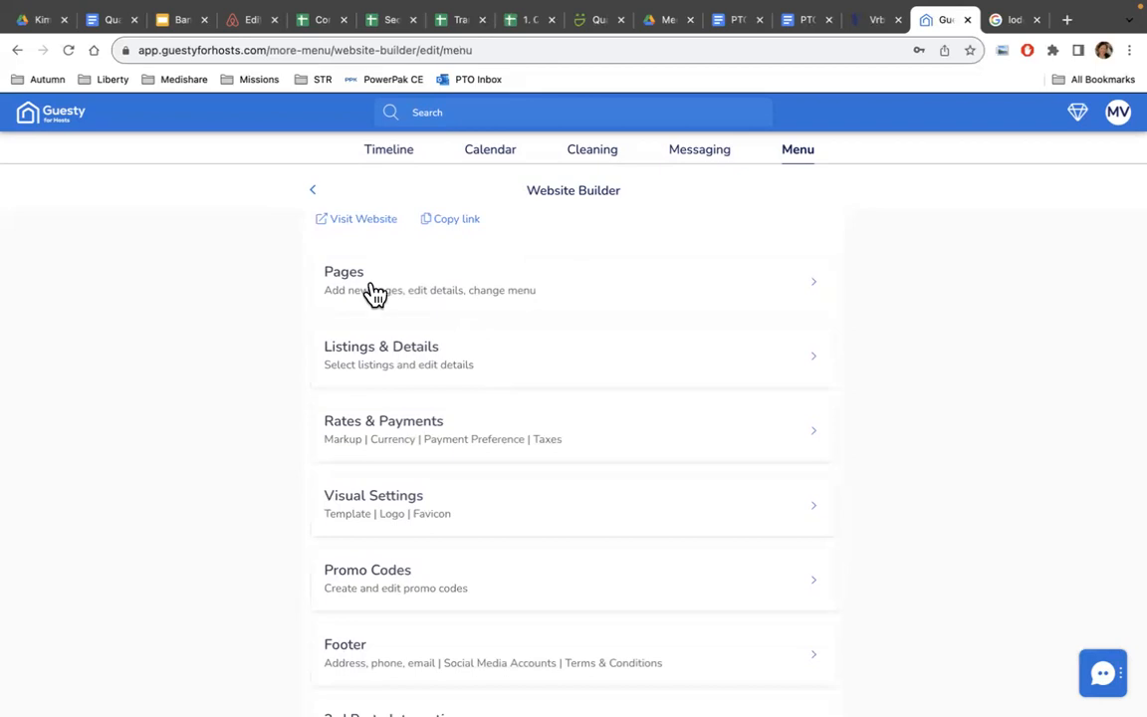
Open the House Tours page from the website pages list for editing.
click(406, 309)
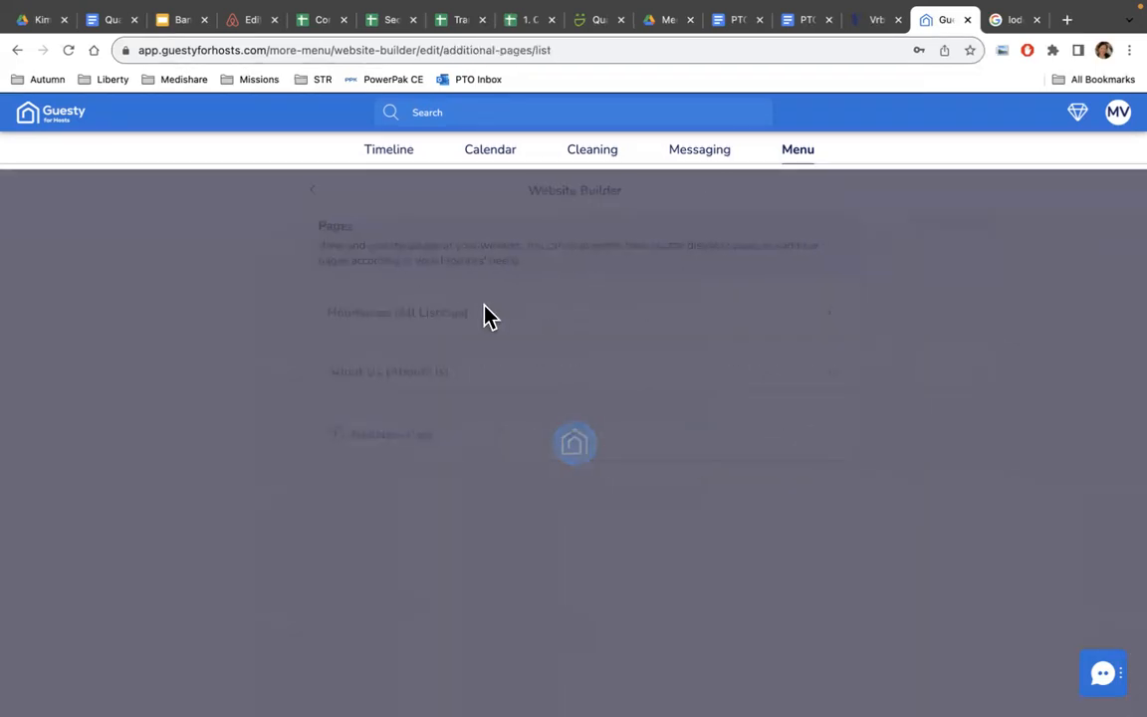
scroll(682, 392, down, 1)
scroll(677, 391, down, 2)
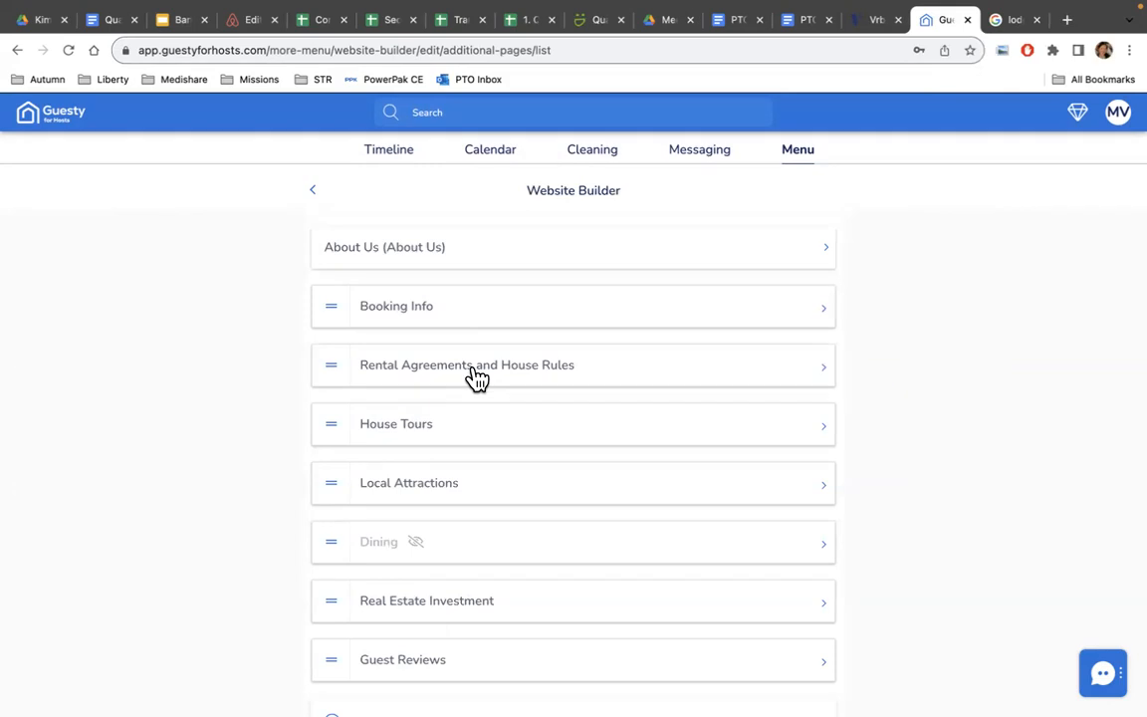
click(491, 438)
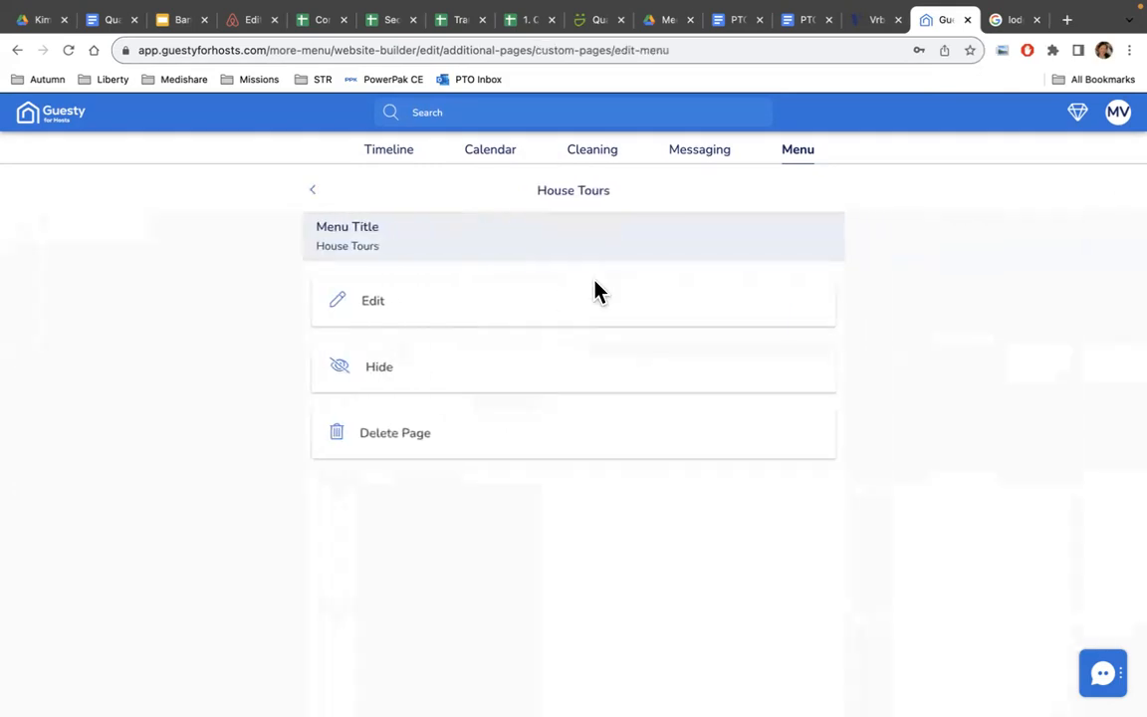
click(546, 307)
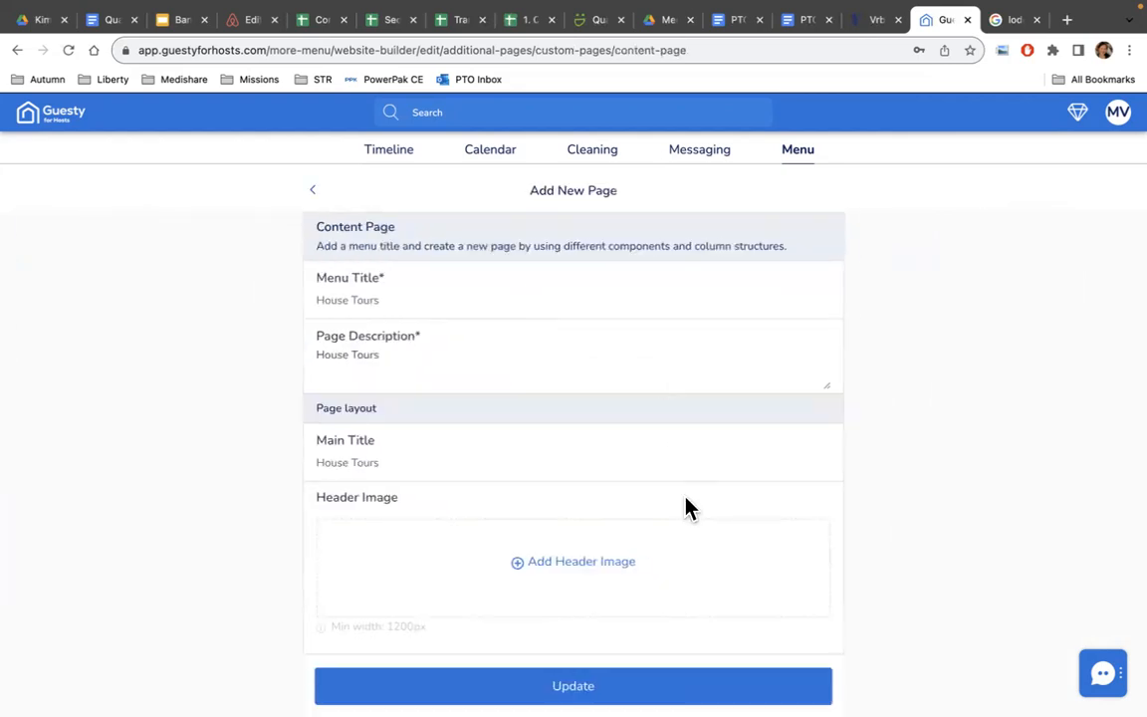
Review the three 3D walkthrough tour sections and leave the editor without changes.
scroll(685, 501, down, 5)
scroll(685, 508, down, 1)
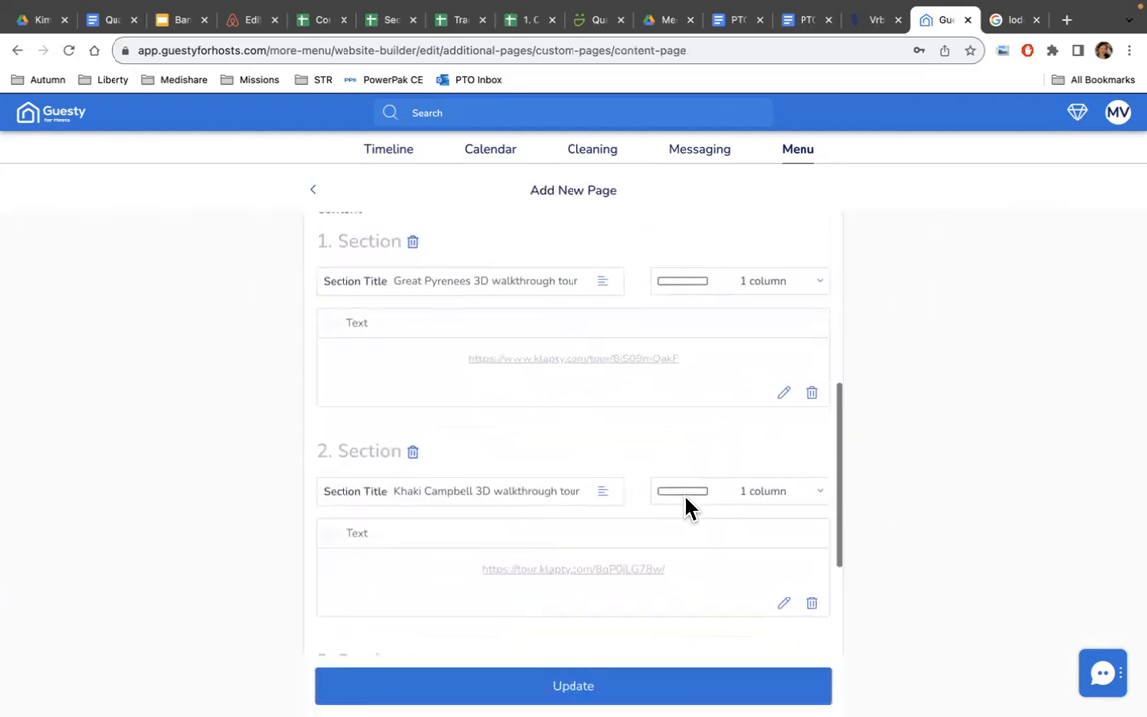
scroll(704, 406, up, 2)
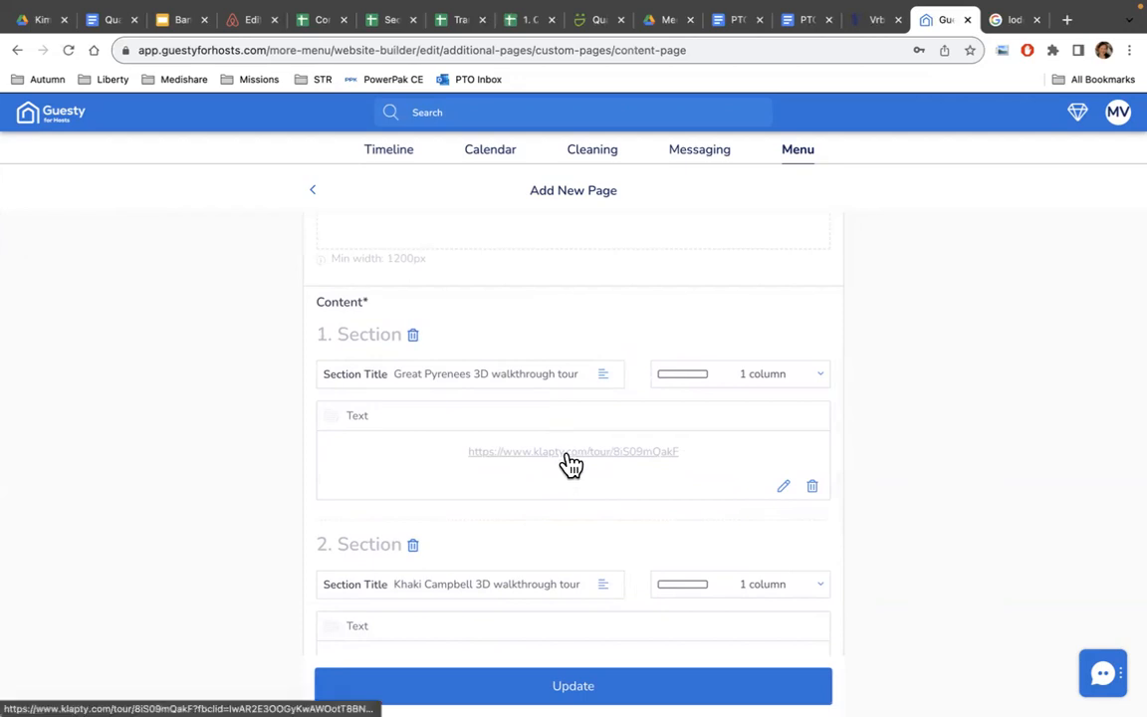
scroll(571, 473, down, 1)
scroll(573, 481, down, 2)
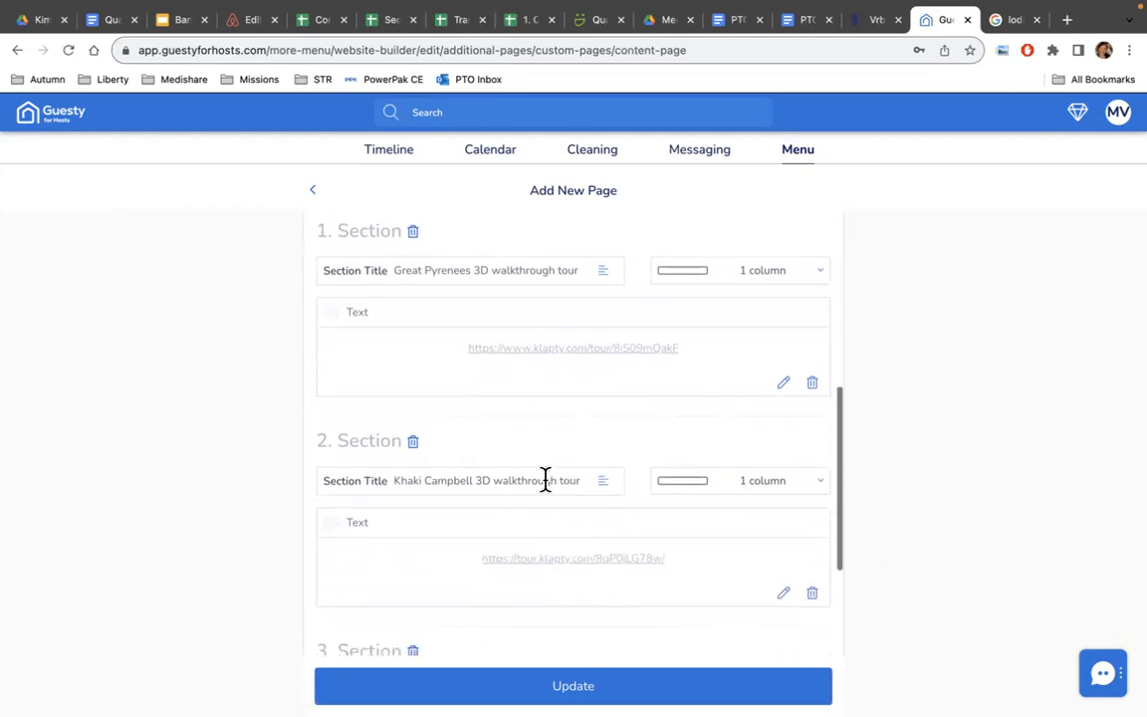
scroll(549, 505, down, 2)
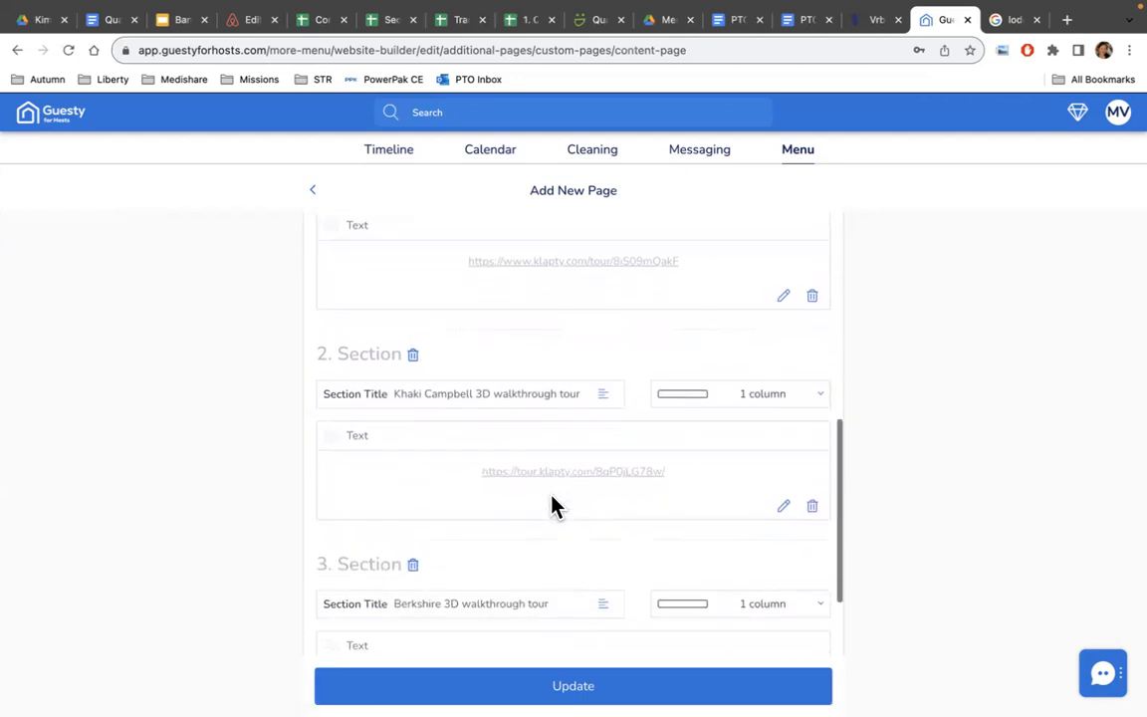
scroll(550, 488, down, 4)
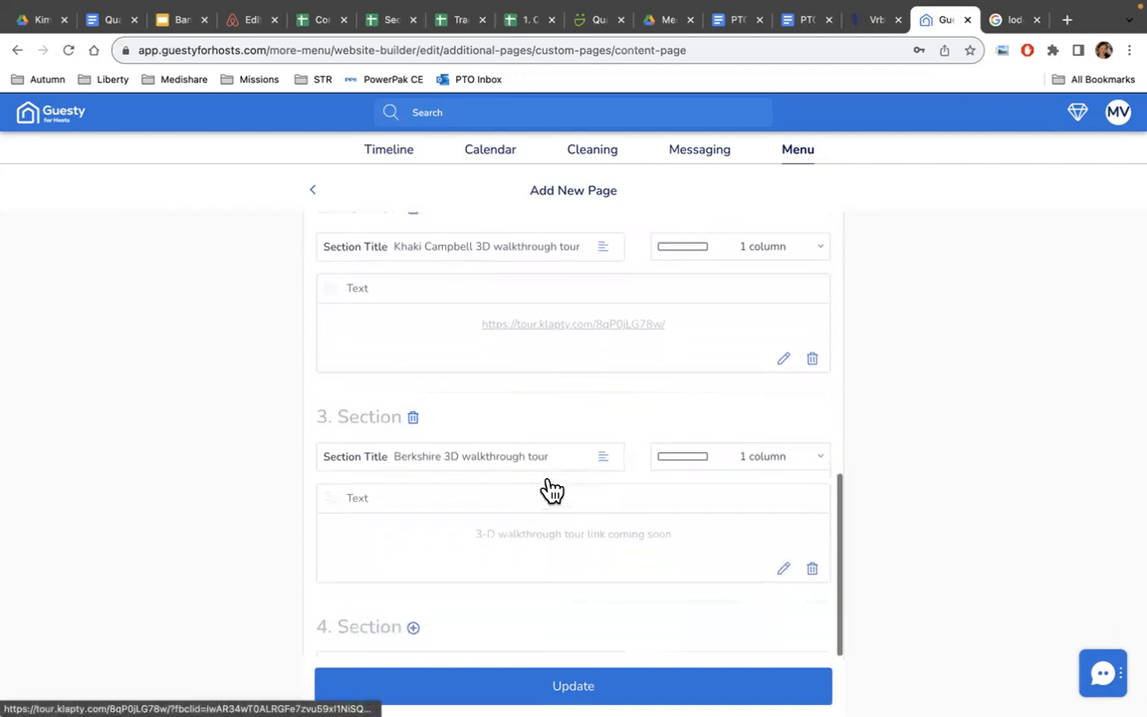
scroll(529, 471, down, 4)
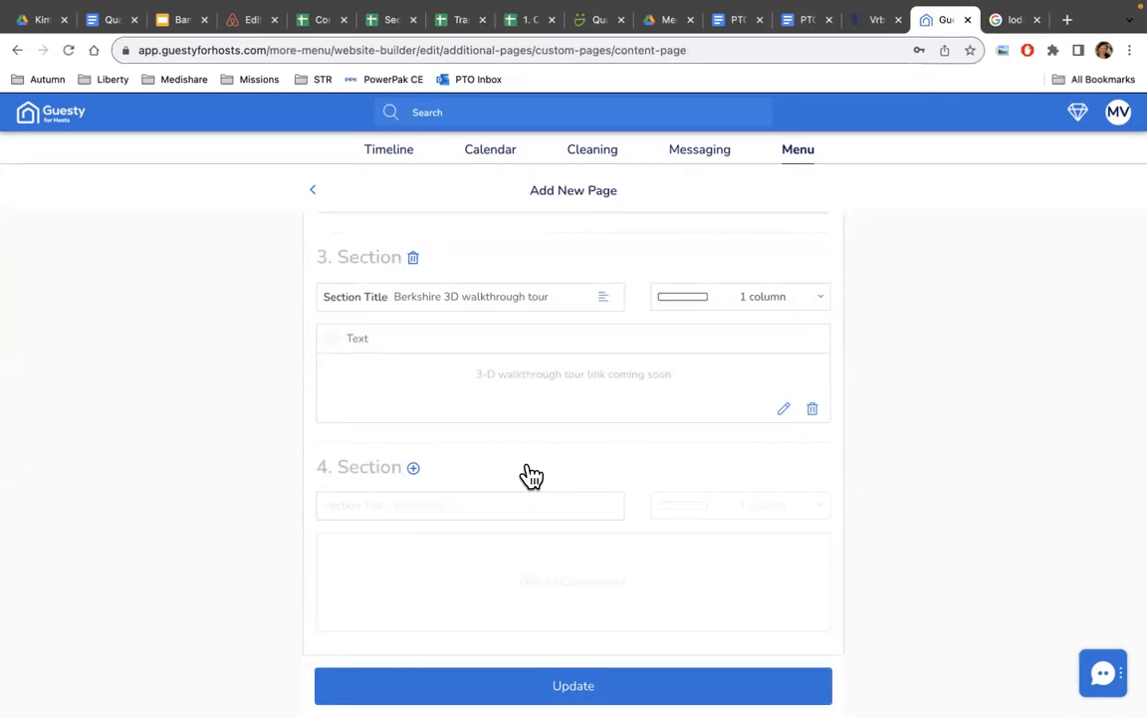
scroll(530, 475, up, 10)
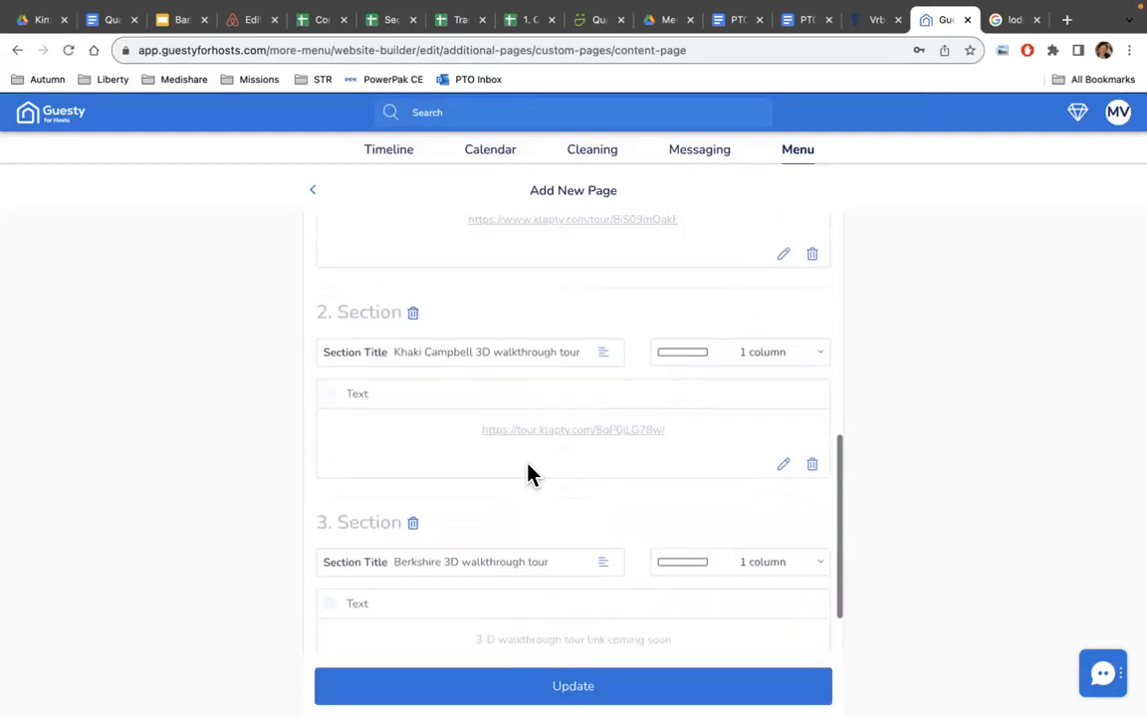
scroll(530, 476, up, 6)
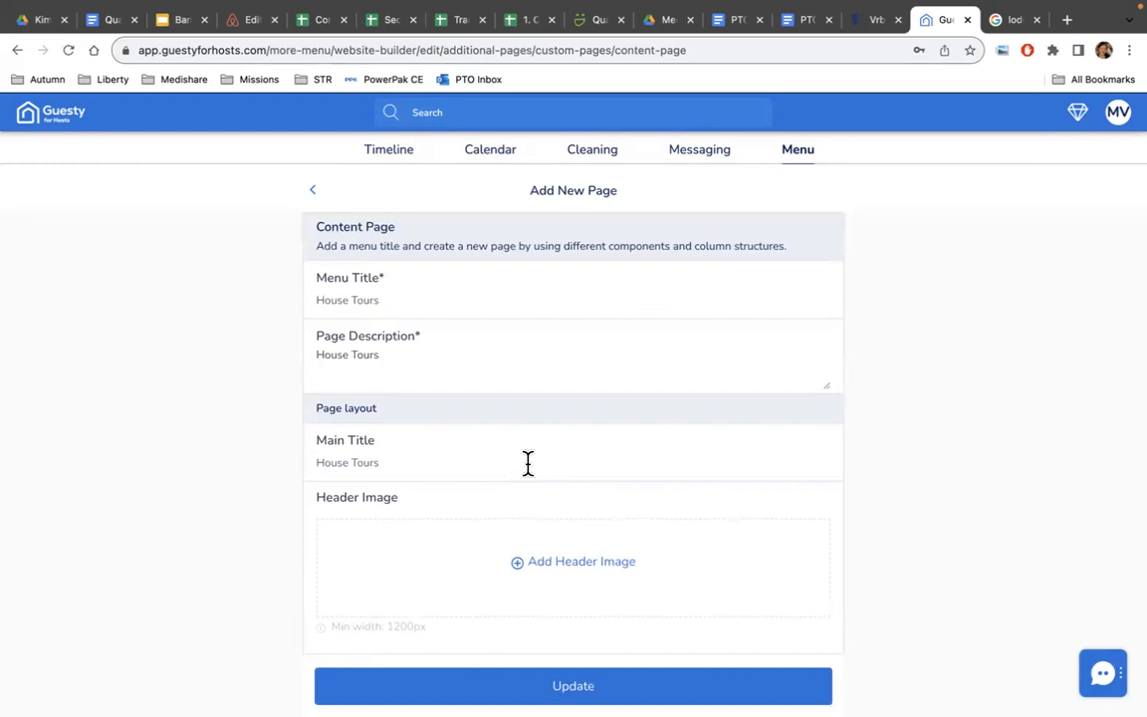
scroll(528, 463, down, 6)
scroll(528, 476, down, 10)
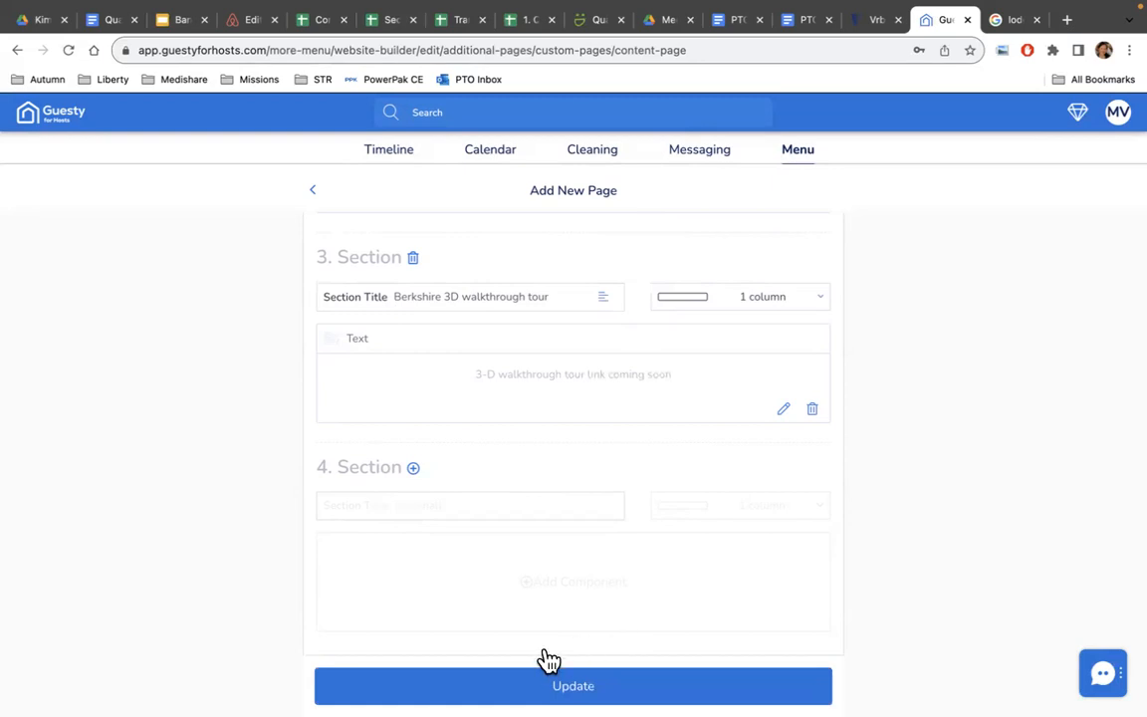
click(313, 189)
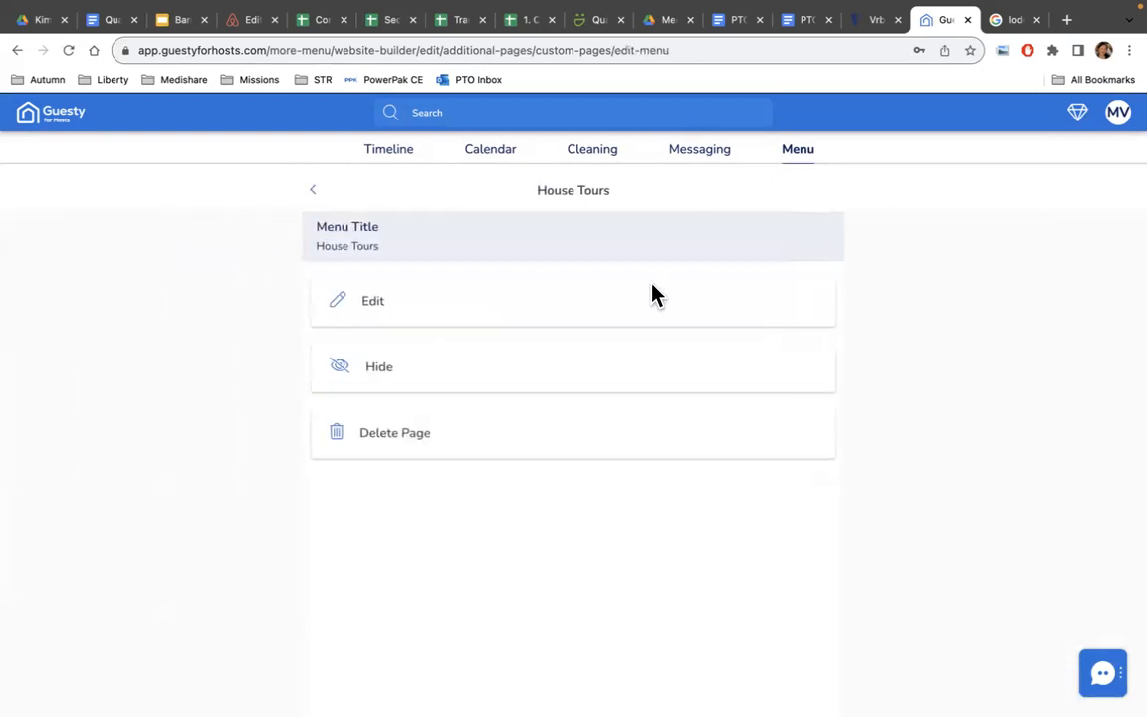
Return to the pages list, then load the live Mars Hill Vacation Rentals site in the browser.
click(314, 195)
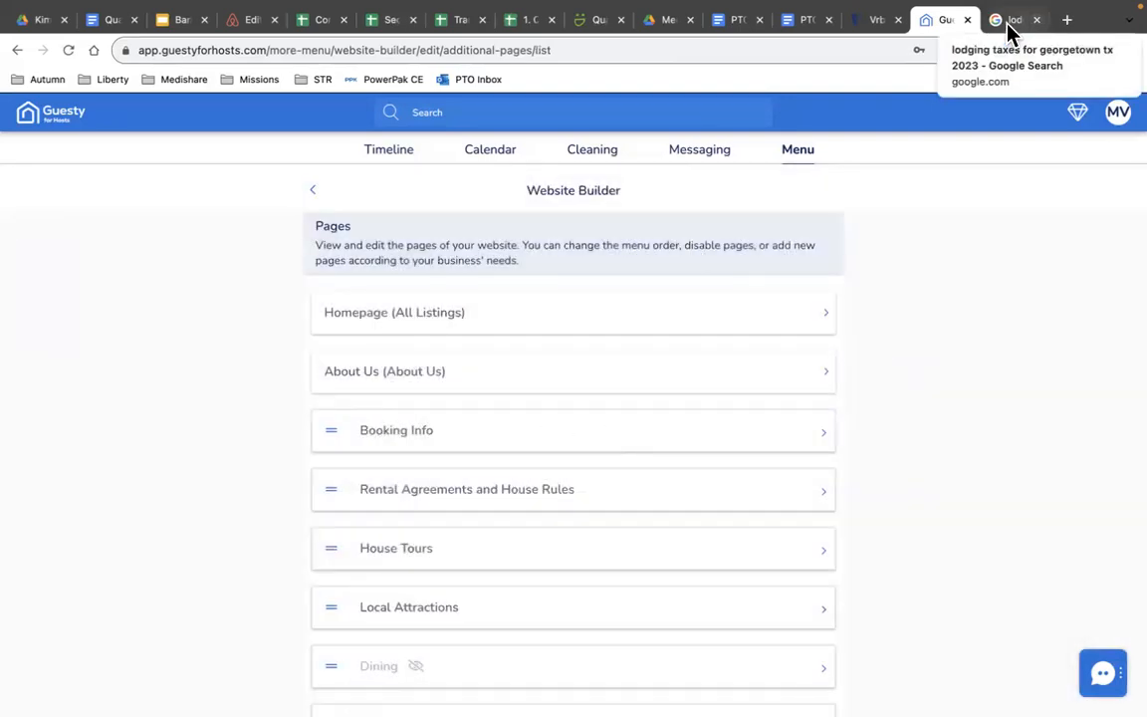
click(1008, 23)
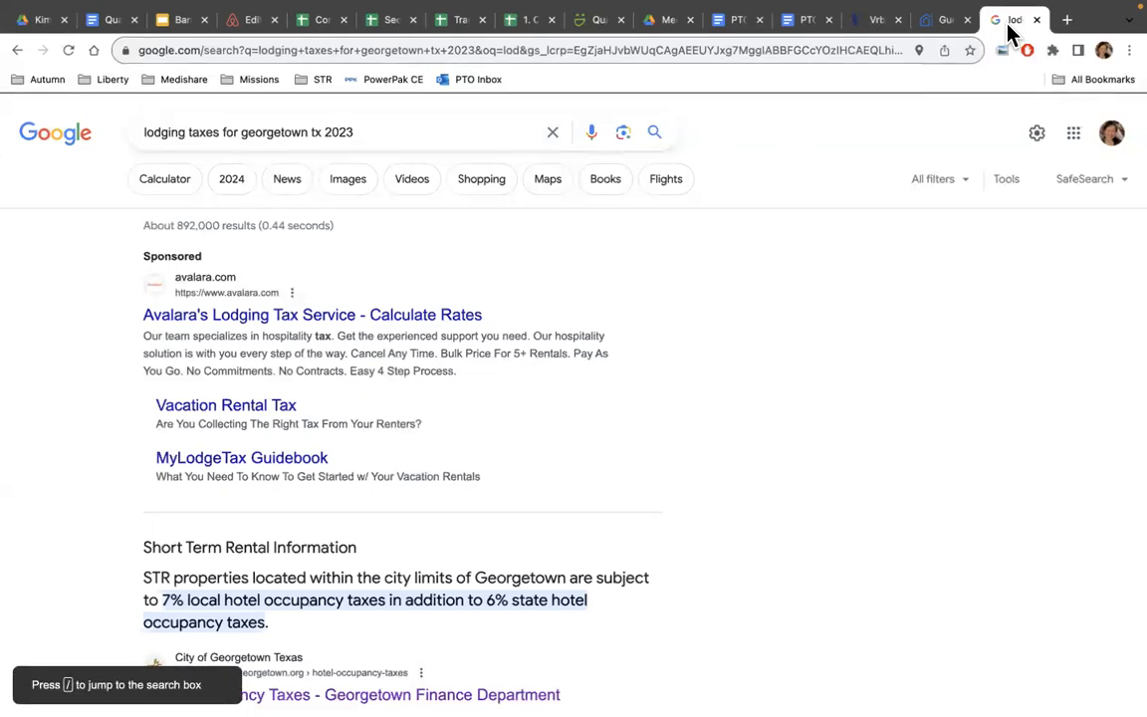
click(690, 44)
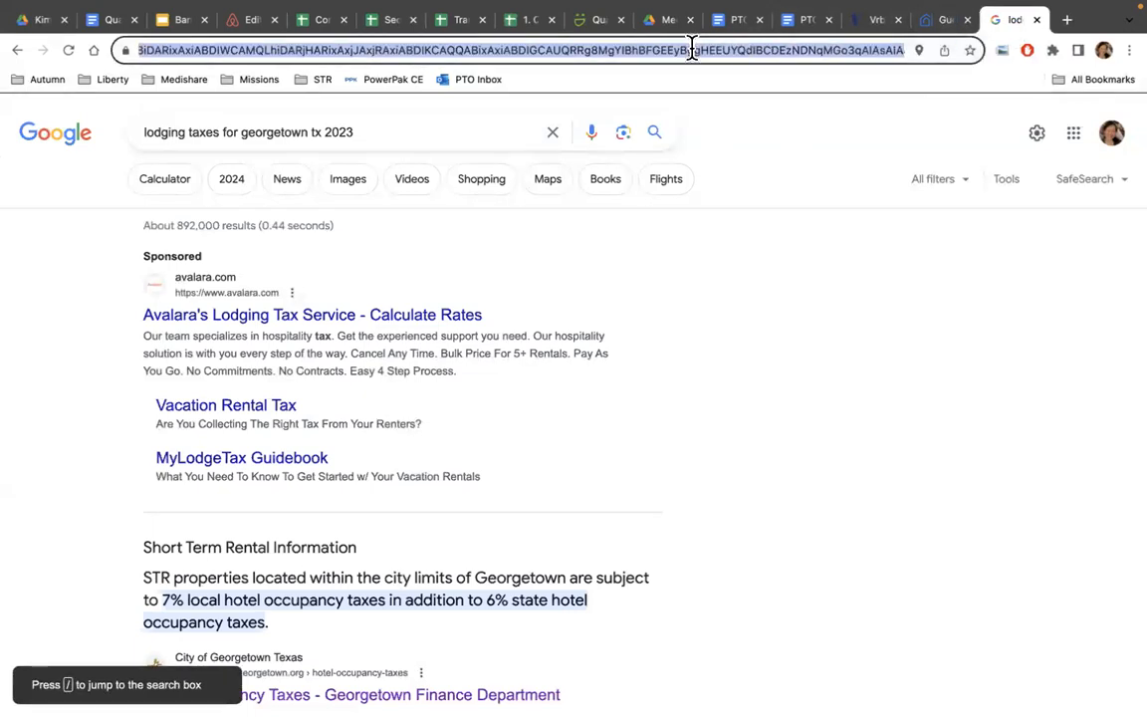
text(marsh)
key(Return)
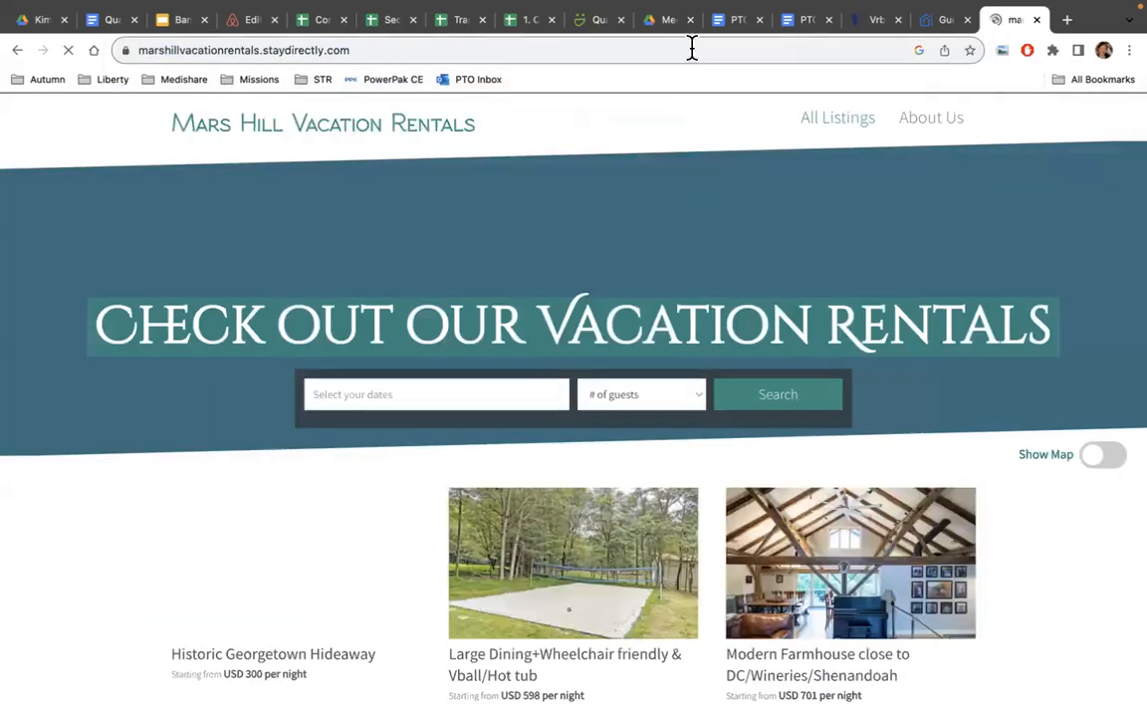
Open the site's House Tours page and launch the Great Pyrenees 3D tour.
scroll(537, 259, down, 3)
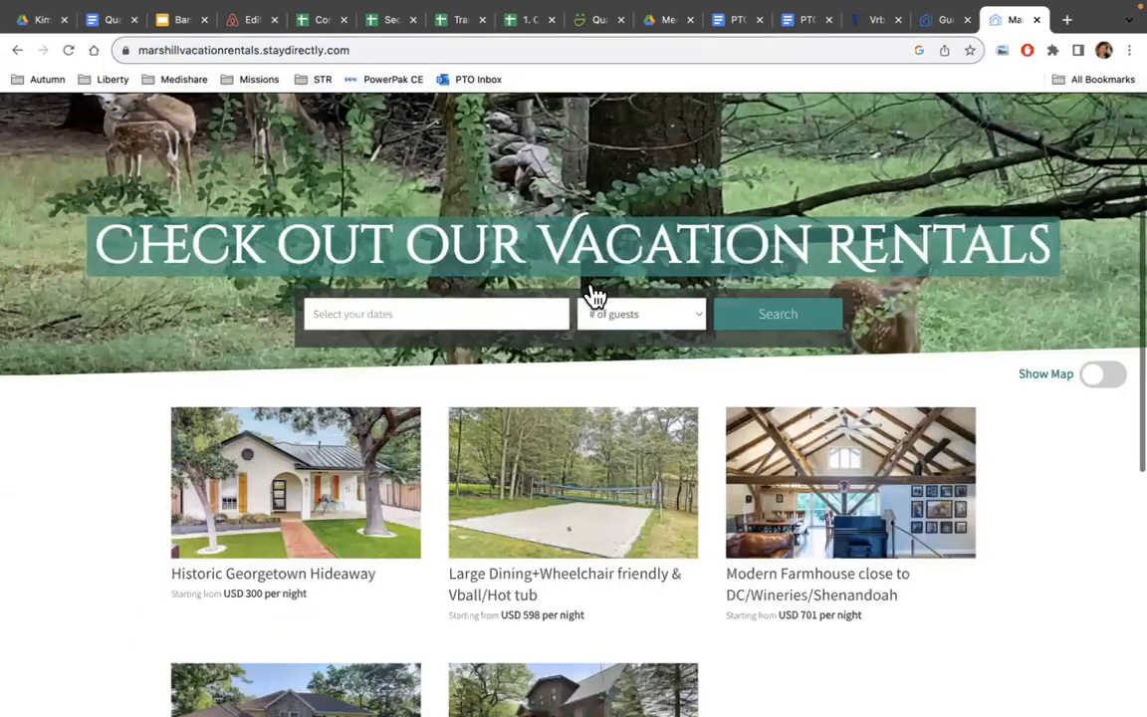
scroll(423, 254, up, 3)
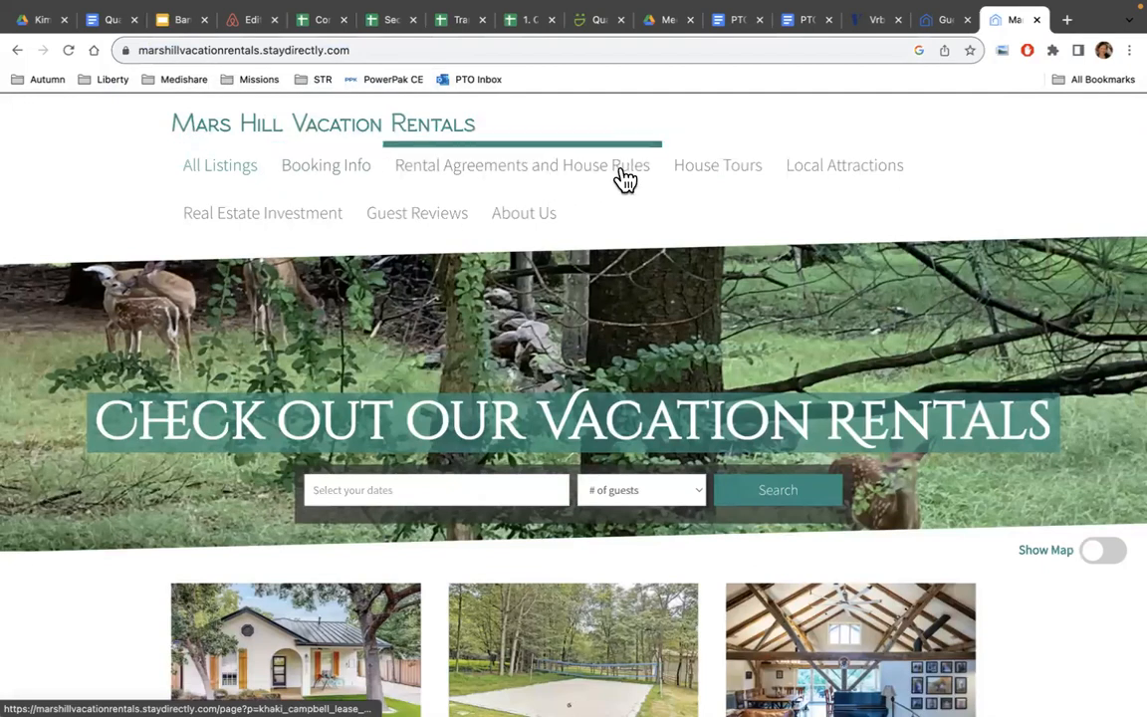
click(693, 177)
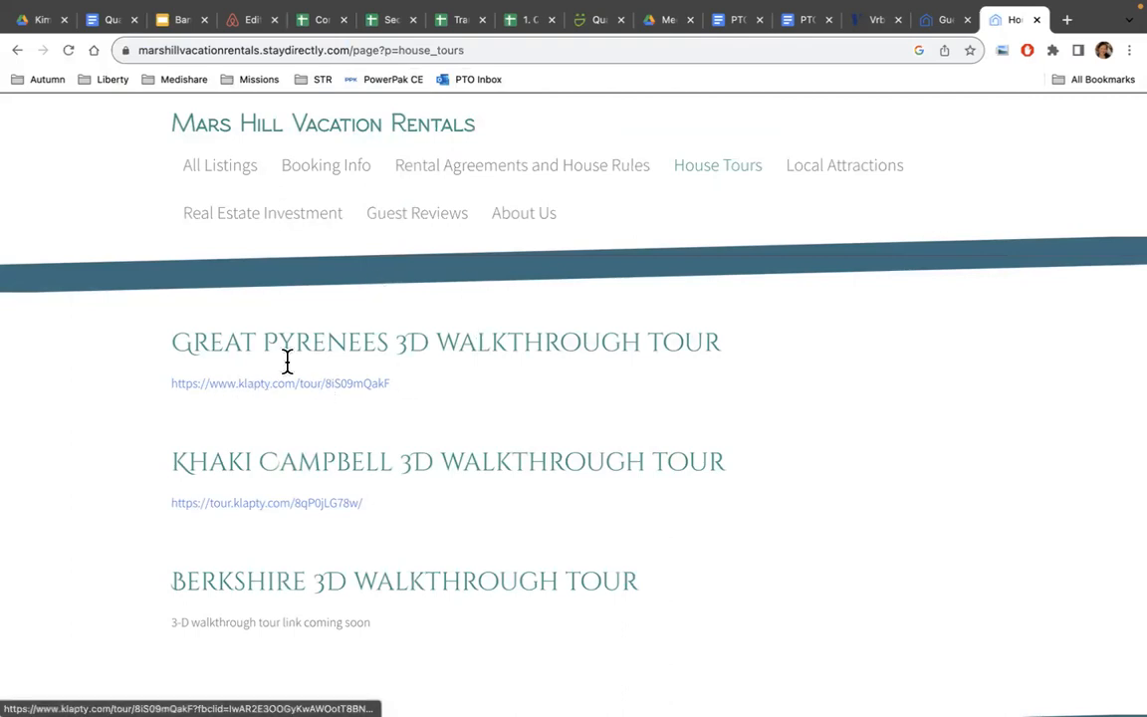
click(309, 386)
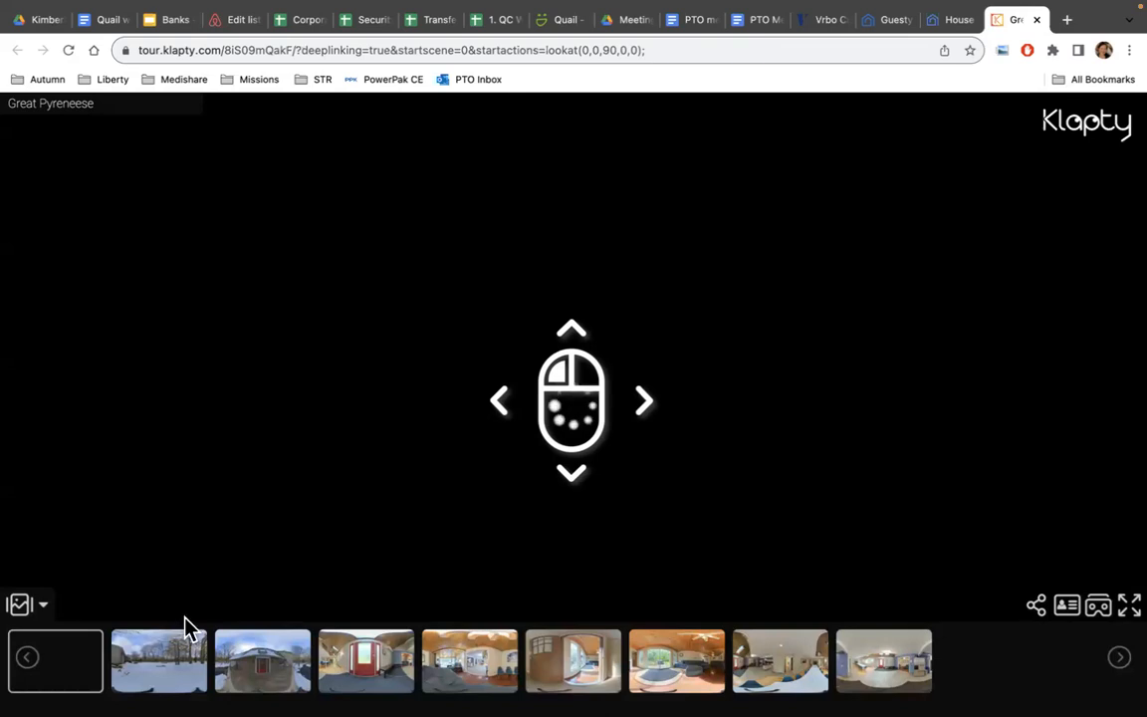
Move the Great Pyrenees tour from the snowy exterior through the front door into the kitchen.
click(170, 670)
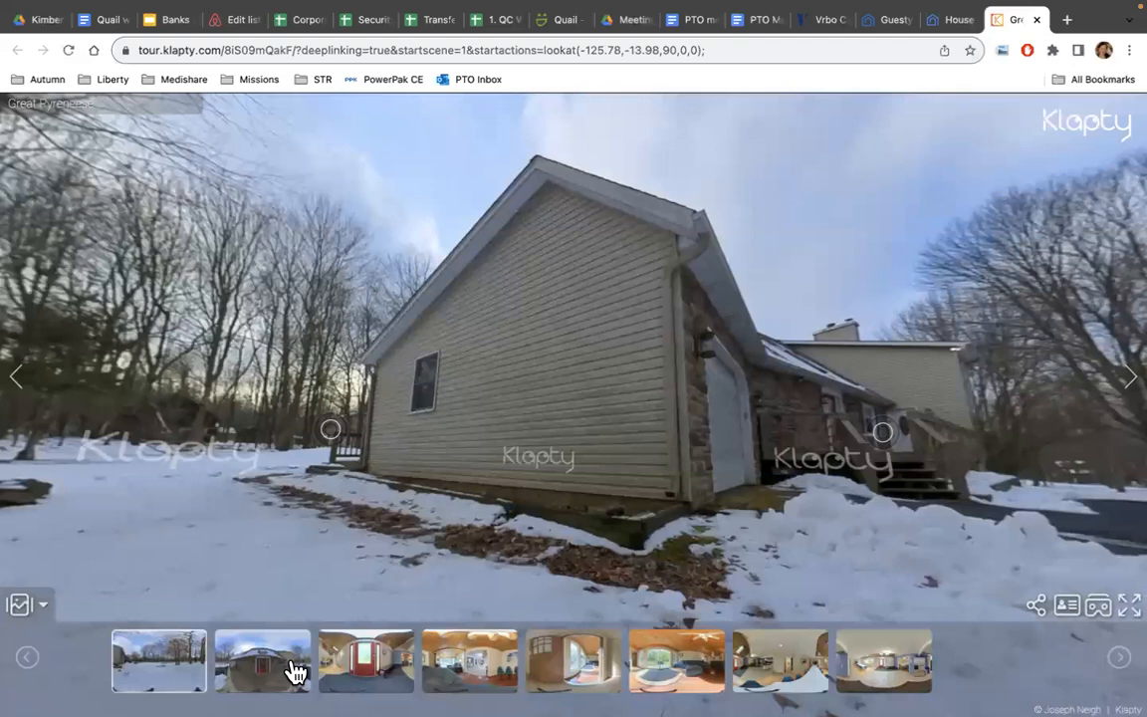
click(296, 673)
click(585, 482)
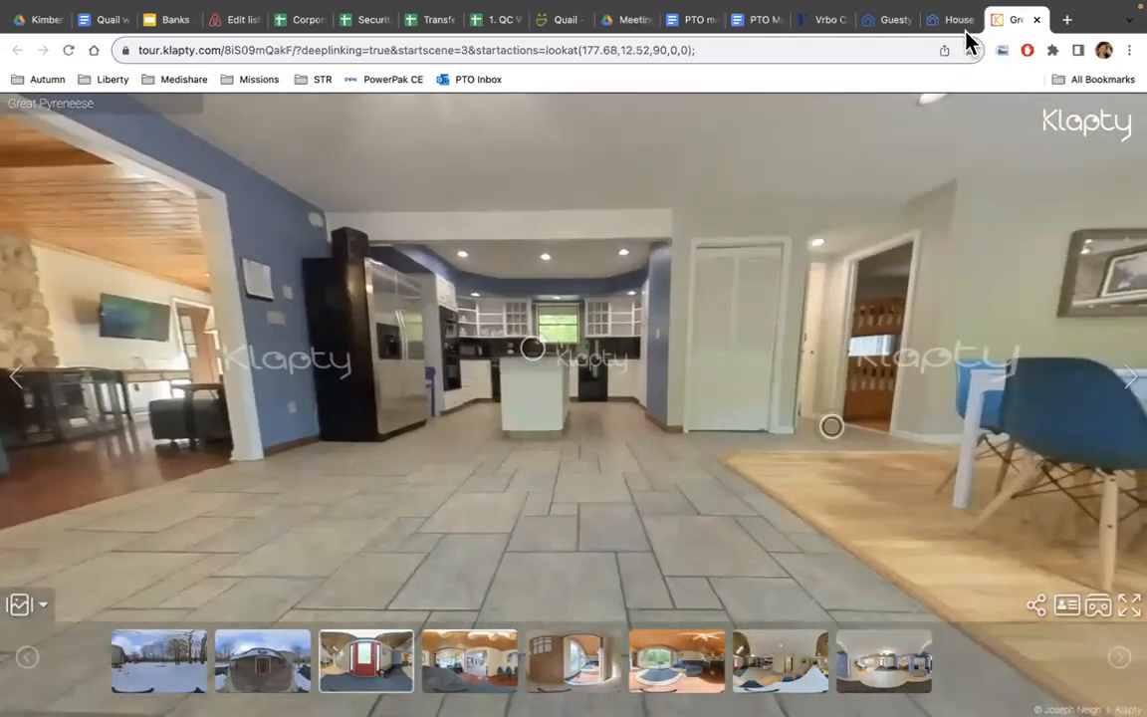
click(953, 22)
scroll(298, 477, down, 5)
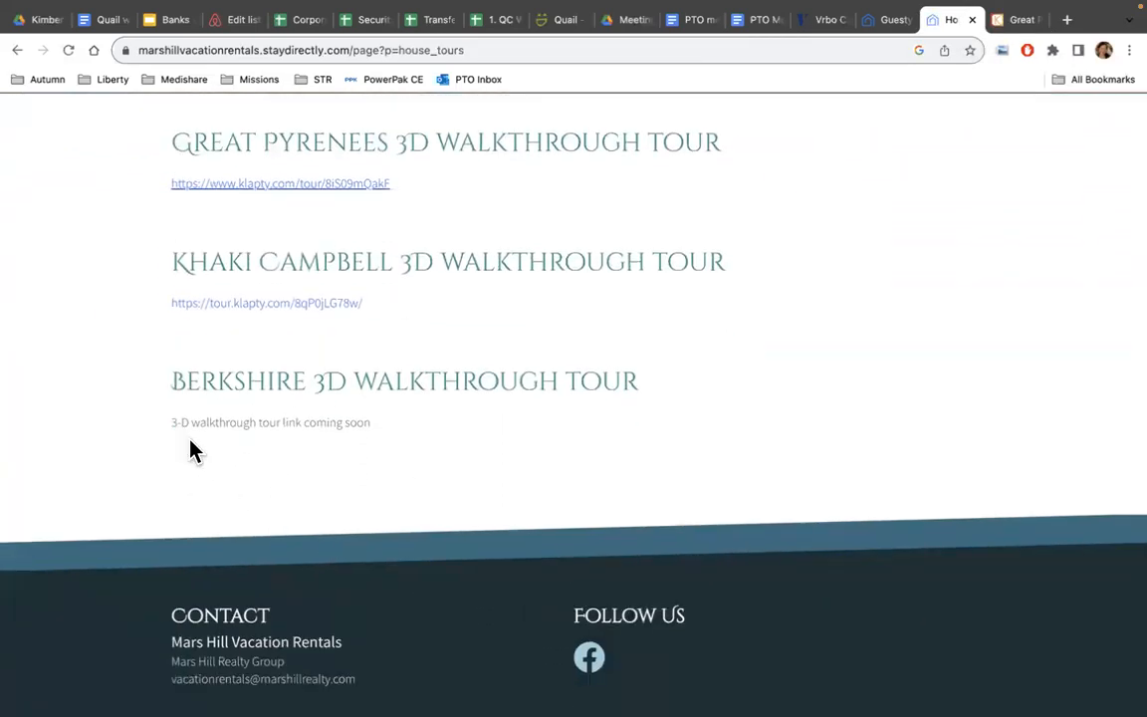
scroll(318, 470, up, 3)
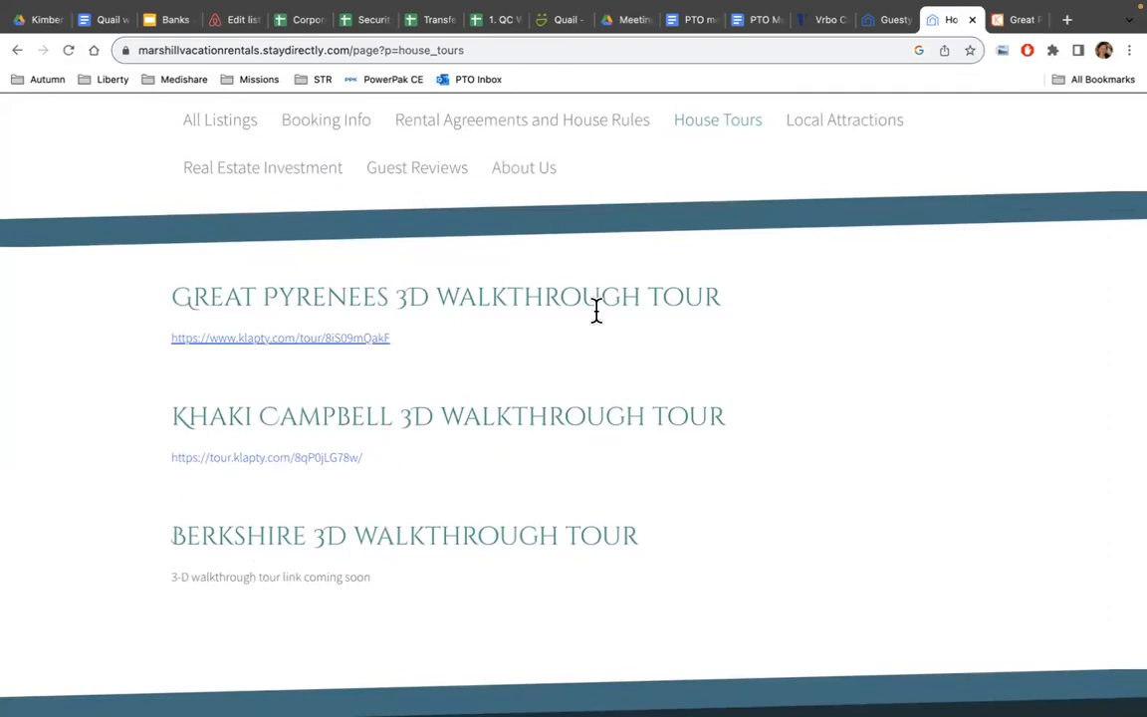
scroll(573, 326, up, 1)
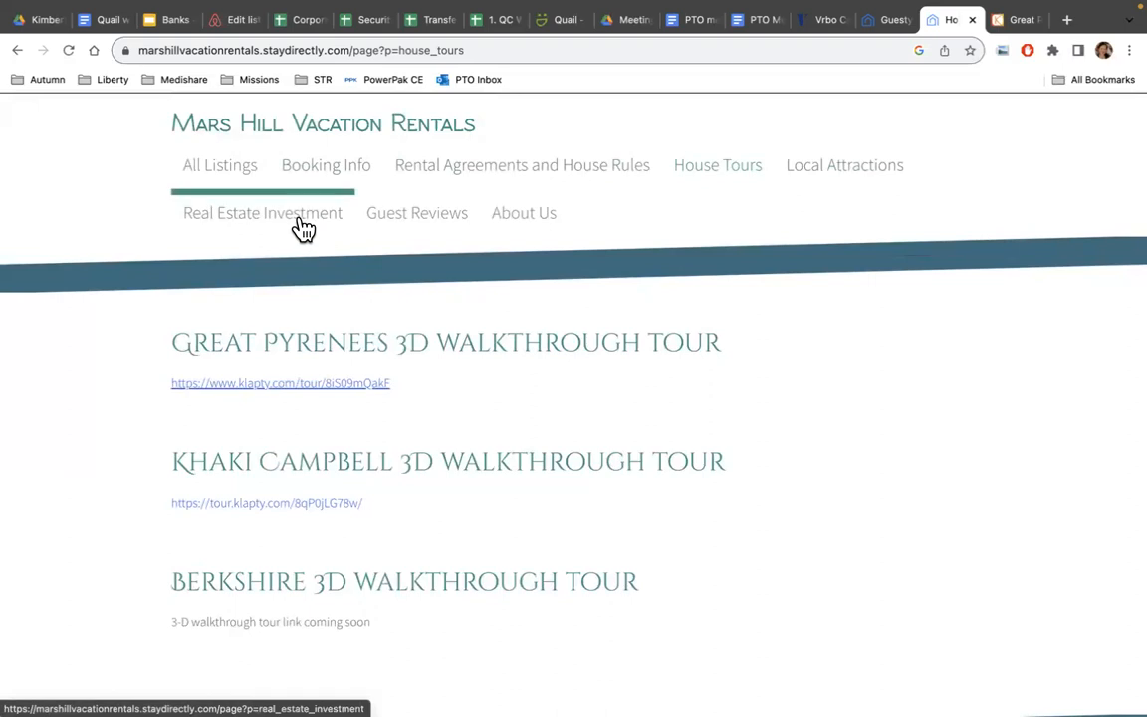
click(891, 20)
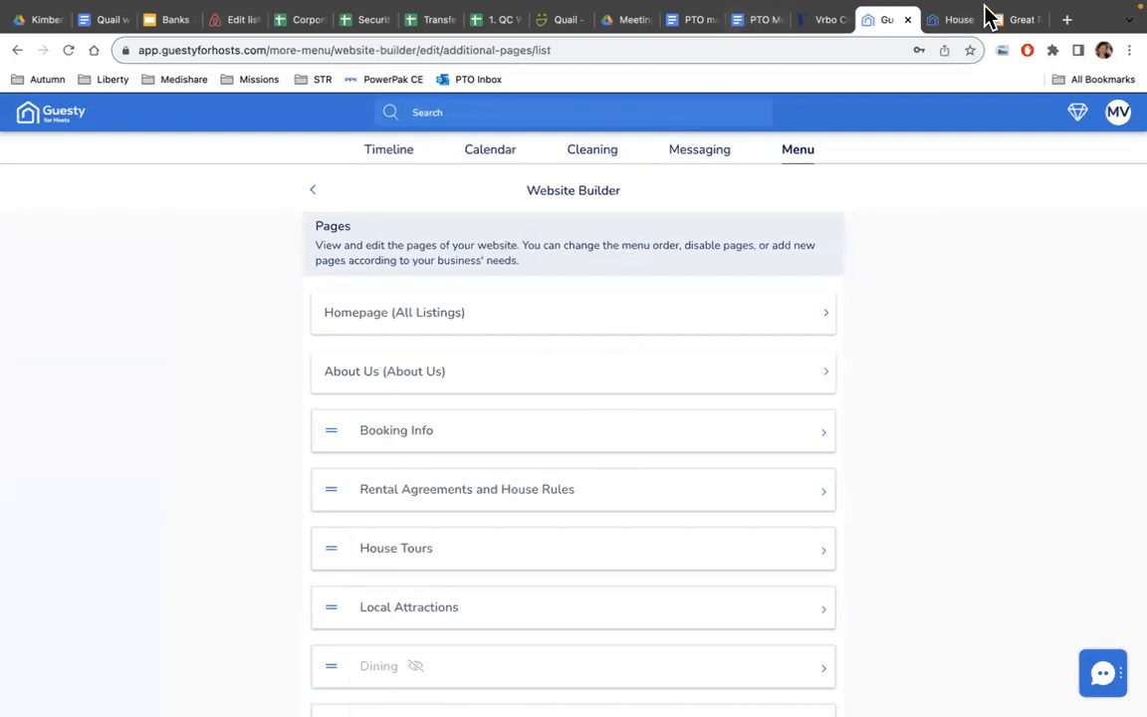
click(951, 22)
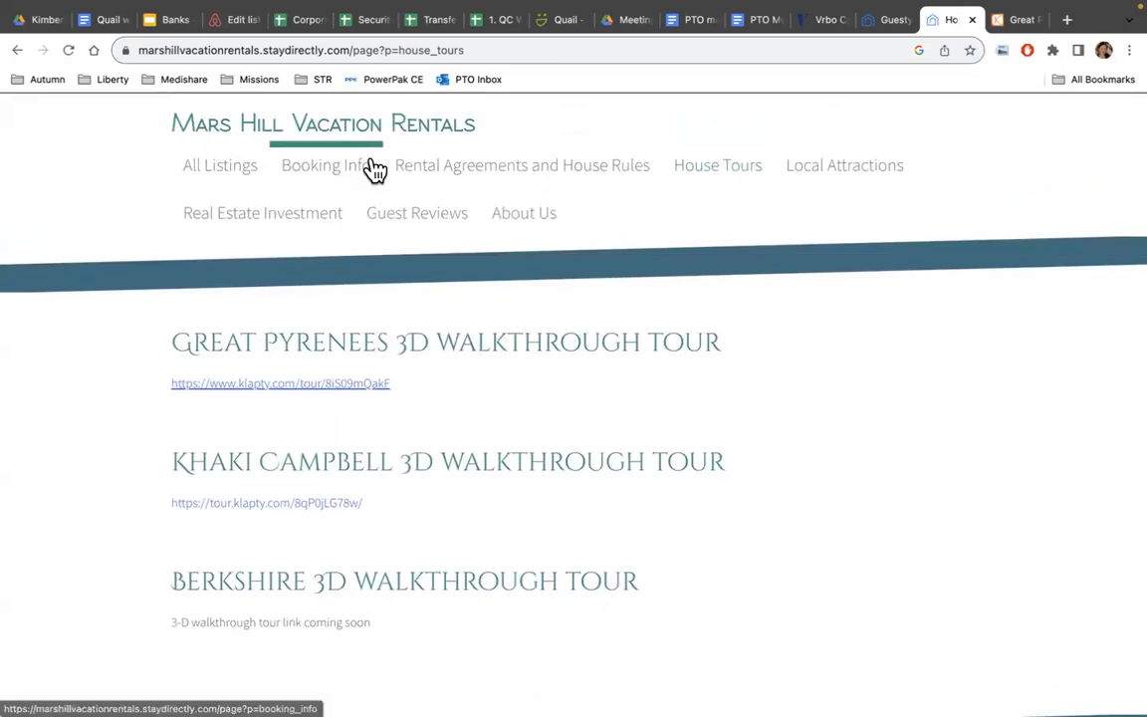
View the Booking Info page's payments, $1000 security deposit, lodging taxes and cancellation sections.
click(311, 175)
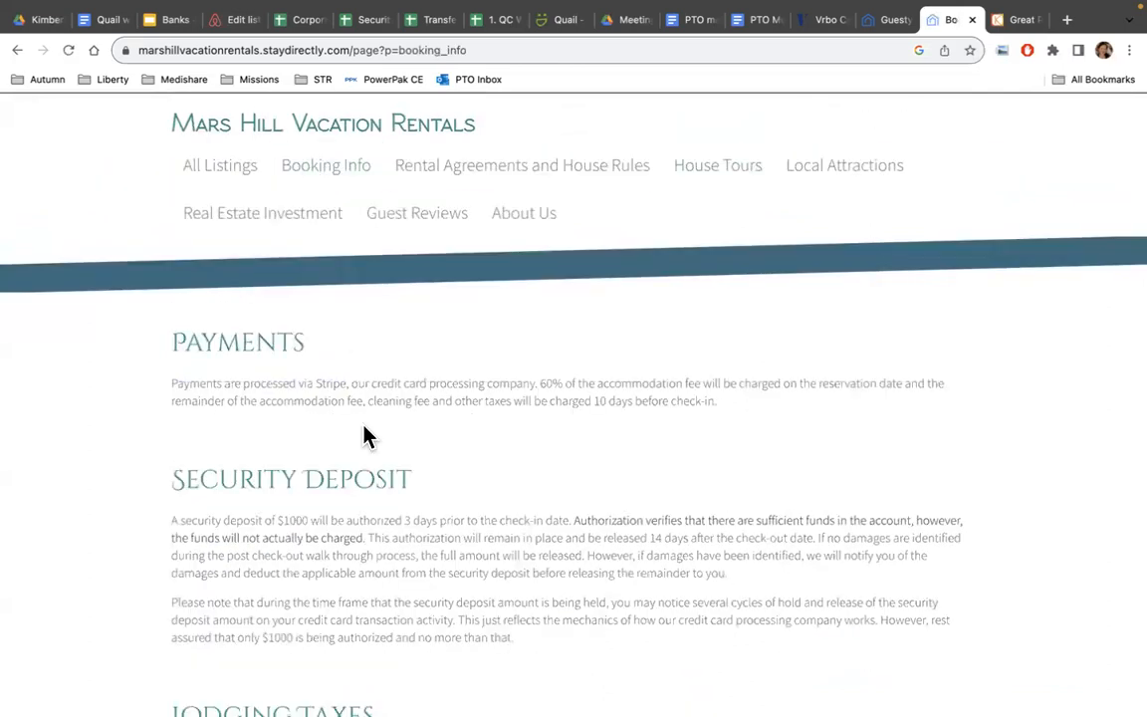
click(512, 180)
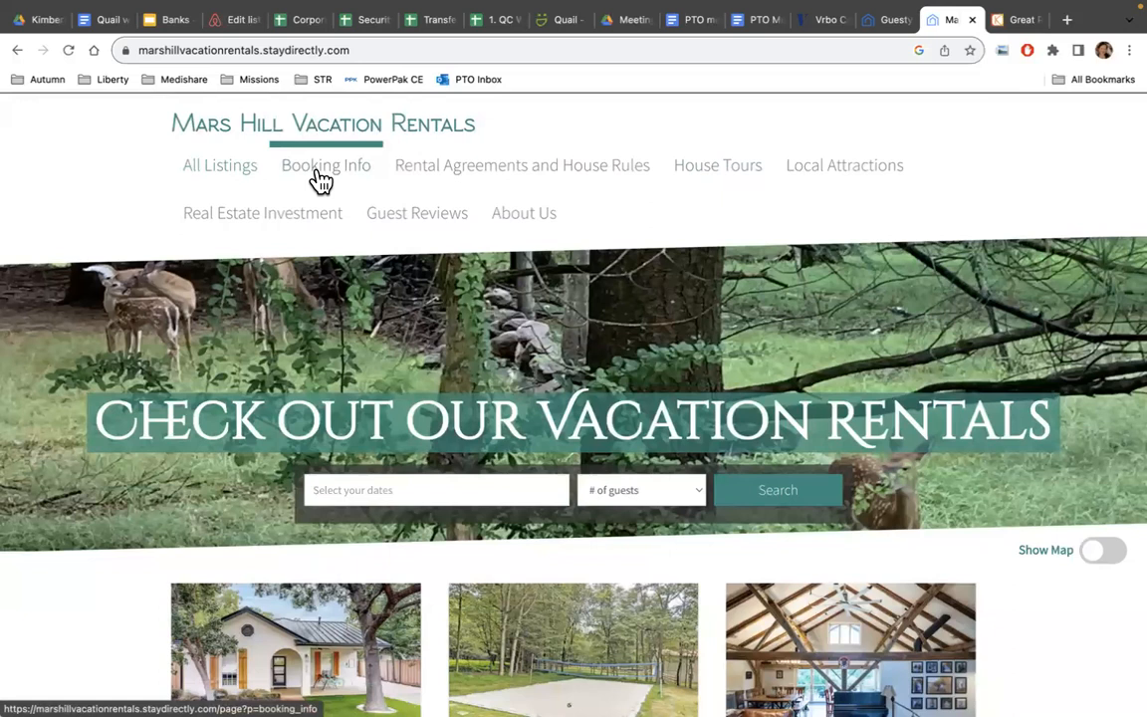
click(321, 179)
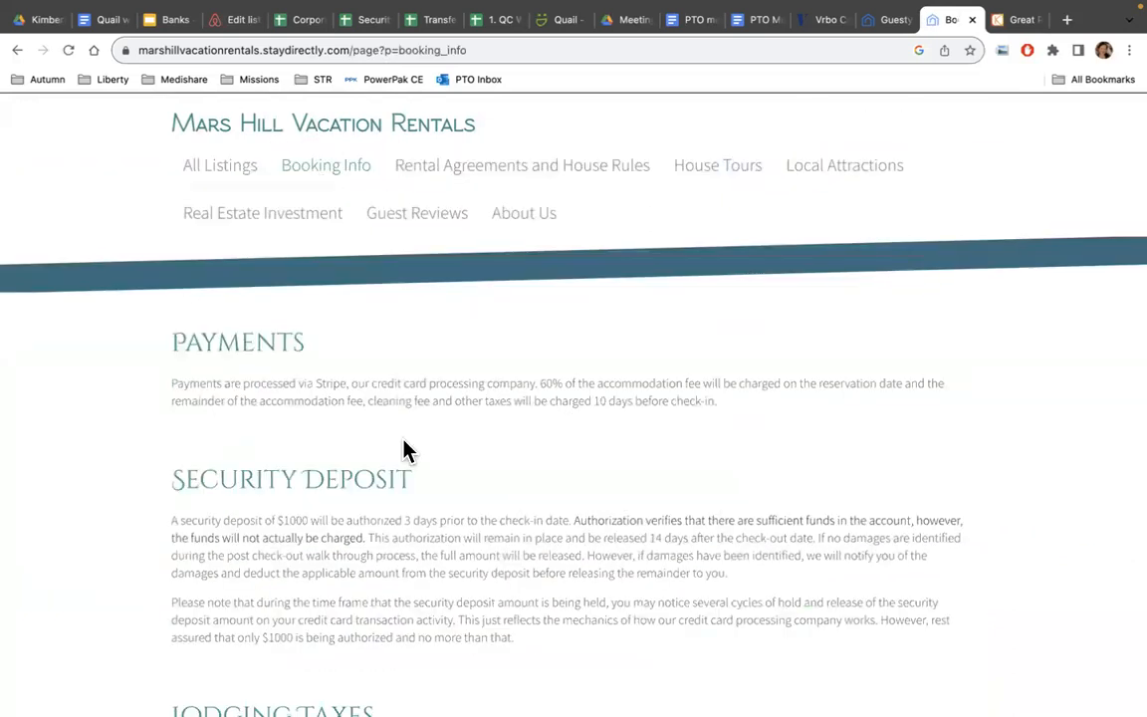
scroll(403, 450, down, 5)
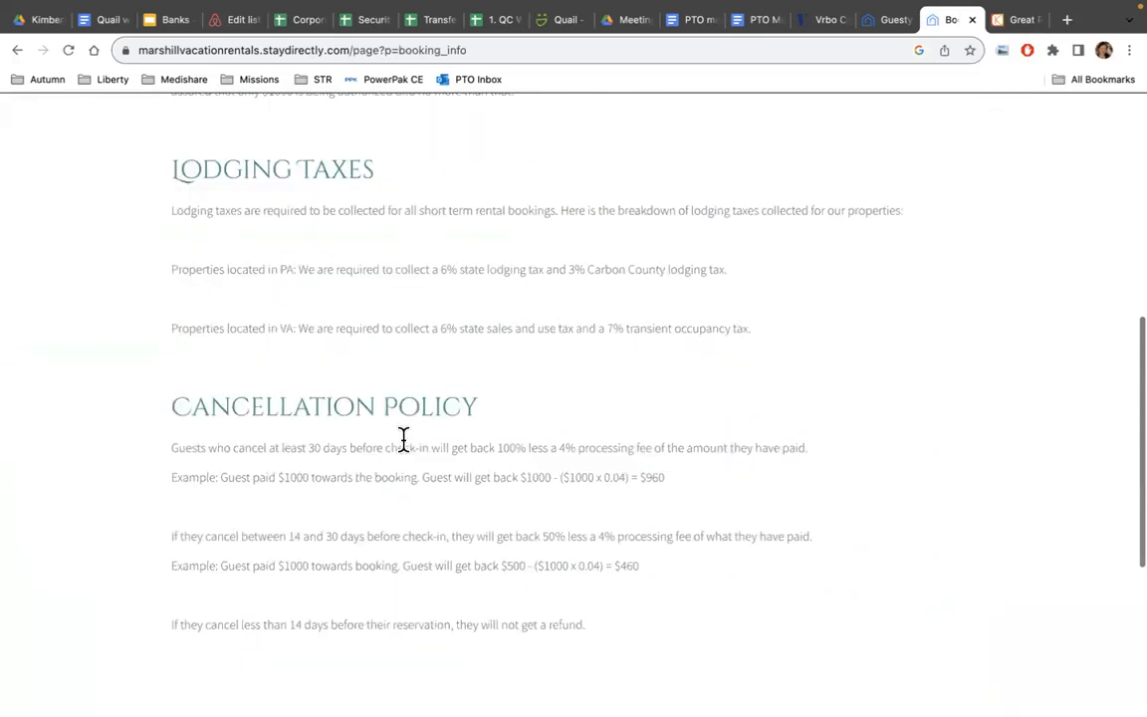
scroll(403, 443, up, 1)
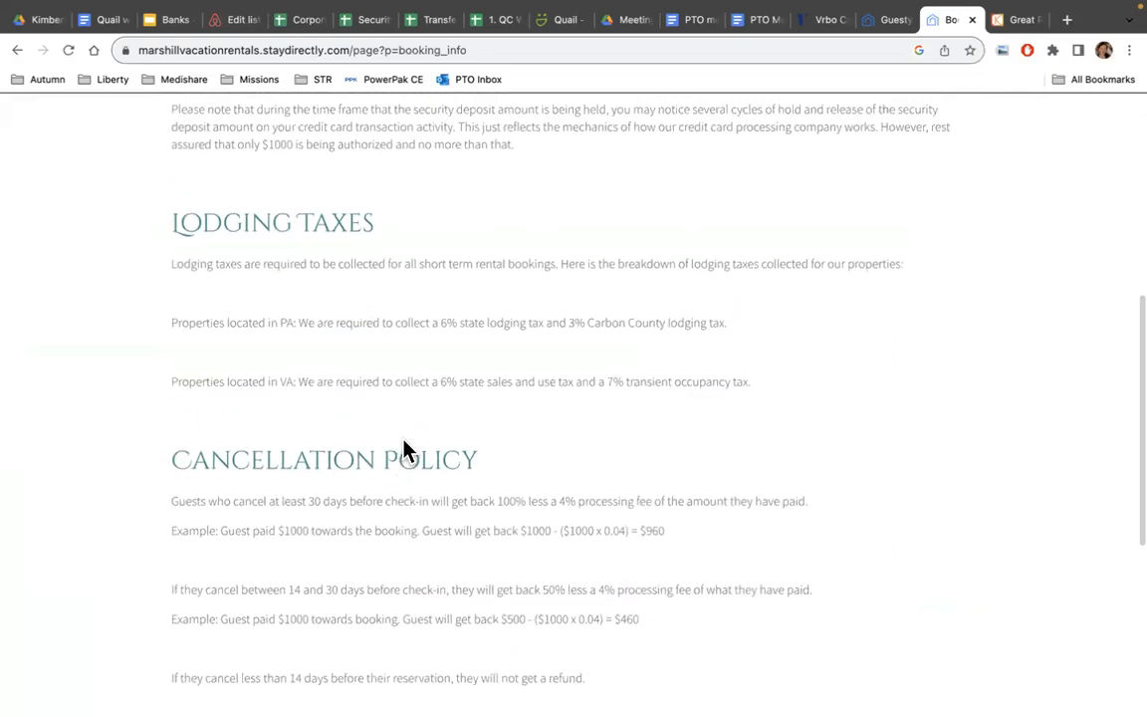
scroll(403, 450, up, 5)
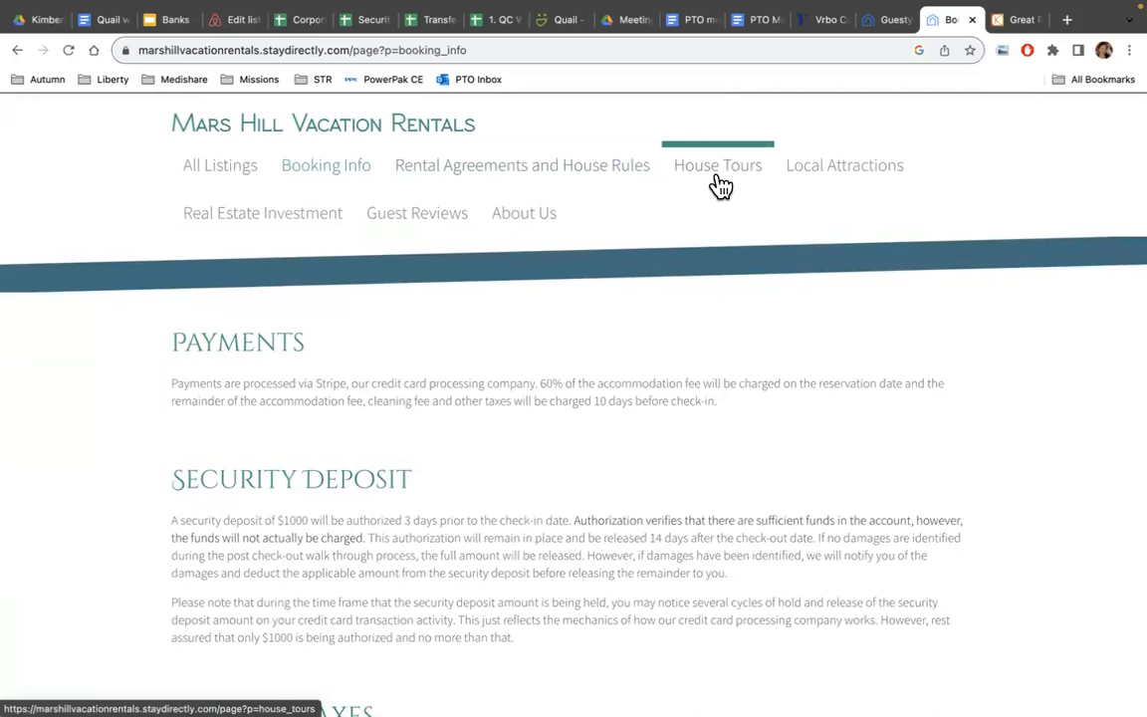
Browse Local Attractions: beach/swim, golf, hiking and restaurant recommendations in the Poconos.
click(854, 184)
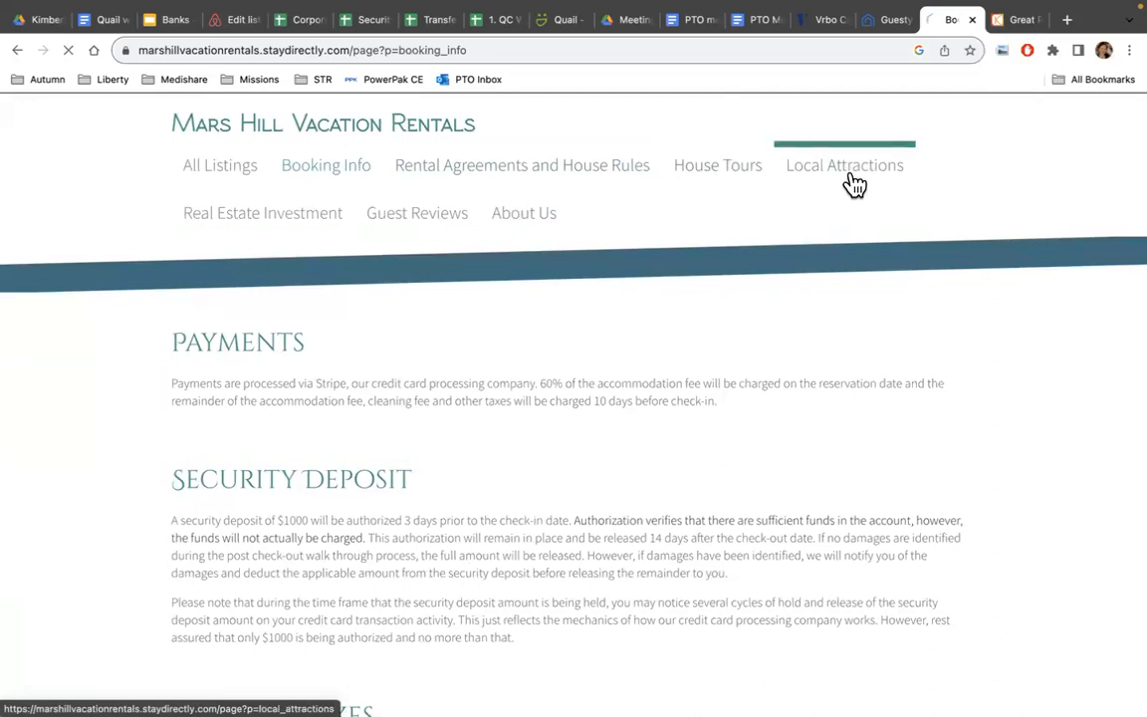
scroll(691, 284, down, 3)
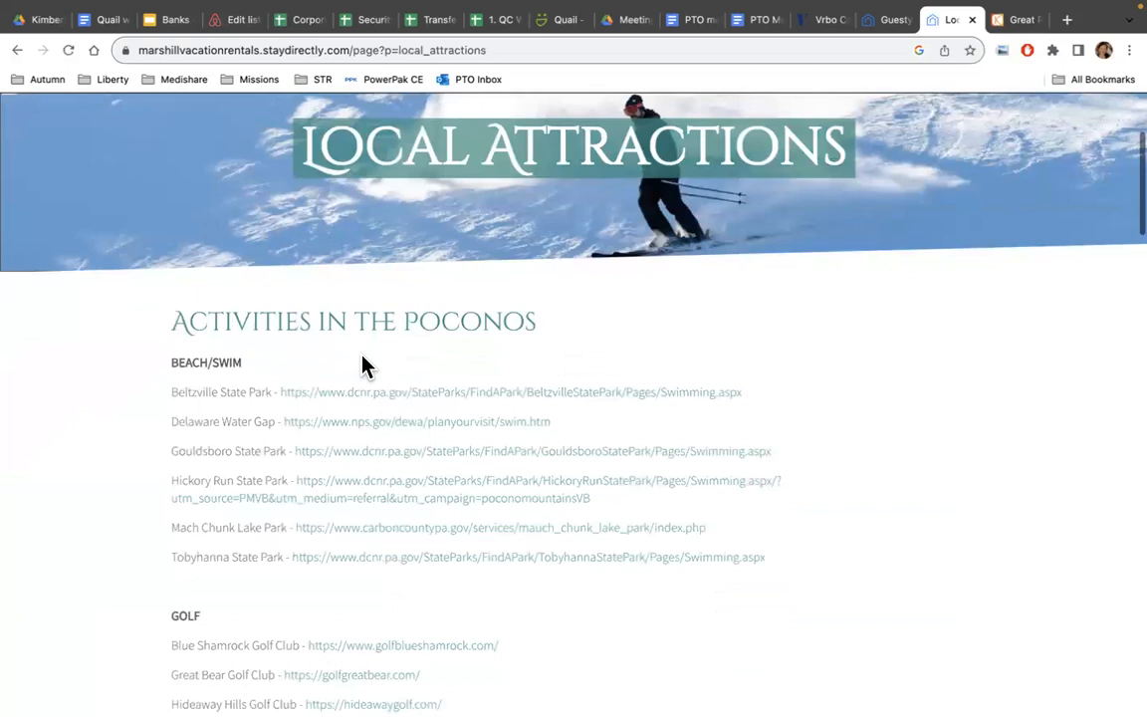
scroll(479, 332, down, 15)
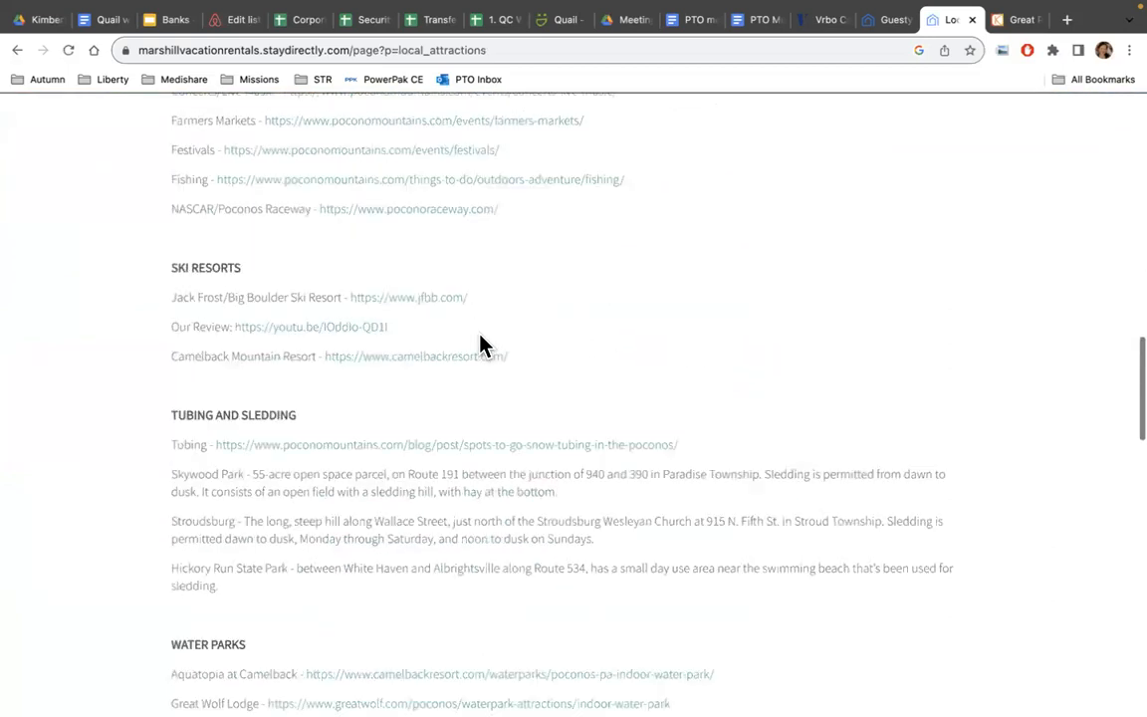
scroll(478, 344, down, 8)
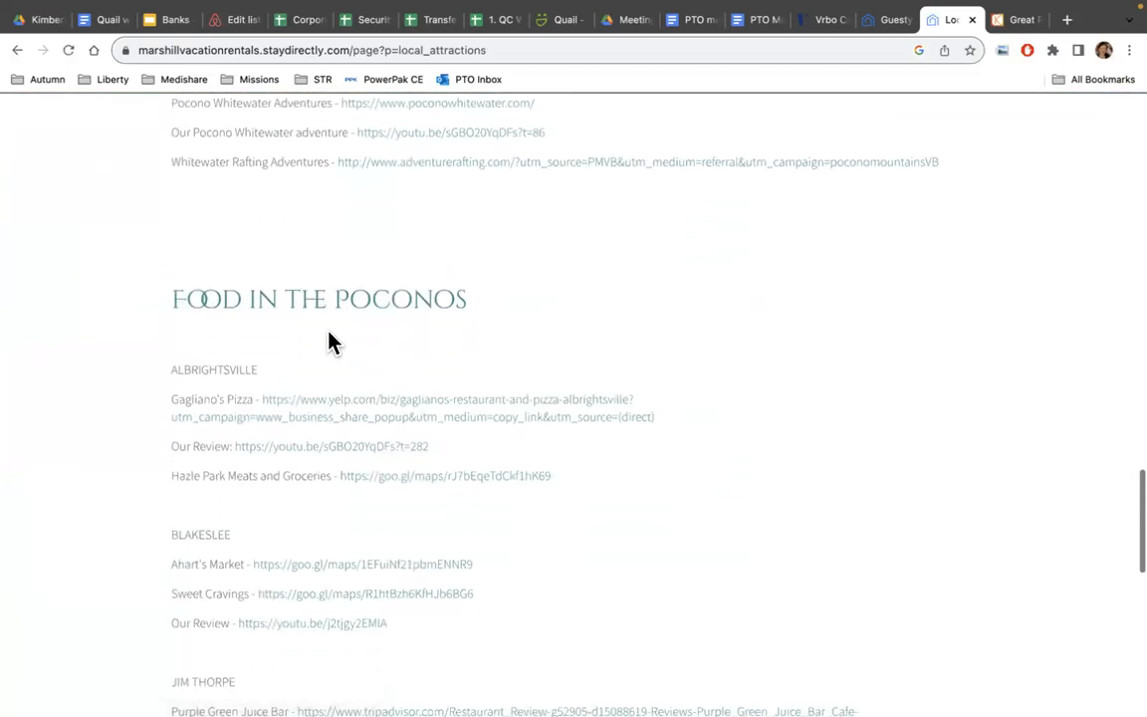
scroll(331, 341, down, 7)
scroll(331, 342, up, 2)
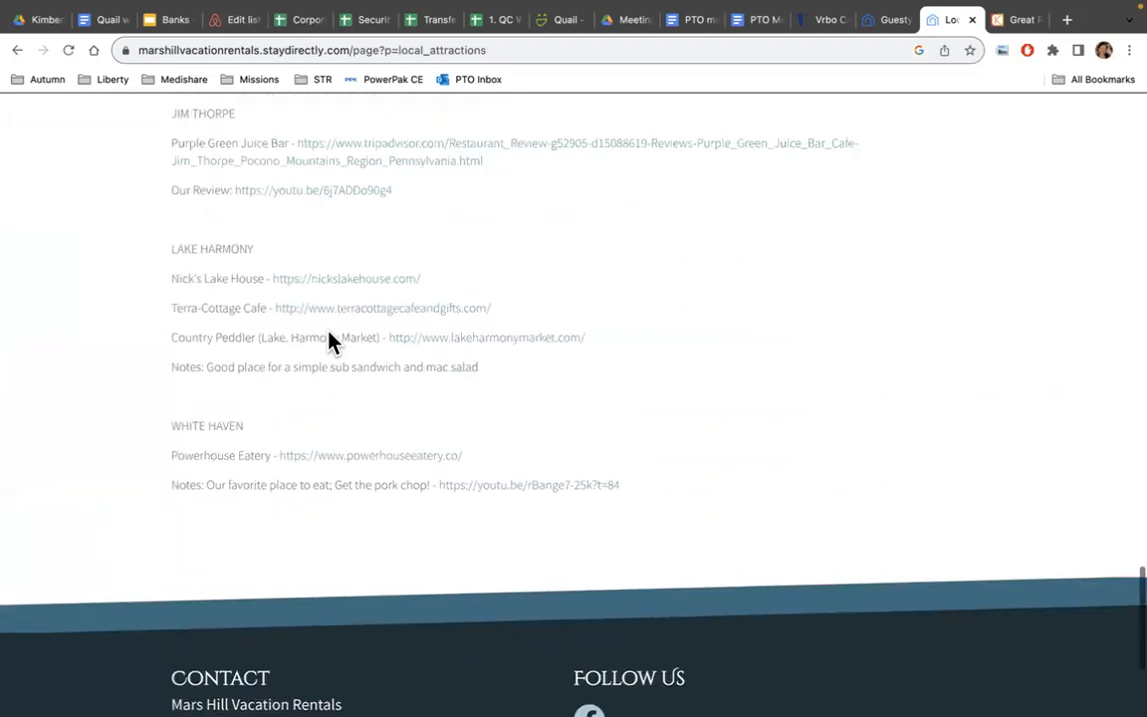
scroll(332, 342, up, 15)
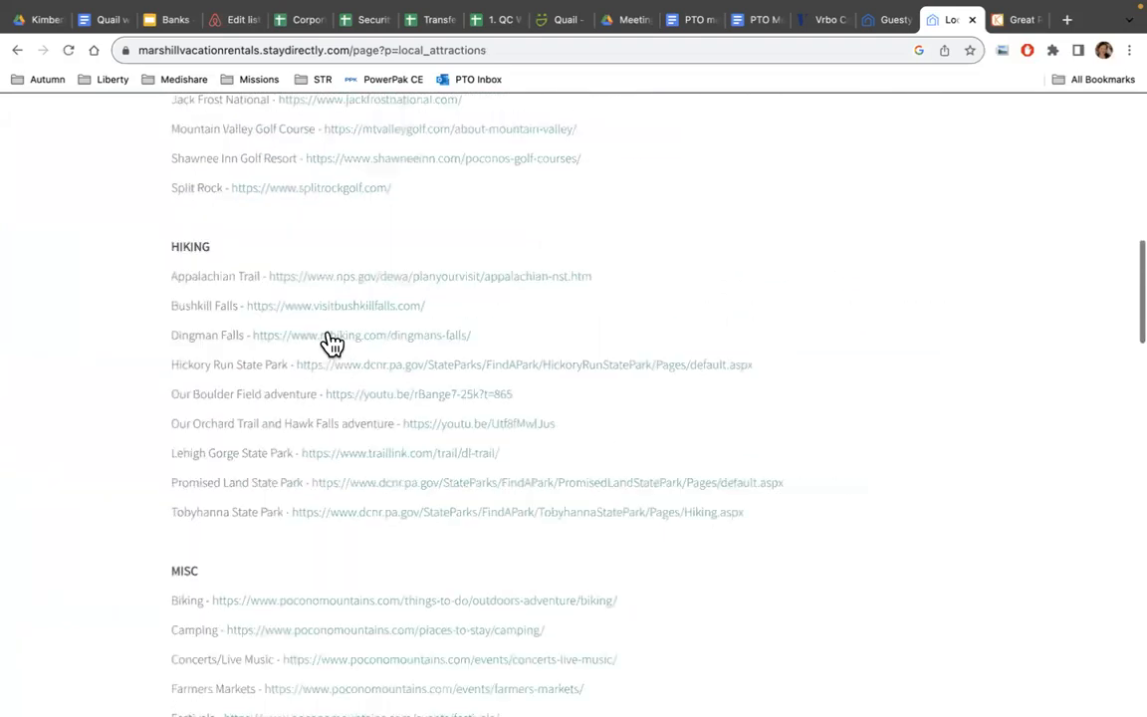
scroll(332, 344, up, 10)
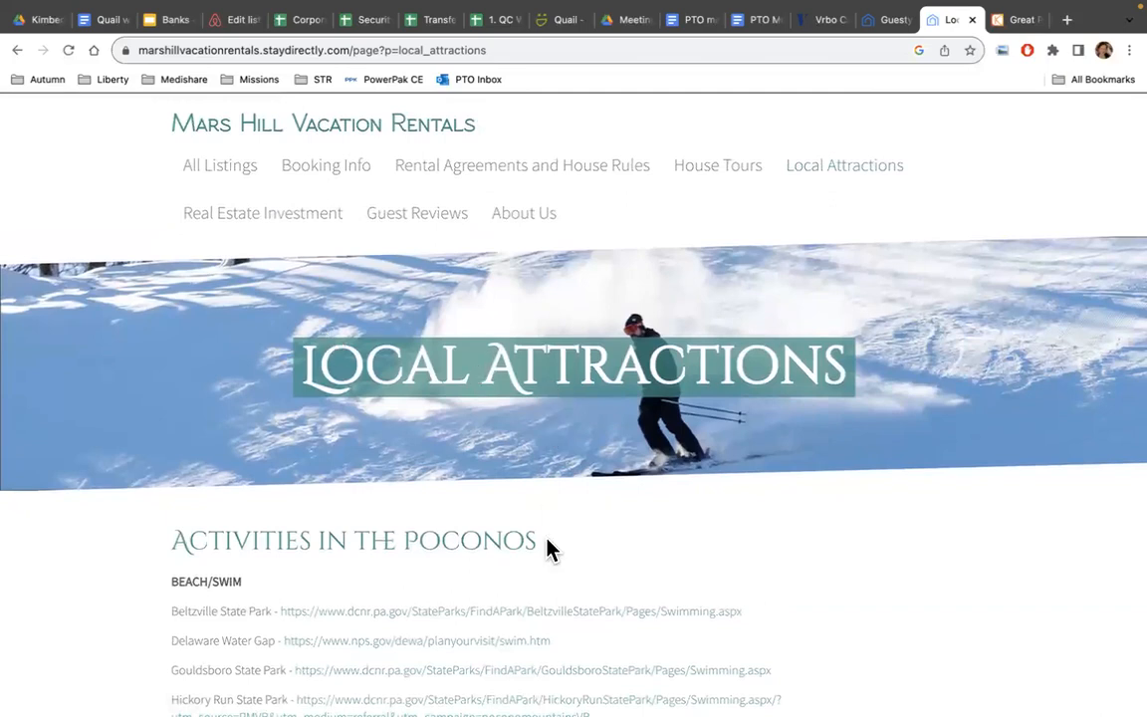
scroll(548, 548, down, 5)
scroll(548, 549, down, 3)
scroll(548, 549, up, 7)
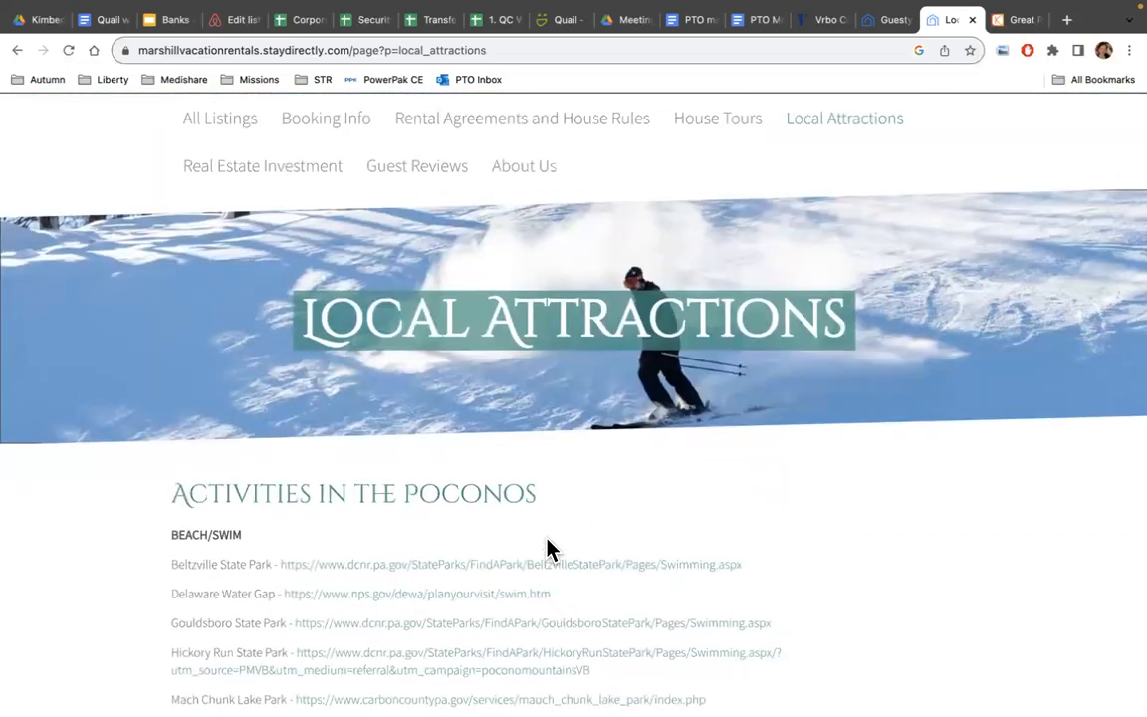
Read the guest reviews for the Great Pyrenees, Khaki Campbell and Berkshire properties.
click(901, 30)
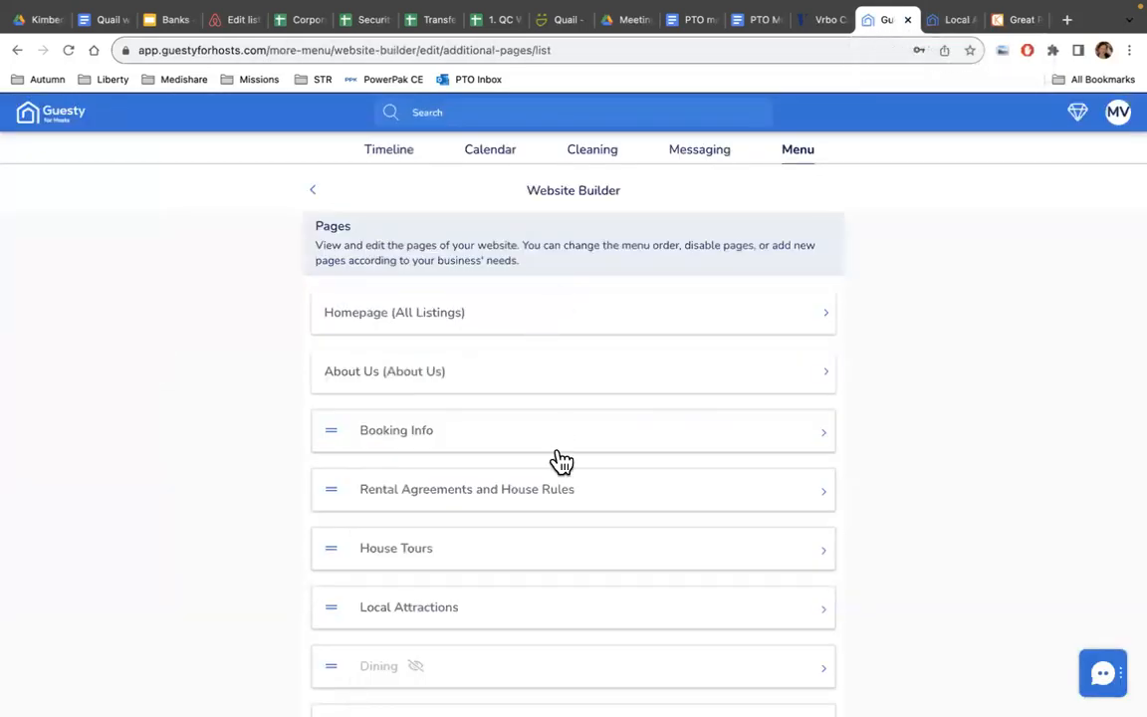
click(956, 22)
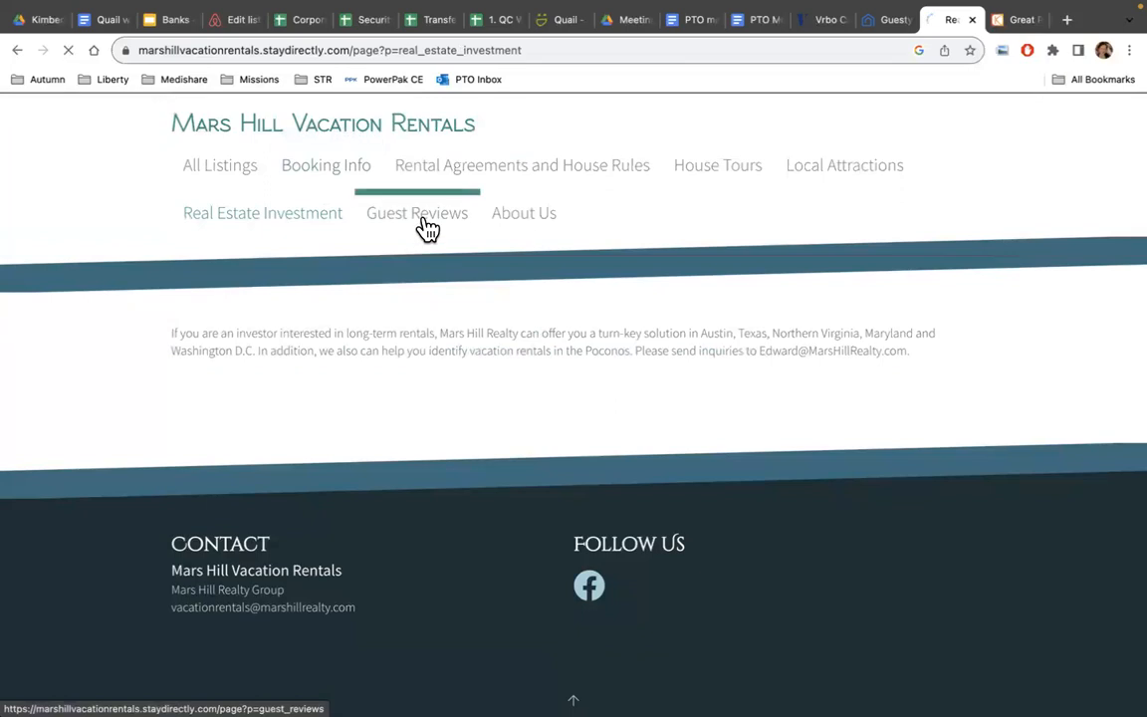
scroll(626, 373, down, 3)
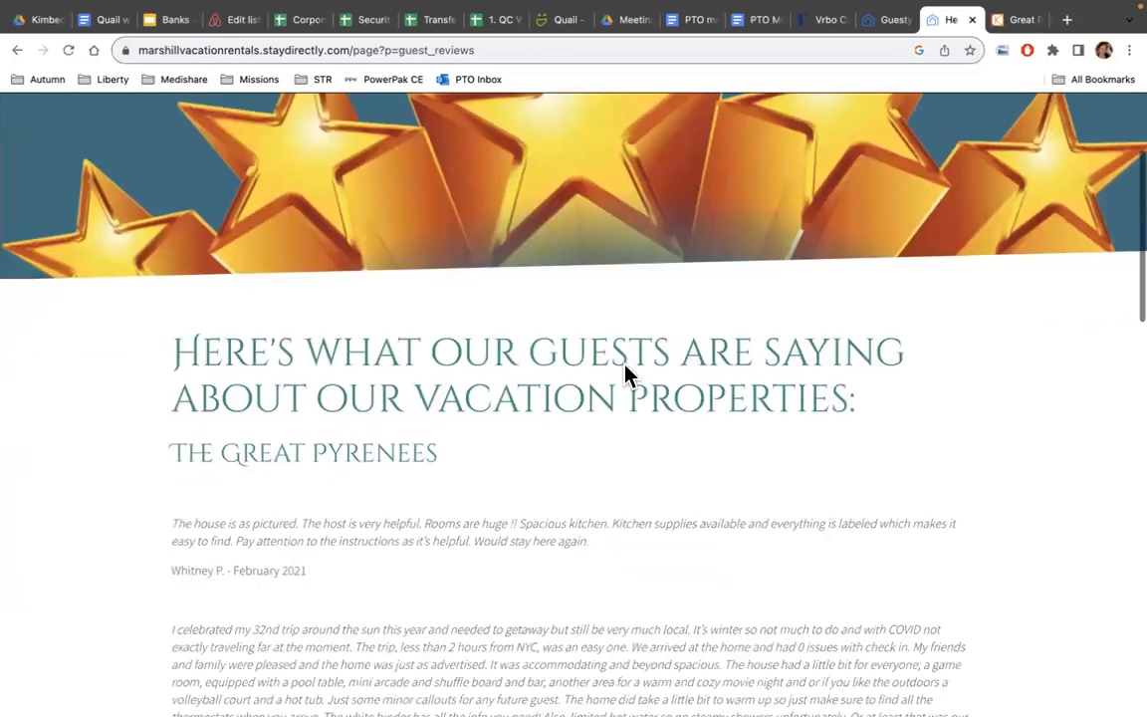
scroll(625, 373, down, 2)
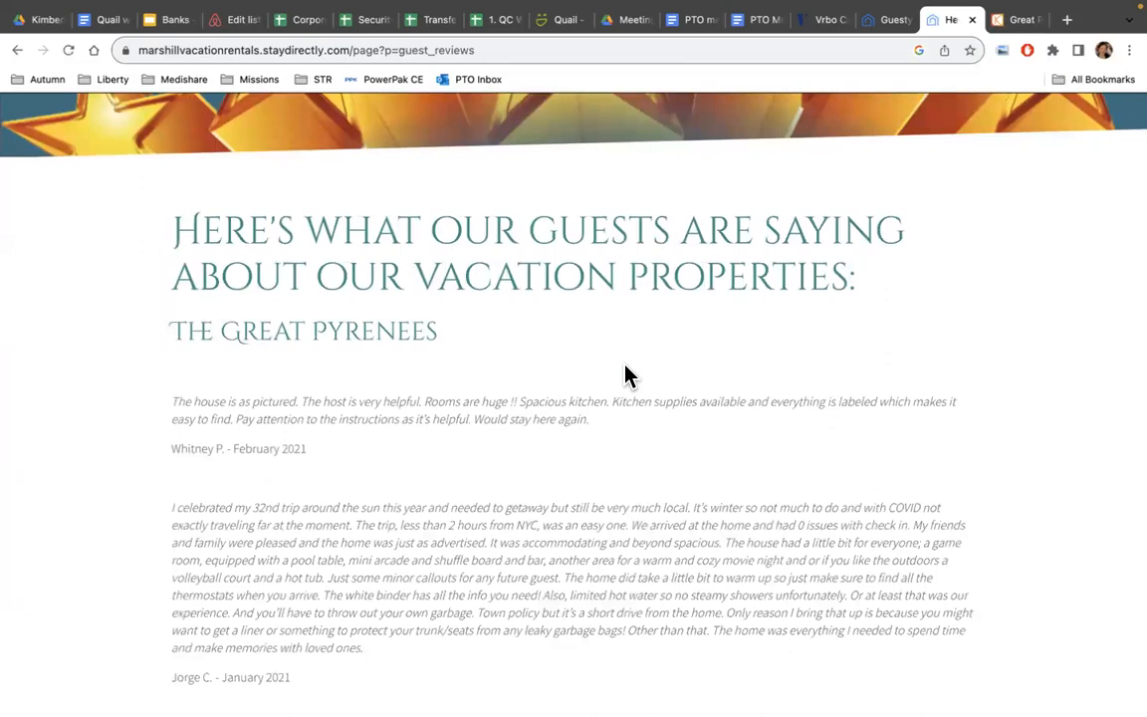
scroll(625, 374, down, 10)
scroll(625, 364, down, 3)
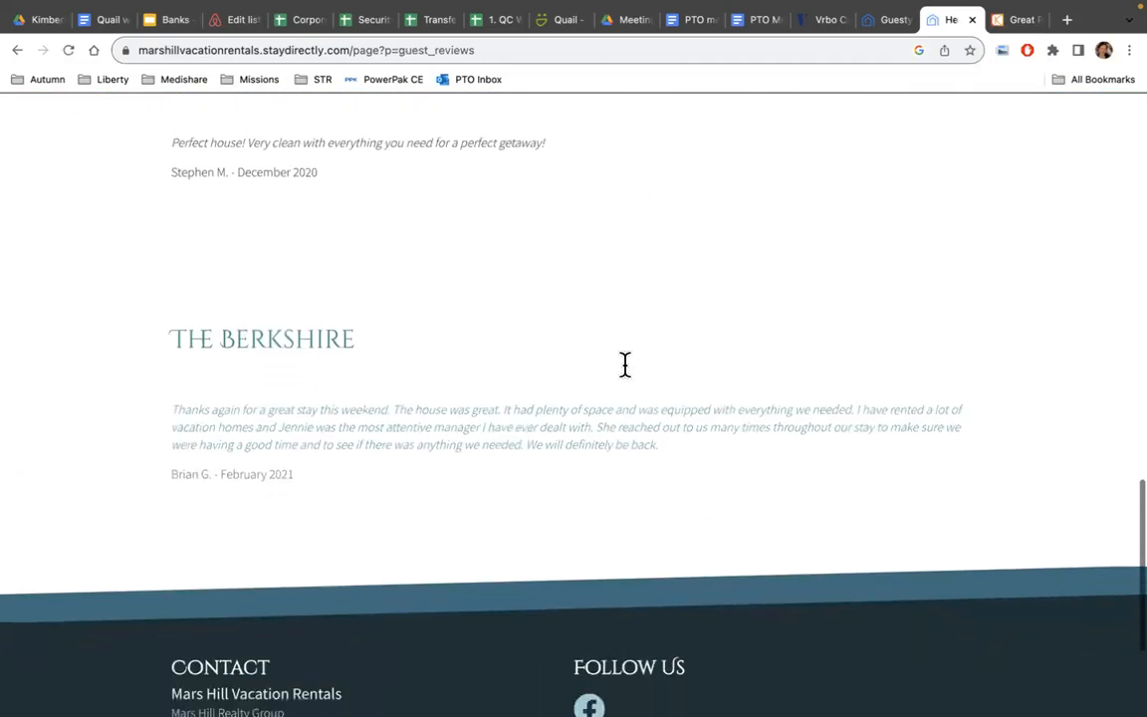
scroll(625, 373, up, 5)
scroll(625, 374, up, 10)
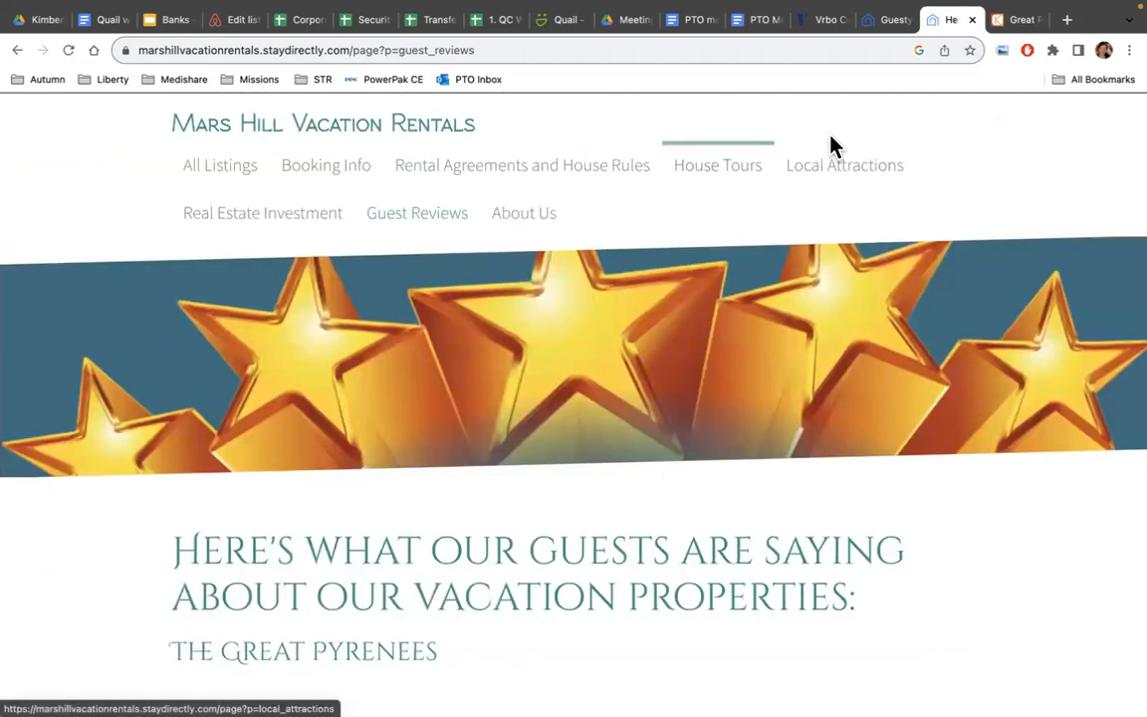
Browse the About Us page: 'Greetings from the Poconos', Superhost status, 29 reviews, message form.
click(539, 221)
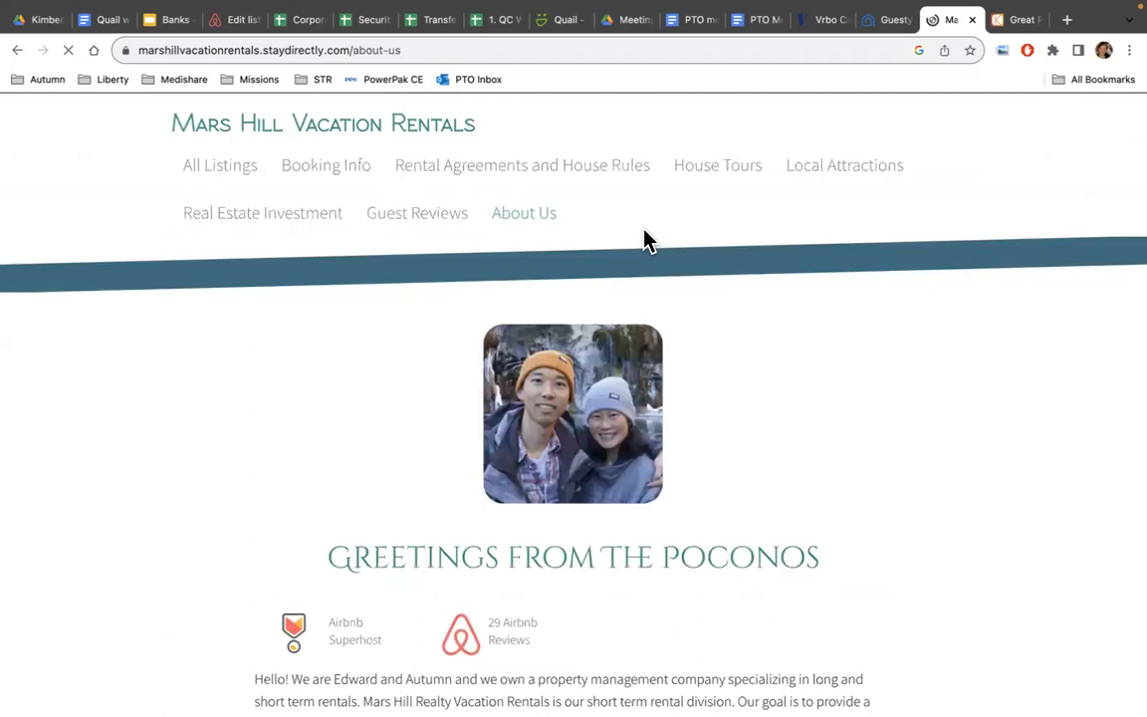
scroll(642, 238, down, 3)
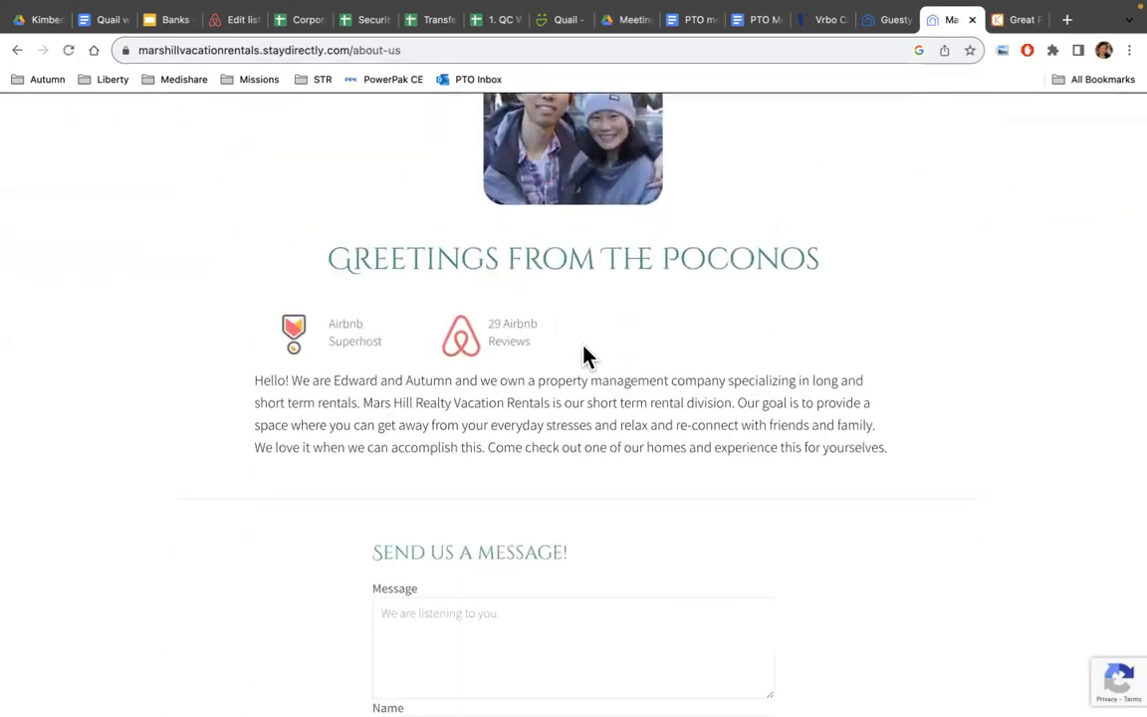
scroll(584, 355, up, 2)
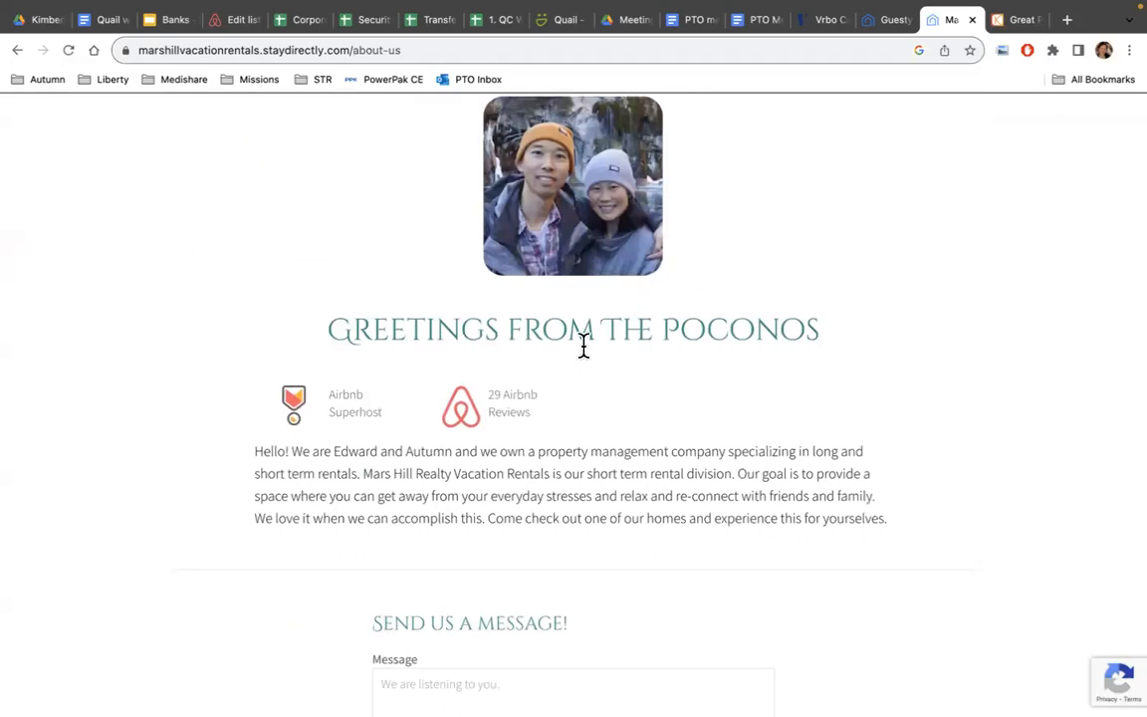
scroll(583, 346, down, 2)
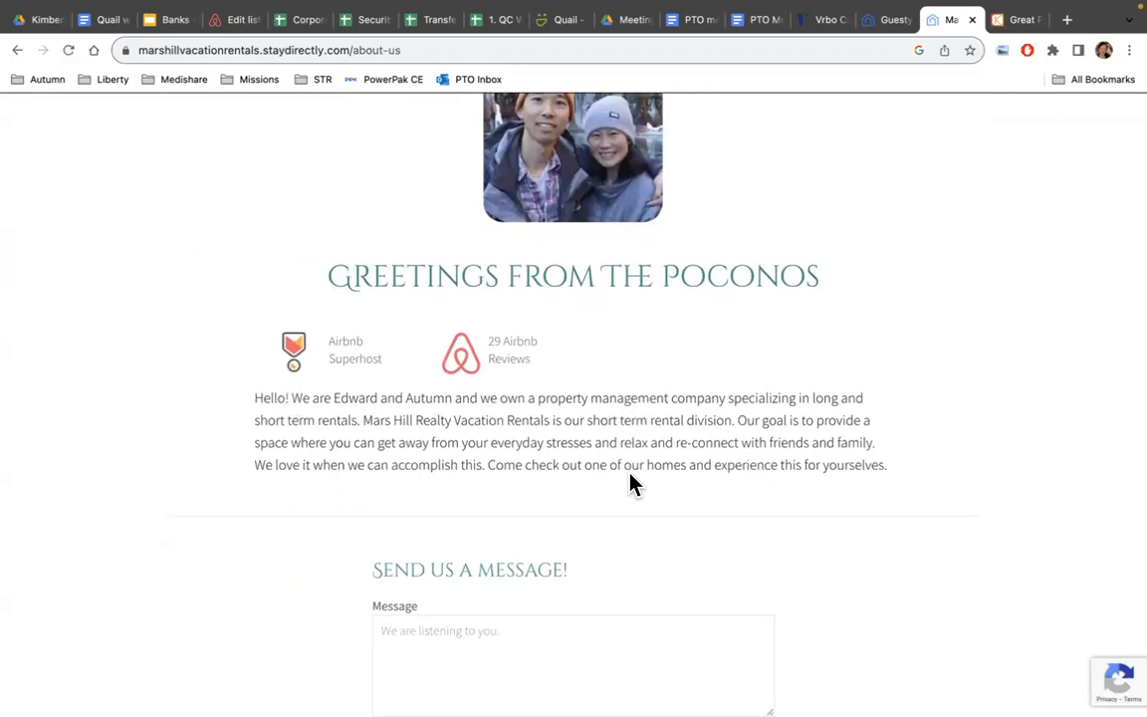
scroll(624, 438, down, 3)
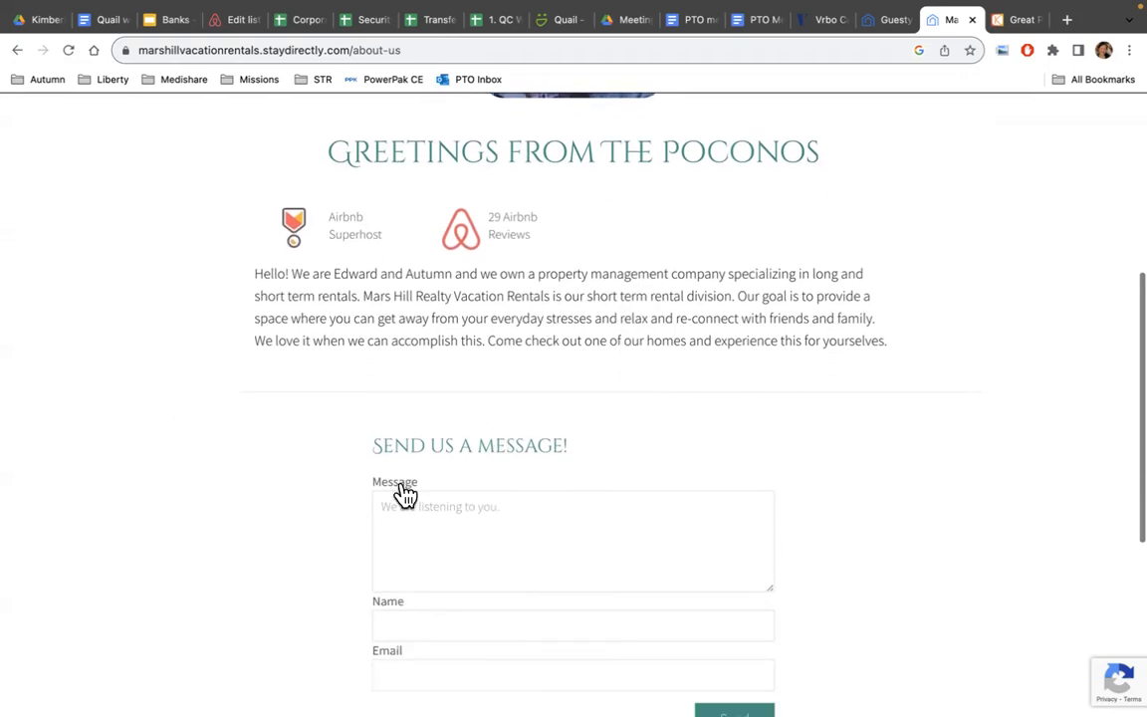
scroll(553, 566, down, 4)
scroll(553, 566, up, 8)
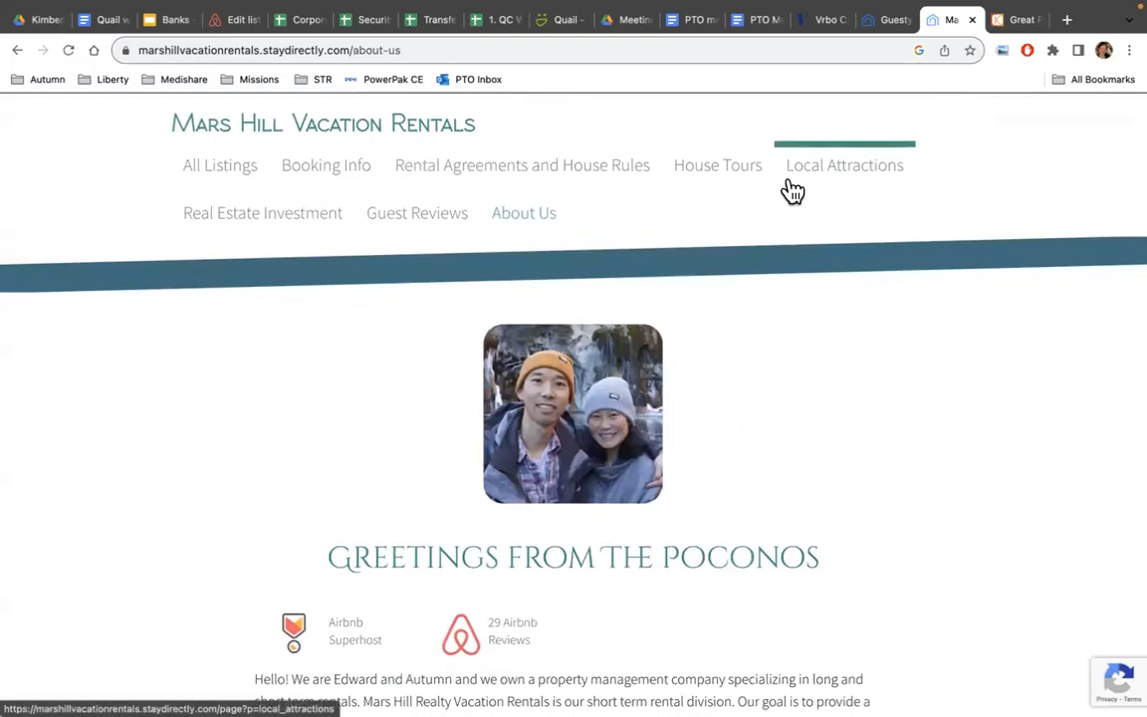
Switch back to the Guesty website builder and scroll through the site's pages list.
click(891, 28)
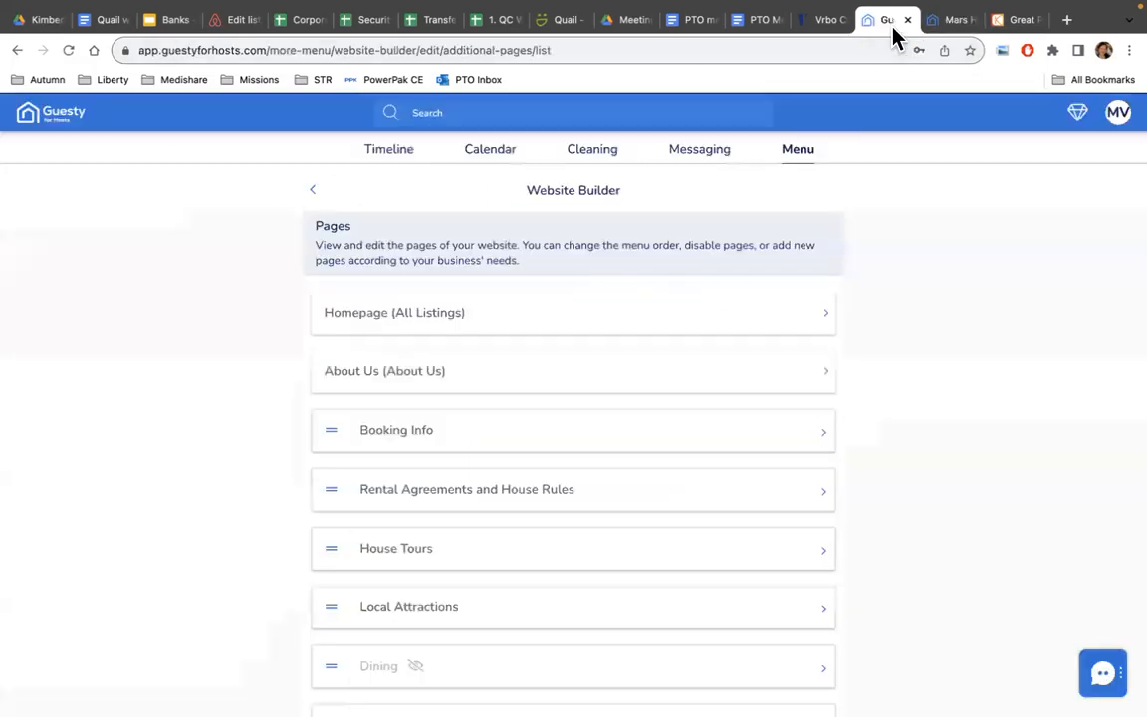
scroll(610, 313, down, 3)
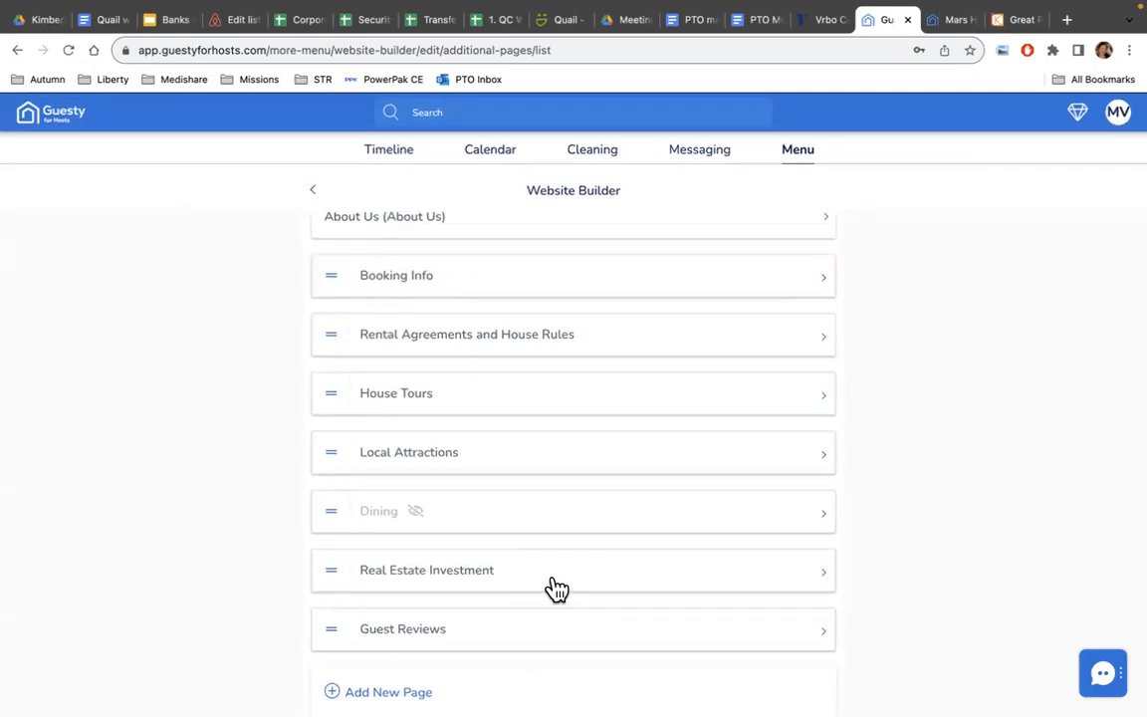
scroll(556, 589, up, 3)
scroll(555, 588, down, 3)
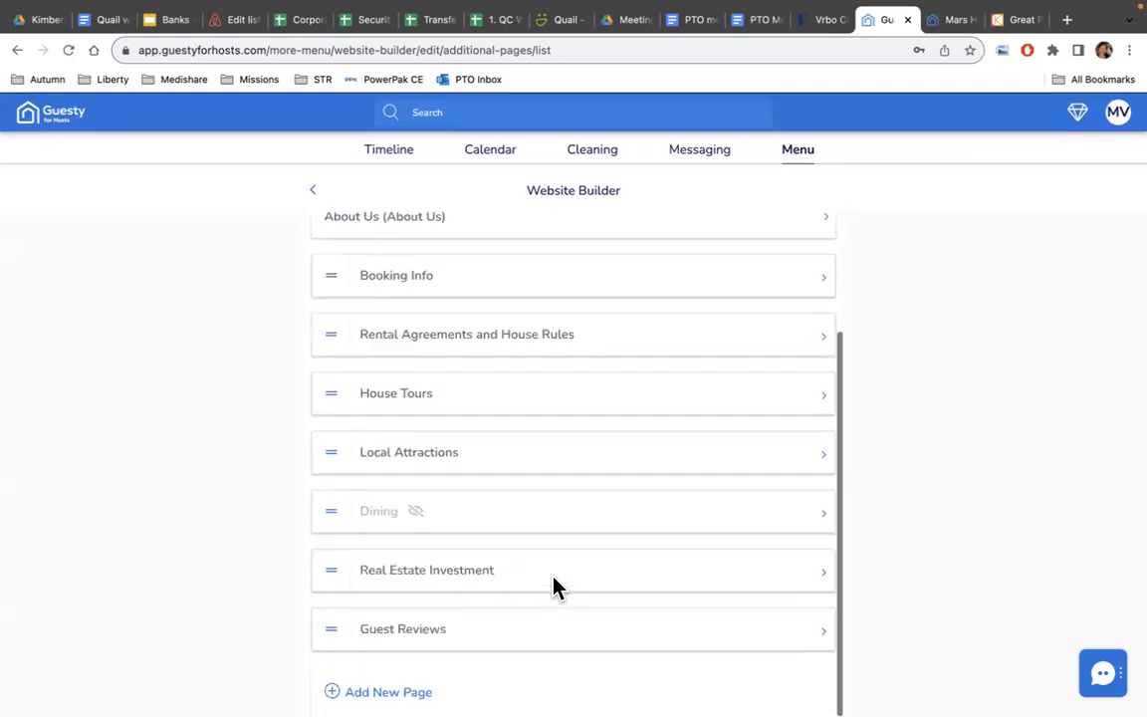
scroll(554, 588, up, 1)
scroll(554, 588, down, 1)
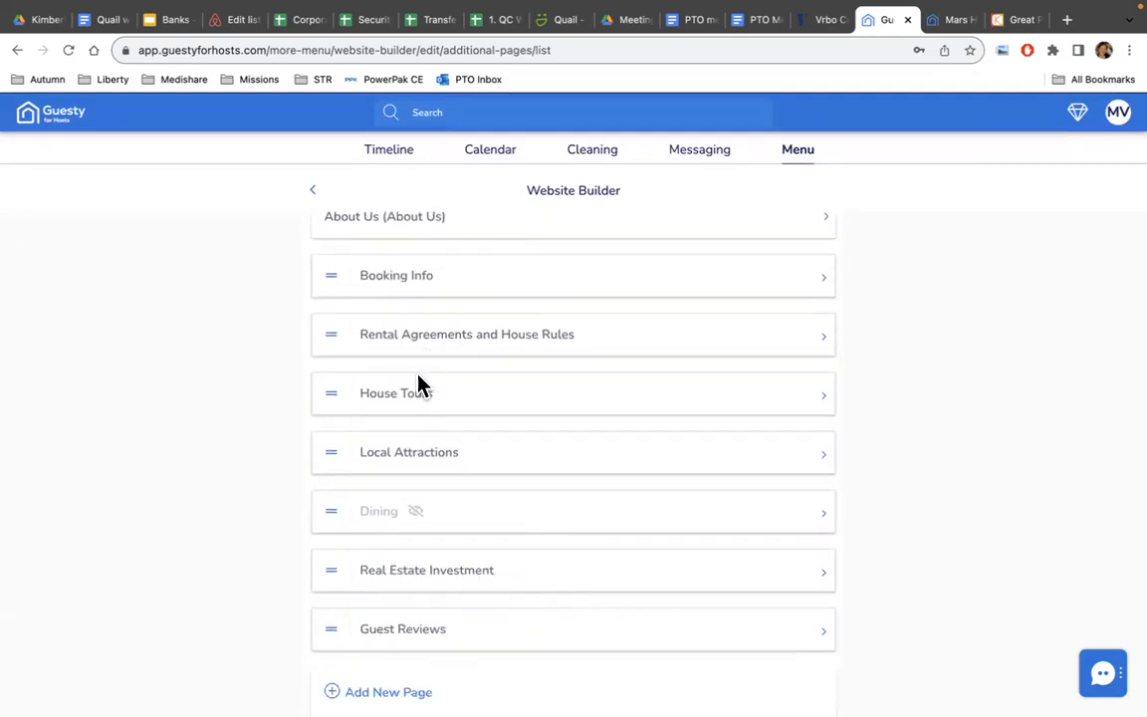
Return to the Mars Hill Vacation Rentals Website Builder menu, from Pages through Footer.
click(315, 193)
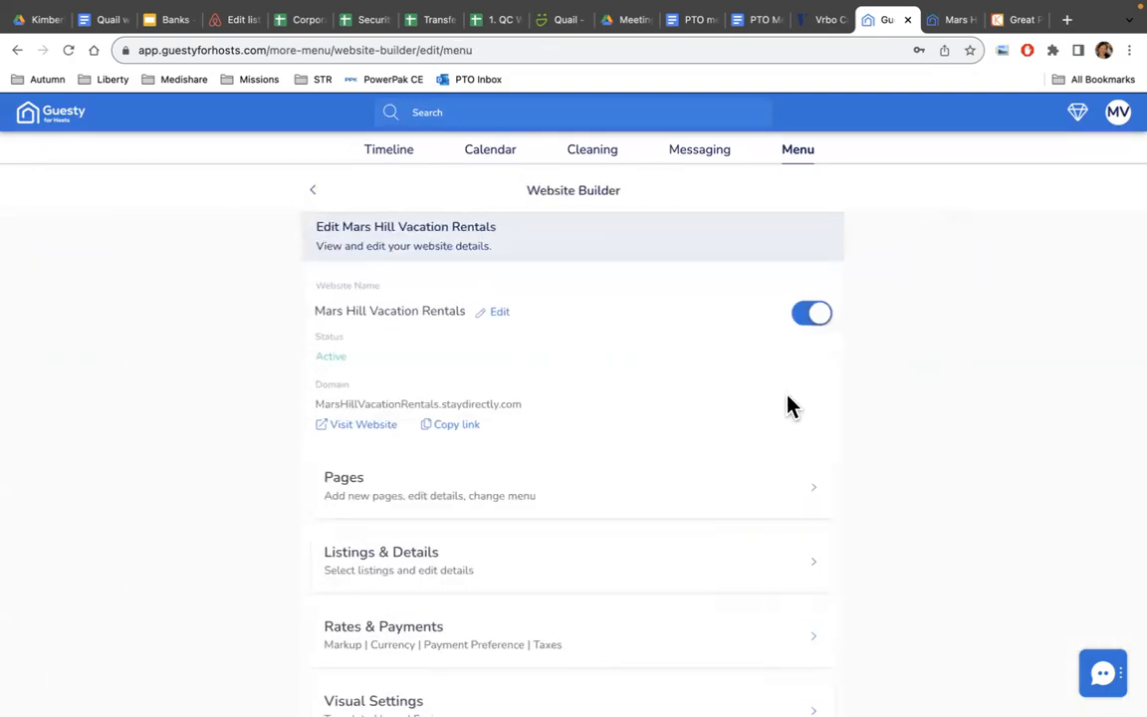
scroll(787, 405, down, 1)
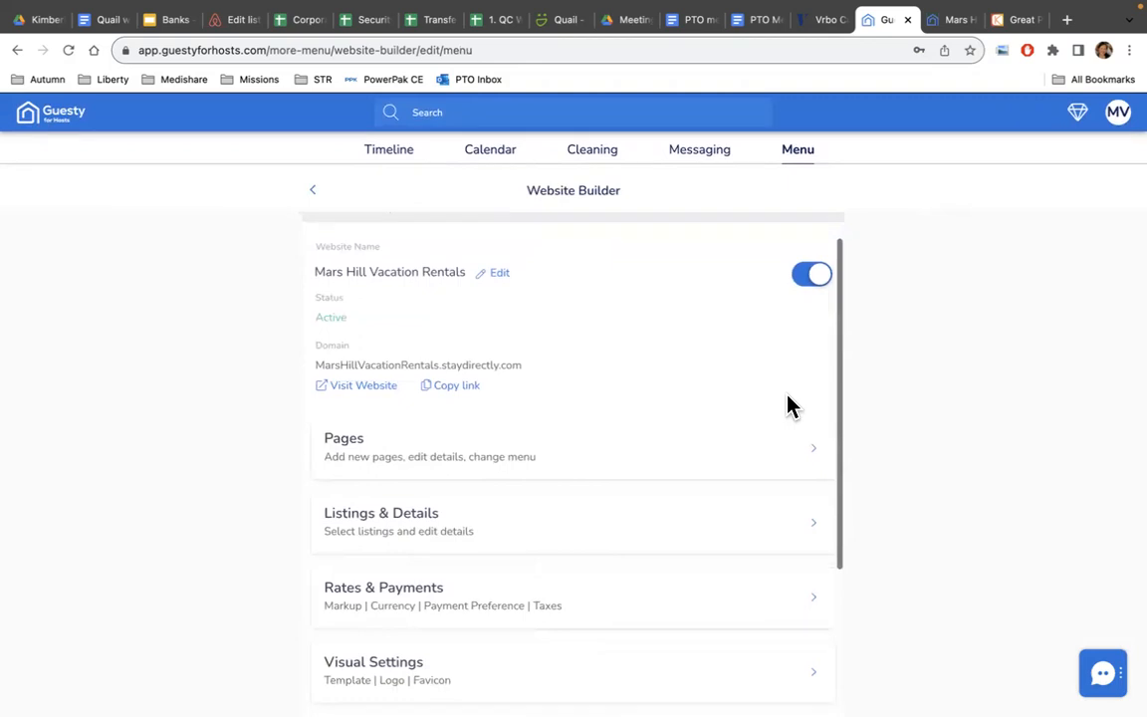
scroll(786, 405, down, 4)
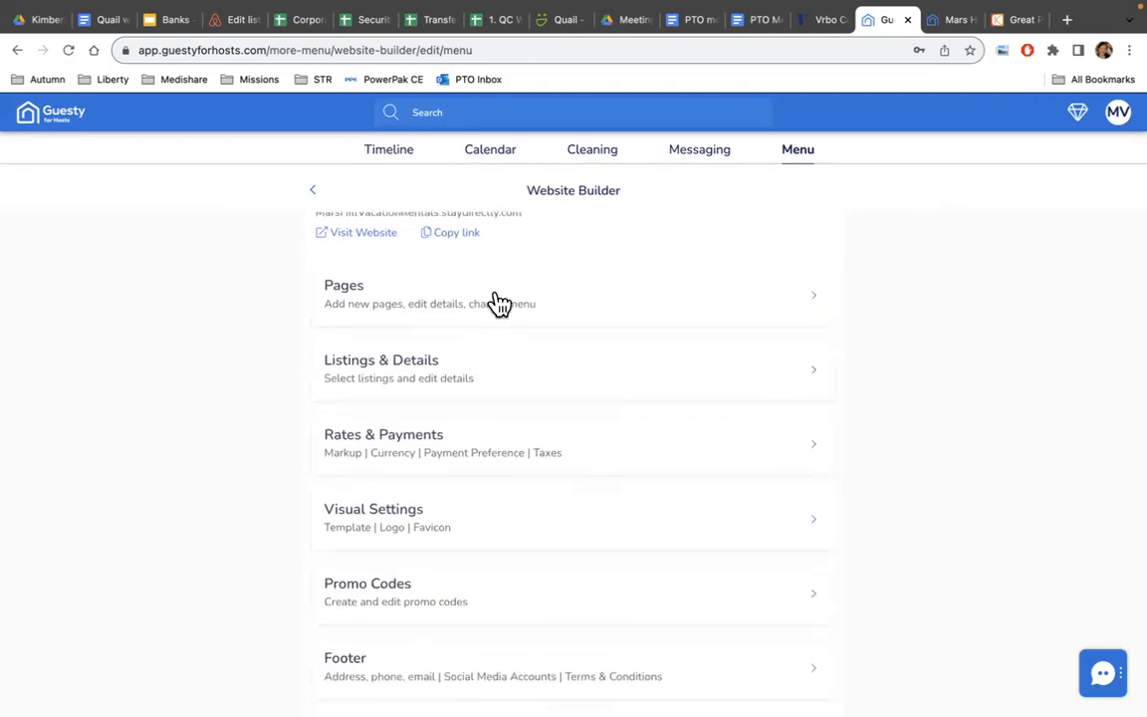
scroll(498, 299, up, 5)
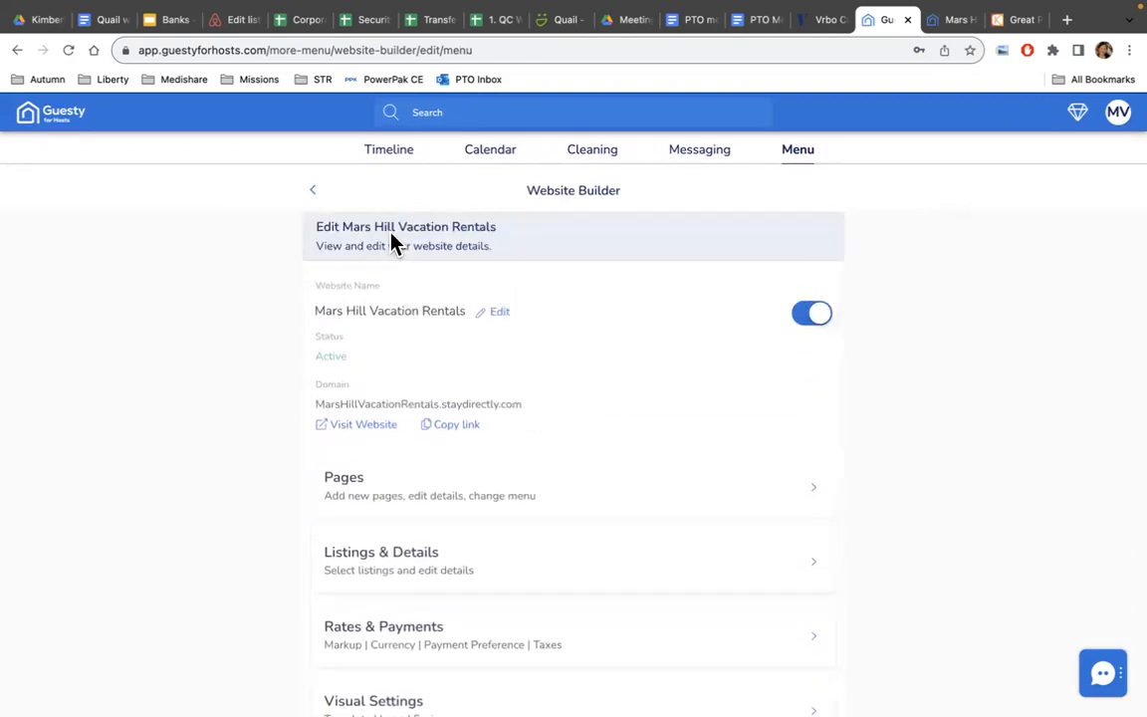
scroll(468, 381, down, 4)
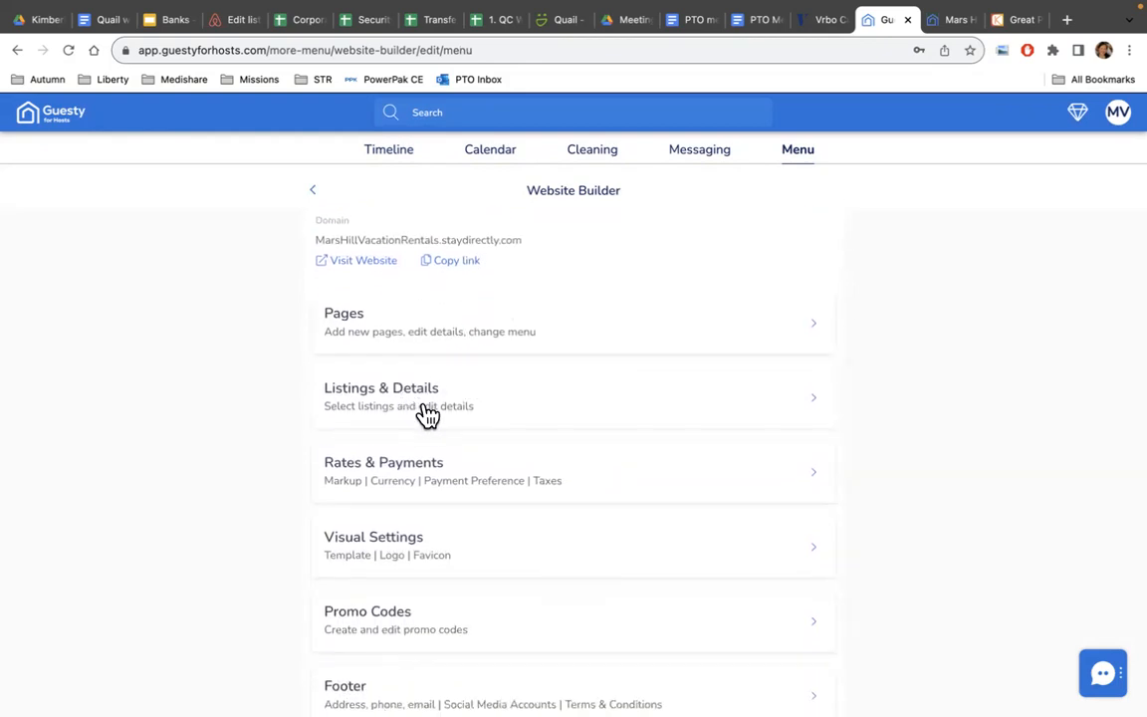
Review Rates & Payments: 3% markup, USD, Stripe account, 60% pre-payment plan and taxes.
click(434, 482)
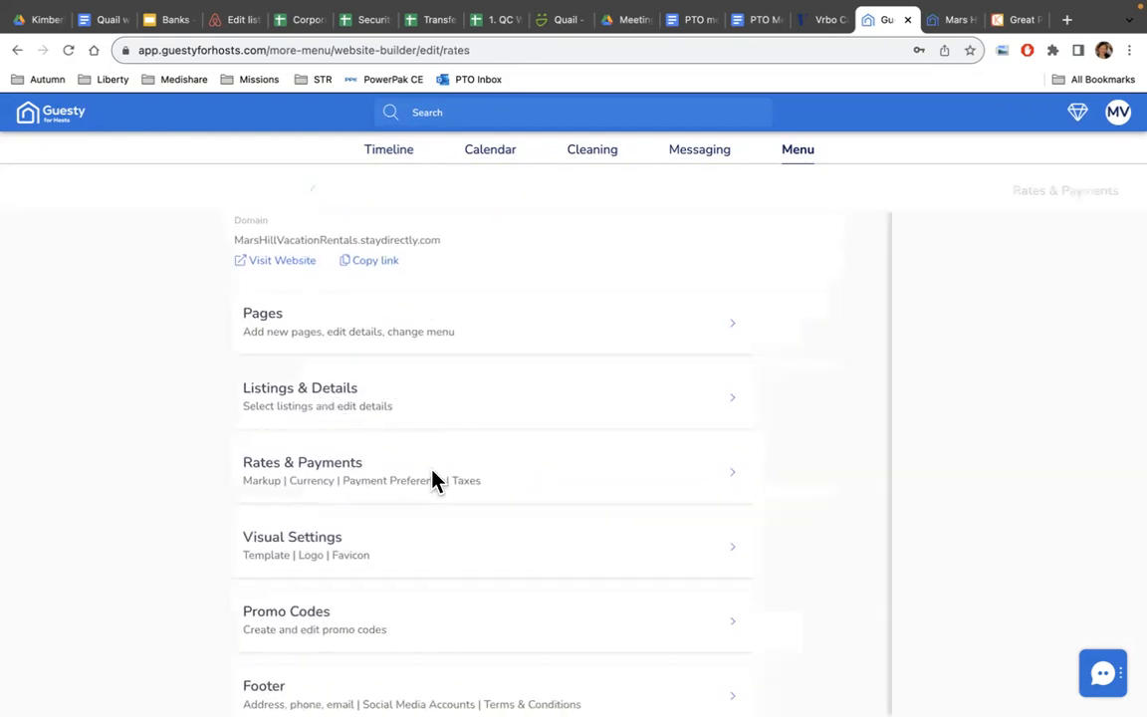
scroll(697, 408, down, 4)
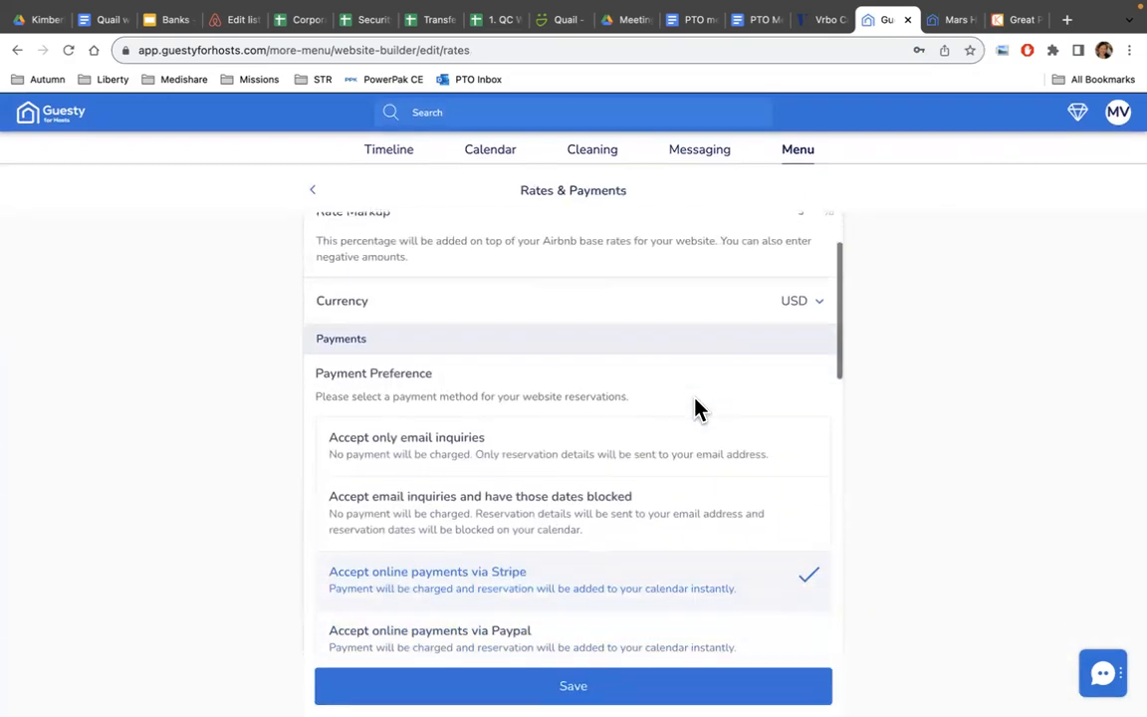
scroll(696, 408, down, 1)
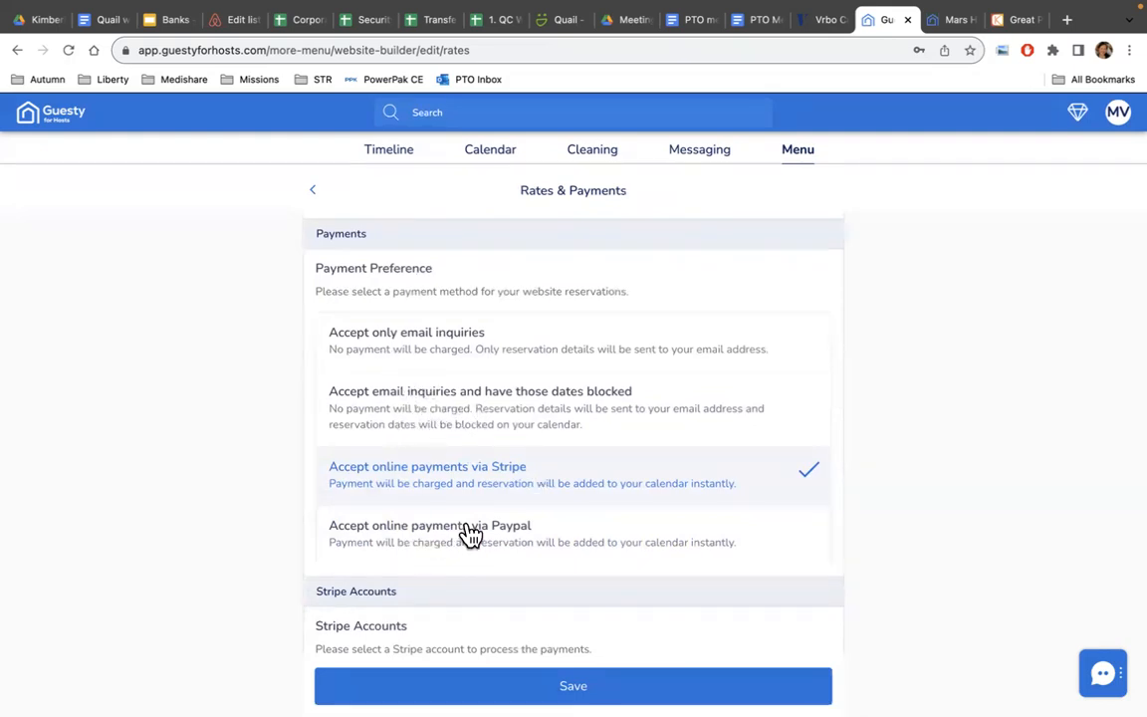
scroll(539, 417, down, 1)
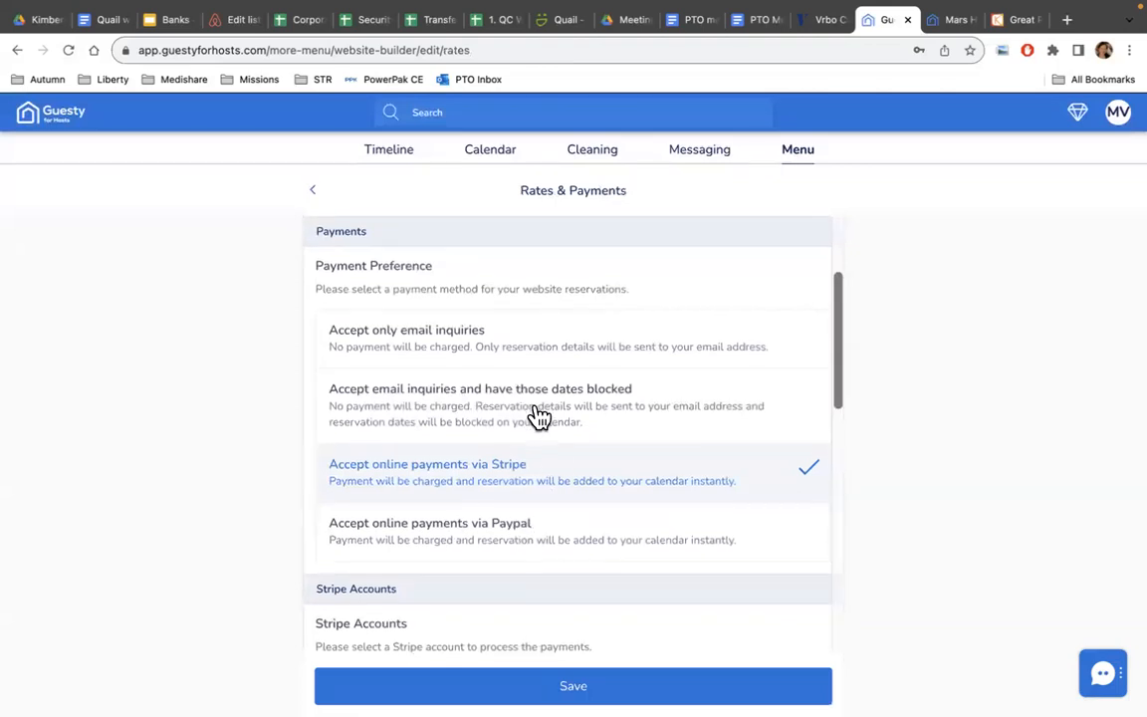
scroll(538, 416, down, 2)
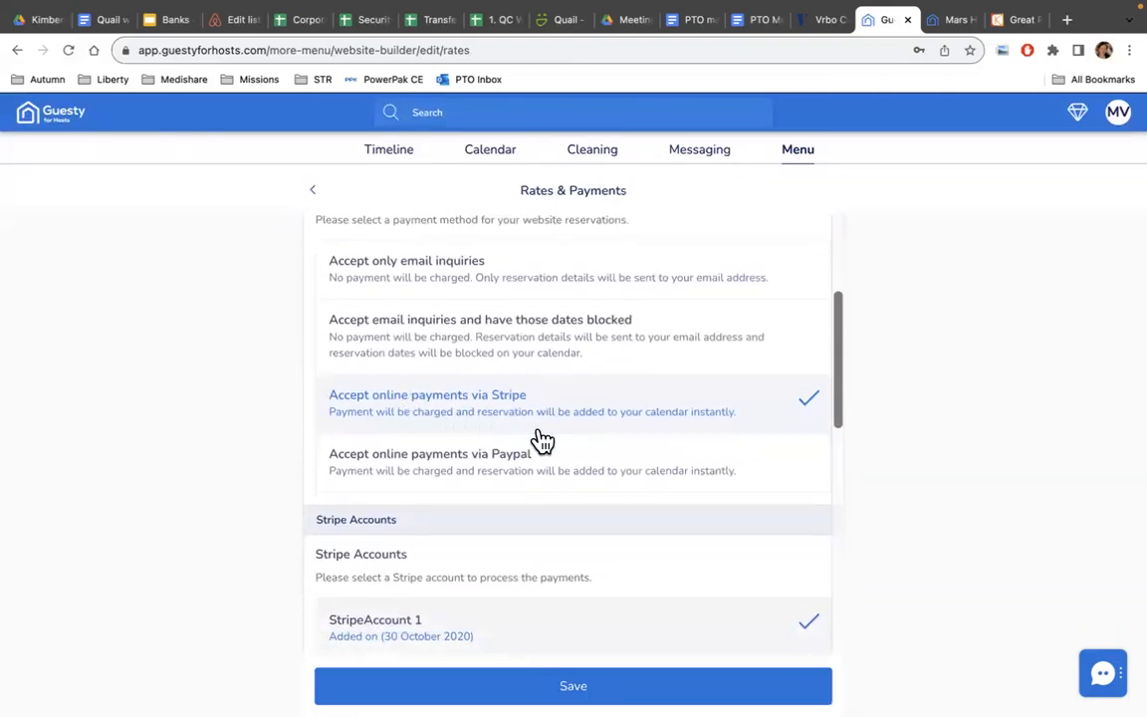
scroll(542, 439, down, 3)
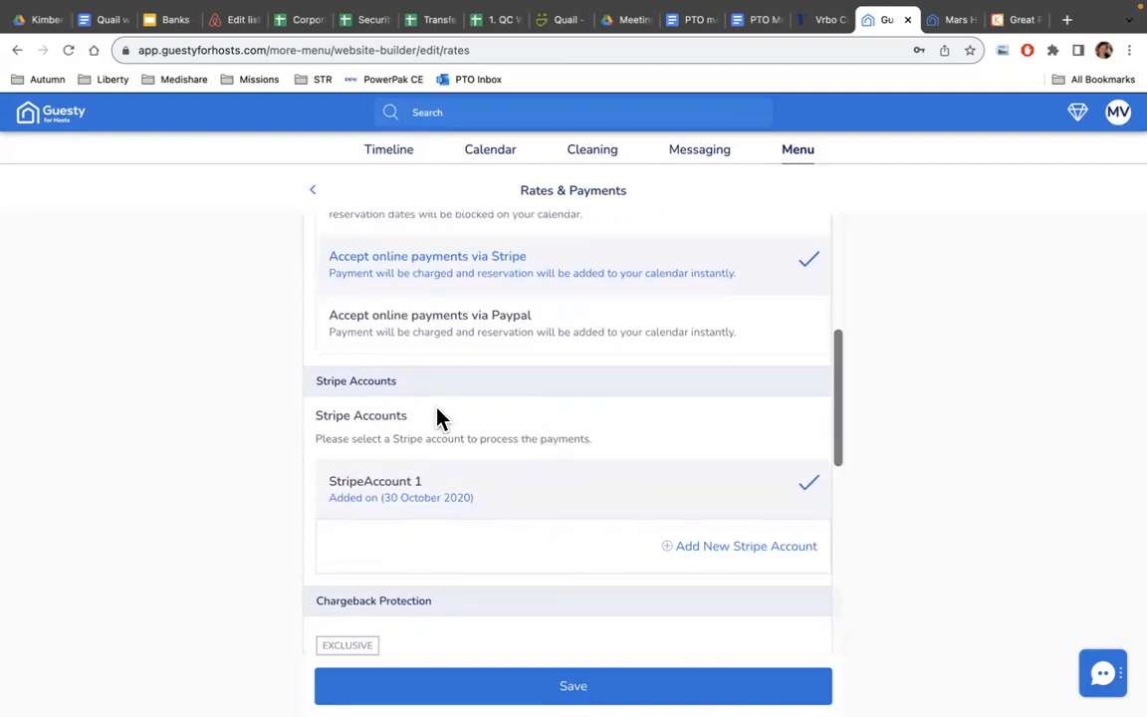
scroll(430, 515, down, 3)
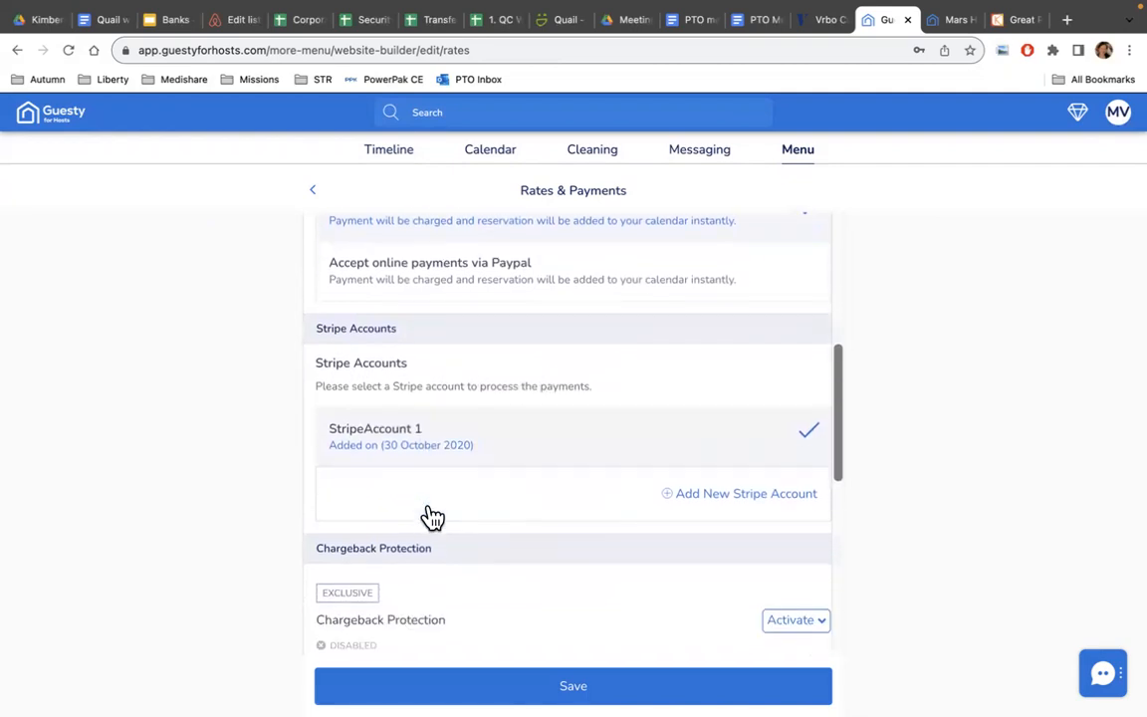
scroll(430, 516, down, 4)
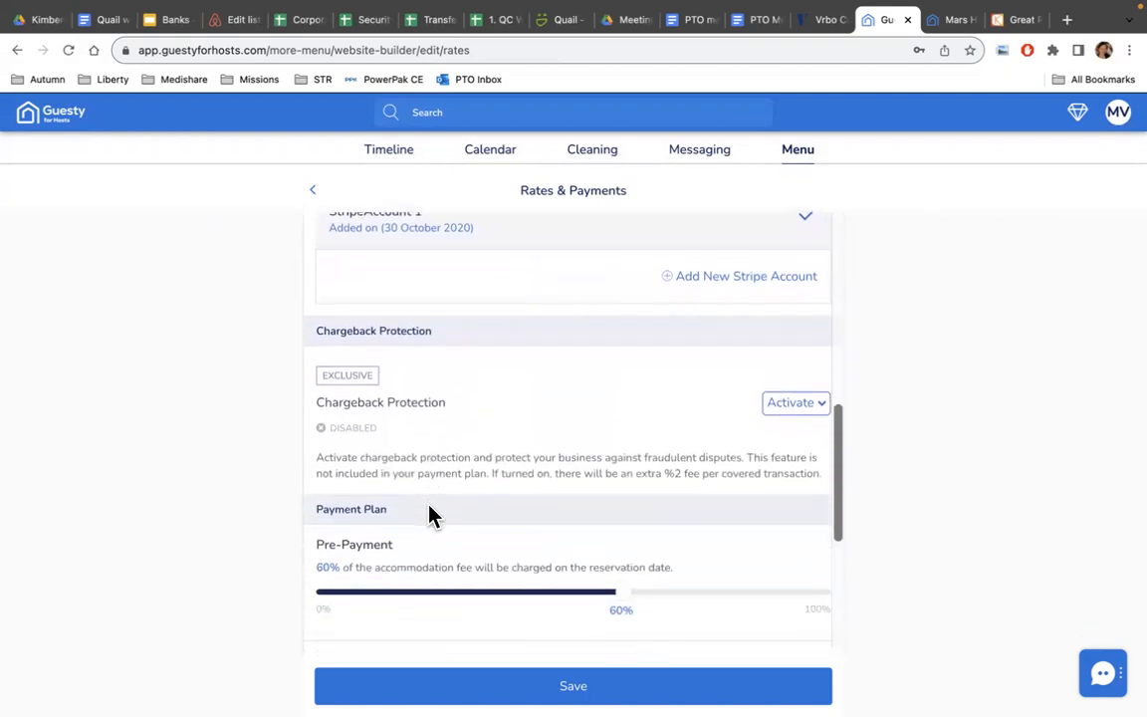
scroll(430, 516, down, 3)
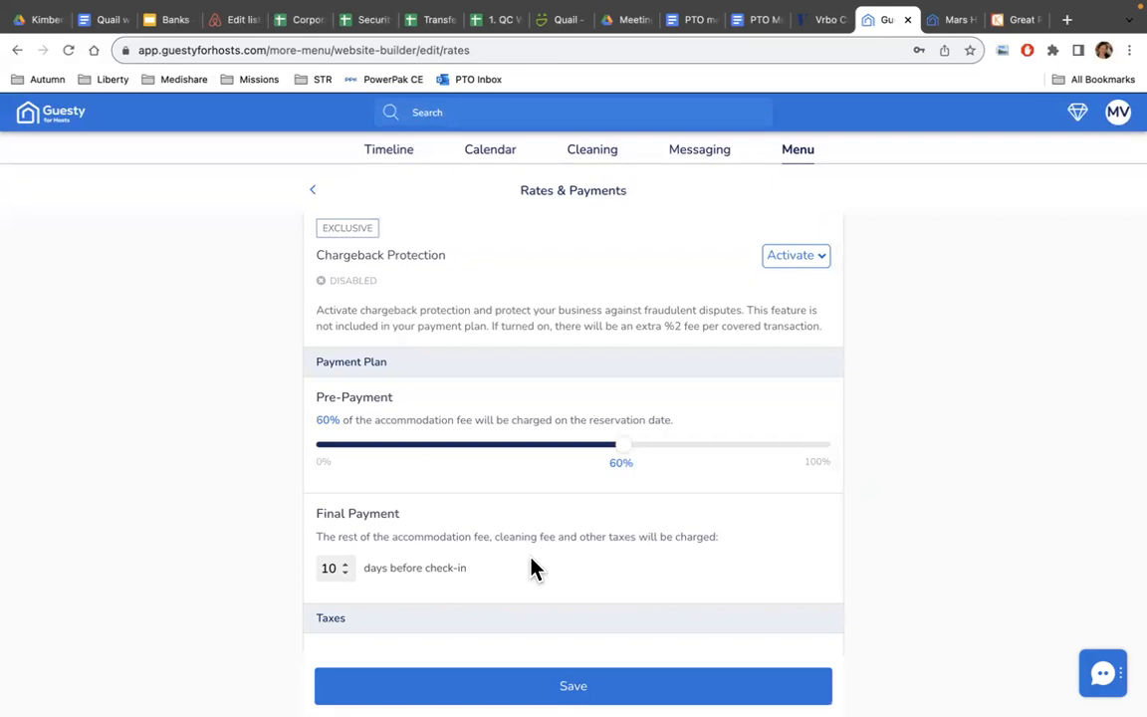
scroll(530, 561, down, 5)
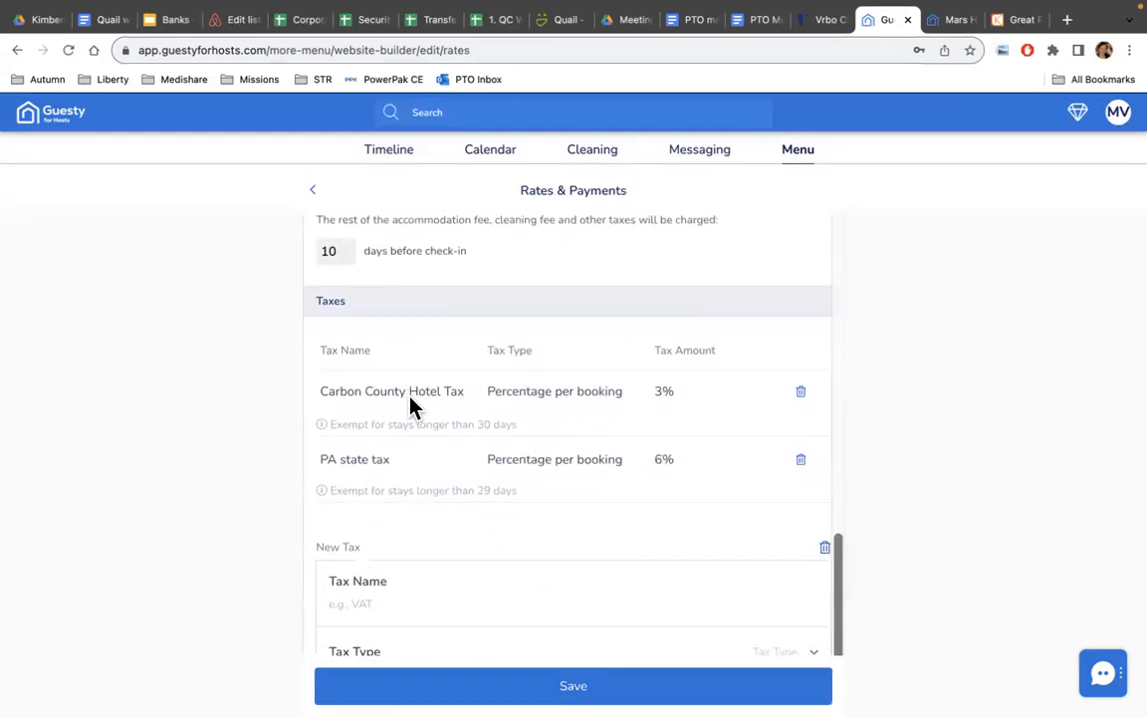
scroll(491, 479, down, 1)
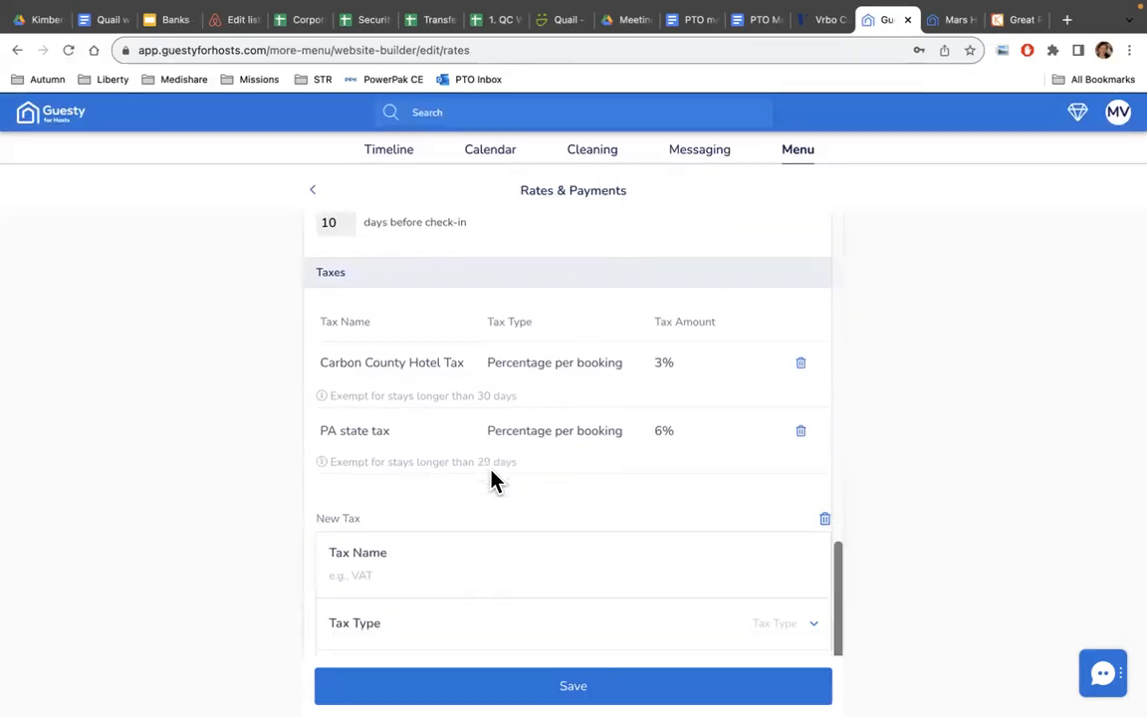
scroll(495, 480, down, 2)
scroll(495, 481, down, 2)
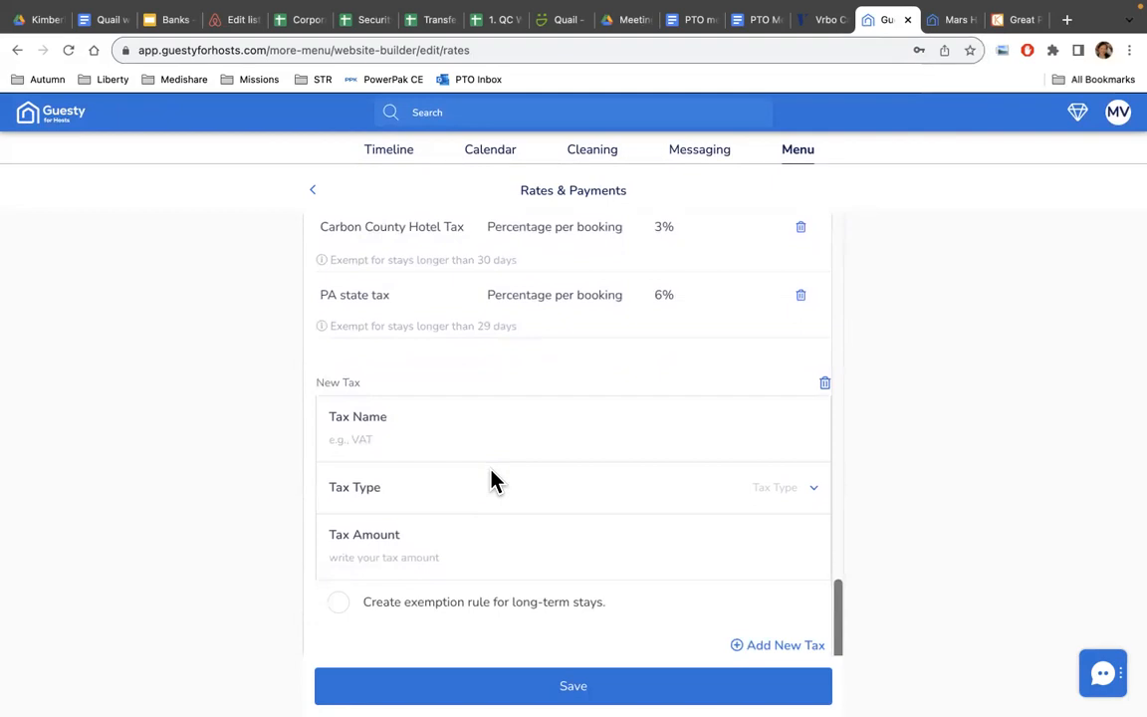
Save the rates with the 3% county and 6% state taxes in place.
scroll(492, 481, up, 4)
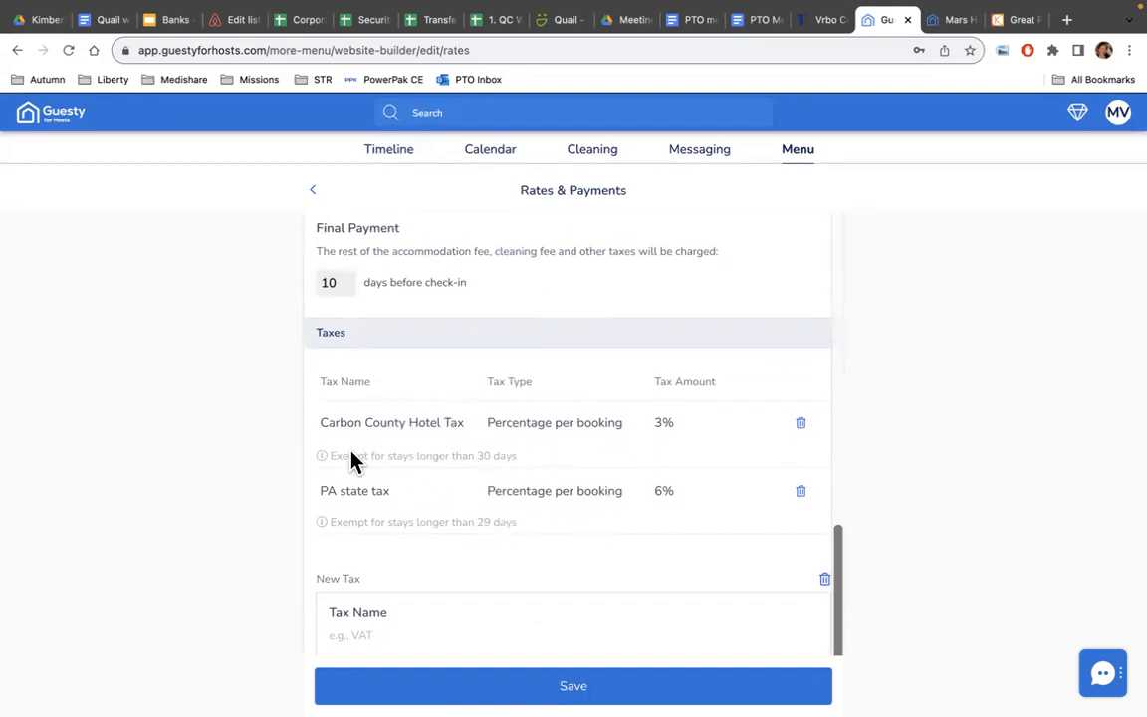
scroll(647, 515, up, 10)
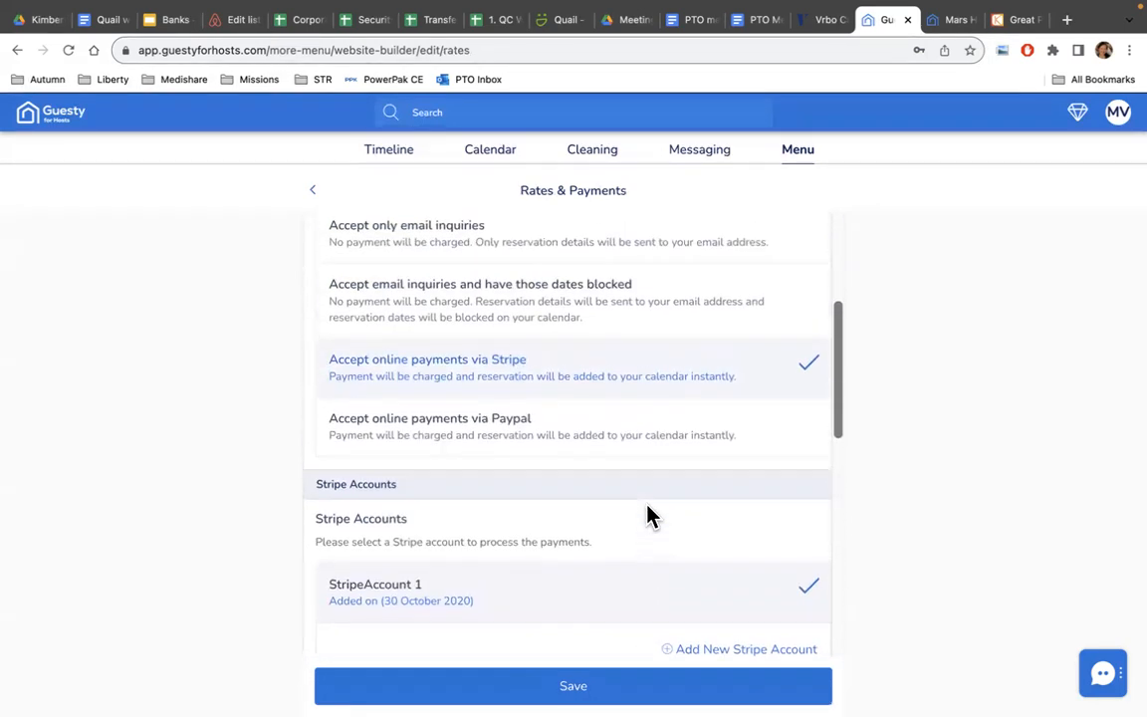
scroll(648, 515, up, 5)
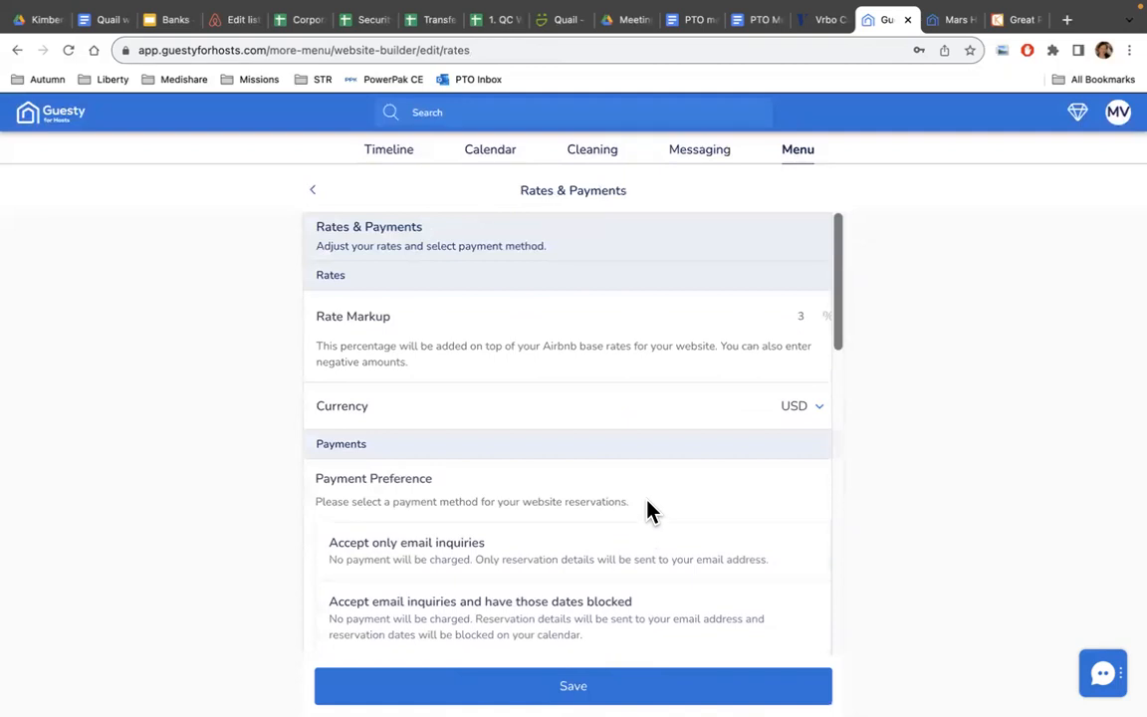
click(576, 687)
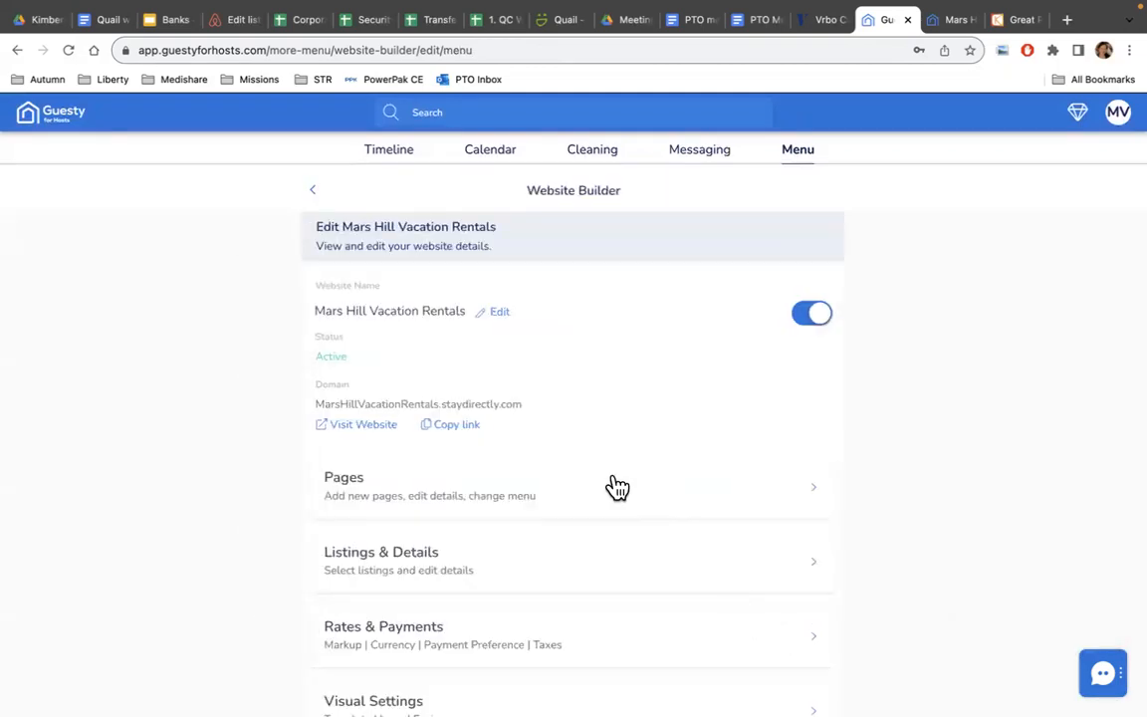
Check Visual Settings (forest template, no logo uploaded), then return to the Website Builder menu.
scroll(617, 487, down, 2)
scroll(617, 486, down, 2)
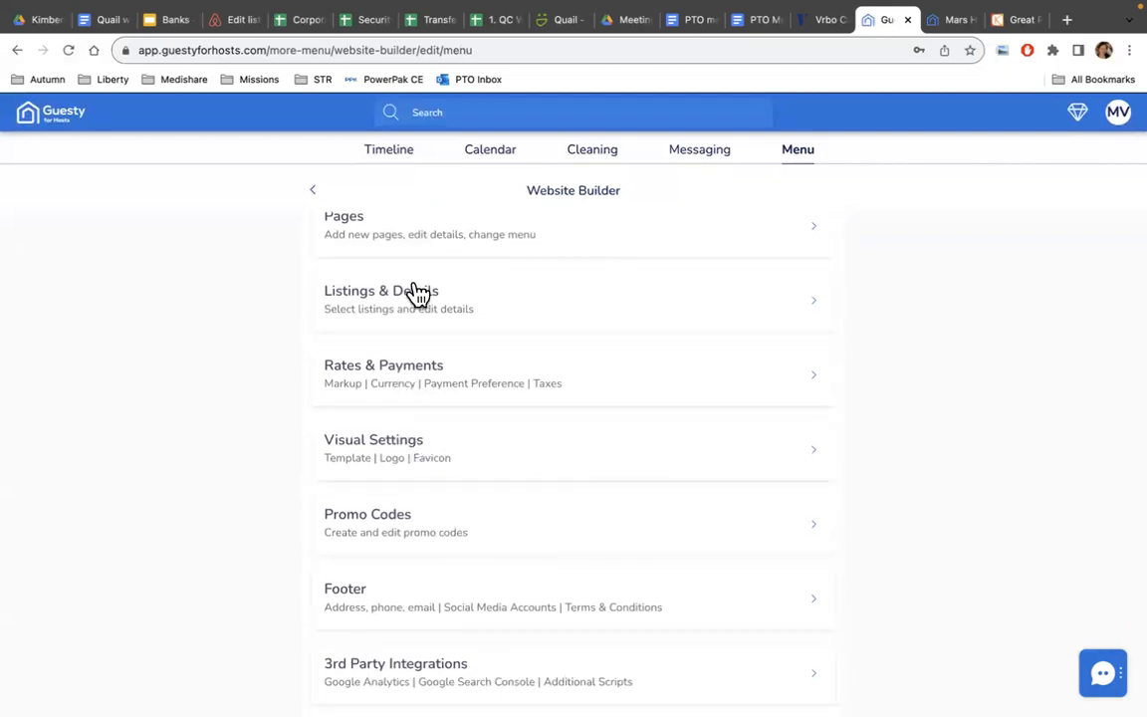
click(392, 457)
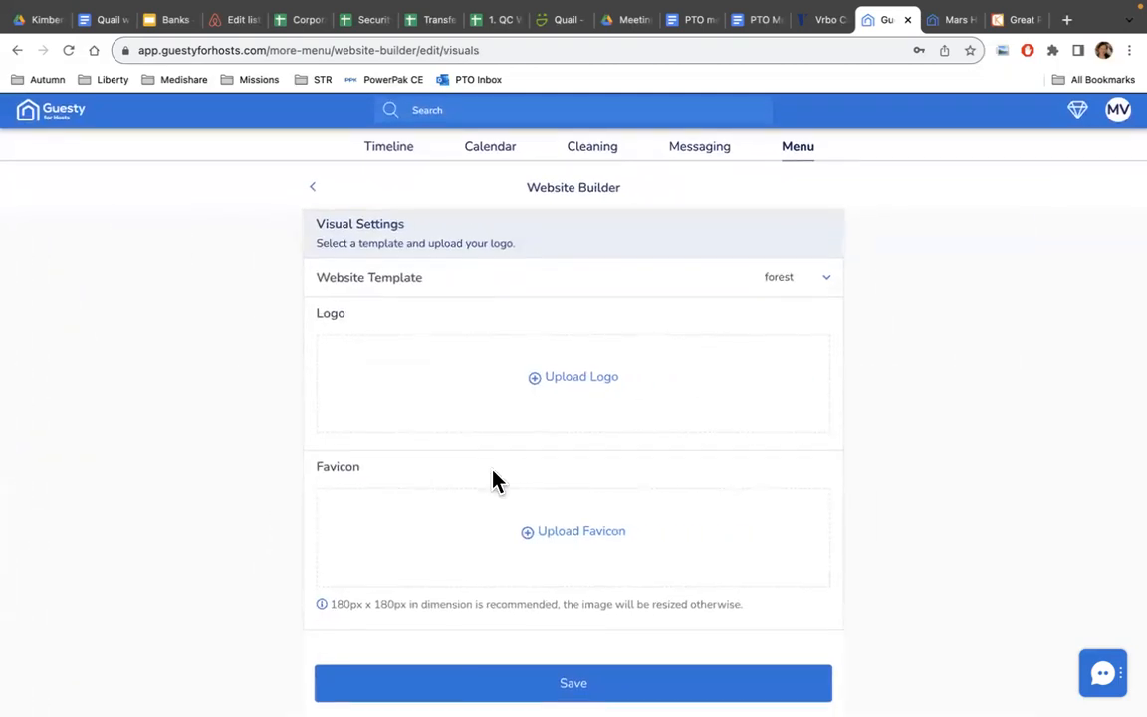
click(313, 193)
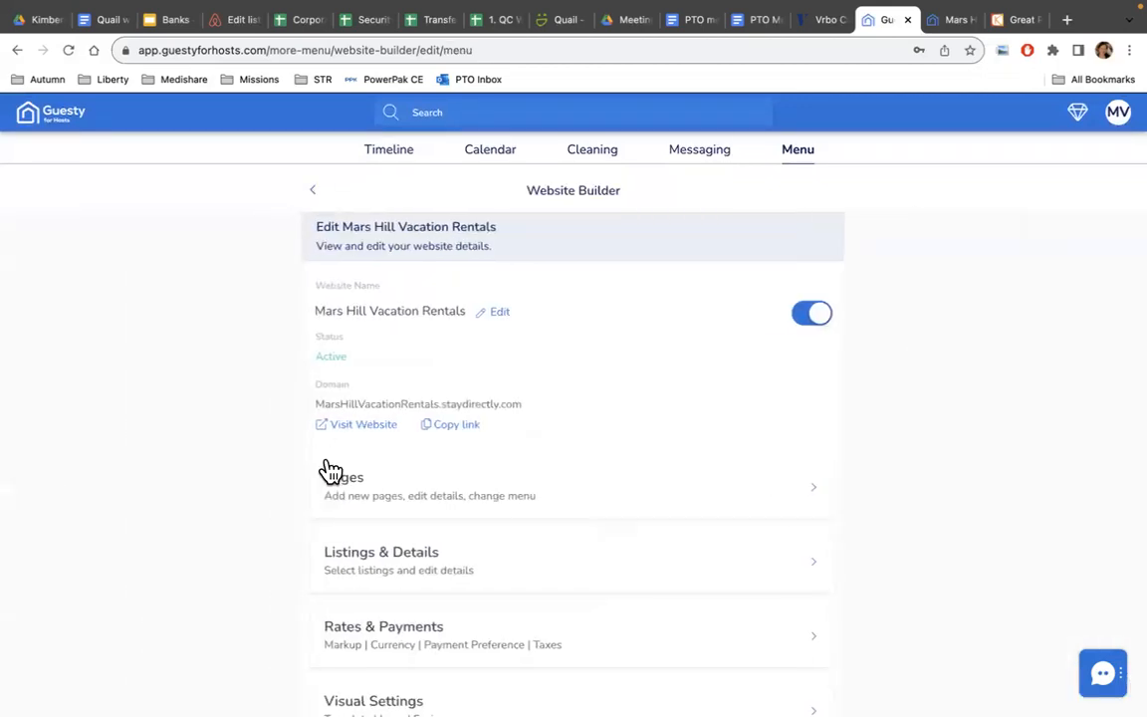
scroll(412, 602, down, 3)
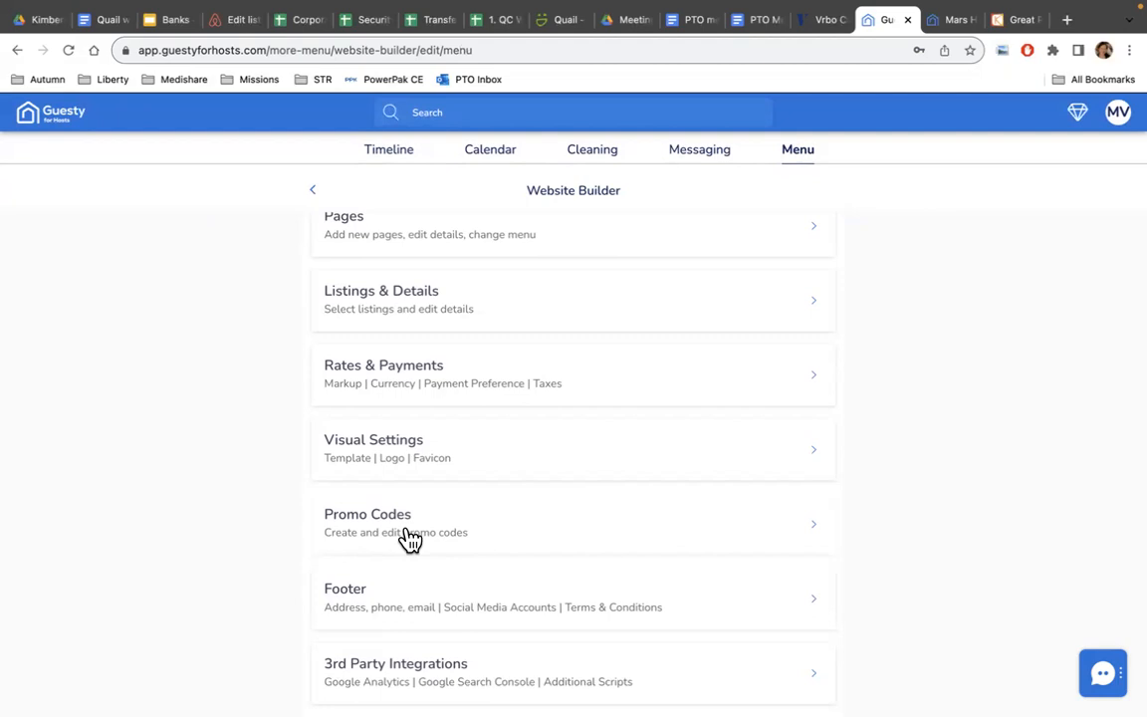
click(408, 535)
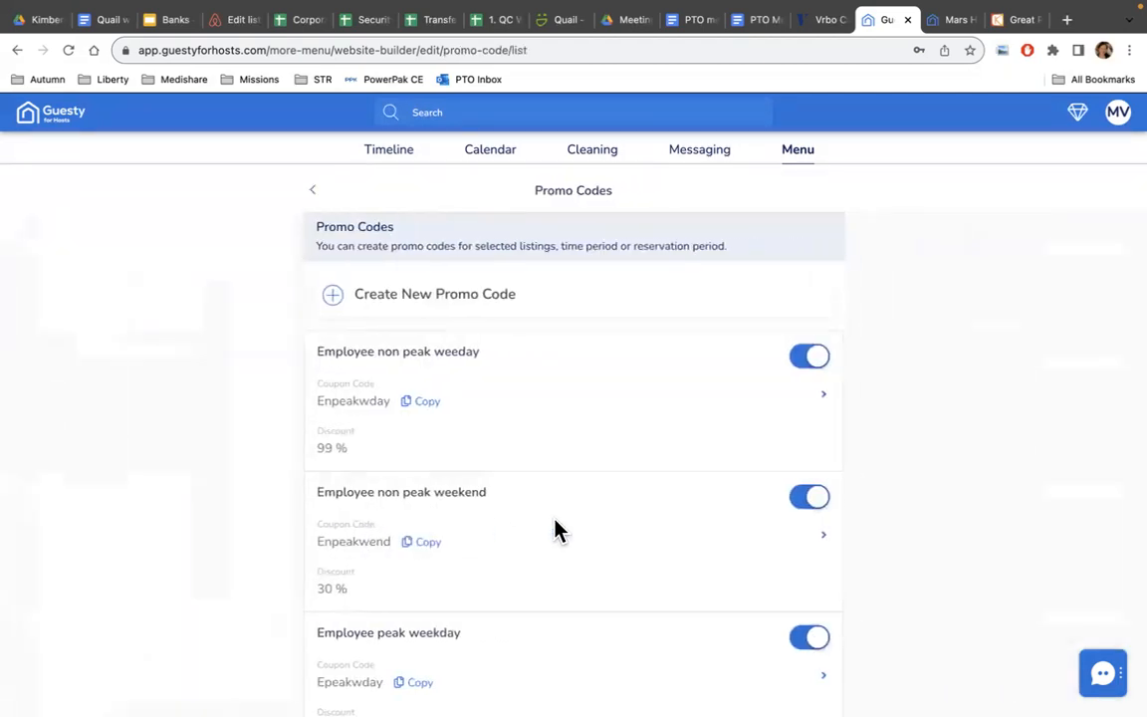
scroll(438, 354, down, 10)
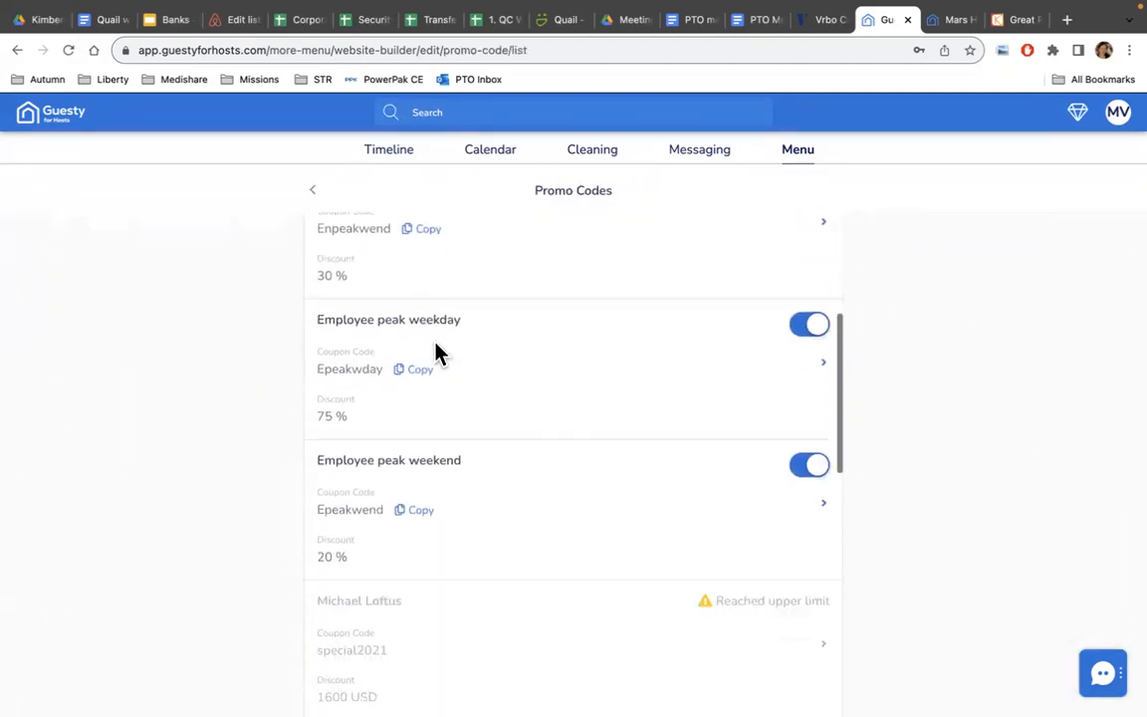
scroll(438, 353, down, 5)
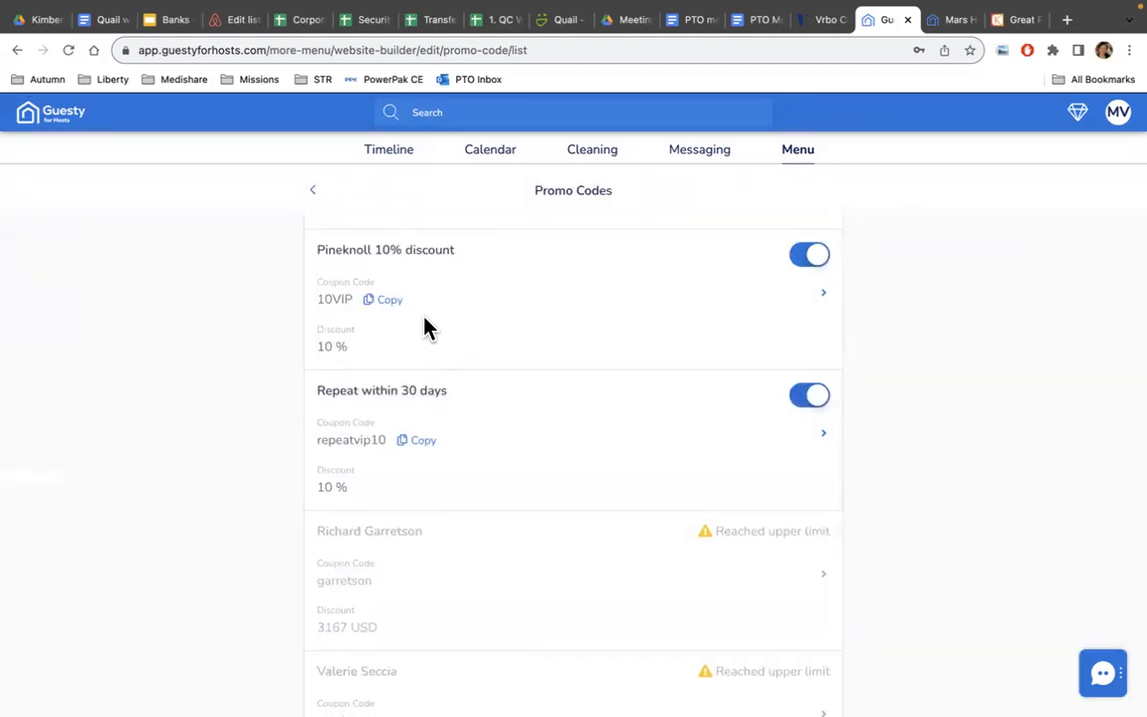
scroll(424, 328, down, 5)
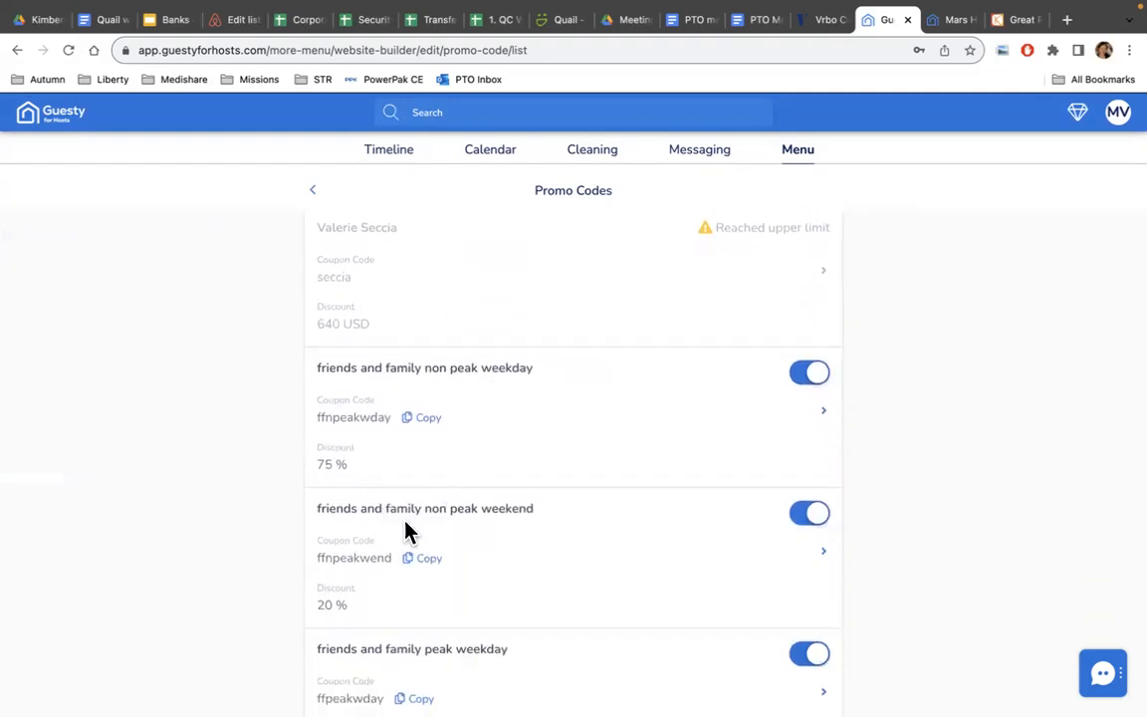
scroll(440, 523, down, 3)
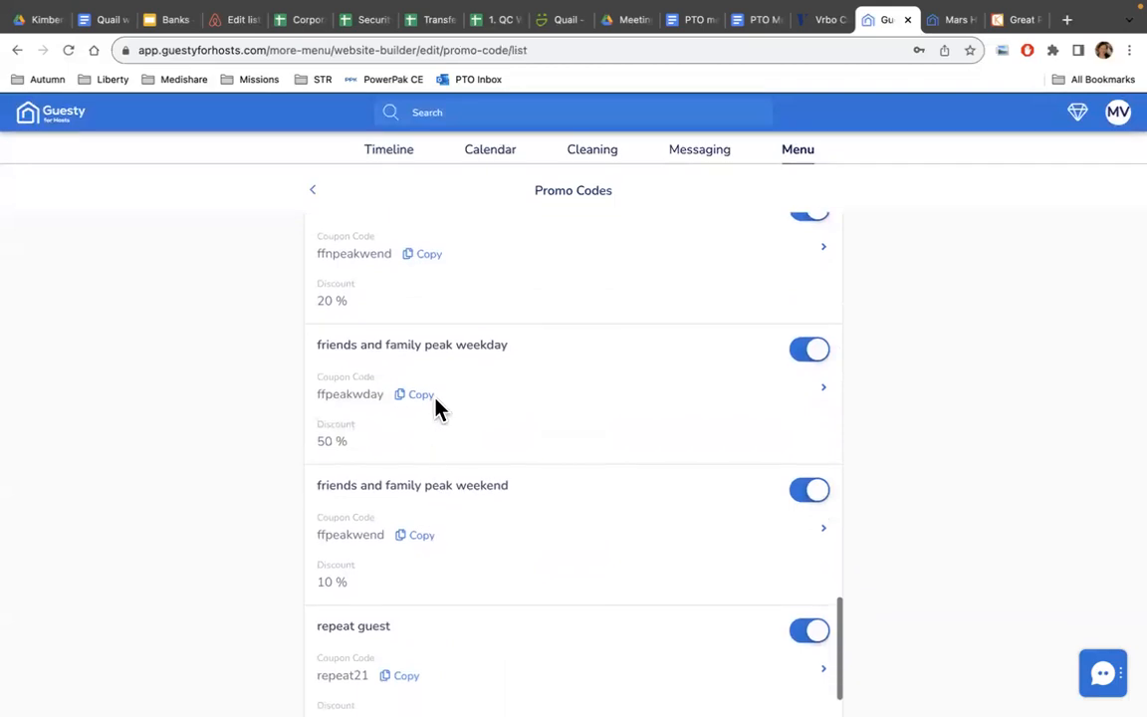
scroll(440, 559, down, 2)
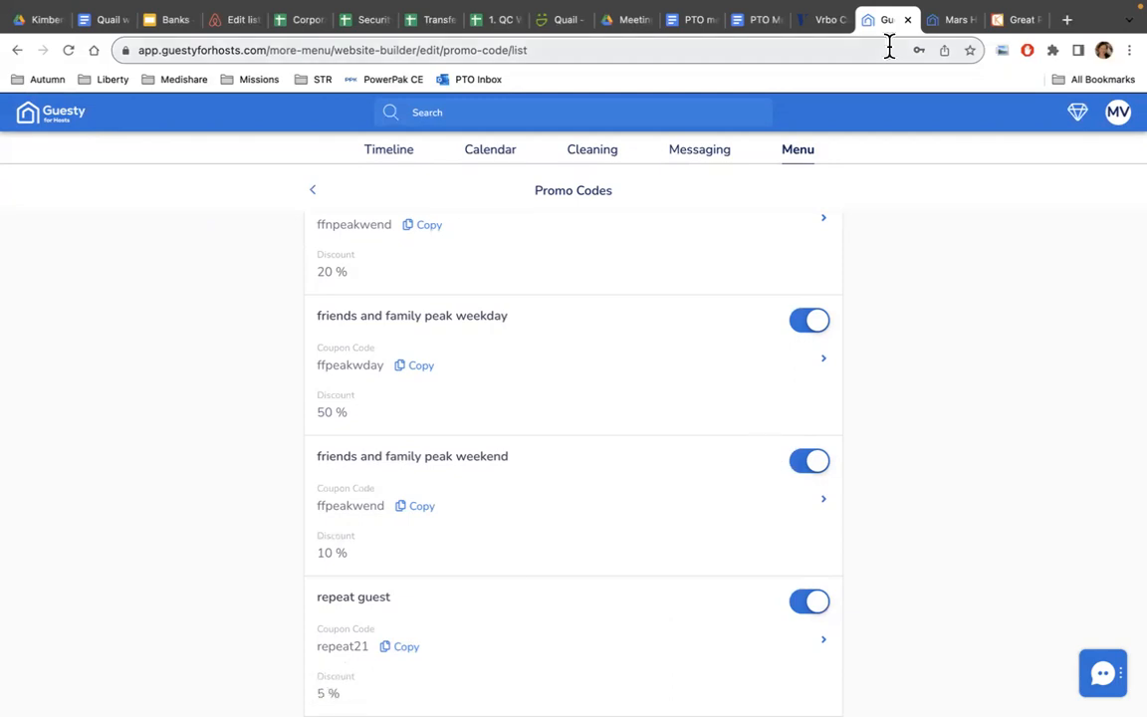
click(315, 194)
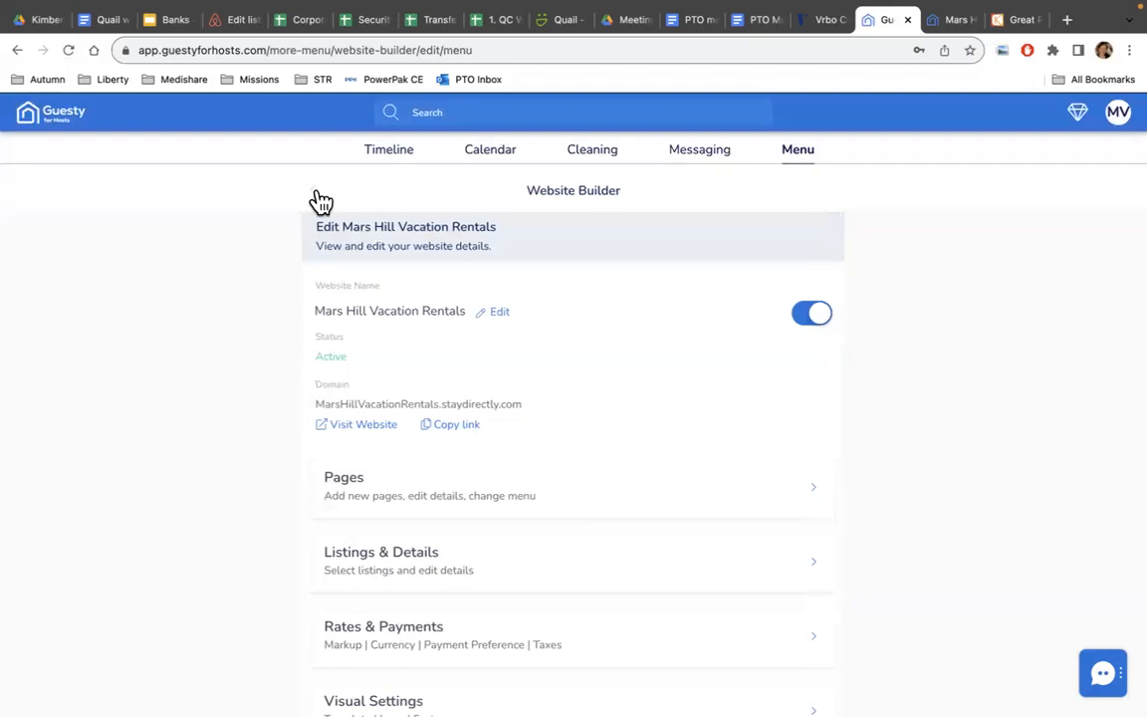
Leave the Website Builder menu for the Messaging page with Unified Inbox and Automated Messaging.
scroll(574, 319, down, 5)
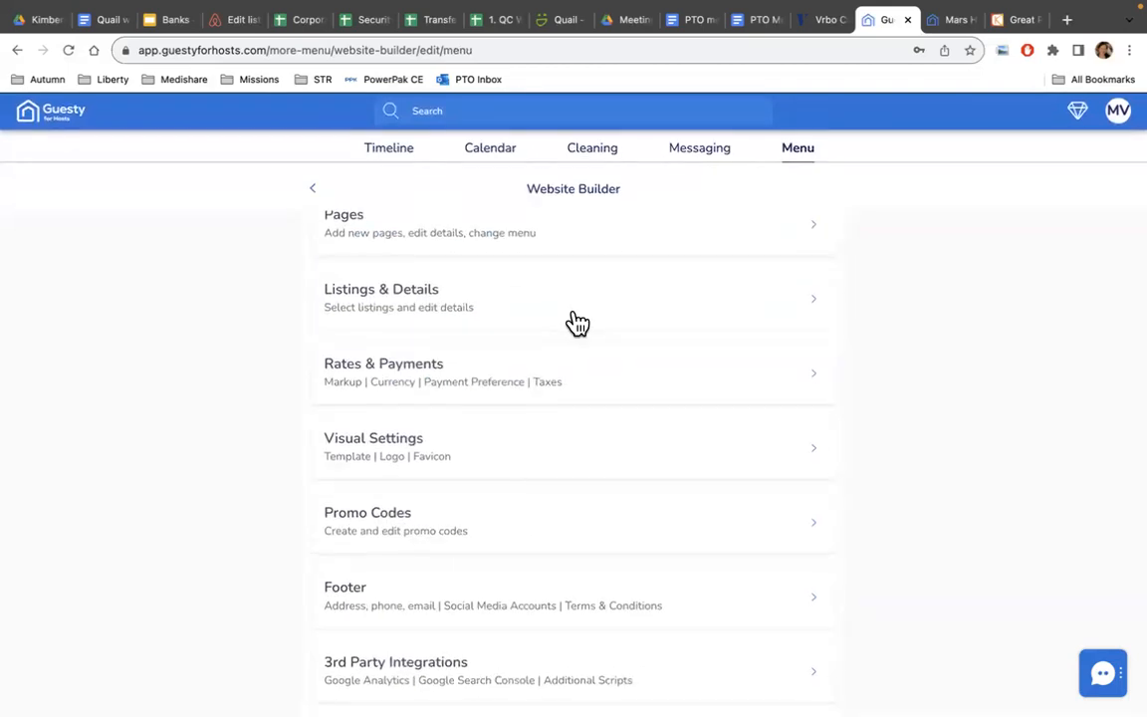
scroll(402, 538, up, 3)
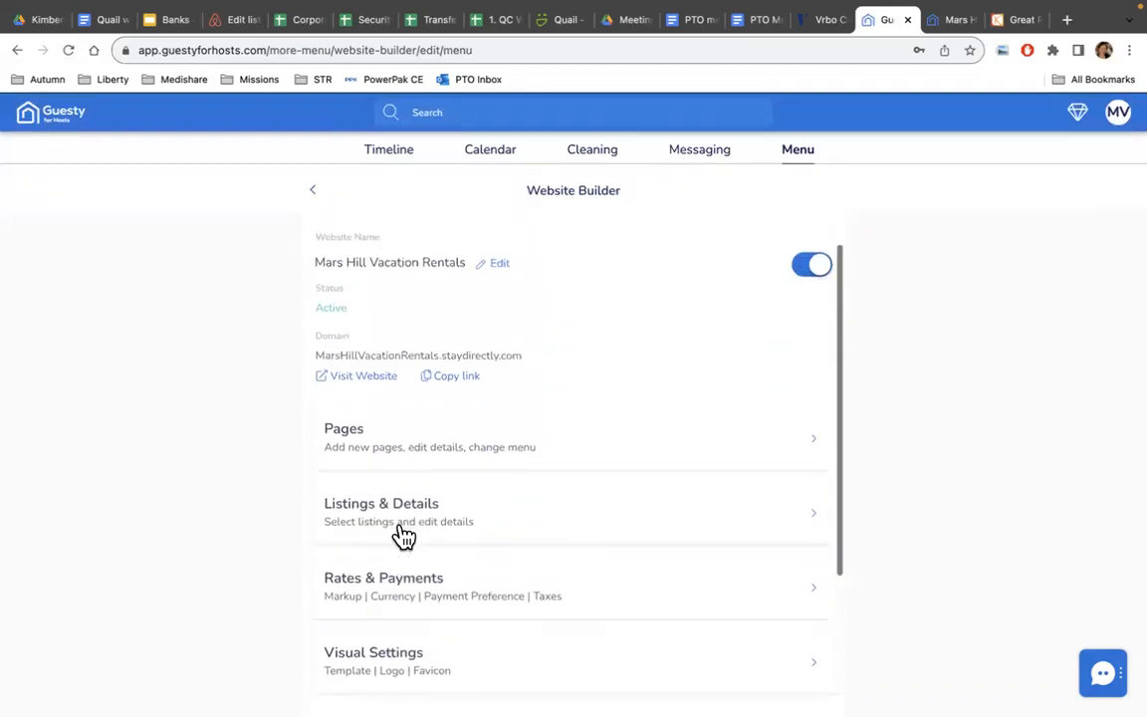
scroll(403, 538, up, 1)
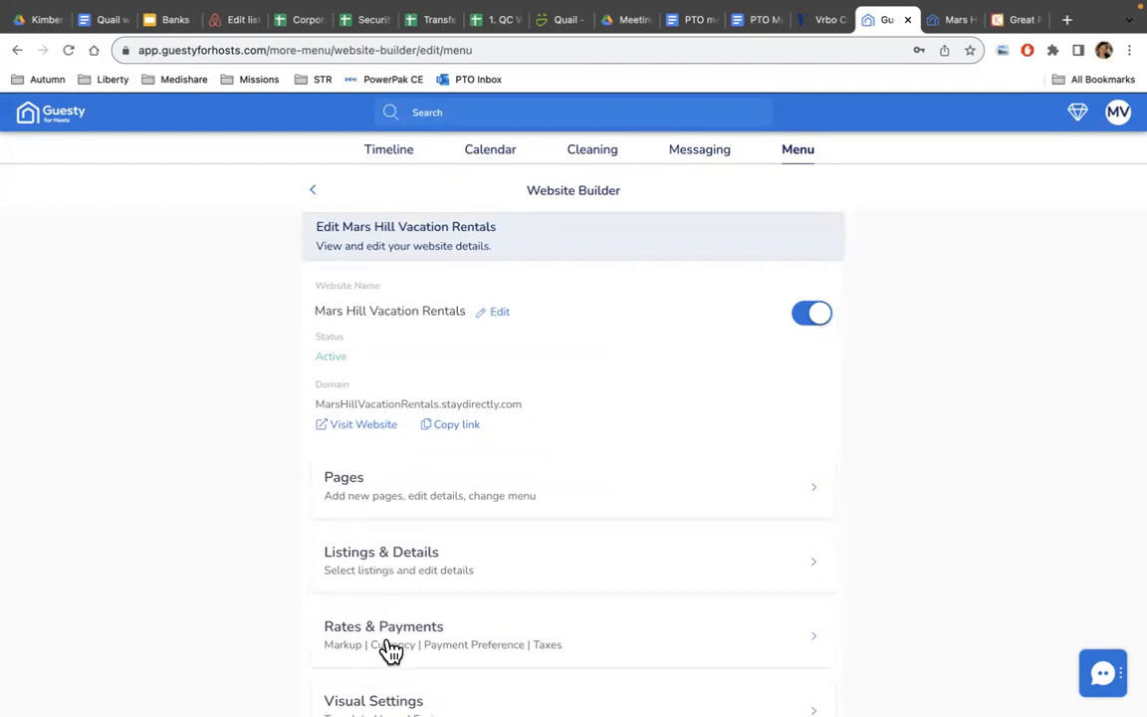
scroll(390, 651, down, 3)
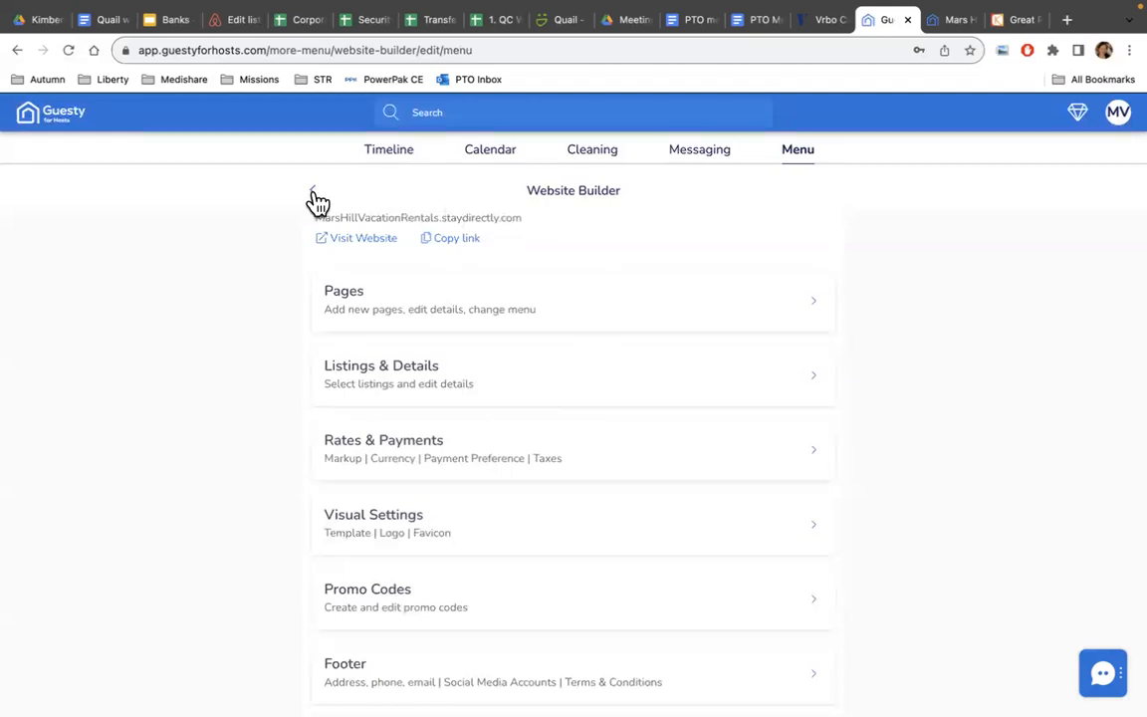
scroll(721, 263, up, 3)
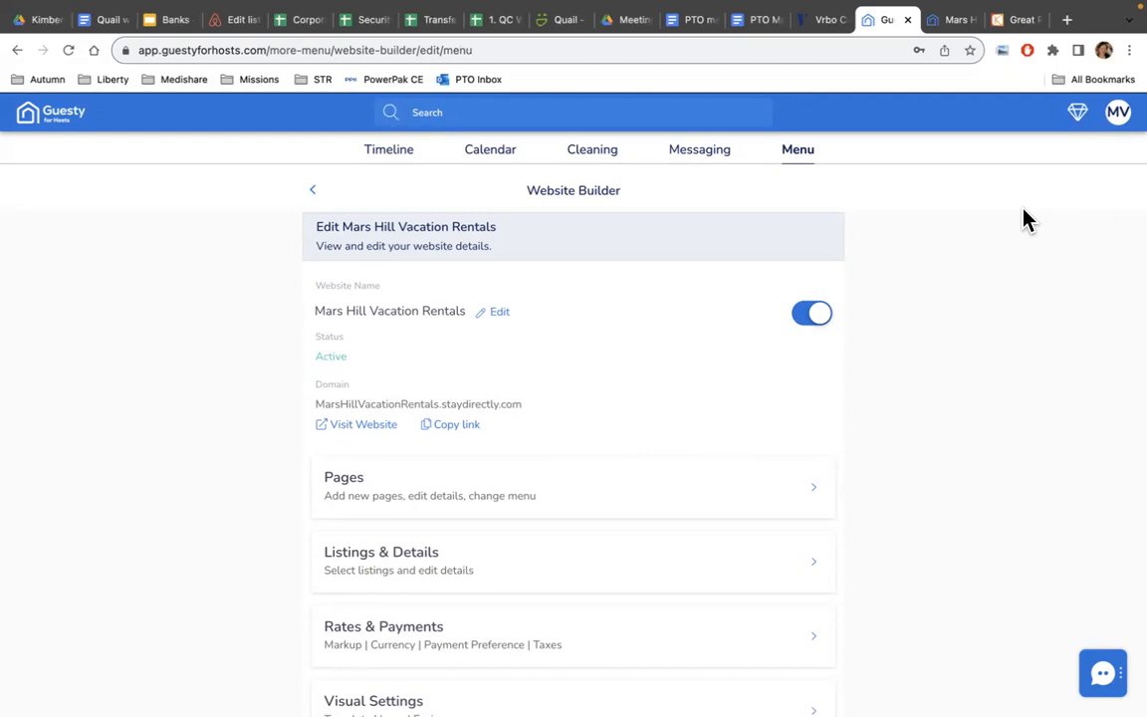
click(701, 159)
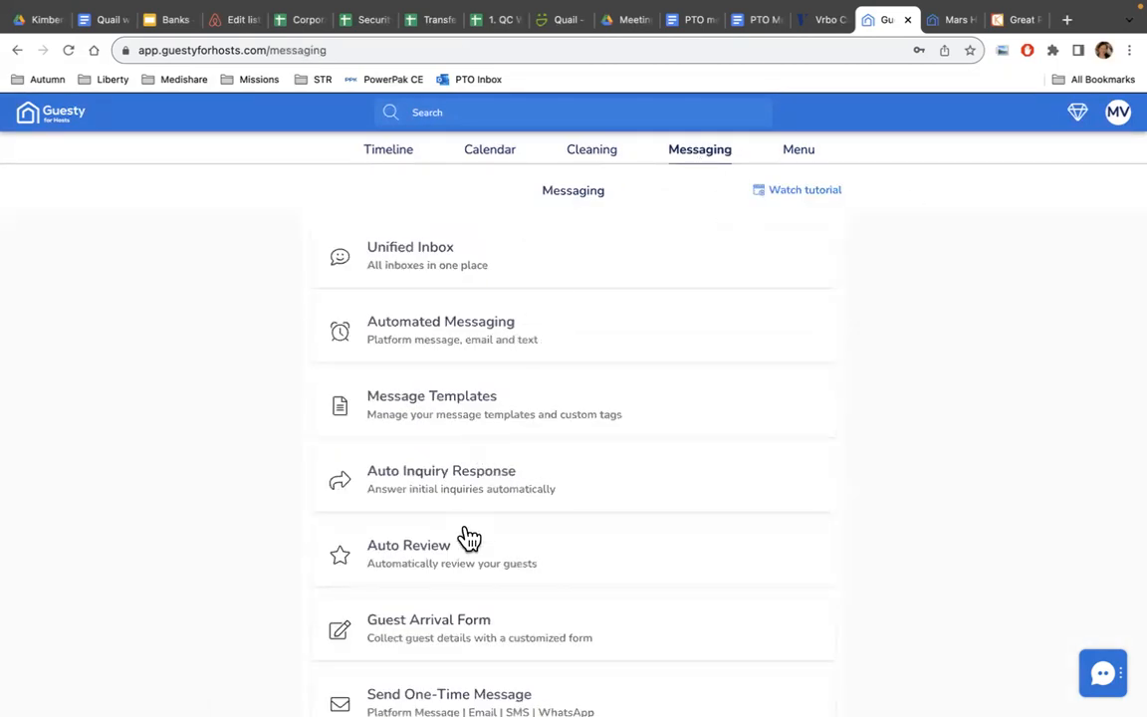
Open View Message Templates and scroll through the saved templates list.
click(453, 409)
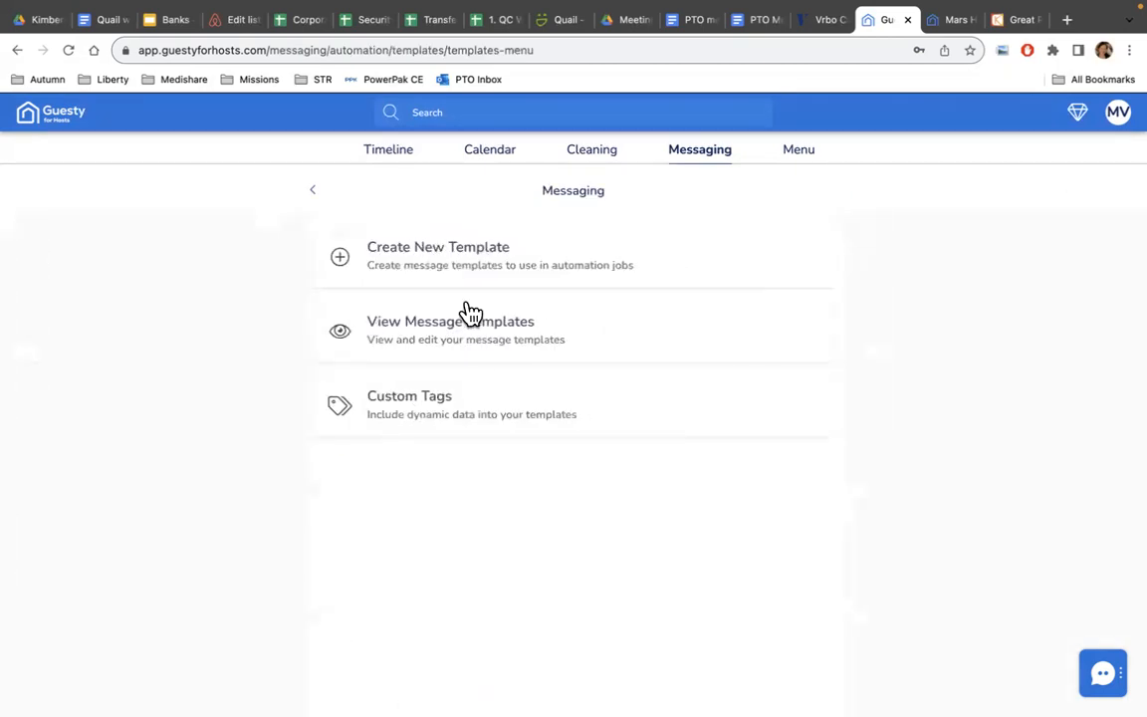
click(430, 331)
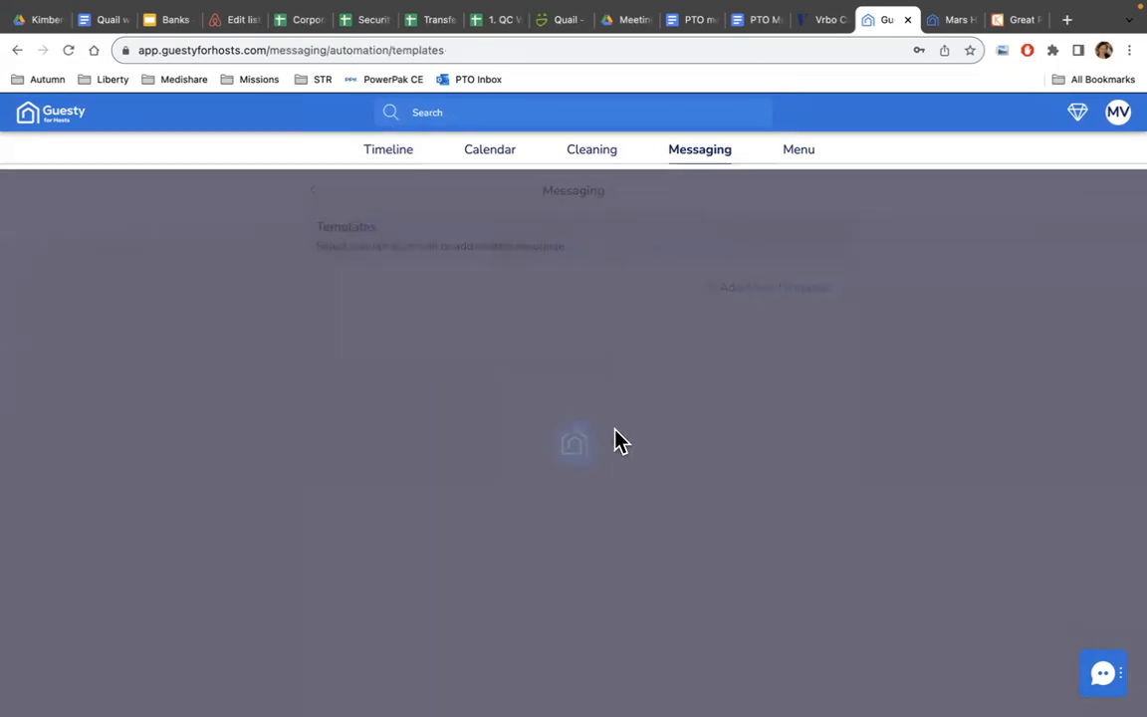
scroll(614, 441, down, 5)
scroll(618, 441, down, 10)
scroll(618, 441, down, 15)
scroll(618, 441, down, 1)
Finish reviewing the message templates and switch to the Cleaning section.
scroll(618, 441, up, 3)
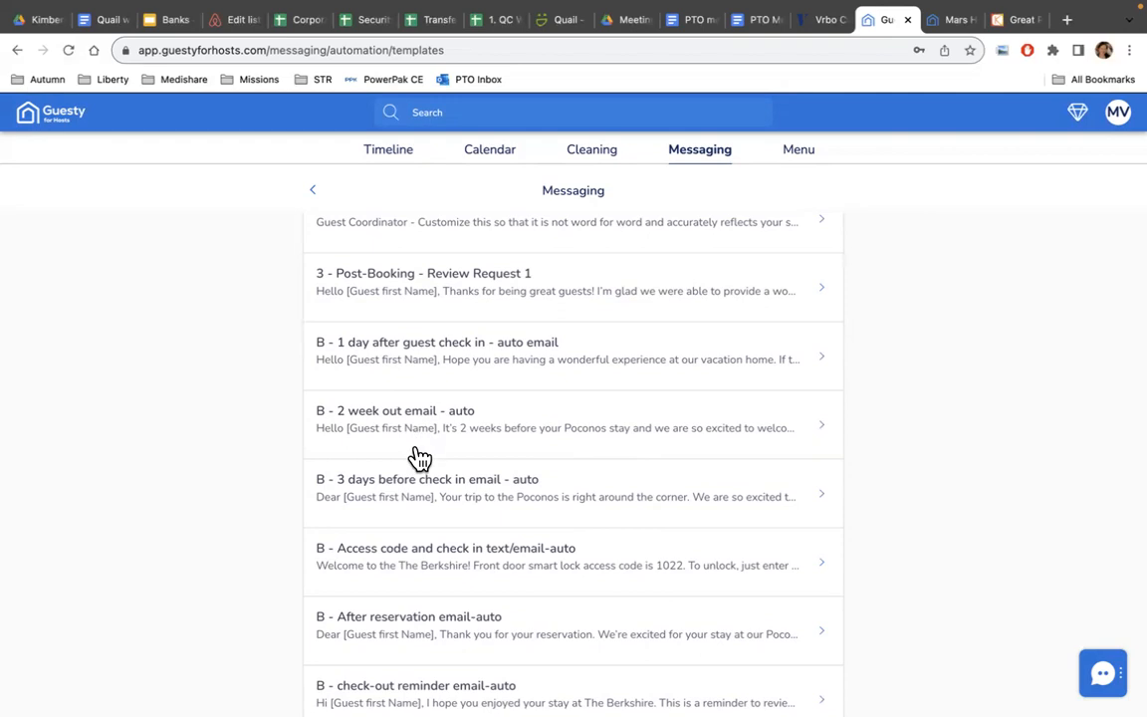
scroll(419, 506, down, 2)
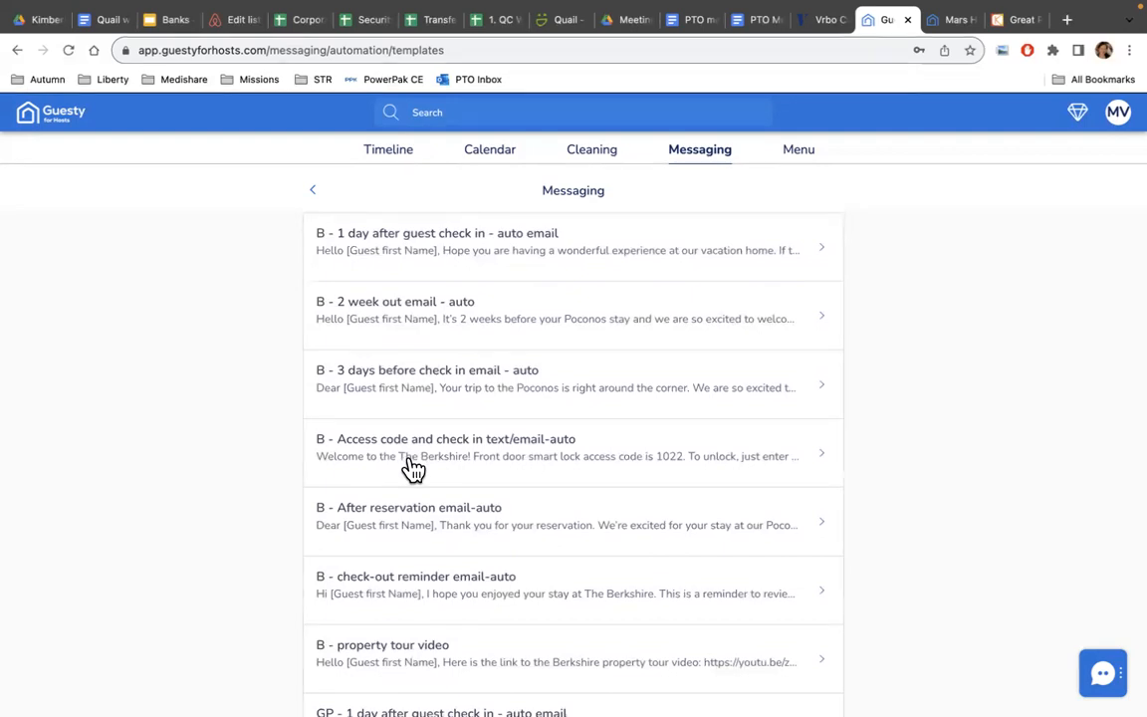
scroll(411, 468, down, 1)
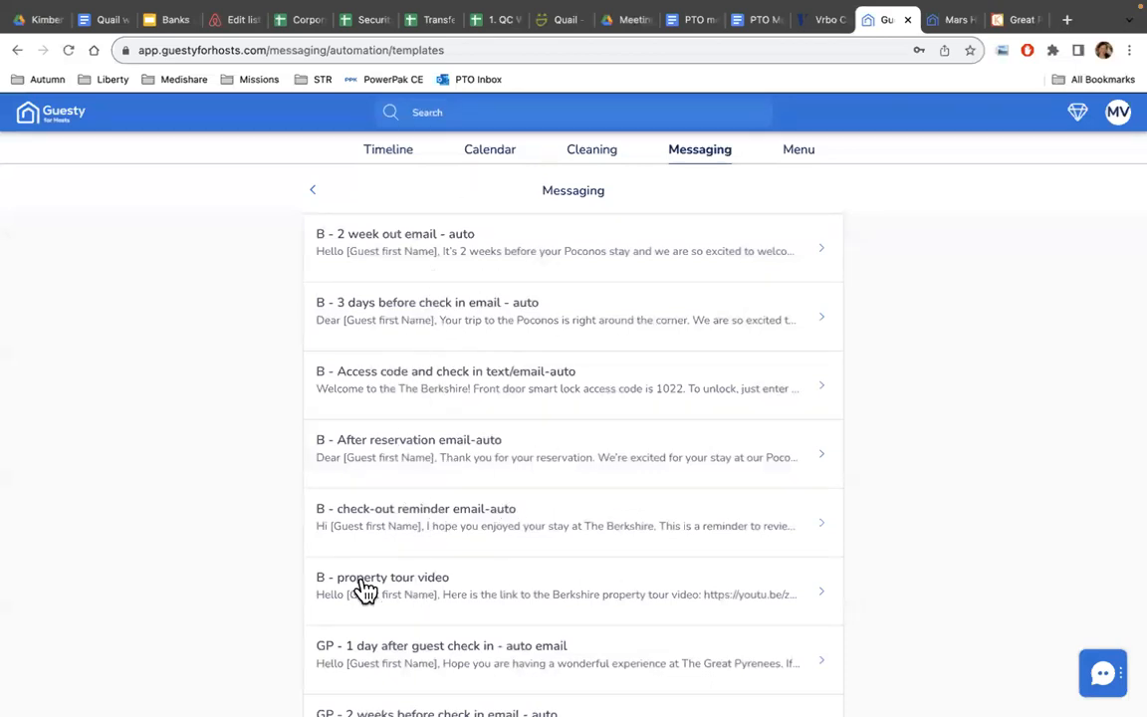
scroll(366, 590, down, 1)
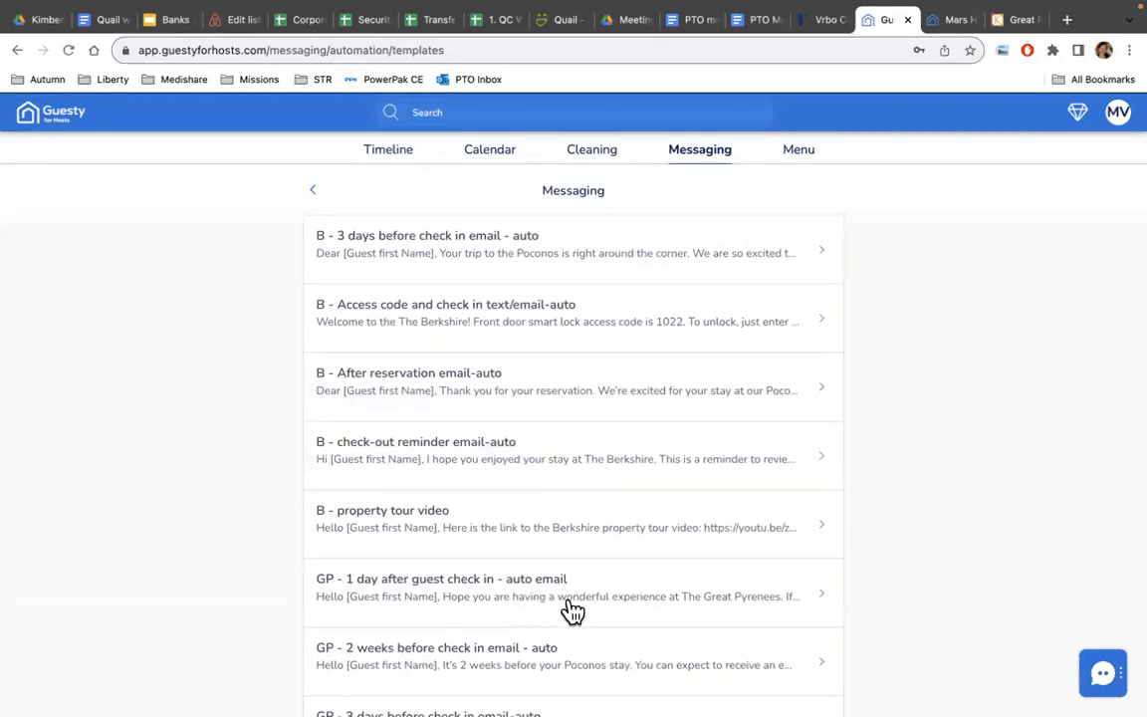
scroll(573, 611, up, 15)
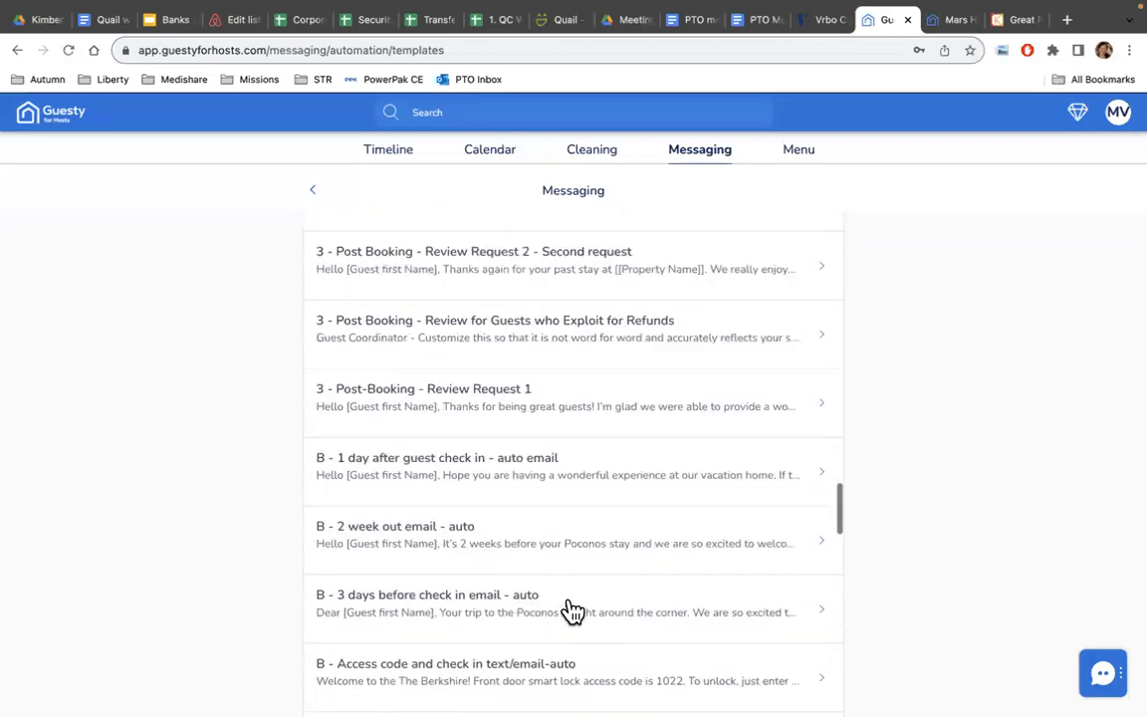
click(590, 151)
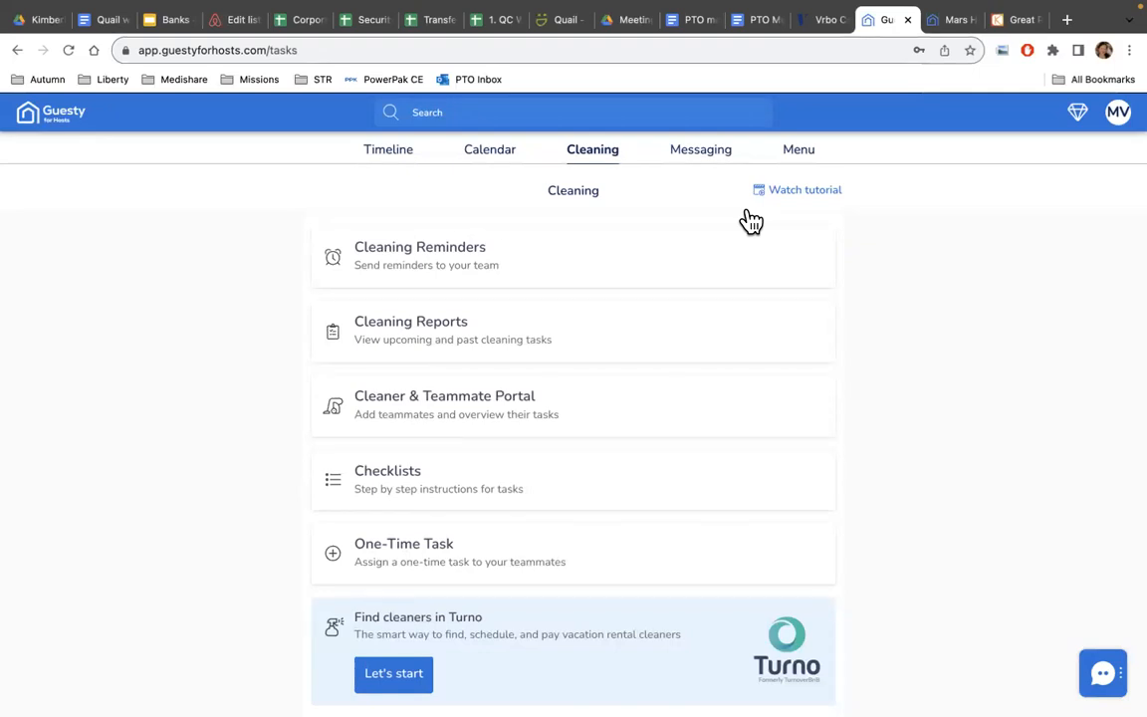
Open Cleaning Reminders and expand Related Listings on a Cleaning reminder.
click(469, 259)
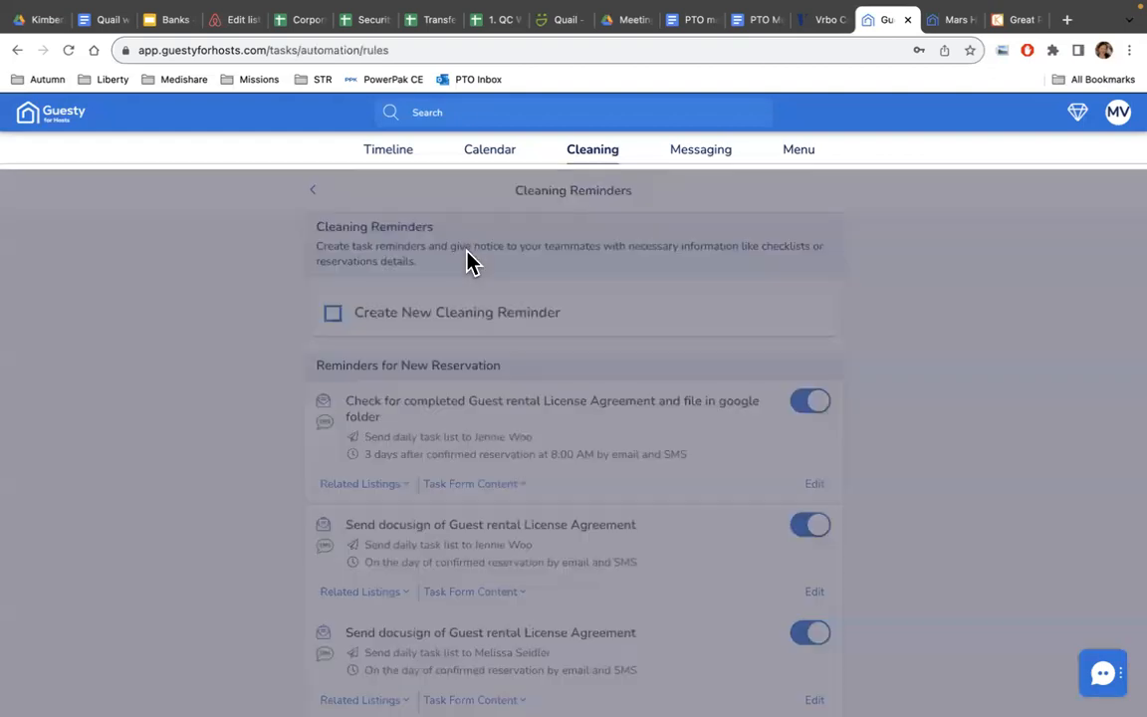
scroll(557, 354, down, 5)
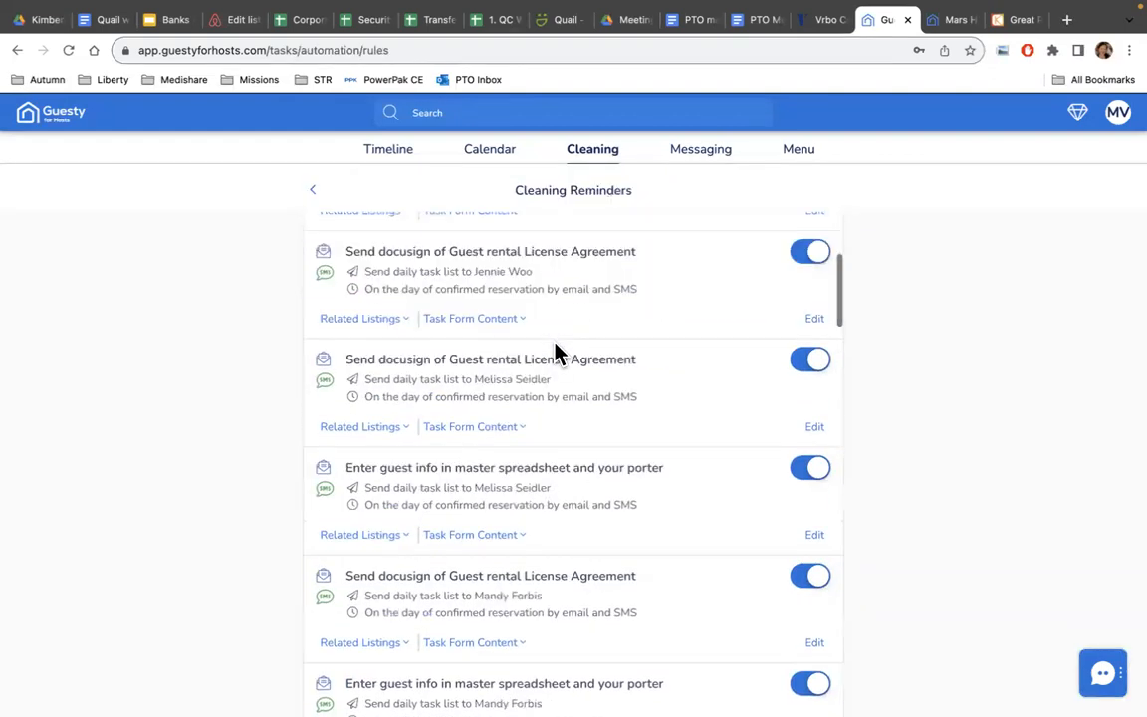
scroll(557, 353, down, 8)
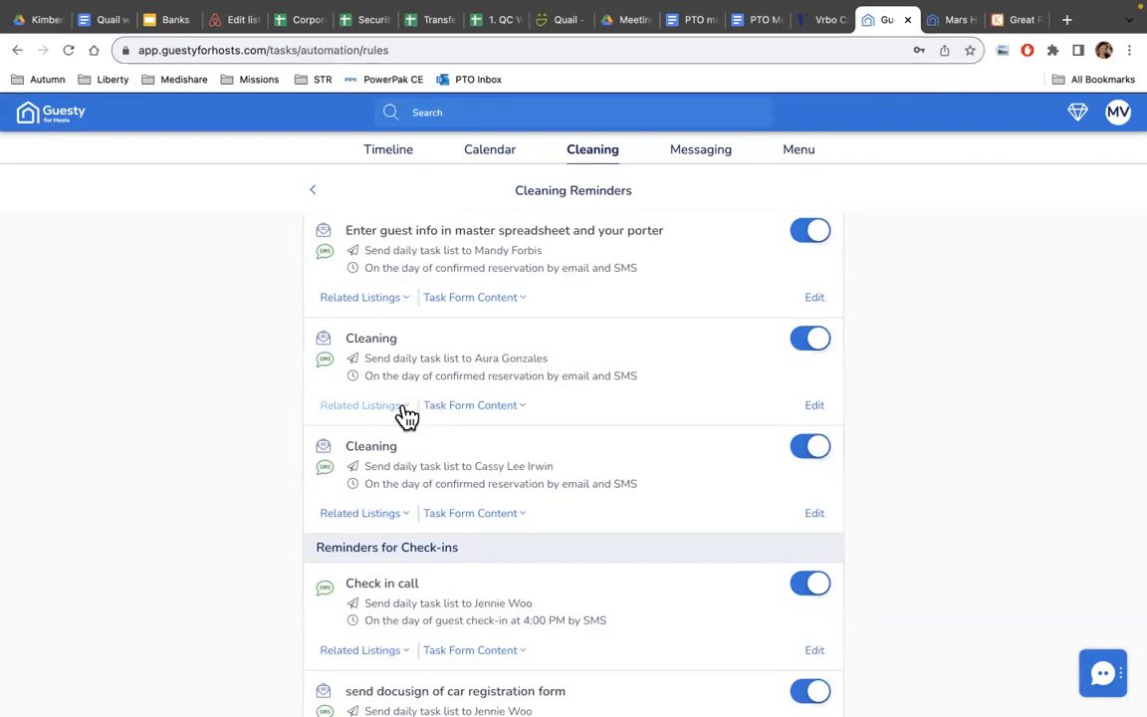
click(370, 407)
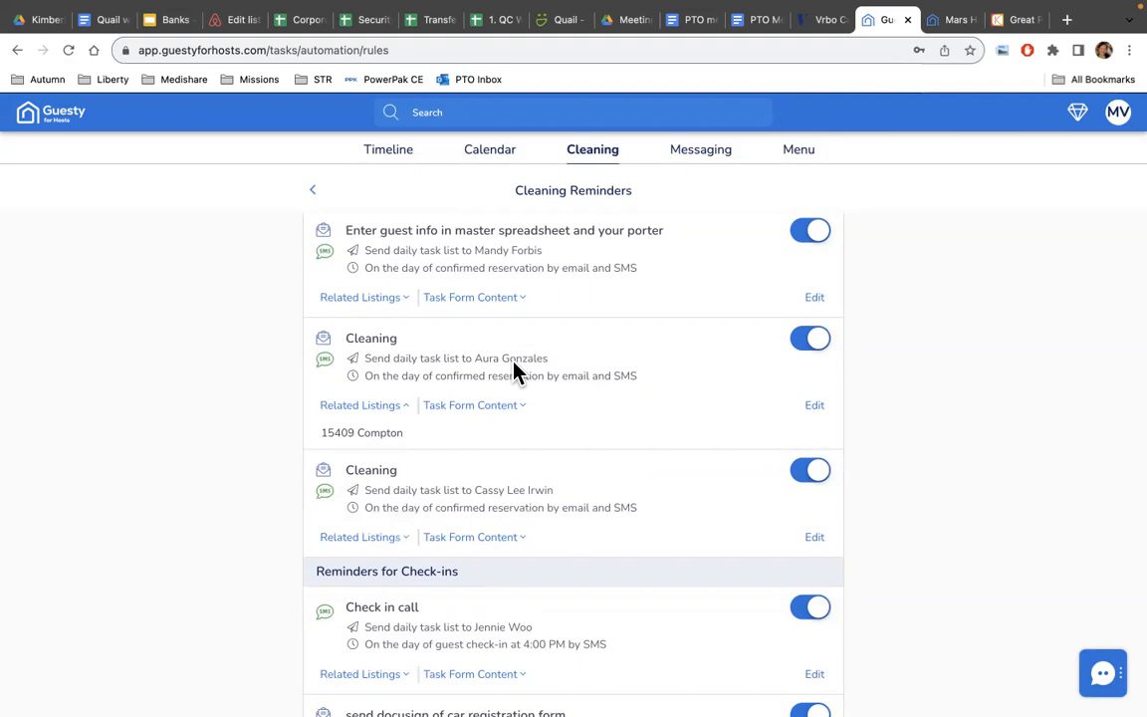
Scroll the cleaning reminders, then switch to the multi-listing Calendar.
scroll(516, 371, down, 1)
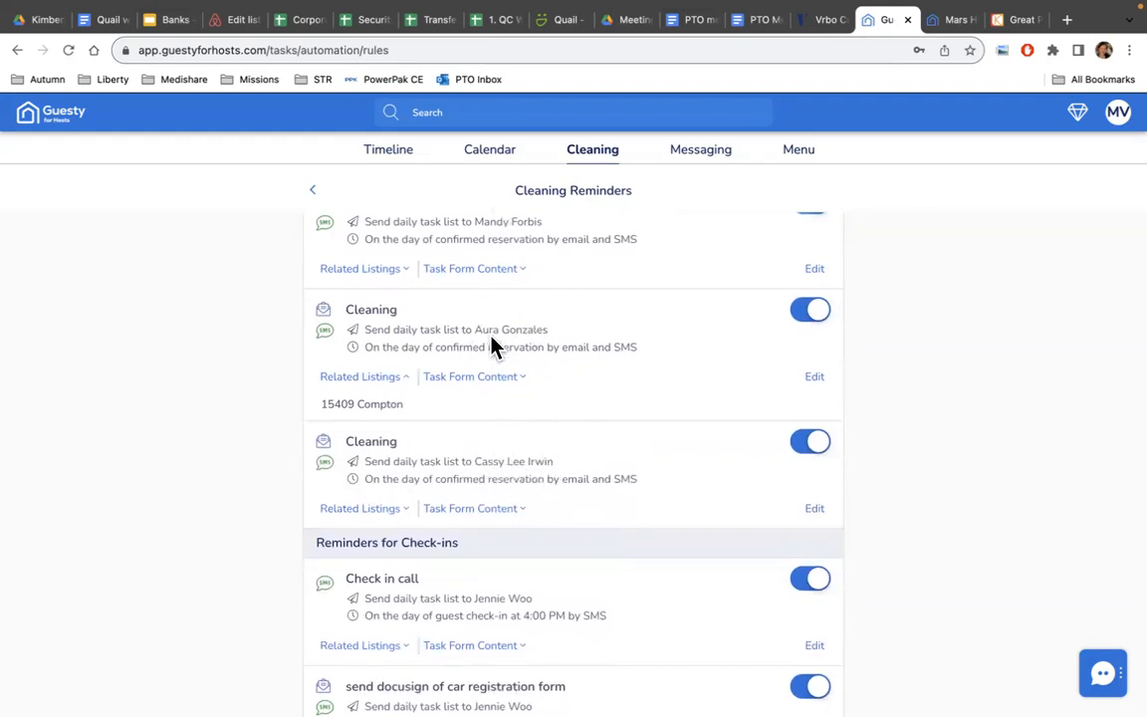
scroll(491, 341, up, 1)
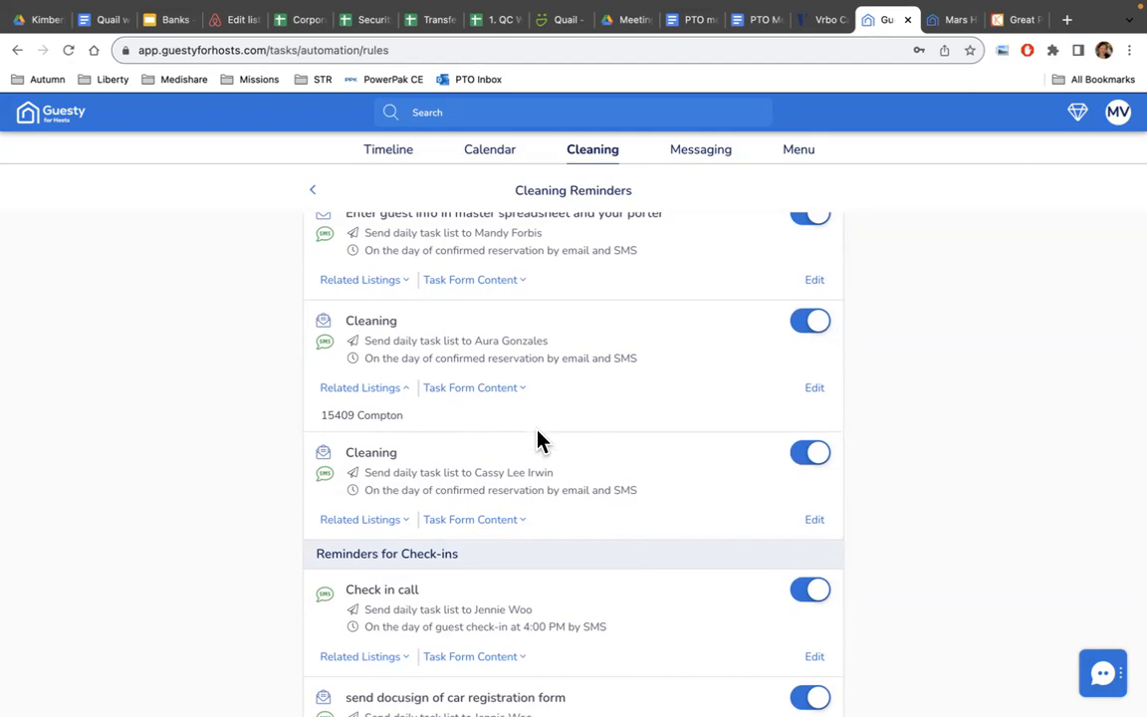
scroll(538, 441, up, 10)
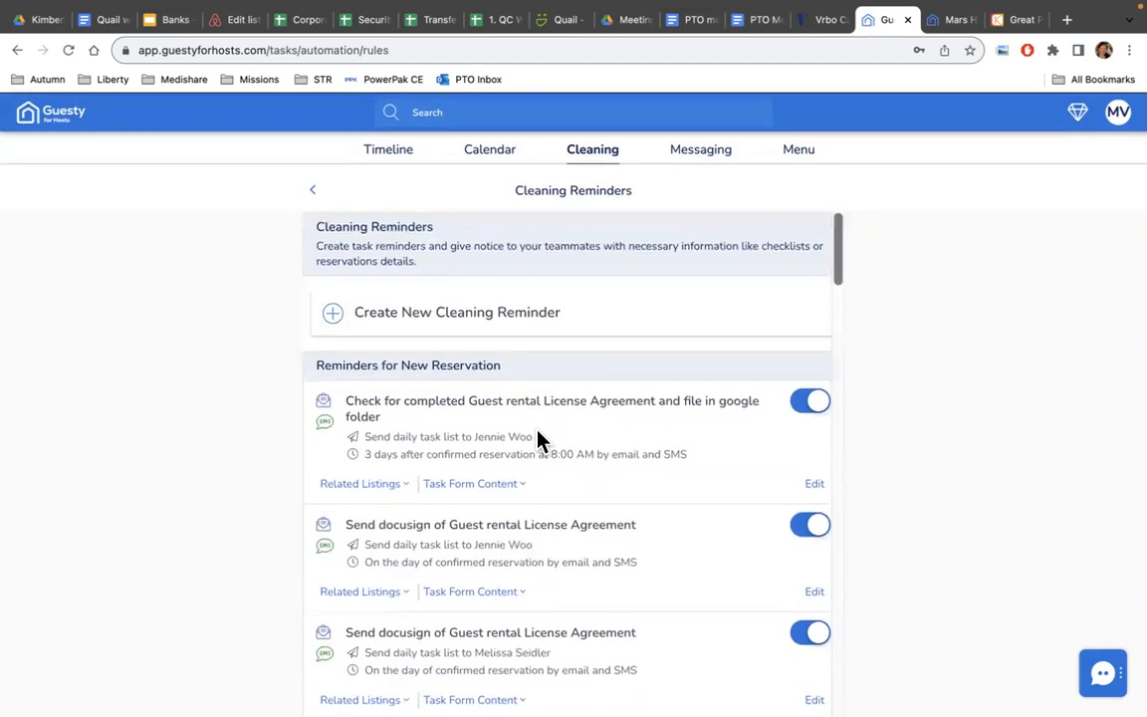
click(502, 163)
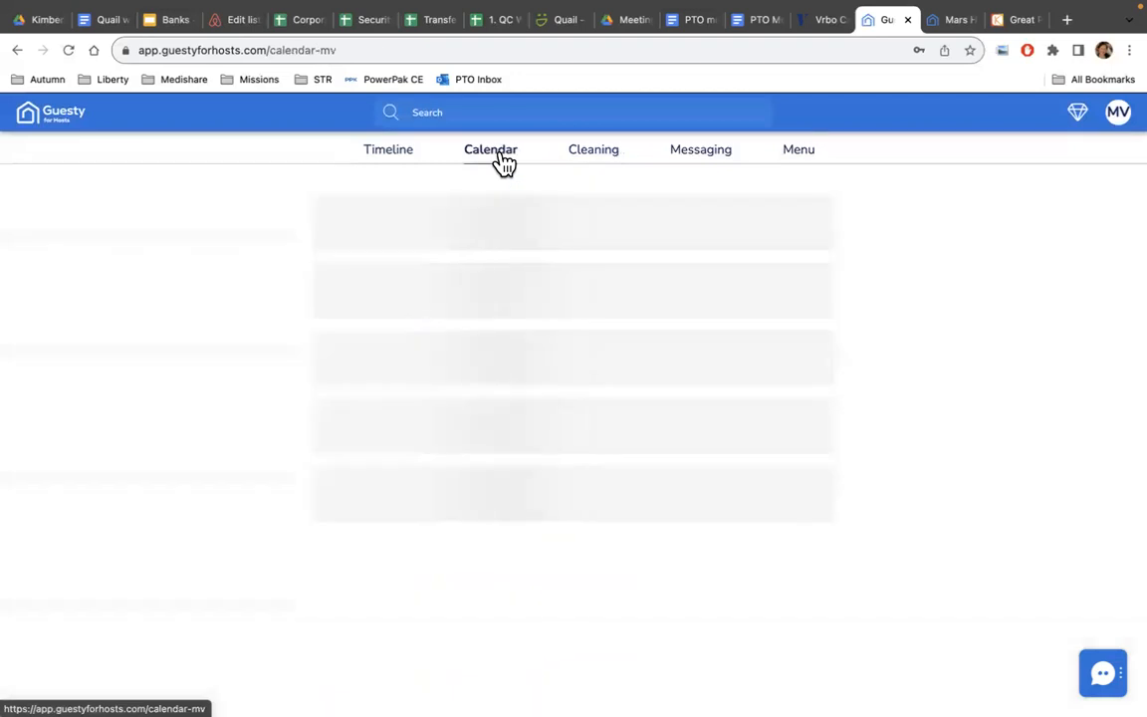